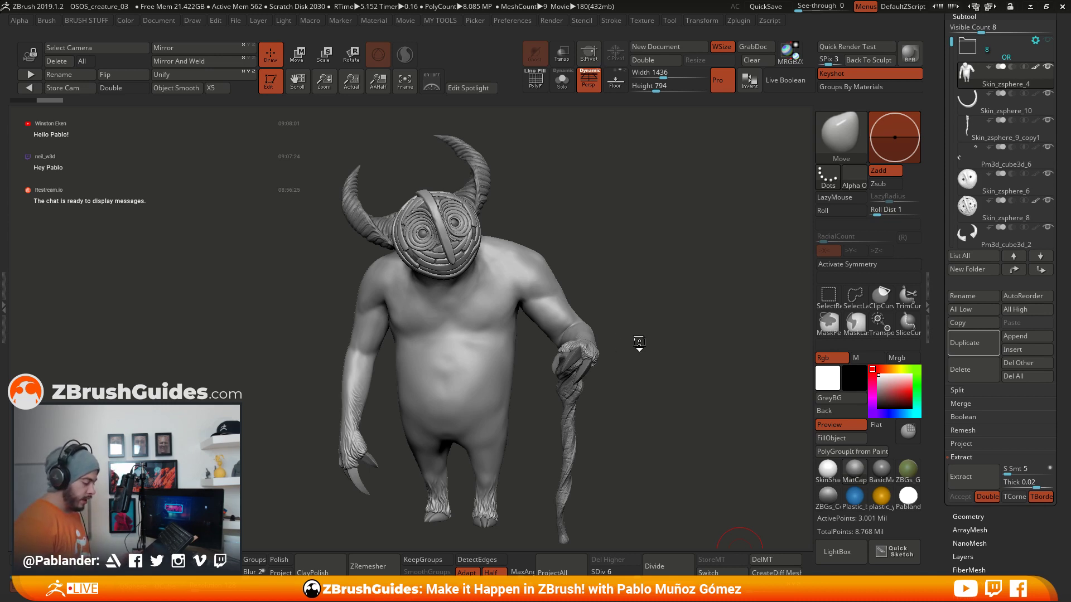
# Step: Draw yellow annotation lines along the lower edges of both pectorals and across the shoulder of the staff arm
pyautogui.moveTo(641, 338); pyautogui.dragTo(658, 335)
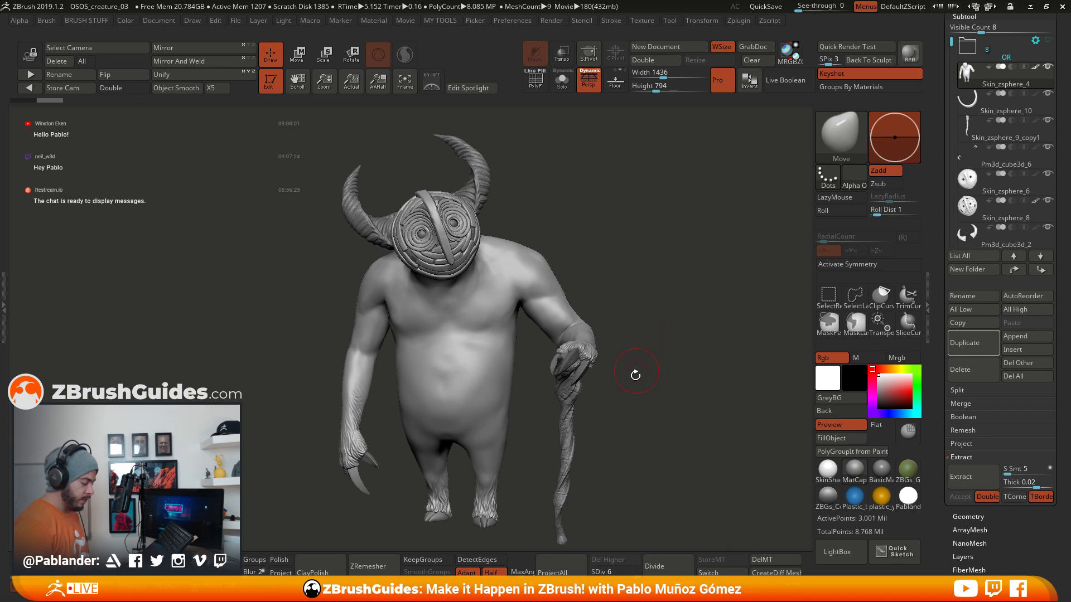
pyautogui.moveTo(647, 377); pyautogui.dragTo(645, 370)
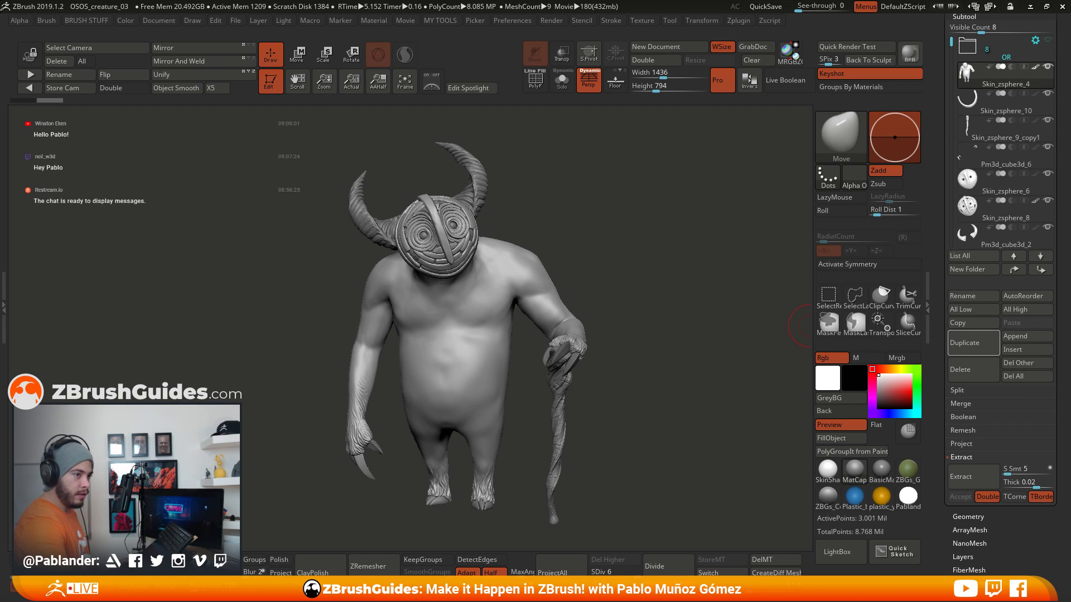
pyautogui.moveTo(1024, 200); pyautogui.dragTo(800, 123)
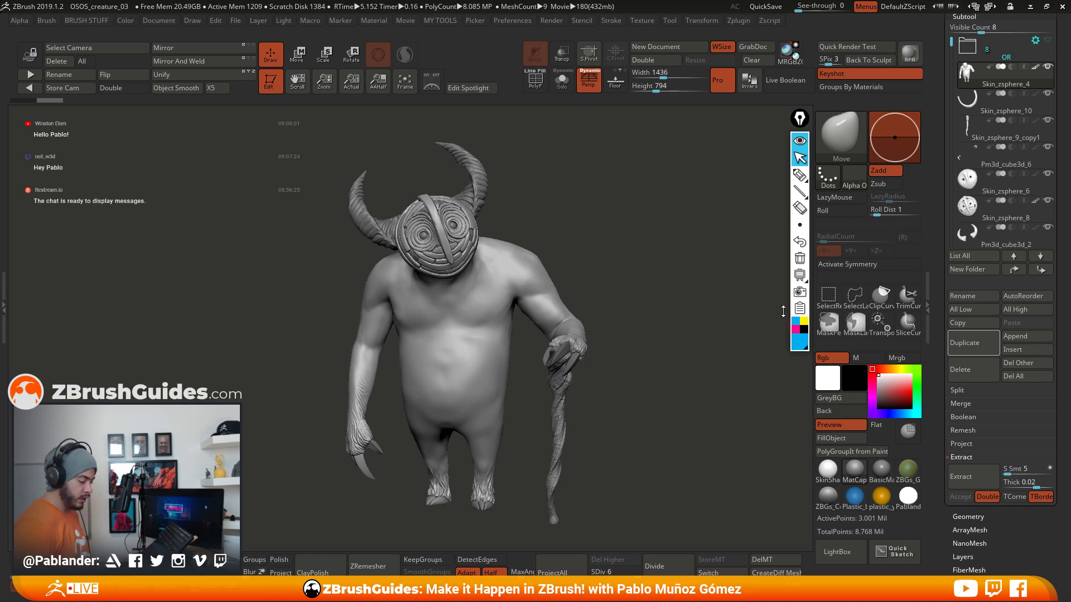
pyautogui.click(799, 175)
pyautogui.click(804, 322)
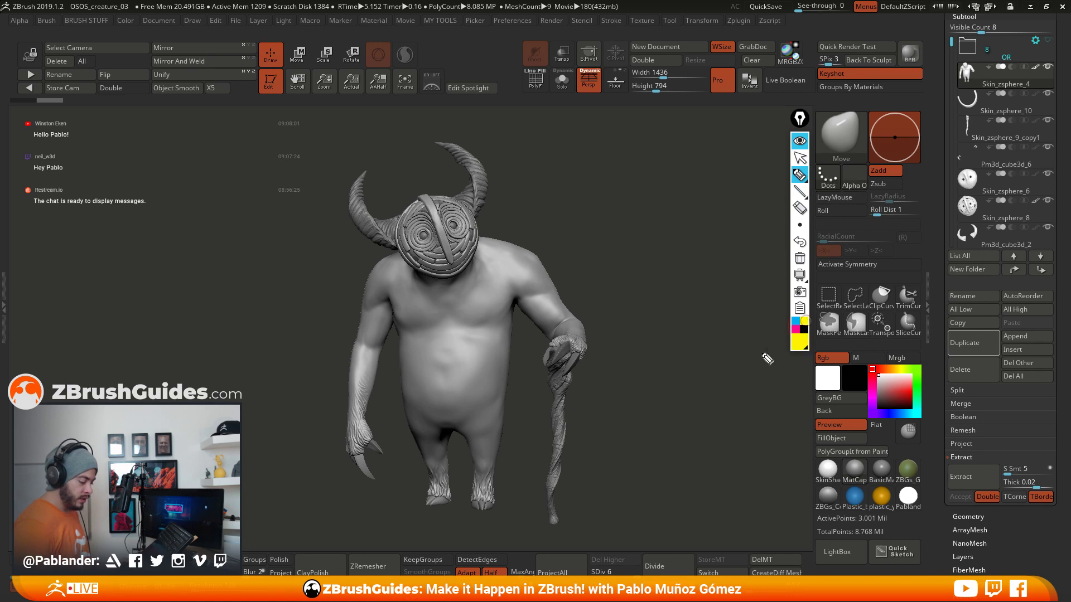
pyautogui.moveTo(525, 293); pyautogui.dragTo(472, 325)
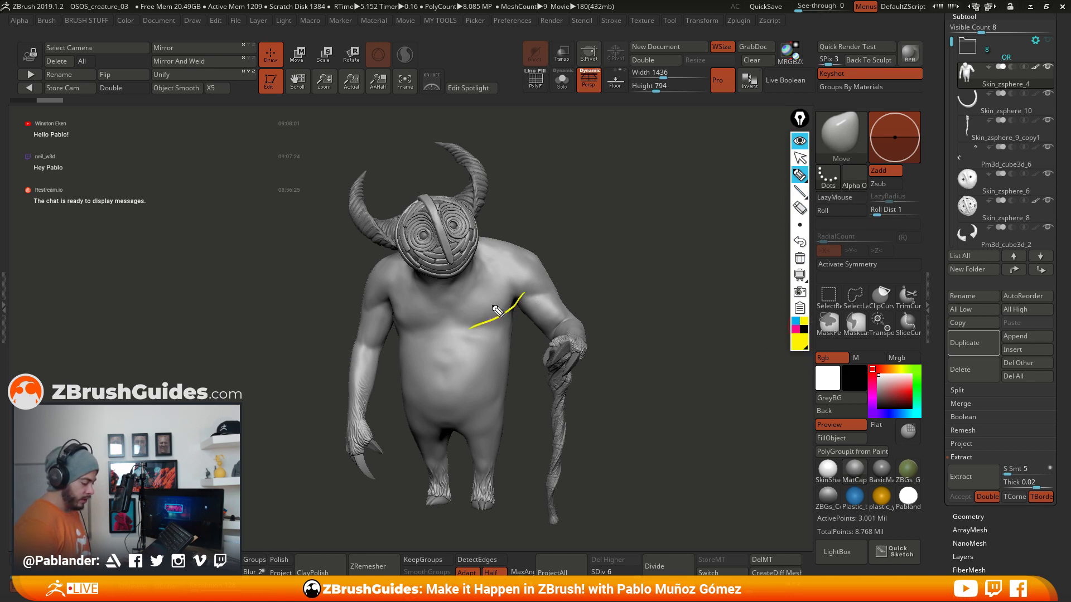
pyautogui.moveTo(388, 300)
pyautogui.mouseDown()
pyautogui.moveTo(401, 318)
pyautogui.moveTo(440, 326)
pyautogui.mouseUp()
pyautogui.moveTo(563, 295); pyautogui.dragTo(506, 281)
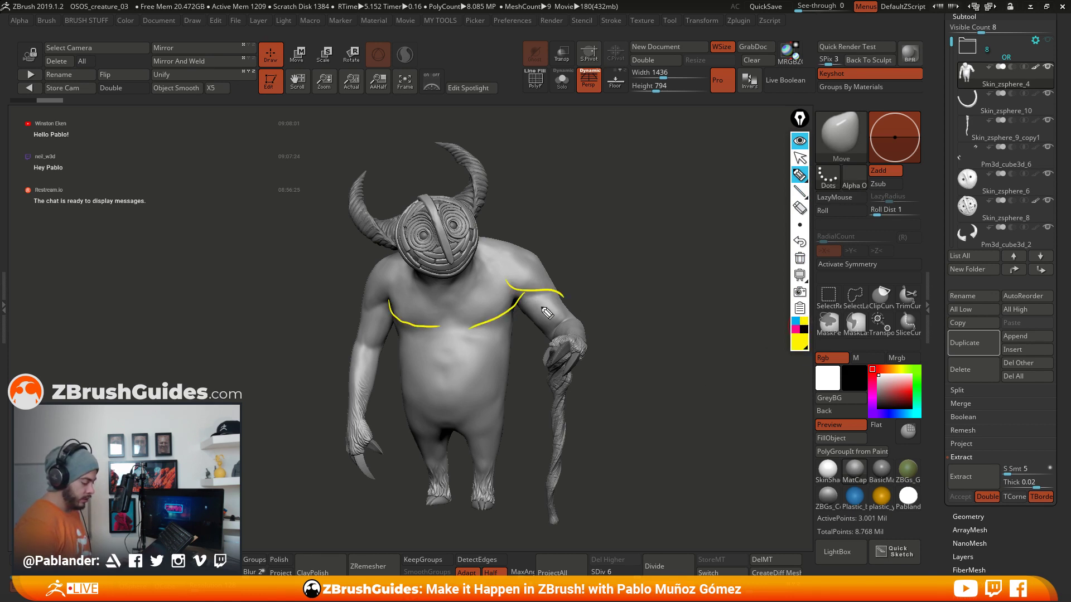
# Step: Add yellow annotation lines along both arms and the collarbones, and clear all annotations from the screen
pyautogui.moveTo(391, 295)
pyautogui.mouseDown()
pyautogui.moveTo(362, 334)
pyautogui.moveTo(362, 407)
pyautogui.mouseUp()
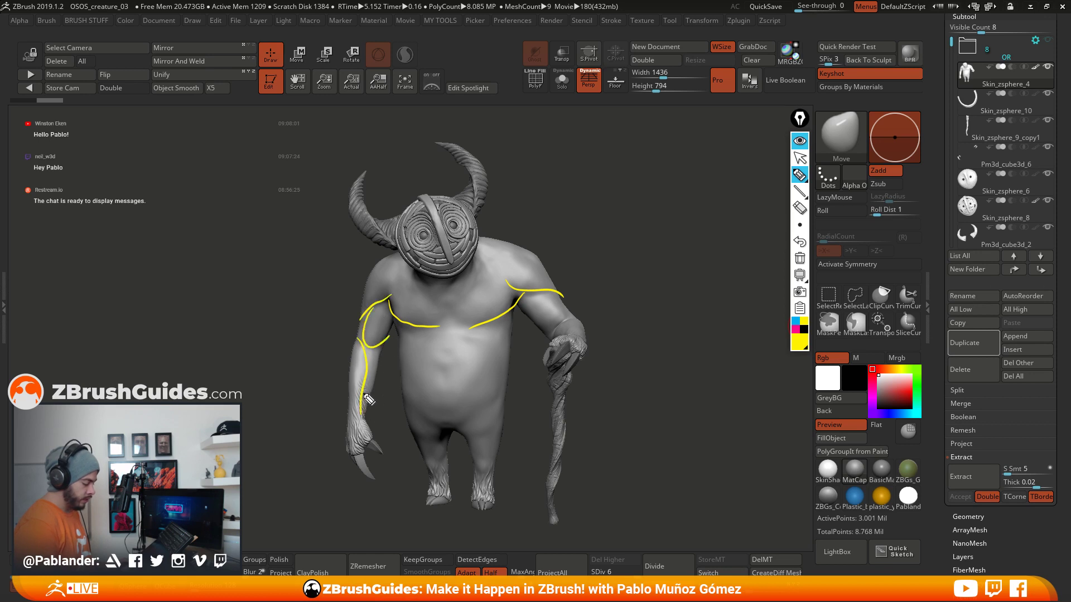
pyautogui.moveTo(569, 316); pyautogui.dragTo(551, 331)
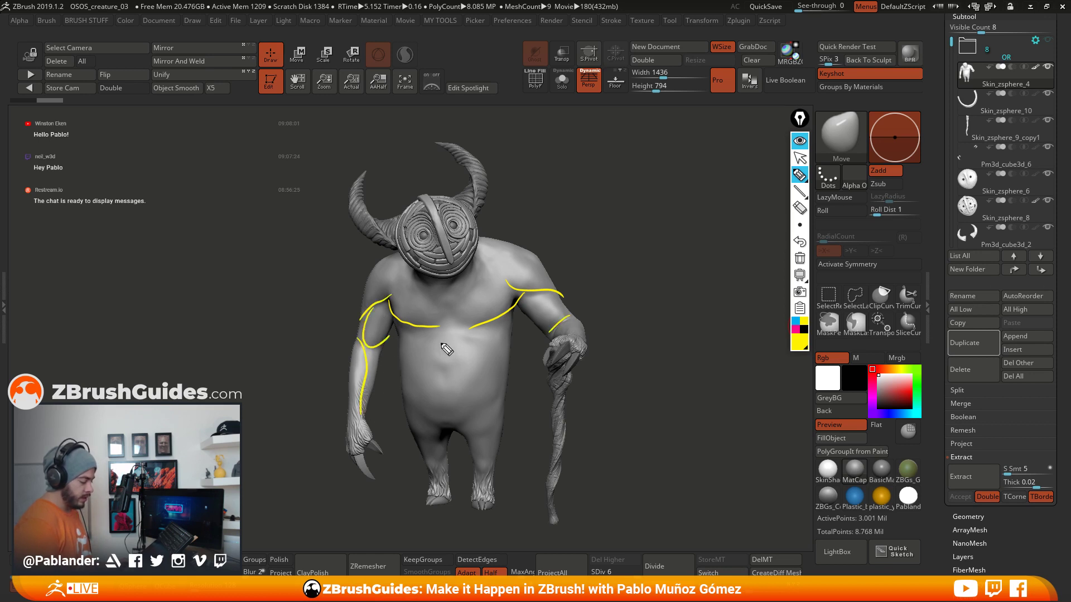
pyautogui.moveTo(472, 273); pyautogui.dragTo(510, 255)
pyautogui.moveTo(394, 262); pyautogui.dragTo(433, 278)
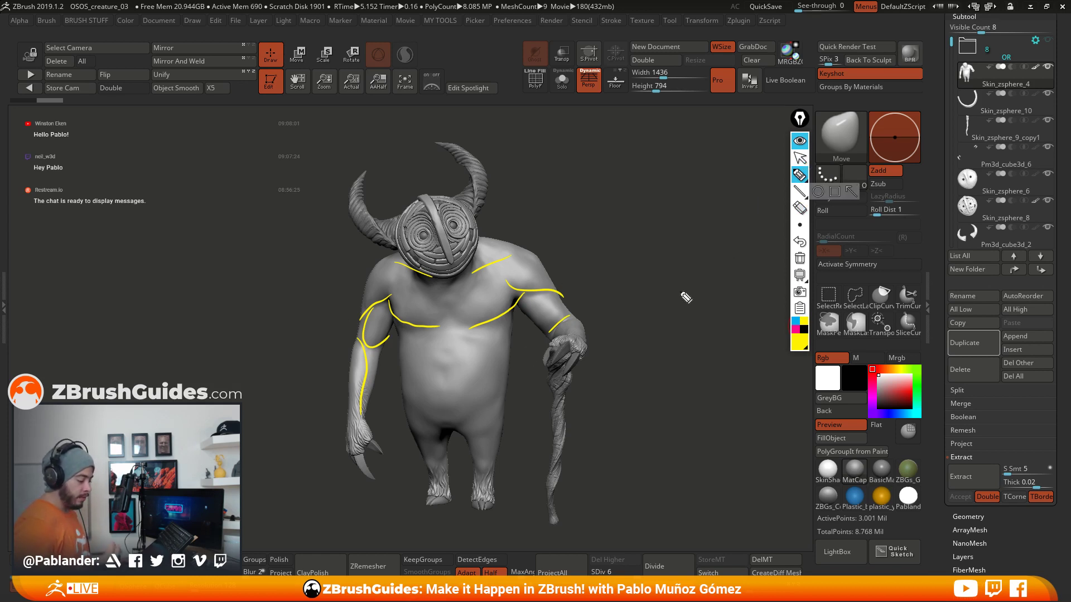
pyautogui.click(800, 158)
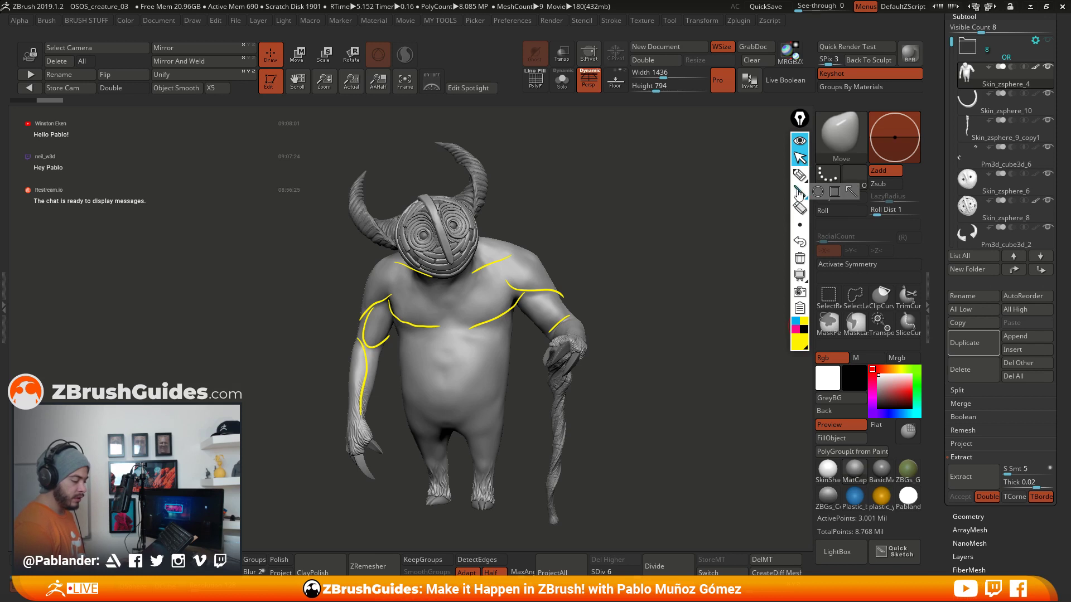
pyautogui.click(608, 398)
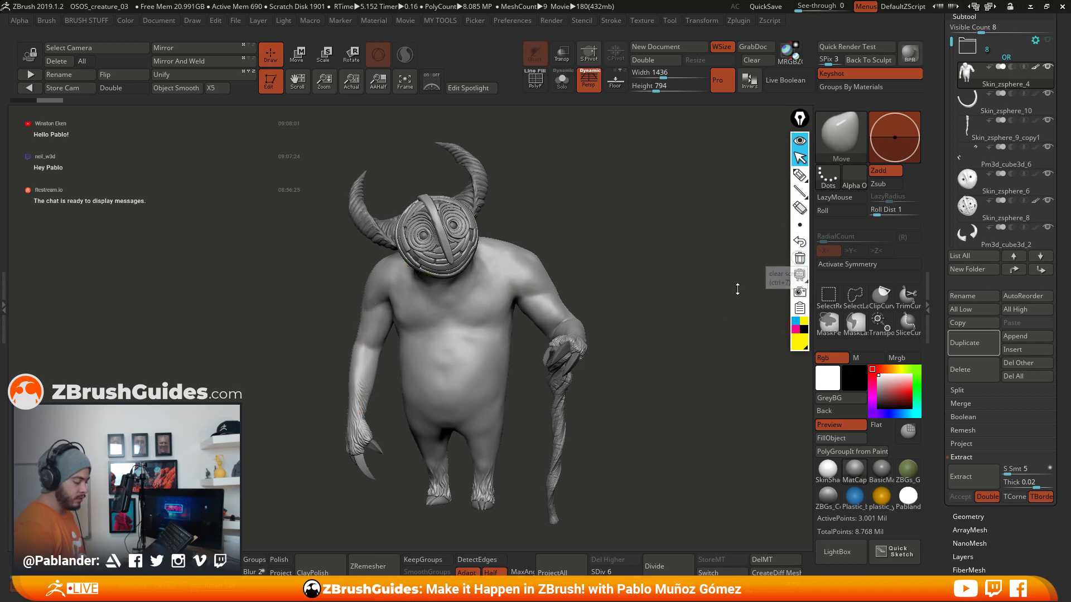
# Step: Trace the outer contour of the staff arm's shoulder with a yellow annotation line
pyautogui.rightClick(647, 369)
pyautogui.moveTo(662, 357); pyautogui.dragTo(655, 357)
pyautogui.click(799, 175)
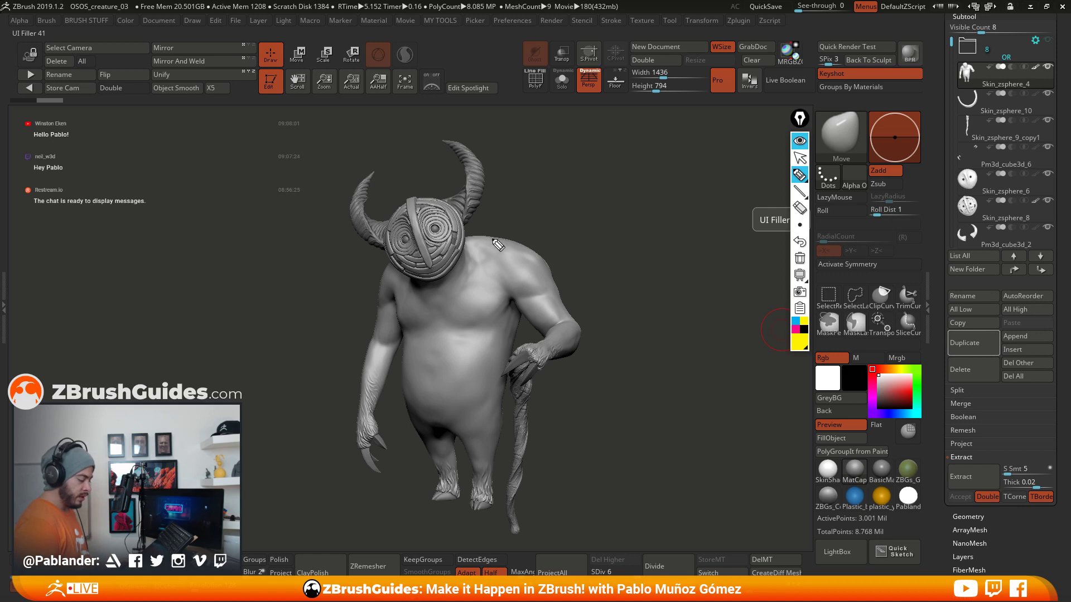
pyautogui.moveTo(473, 241)
pyautogui.mouseDown()
pyautogui.moveTo(497, 238)
pyautogui.moveTo(540, 263)
pyautogui.moveTo(561, 302)
pyautogui.mouseUp()
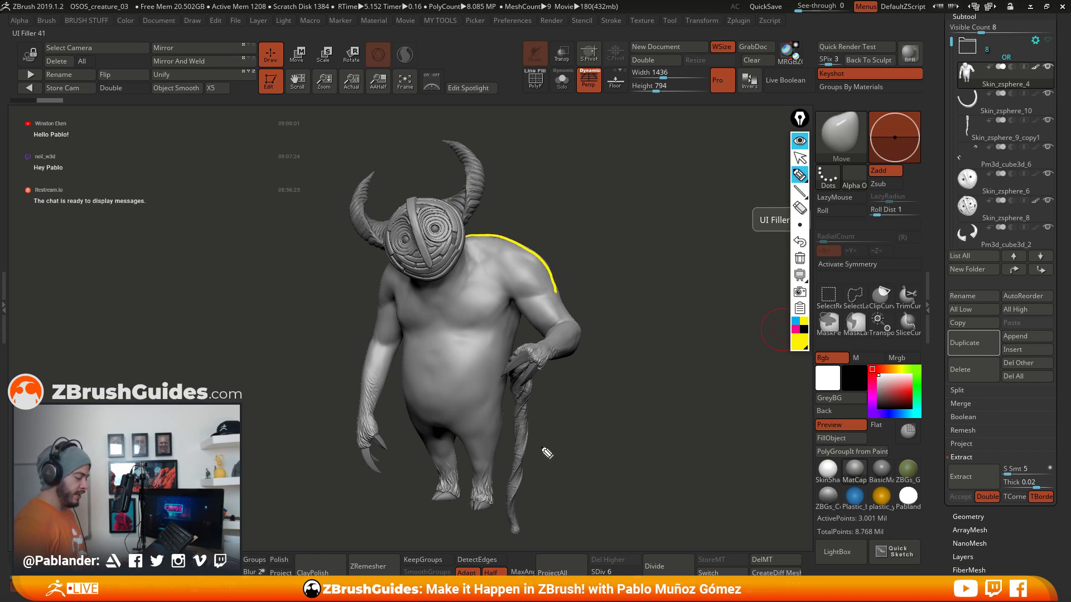
# Step: Sketch the neck, collarbone and deltoid forms of the staff arm's shoulder in pink, clear the annotations and collapse the annotation toolbar
pyautogui.click(798, 331)
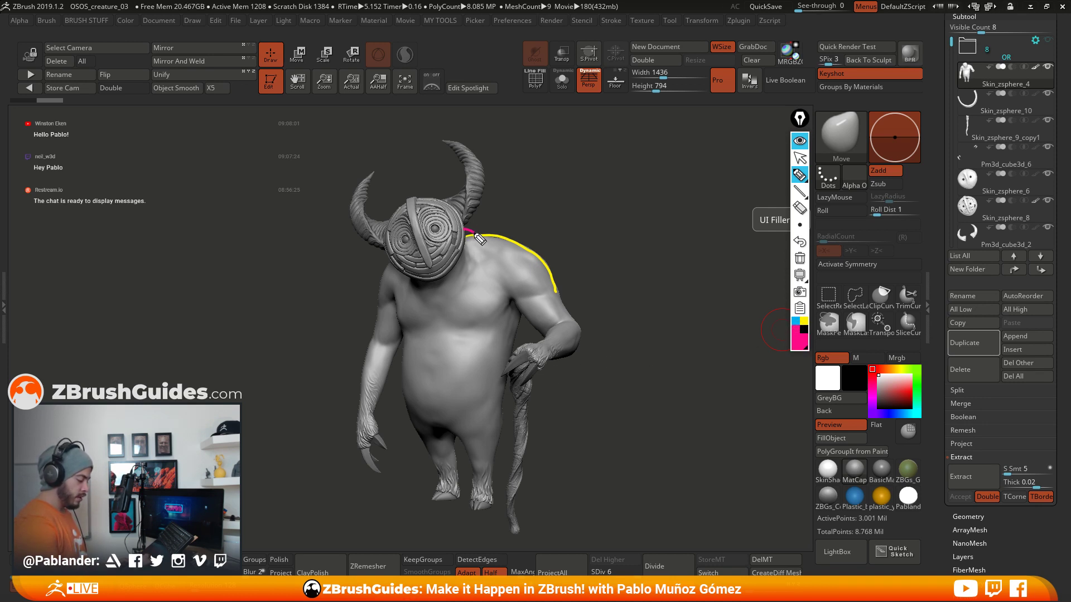
pyautogui.moveTo(471, 228)
pyautogui.mouseDown()
pyautogui.moveTo(516, 254)
pyautogui.moveTo(527, 301)
pyautogui.mouseUp()
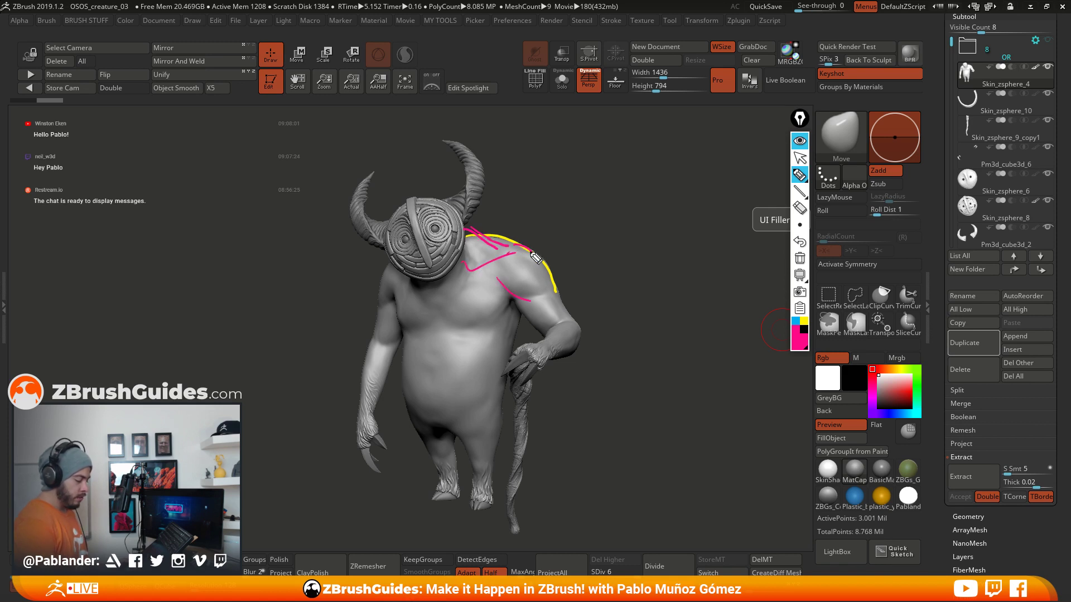
pyautogui.moveTo(535, 257); pyautogui.dragTo(563, 298)
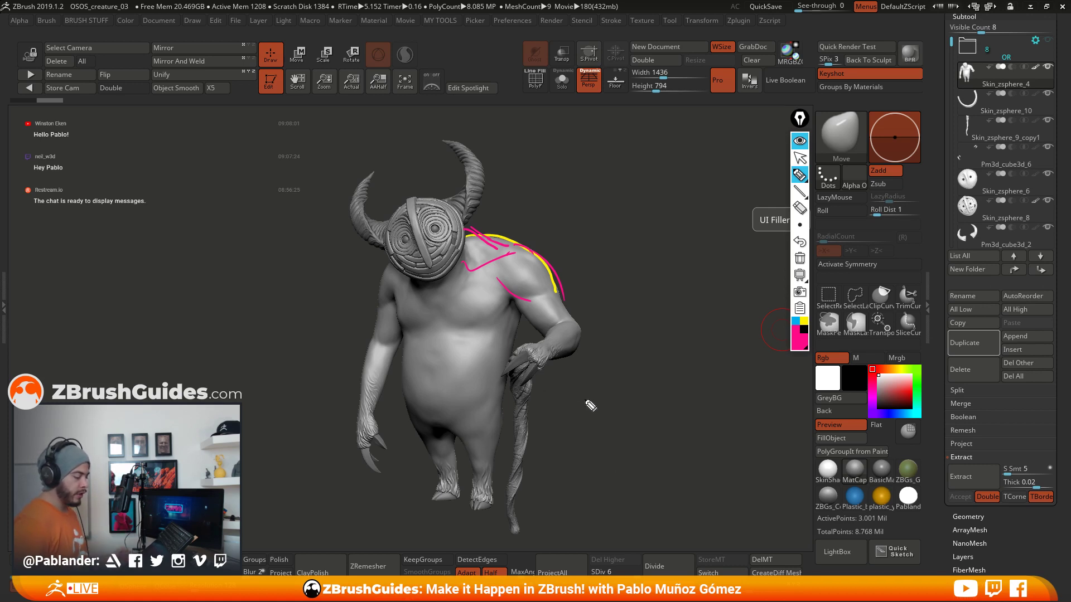
pyautogui.click(800, 259)
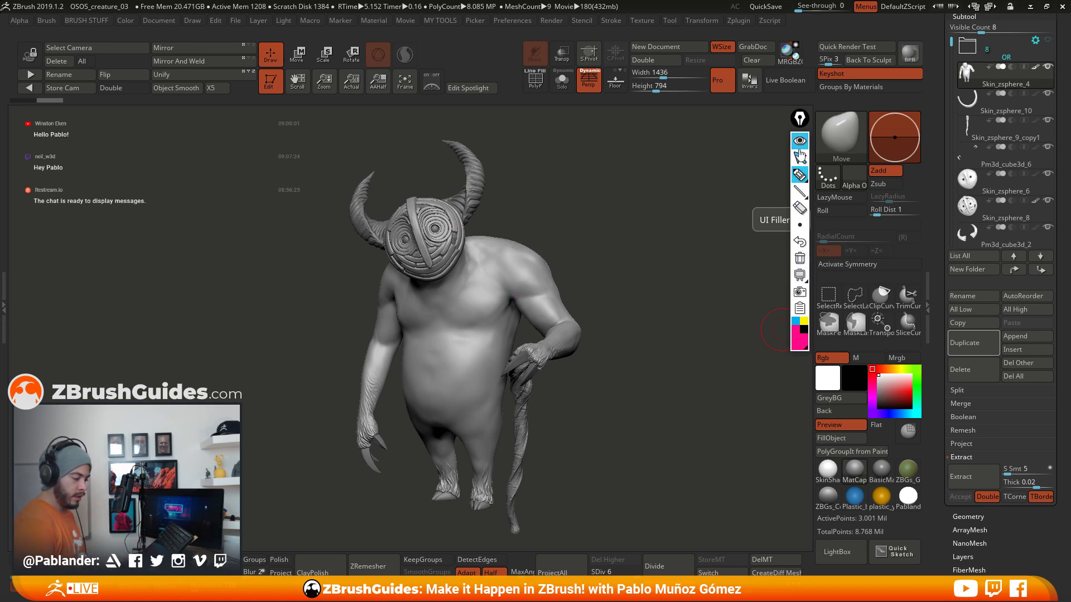
pyautogui.click(800, 141)
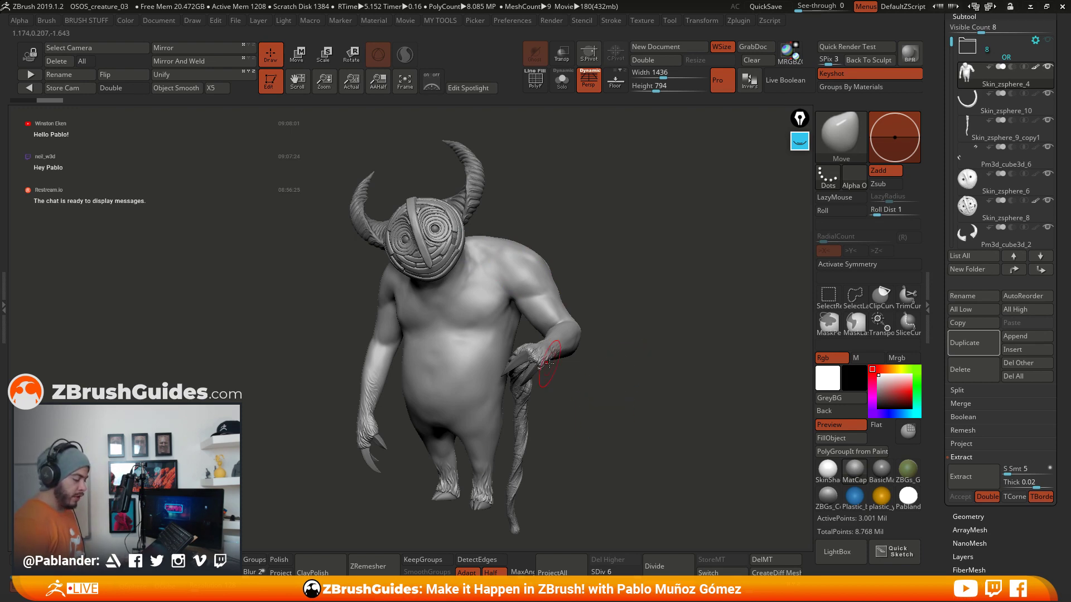
# Step: Isolate the creature's body mesh and reduce the brush draw size while framing the staff arm's wrist
pyautogui.moveTo(592, 385); pyautogui.dragTo(557, 301)
pyautogui.click(561, 80)
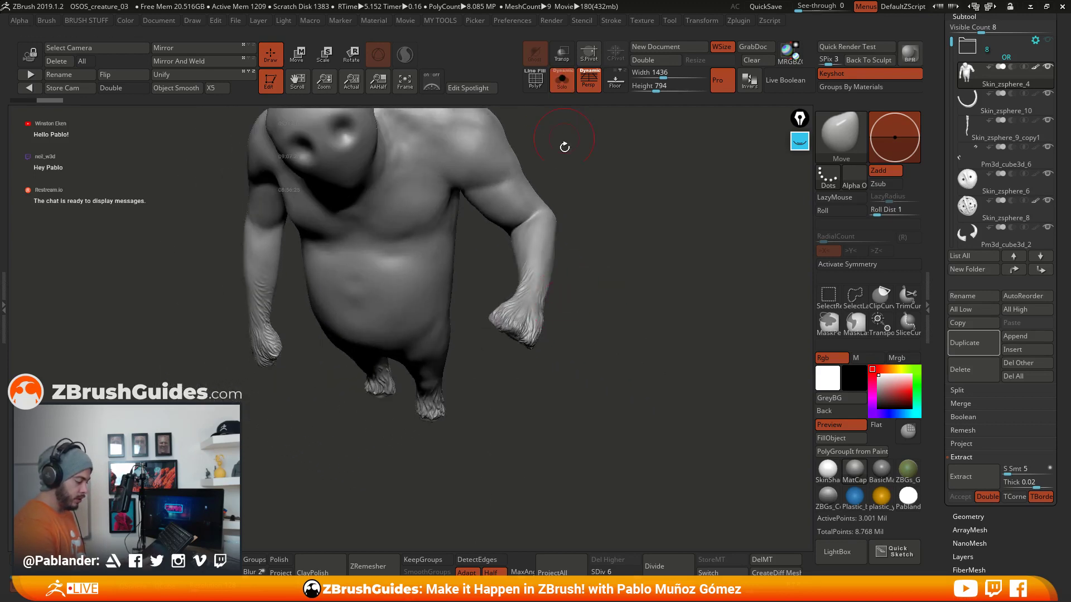
pyautogui.moveTo(564, 143); pyautogui.dragTo(584, 393)
pyautogui.press('space')
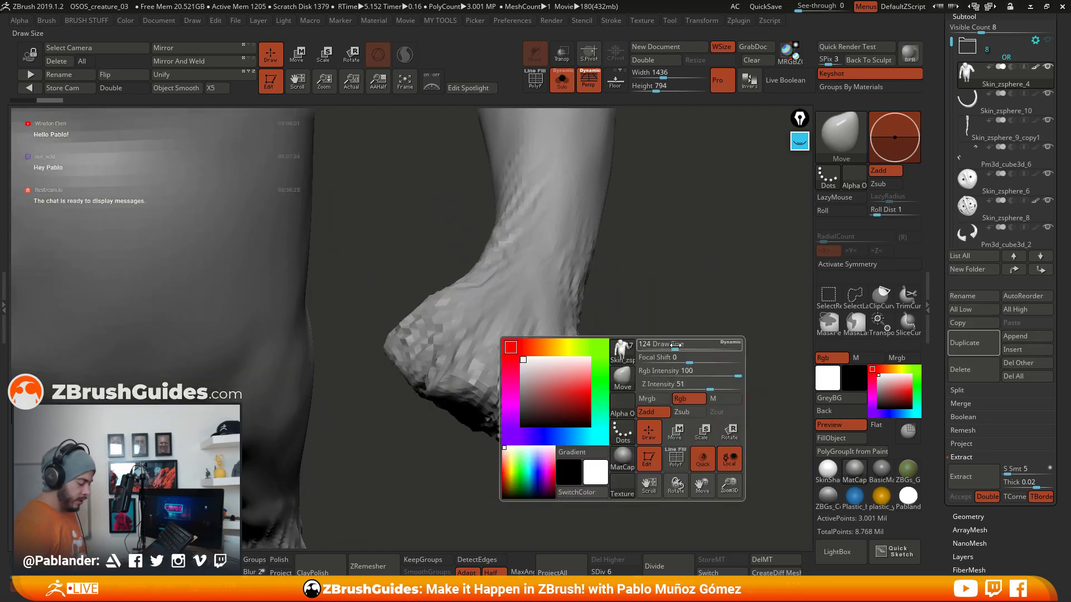
pyautogui.moveTo(671, 350); pyautogui.dragTo(615, 363)
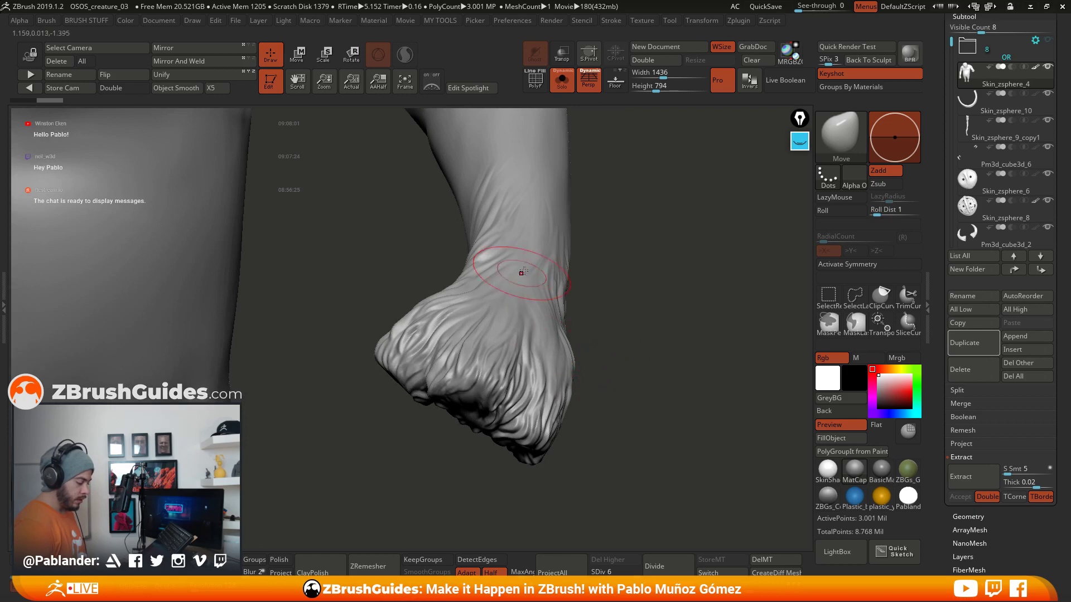
# Step: Examine the sculpted fur on the wrists and limbs of the isolated body, and show all subtools again
pyautogui.moveTo(567, 284); pyautogui.dragTo(644, 299)
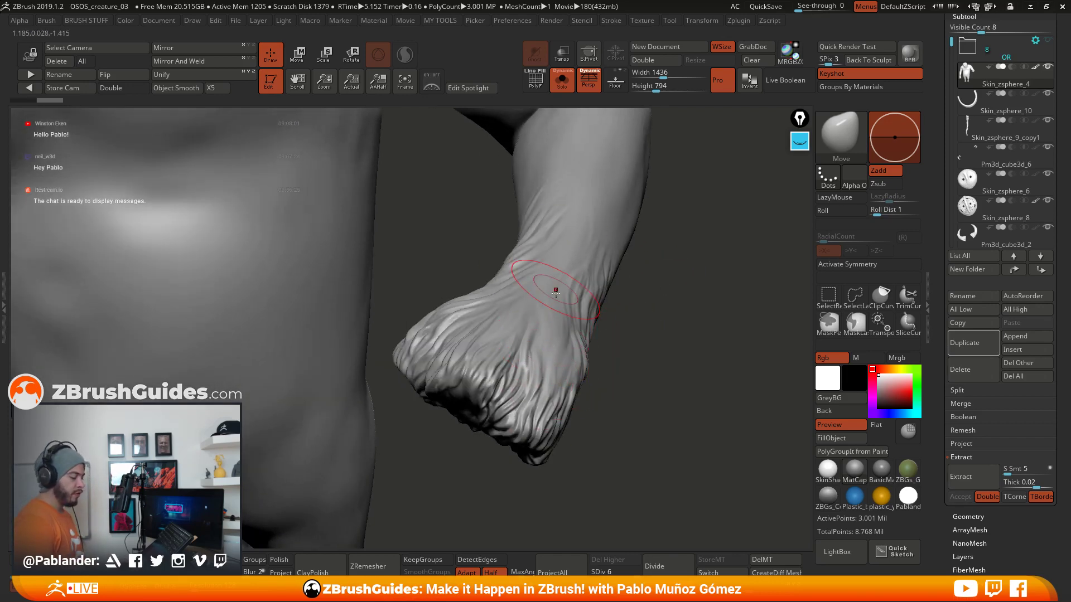
pyautogui.moveTo(597, 387); pyautogui.dragTo(229, 290)
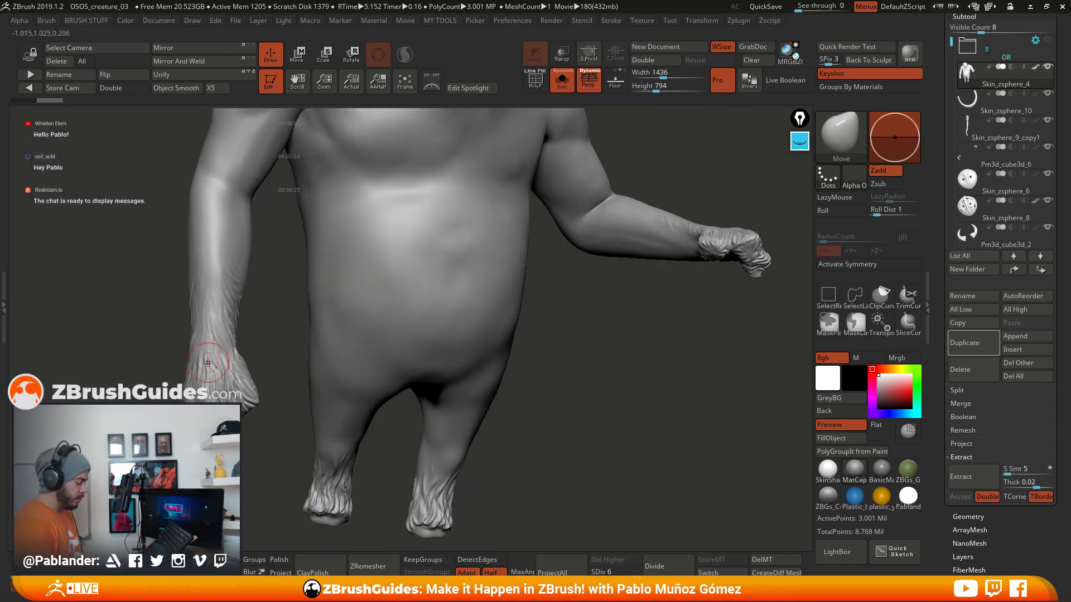
pyautogui.moveTo(695, 272)
pyautogui.keyDown('alt'); pyautogui.mouseDown()
pyautogui.moveTo(529, 359)
pyautogui.moveTo(561, 357)
pyautogui.moveTo(591, 383)
pyautogui.moveTo(588, 350)
pyautogui.moveTo(631, 360)
pyautogui.moveTo(630, 334)
pyautogui.moveTo(548, 365)
pyautogui.mouseUp(); pyautogui.keyUp('alt')
pyautogui.moveTo(556, 306)
pyautogui.mouseDown()
pyautogui.moveTo(613, 335)
pyautogui.moveTo(644, 380)
pyautogui.moveTo(663, 362)
pyautogui.mouseUp()
pyautogui.moveTo(665, 299)
pyautogui.mouseDown()
pyautogui.moveTo(704, 358)
pyautogui.moveTo(626, 325)
pyautogui.moveTo(673, 359)
pyautogui.moveTo(632, 333)
pyautogui.mouseUp()
pyautogui.keyDown('alt'); pyautogui.moveTo(506, 162); pyautogui.dragTo(535, 145); pyautogui.keyUp('alt')
pyautogui.click(562, 78)
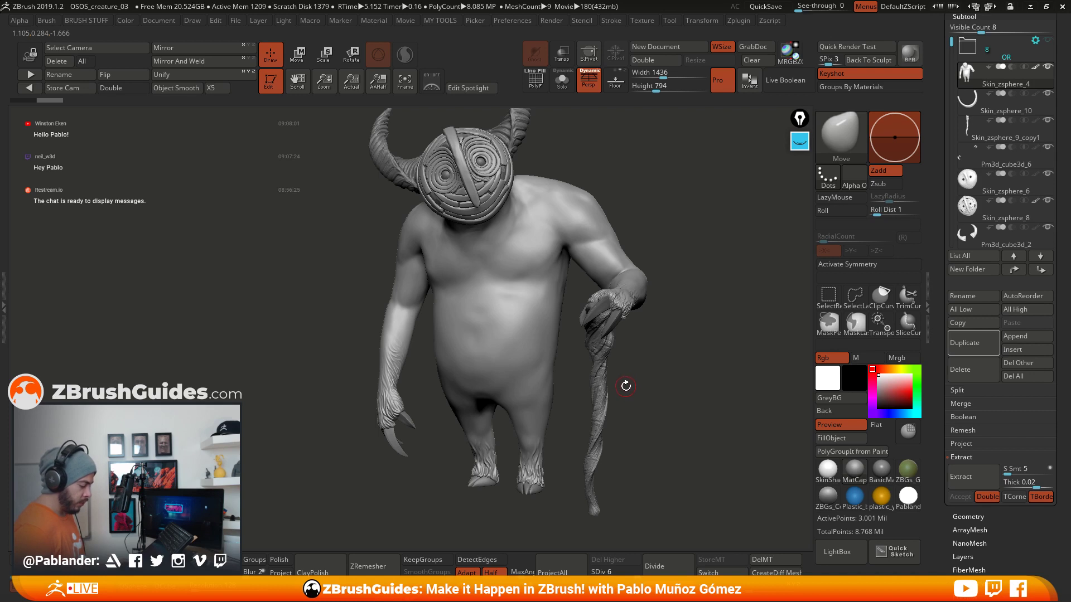
# Step: Select the staff subtool, isolate it to inspect its twisted wood form, and show all subtools again
pyautogui.keyDown('alt'); pyautogui.click(602, 348); pyautogui.keyUp('alt')
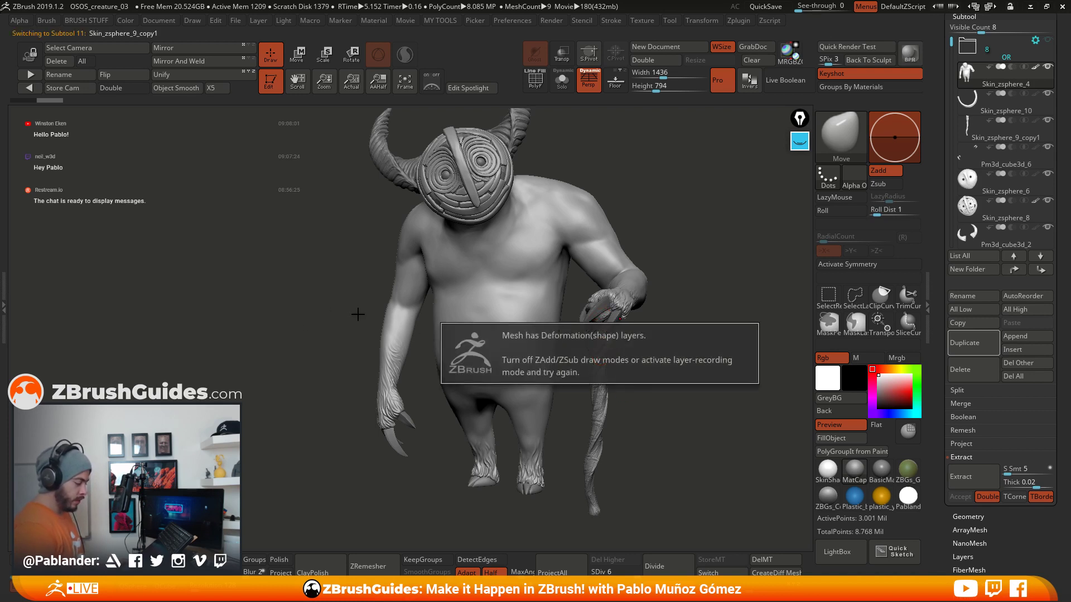
pyautogui.click(561, 79)
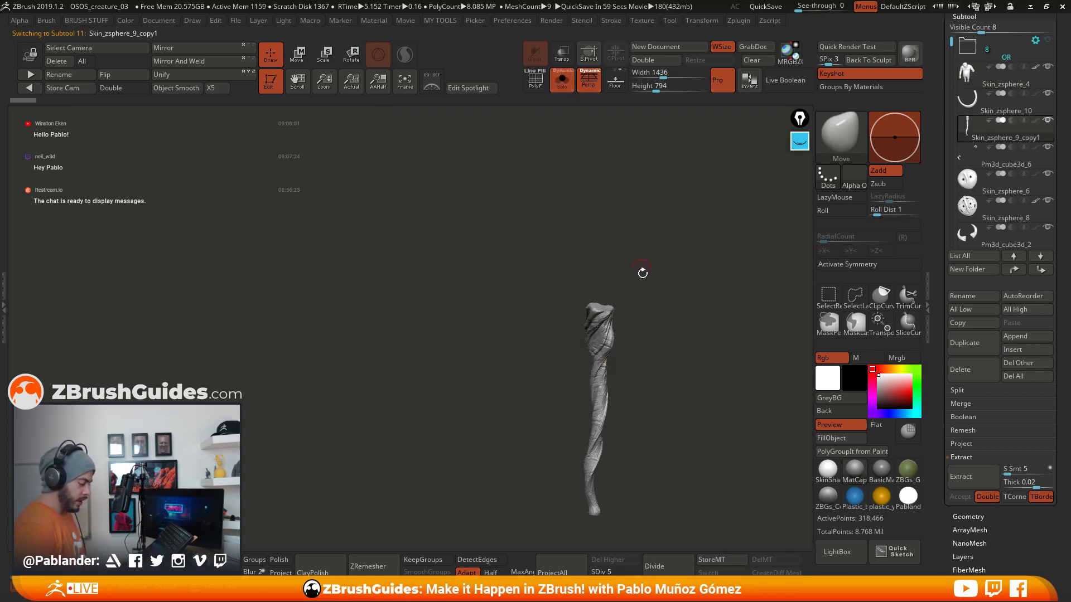
pyautogui.keyDown('alt'); pyautogui.moveTo(574, 275); pyautogui.dragTo(609, 367); pyautogui.keyUp('alt')
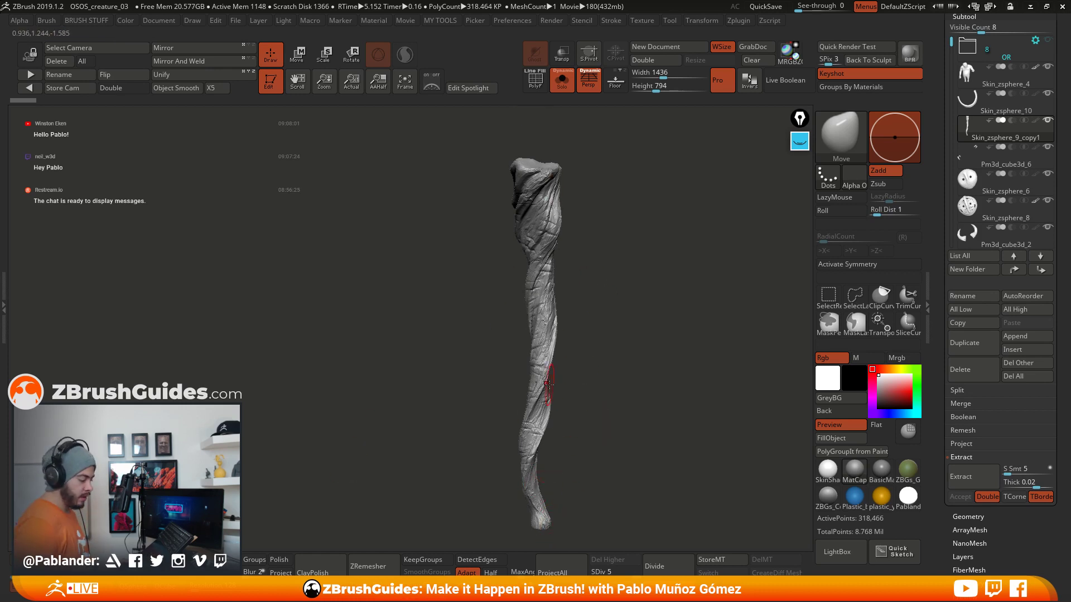
pyautogui.click(562, 80)
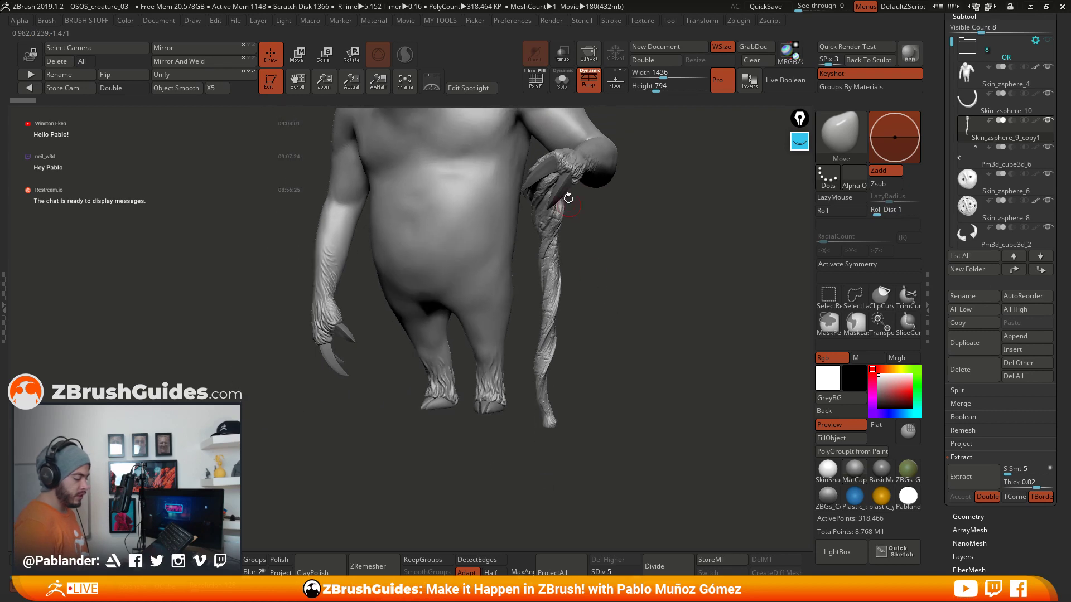
# Step: Select the body subtool, isolate it to inspect the head beneath the mask, and show all subtools again
pyautogui.moveTo(569, 198); pyautogui.dragTo(566, 241, button='right')
pyautogui.moveTo(572, 426)
pyautogui.mouseDown(button='right')
pyautogui.moveTo(592, 201)
pyautogui.moveTo(574, 203)
pyautogui.moveTo(575, 229)
pyautogui.moveTo(568, 210)
pyautogui.moveTo(569, 237)
pyautogui.moveTo(622, 223)
pyautogui.mouseUp(button='right')
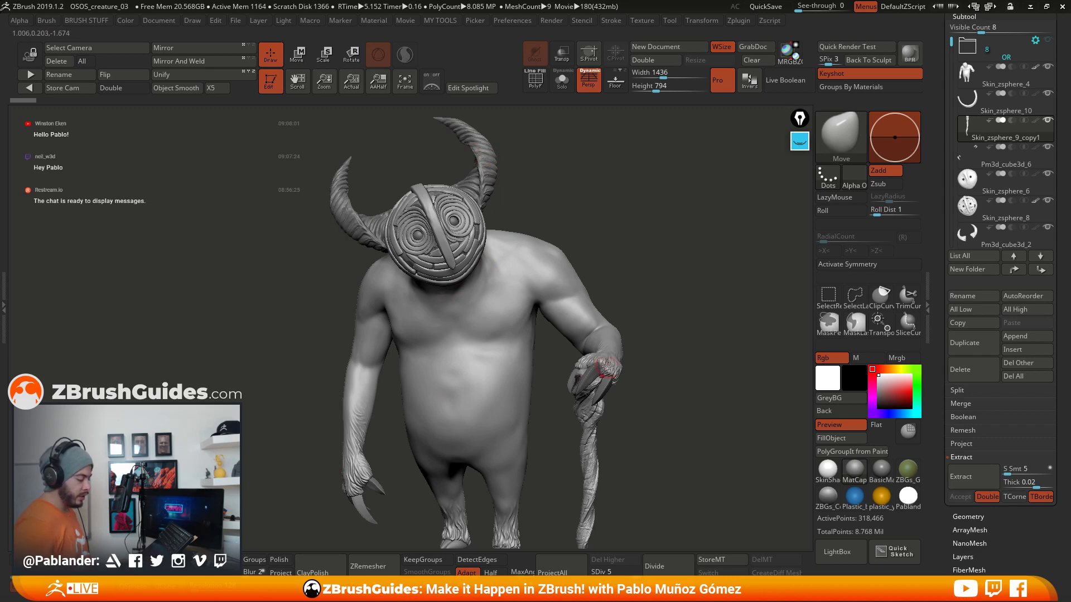
pyautogui.moveTo(607, 368); pyautogui.dragTo(591, 335, button='right')
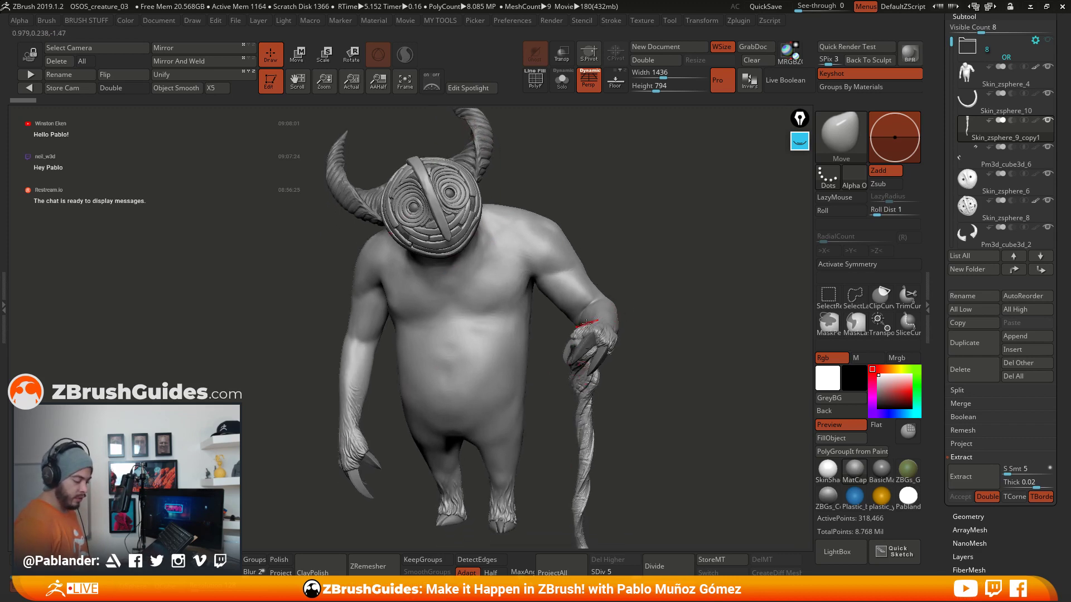
pyautogui.moveTo(608, 403); pyautogui.dragTo(632, 353, button='right')
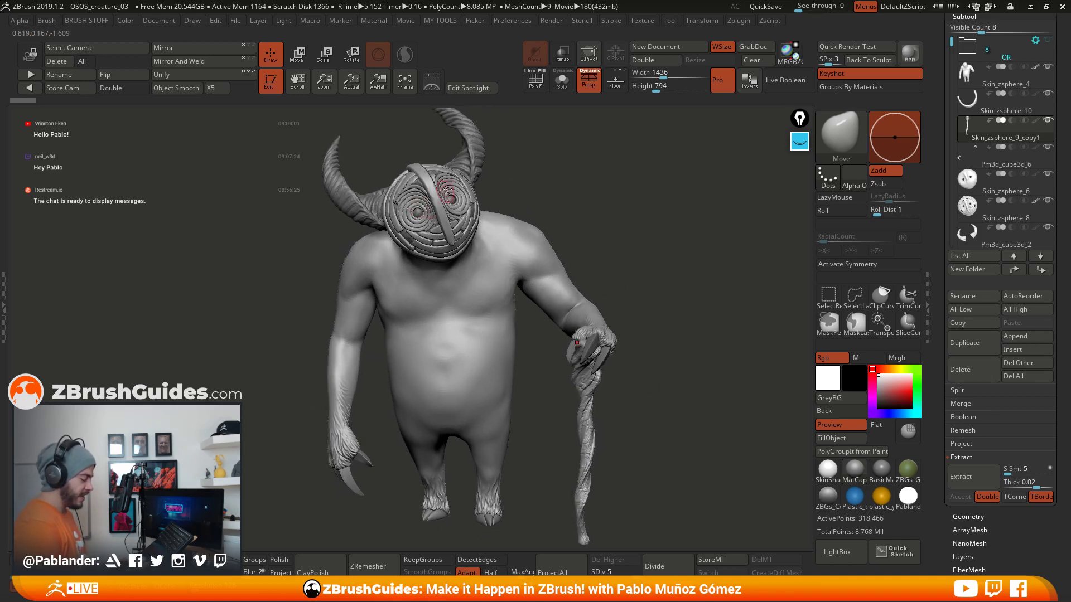
pyautogui.moveTo(445, 201); pyautogui.dragTo(468, 227, button='right')
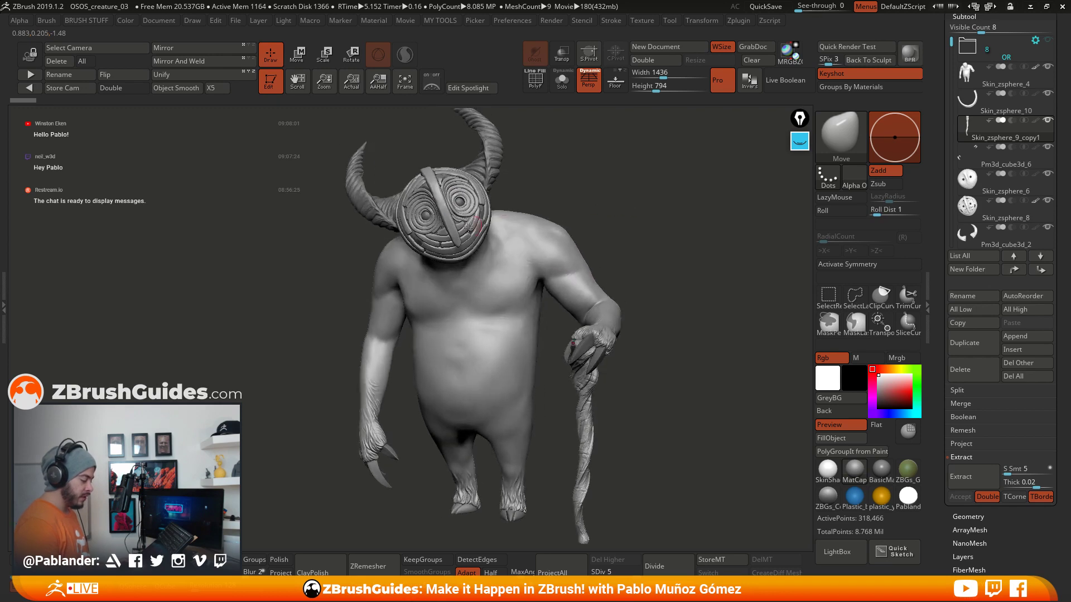
pyautogui.keyDown('alt'); pyautogui.click(547, 211); pyautogui.keyUp('alt')
pyautogui.click(561, 80)
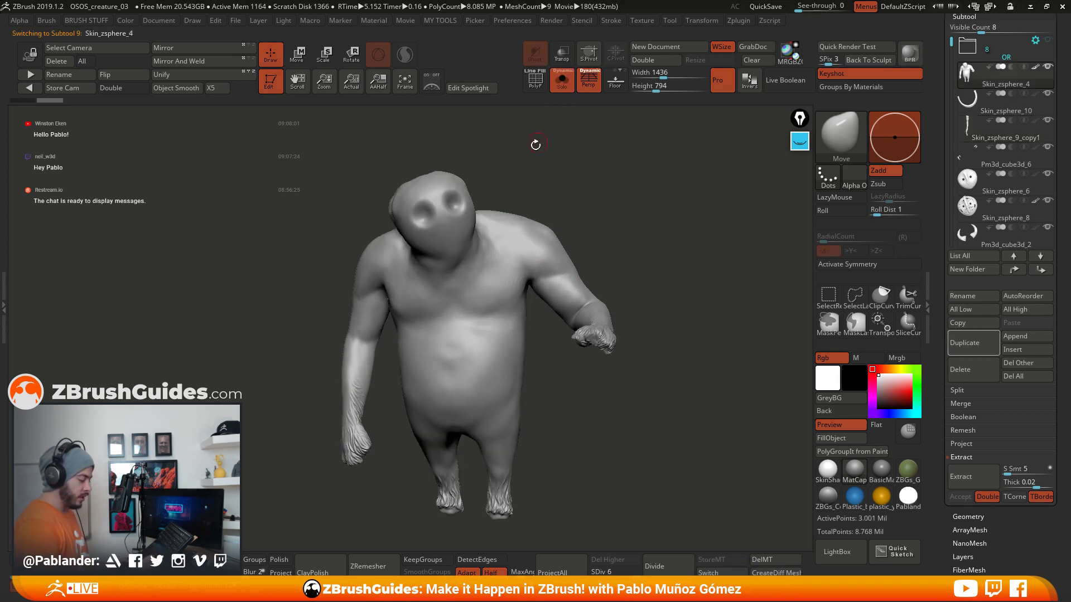
pyautogui.moveTo(457, 181)
pyautogui.keyDown('ctrl'); pyautogui.mouseDown(button='right')
pyautogui.moveTo(481, 241)
pyautogui.moveTo(500, 160)
pyautogui.mouseUp(button='right'); pyautogui.keyUp('ctrl')
pyautogui.click(561, 79)
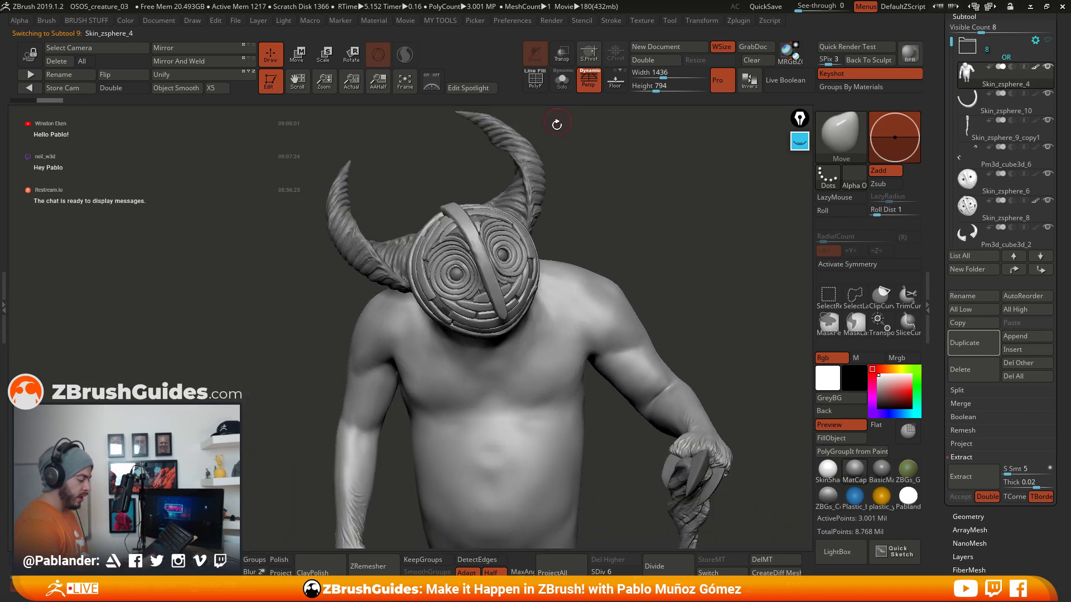
pyautogui.moveTo(606, 215); pyautogui.dragTo(563, 235)
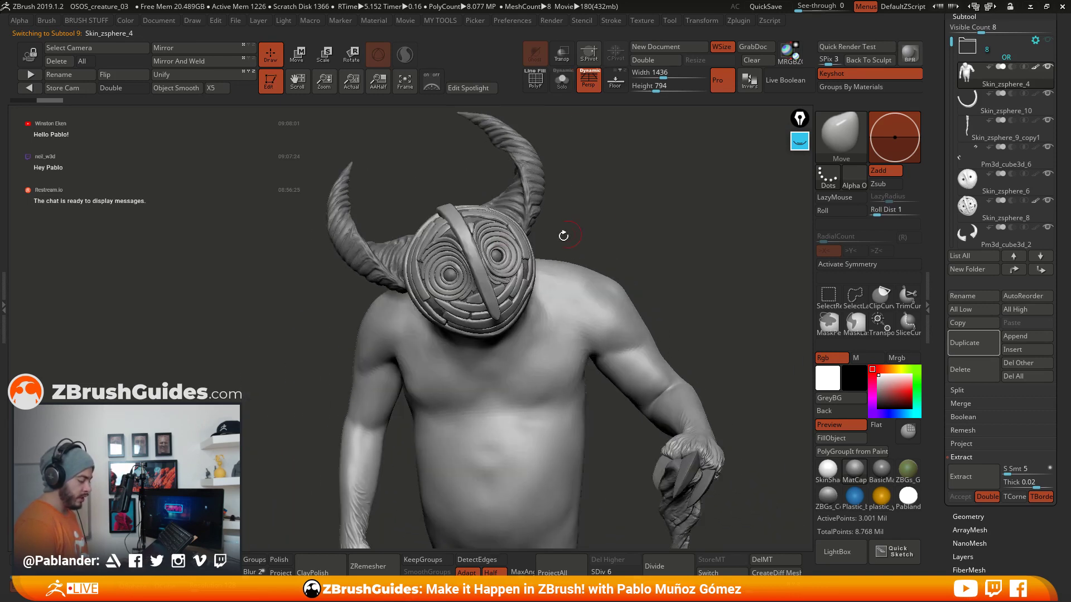
# Step: Select the eye spheres subtool, isolate it, and inspect both spheres with their polygon wireframe displayed
pyautogui.keyDown('ctrl'); pyautogui.moveTo(563, 235); pyautogui.dragTo(524, 256, button='right'); pyautogui.keyUp('ctrl')
pyautogui.keyDown('alt'); pyautogui.click(523, 258); pyautogui.keyUp('alt')
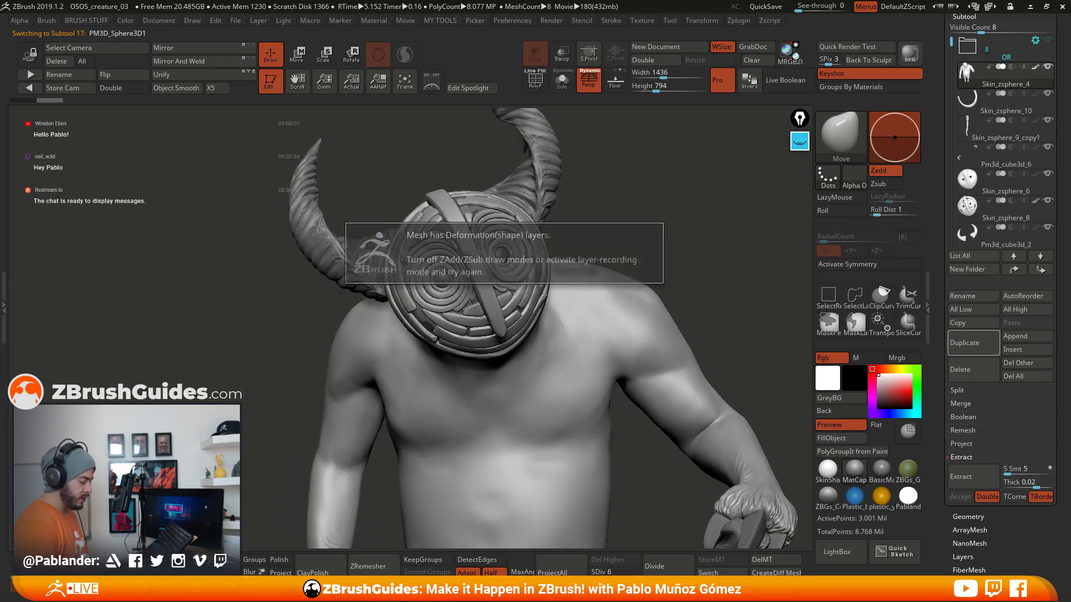
pyautogui.click(561, 80)
pyautogui.moveTo(597, 310); pyautogui.dragTo(571, 251)
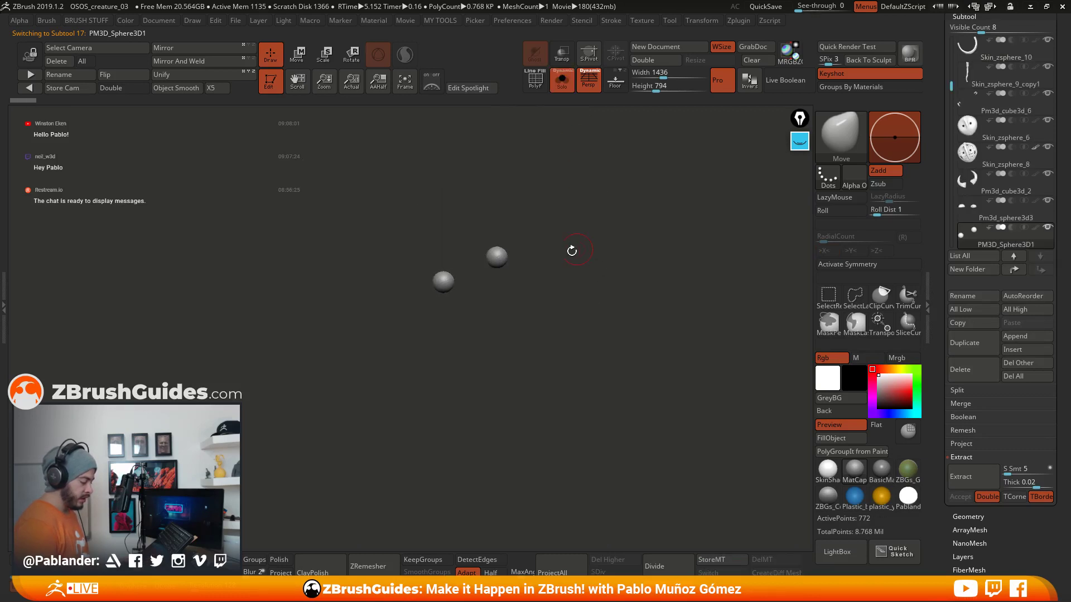
pyautogui.click(535, 80)
pyautogui.press('f')
pyautogui.moveTo(510, 358); pyautogui.dragTo(564, 333)
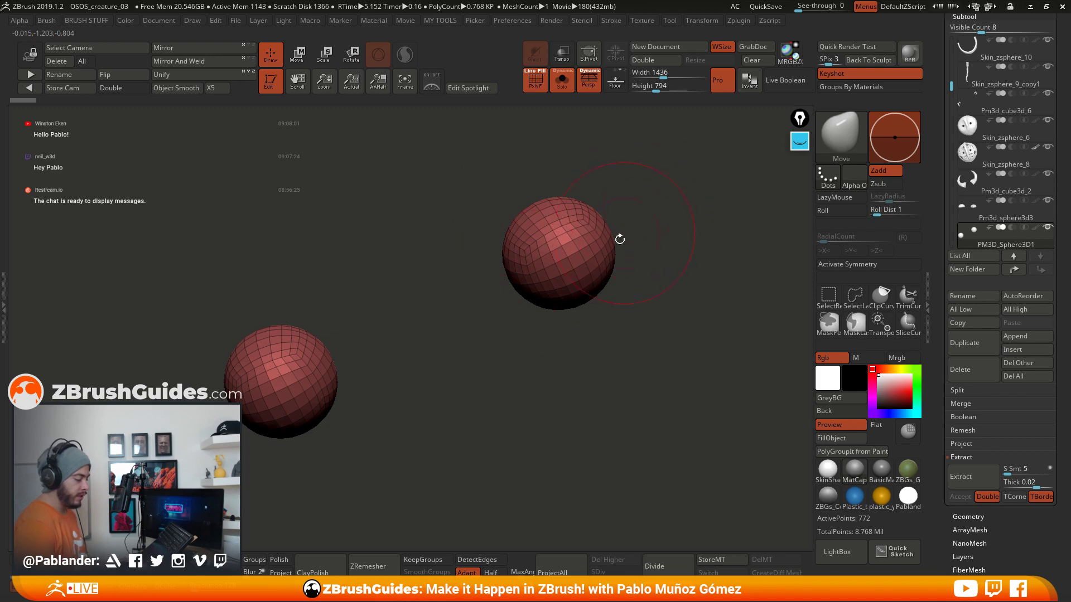
pyautogui.moveTo(539, 371); pyautogui.dragTo(556, 144)
# Step: Show all subtools again, check the eyes inside the mask, and turn off the polygon wireframe
pyautogui.click(561, 81)
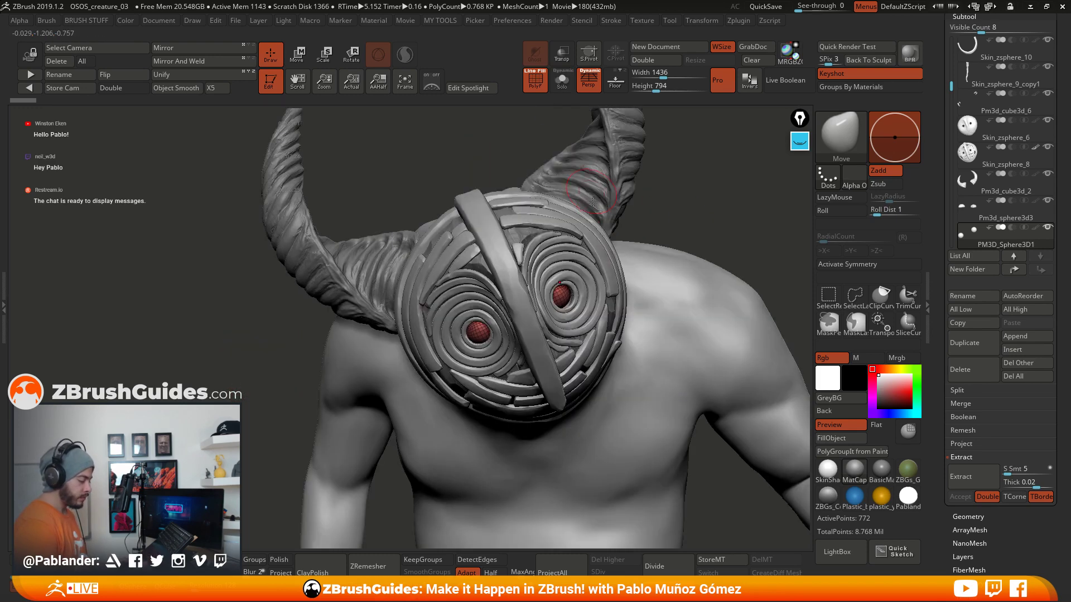
pyautogui.press('f')
pyautogui.moveTo(596, 358); pyautogui.dragTo(560, 112)
pyautogui.click(536, 81)
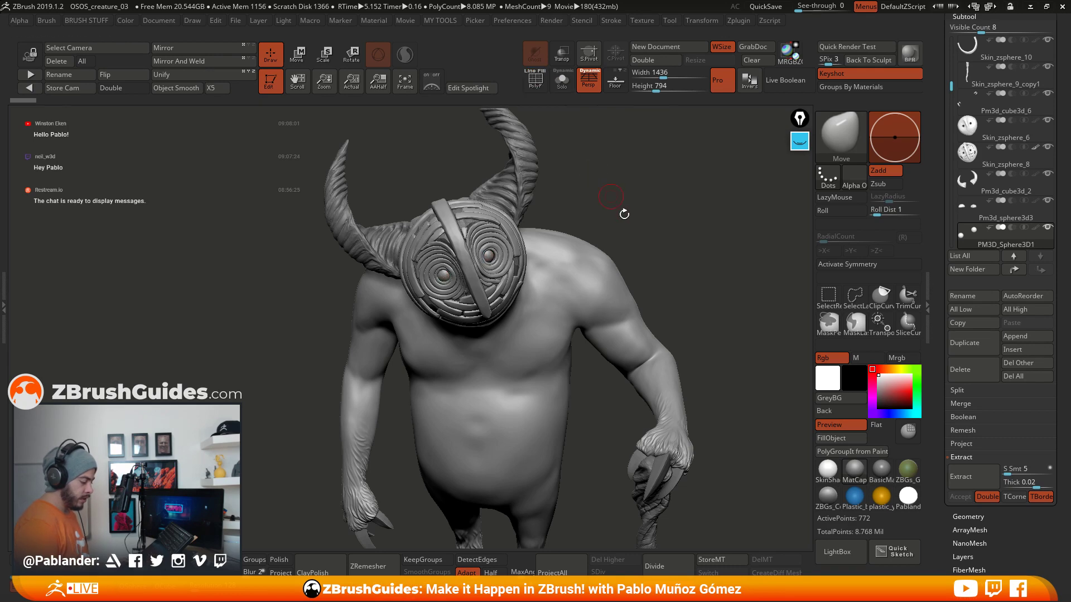
pyautogui.moveTo(622, 215); pyautogui.dragTo(638, 334)
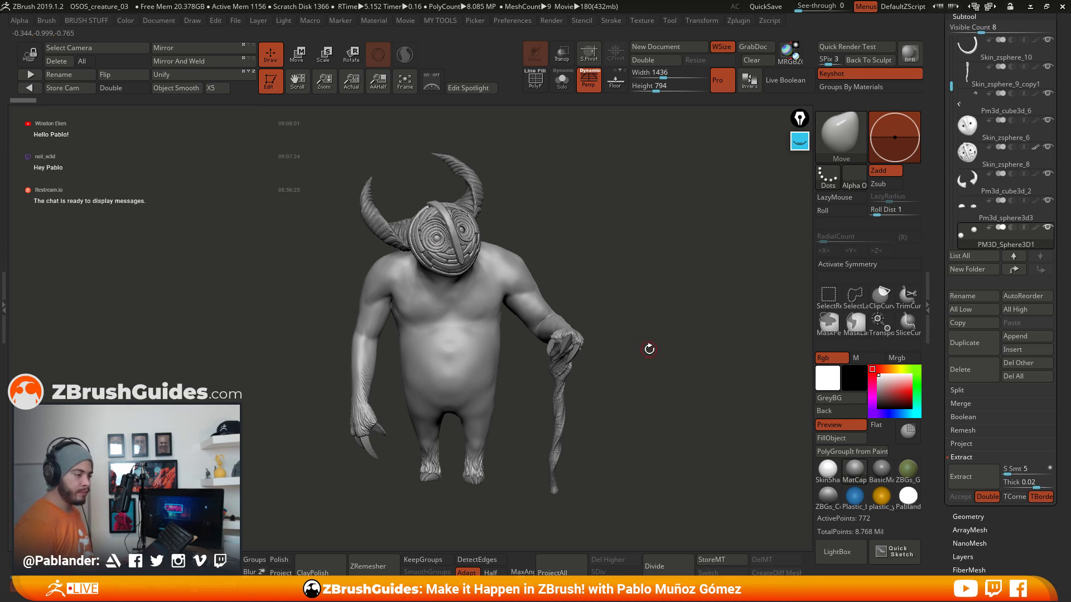
pyautogui.moveTo(650, 350); pyautogui.dragTo(642, 331)
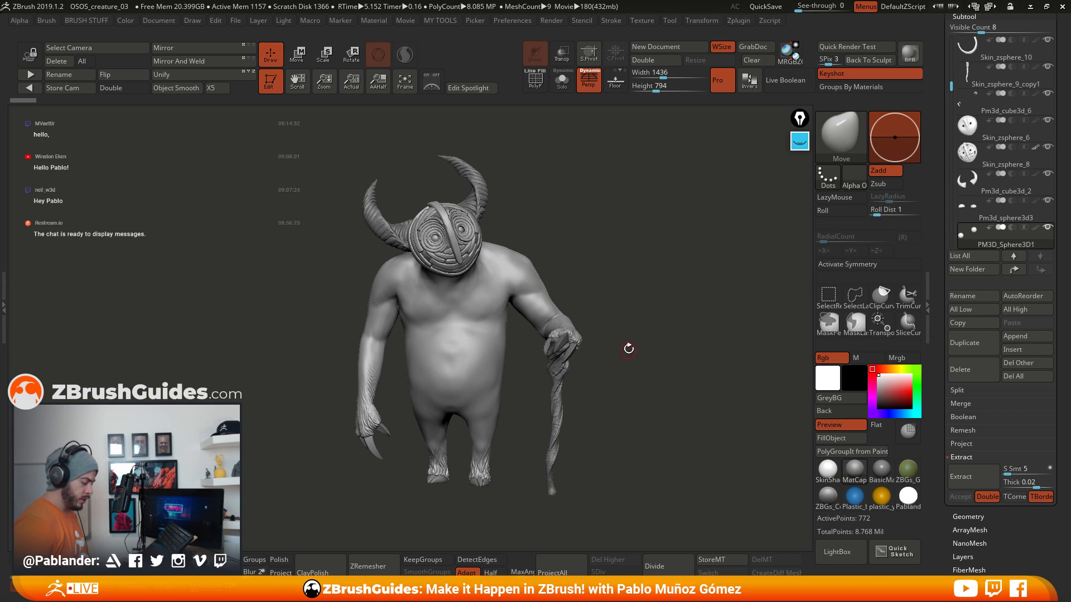
pyautogui.moveTo(629, 348)
pyautogui.mouseDown()
pyautogui.moveTo(638, 331)
pyautogui.moveTo(502, 401)
pyautogui.mouseUp()
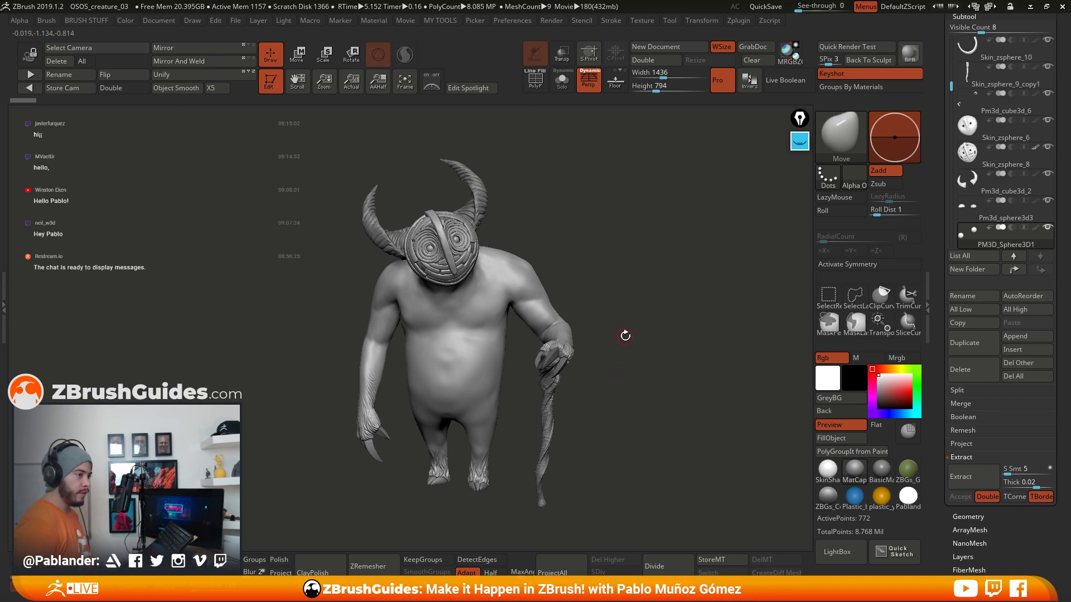
pyautogui.moveTo(624, 334); pyautogui.dragTo(612, 332)
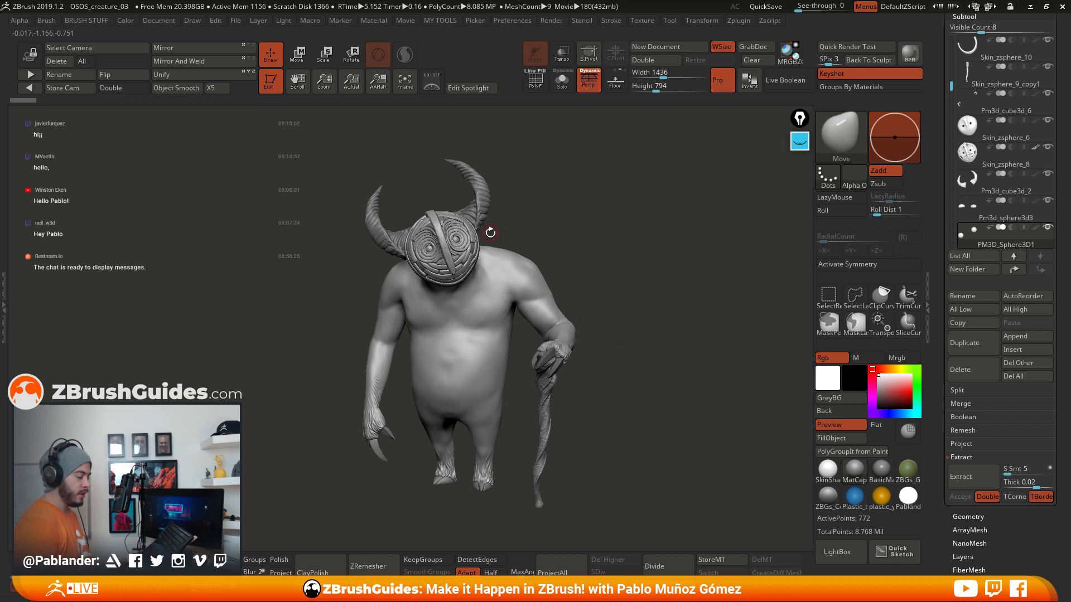
# Step: Select the mask's strips subtool, isolate it, and examine its concentric eye rings and diagonal band from several angles
pyautogui.moveTo(481, 232); pyautogui.dragTo(605, 251)
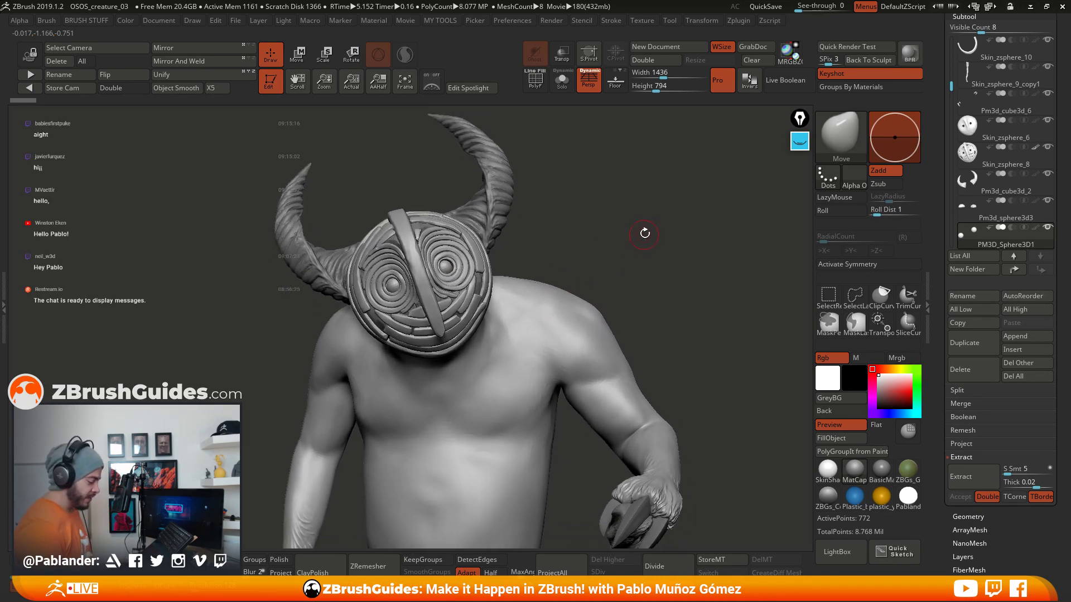
pyautogui.keyDown('alt'); pyautogui.click(474, 301); pyautogui.keyUp('alt')
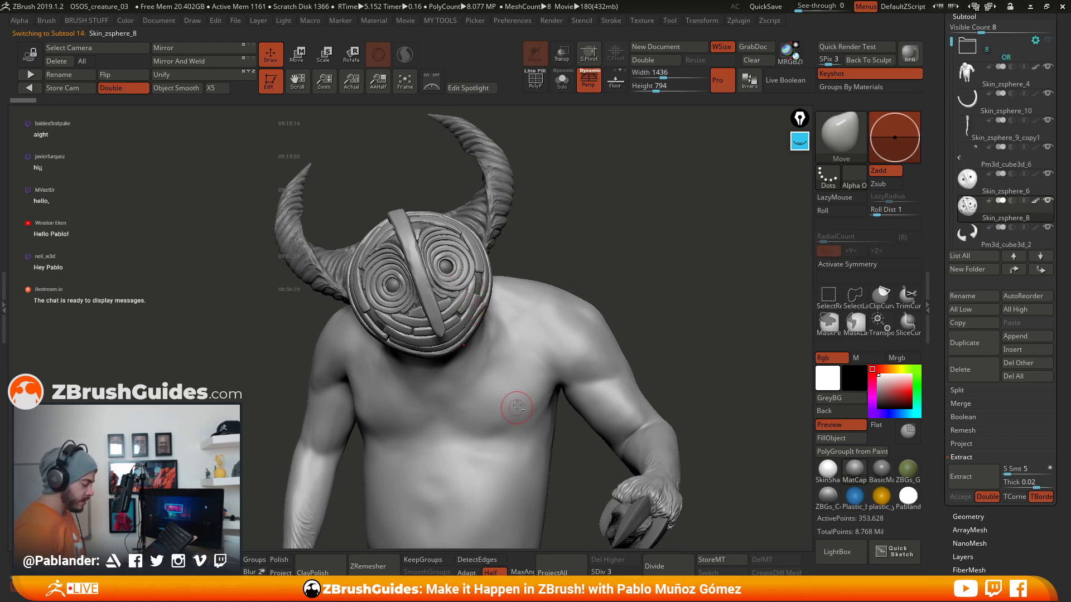
pyautogui.click(562, 81)
pyautogui.press('f')
pyautogui.moveTo(561, 369); pyautogui.dragTo(561, 323)
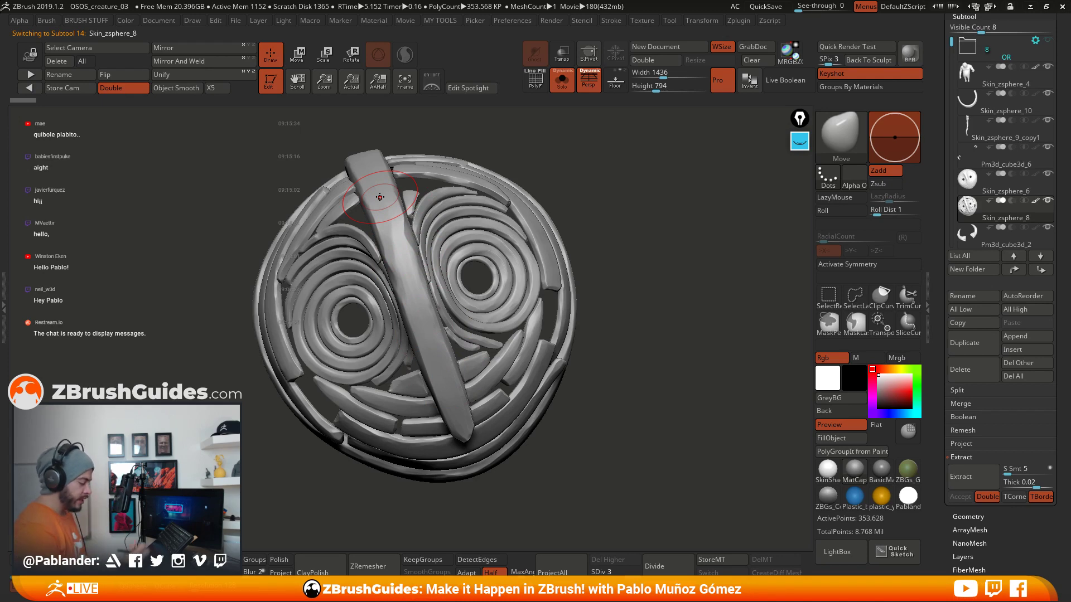
pyautogui.moveTo(600, 354); pyautogui.dragTo(615, 298)
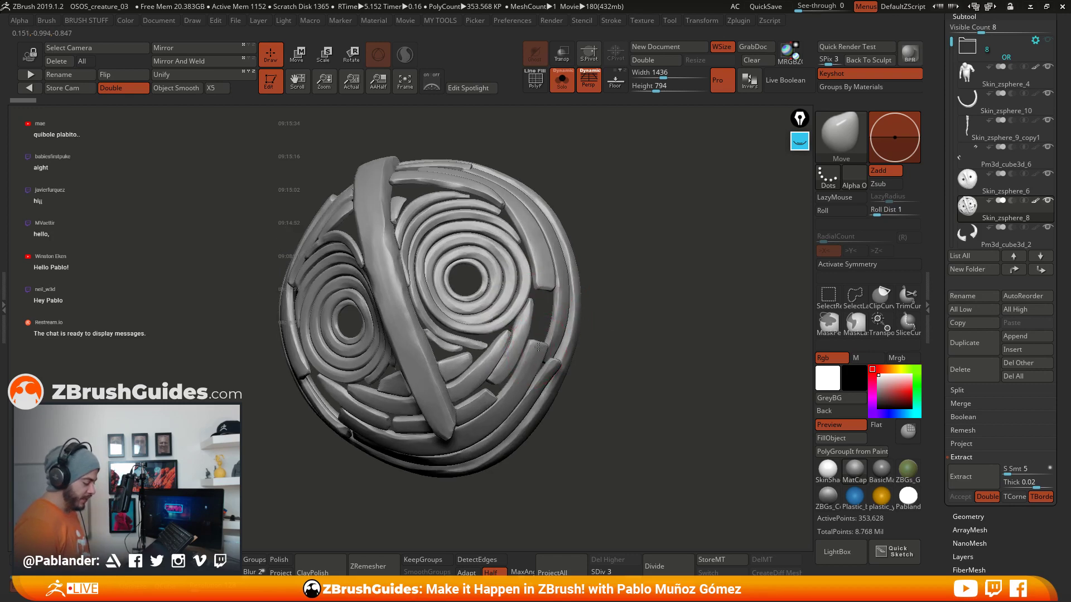
pyautogui.moveTo(505, 321); pyautogui.dragTo(291, 282)
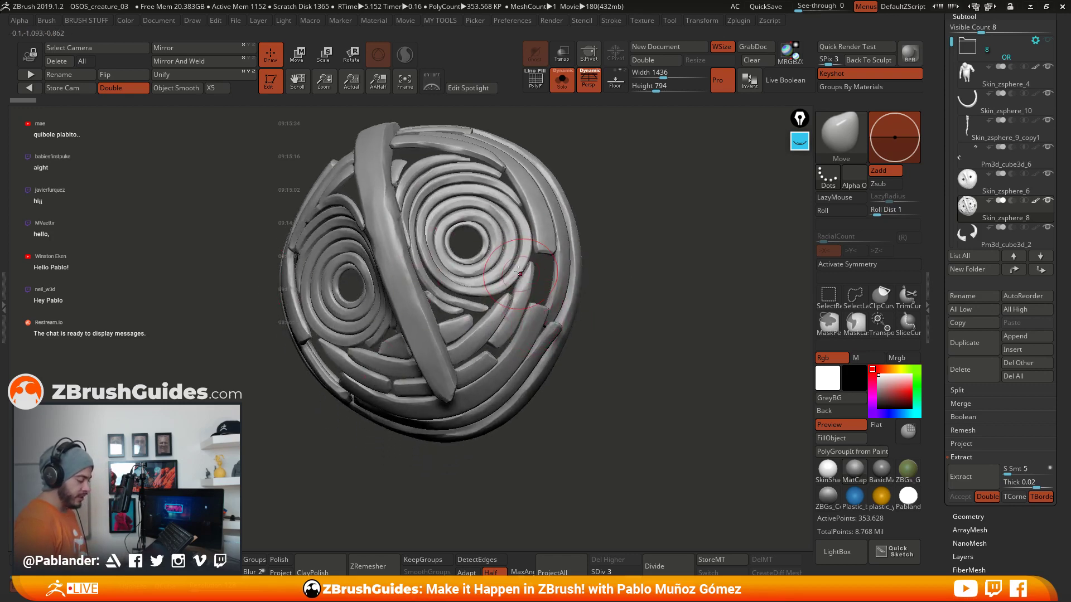
pyautogui.moveTo(545, 360); pyautogui.dragTo(573, 317)
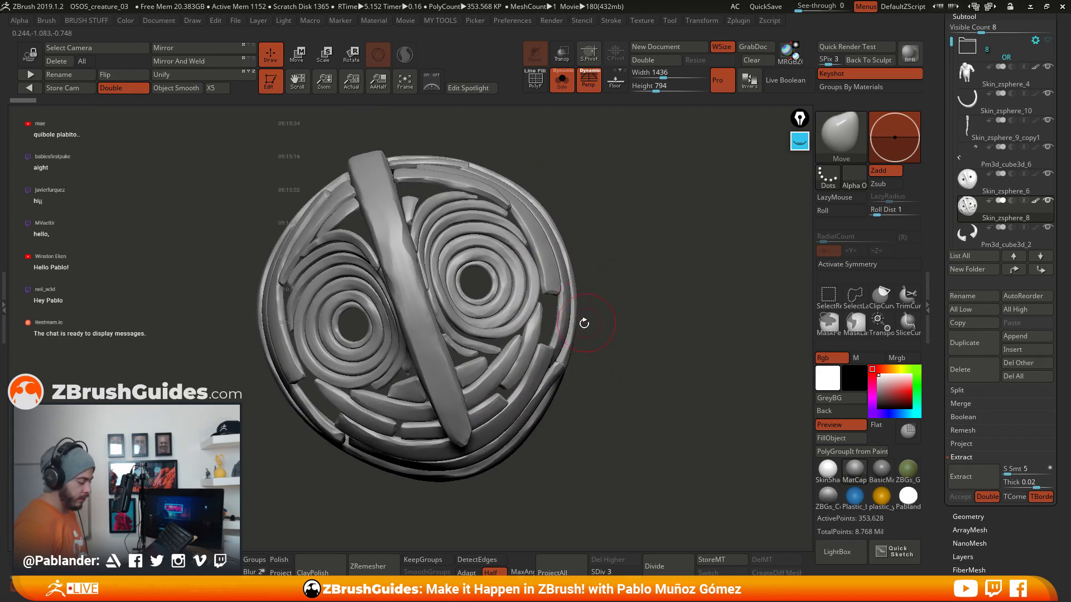
pyautogui.moveTo(611, 220); pyautogui.dragTo(563, 237)
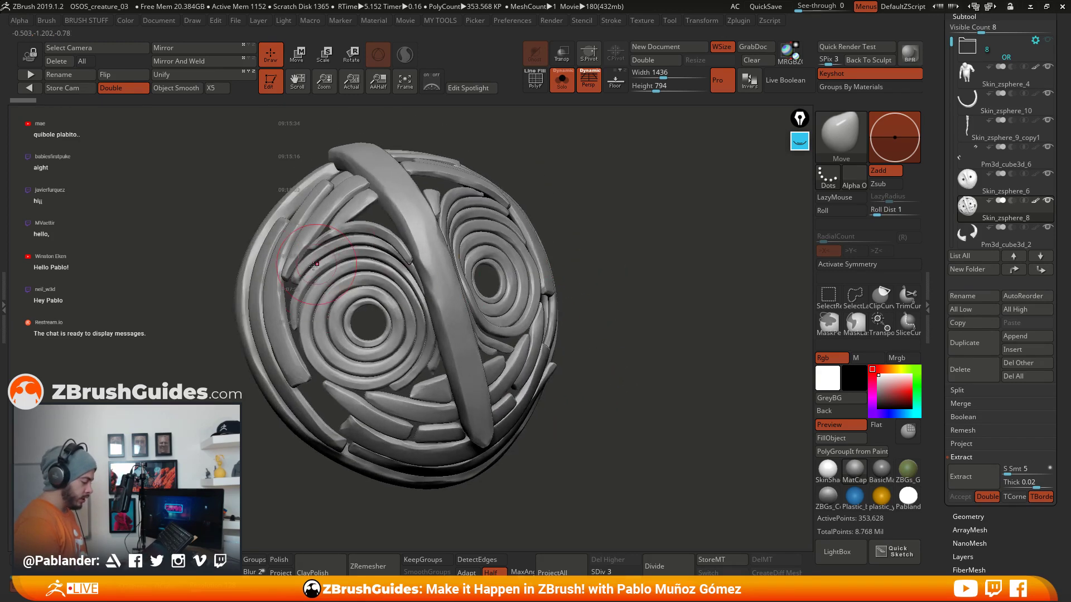
pyautogui.moveTo(646, 299)
pyautogui.mouseDown()
pyautogui.moveTo(624, 304)
pyautogui.moveTo(645, 304)
pyautogui.mouseUp()
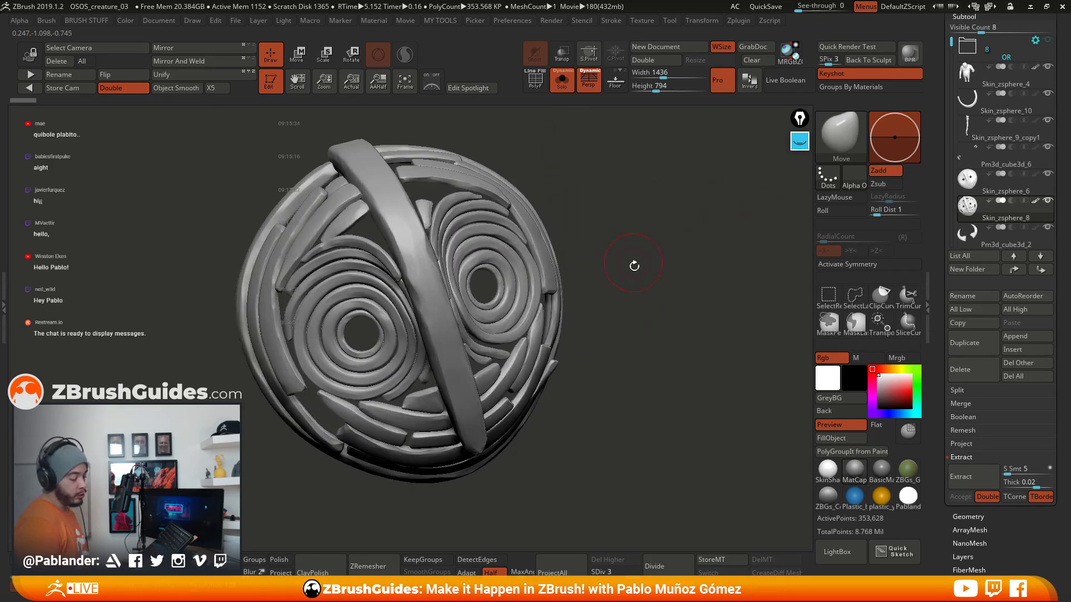
# Step: Display the polygroup wireframe on the isolated mask to inspect its separate strips, and turn it off again
pyautogui.click(535, 81)
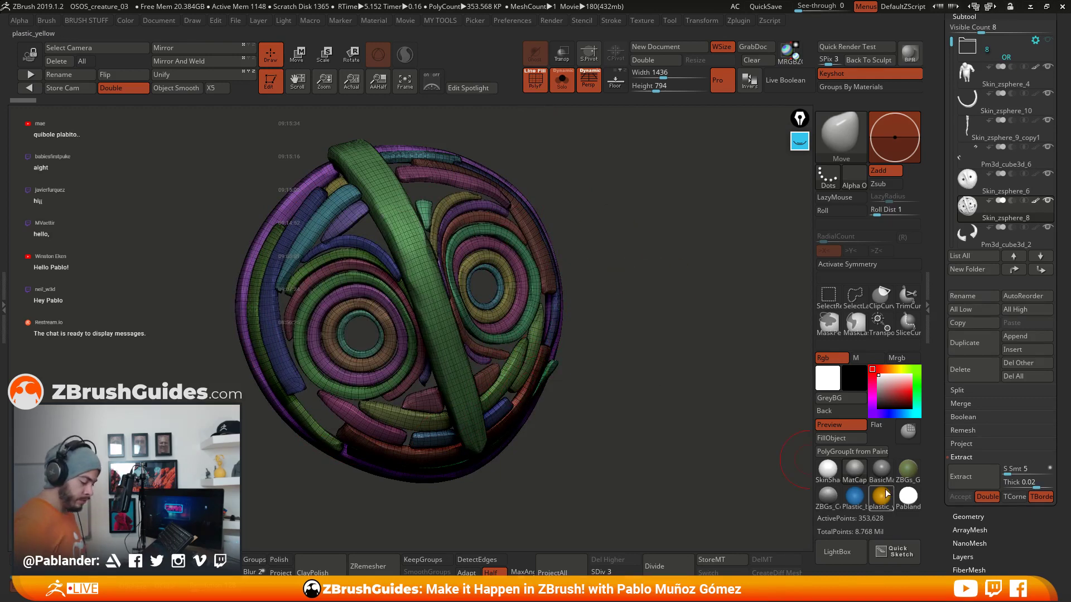
pyautogui.moveTo(802, 482); pyautogui.dragTo(607, 433)
pyautogui.moveTo(588, 315); pyautogui.dragTo(608, 144)
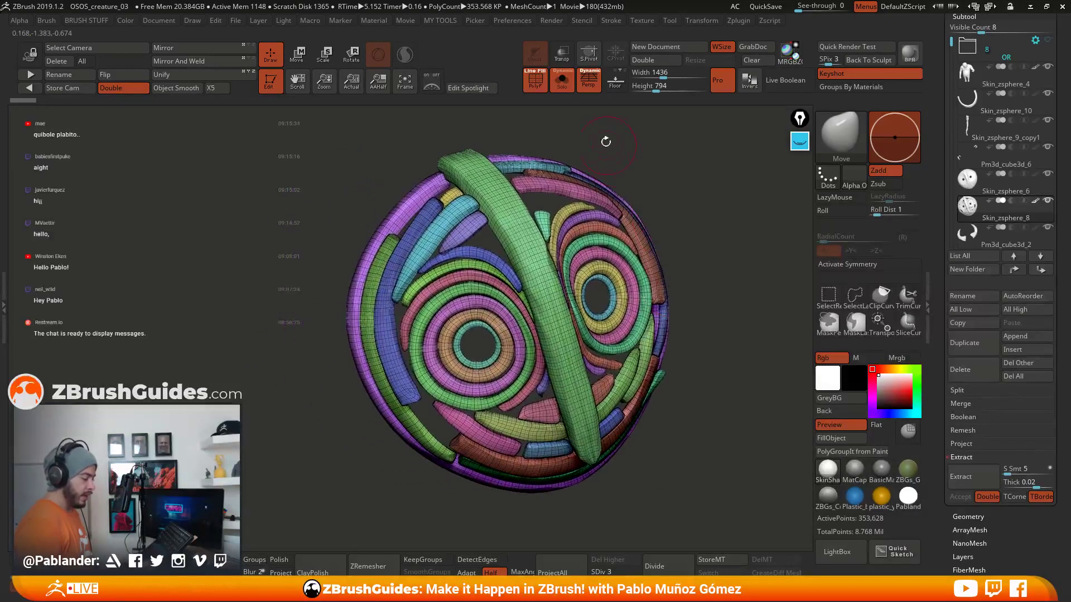
pyautogui.click(541, 84)
# Step: Apply the grey MatCap material, inspect the mask's overlapping strips up close, and show all subtools again
pyautogui.moveTo(698, 226); pyautogui.dragTo(707, 301)
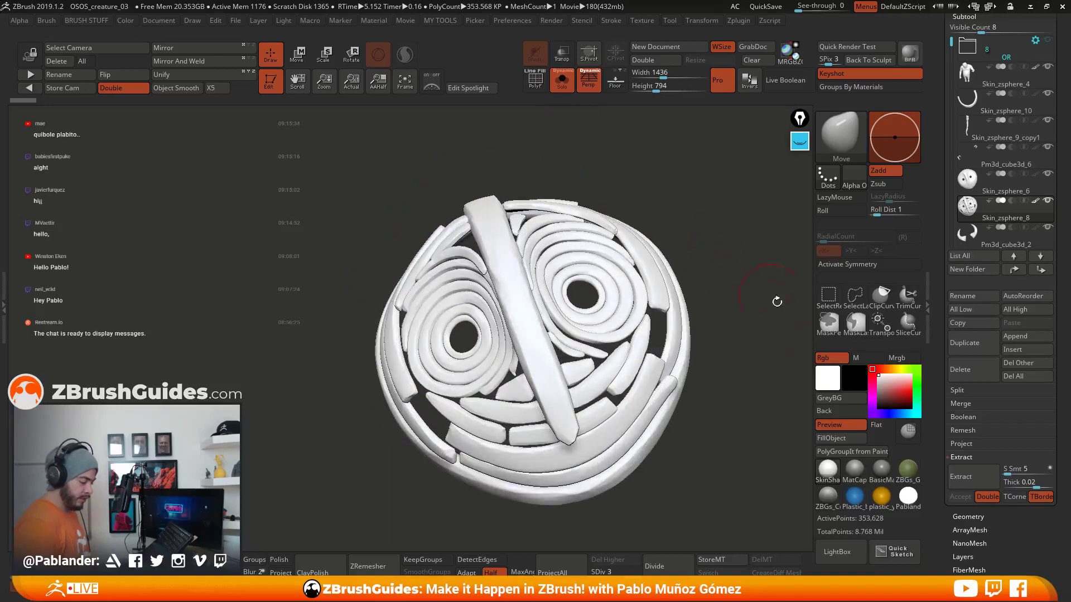
pyautogui.click(860, 474)
pyautogui.moveTo(720, 385); pyautogui.dragTo(649, 411)
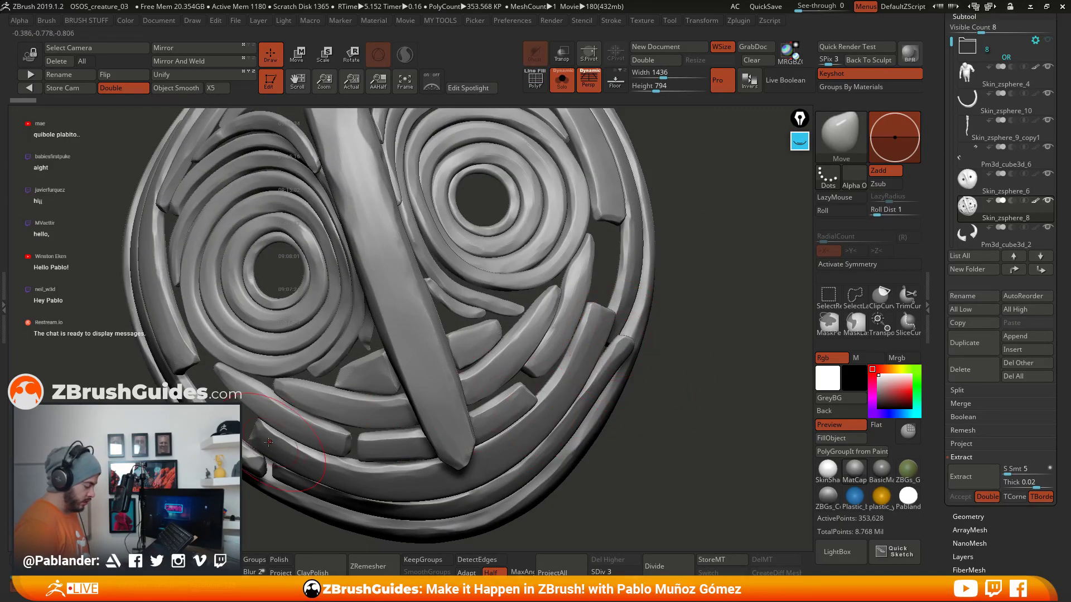
pyautogui.moveTo(607, 357); pyautogui.dragTo(426, 242)
pyautogui.press('f')
pyautogui.moveTo(599, 268); pyautogui.dragTo(633, 322)
pyautogui.click(562, 81)
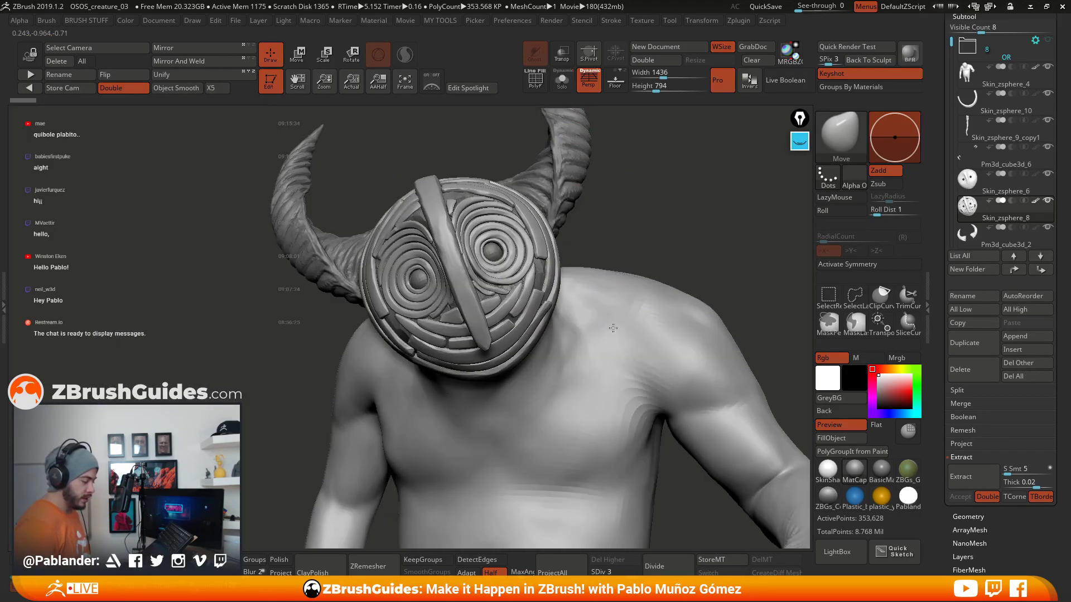
# Step: Add the thumbnail2 concept image to Spotlight, position it fully opaque over the canvas, and hide the Spotlight dial
pyautogui.moveTo(618, 319); pyautogui.dragTo(653, 444, button='right')
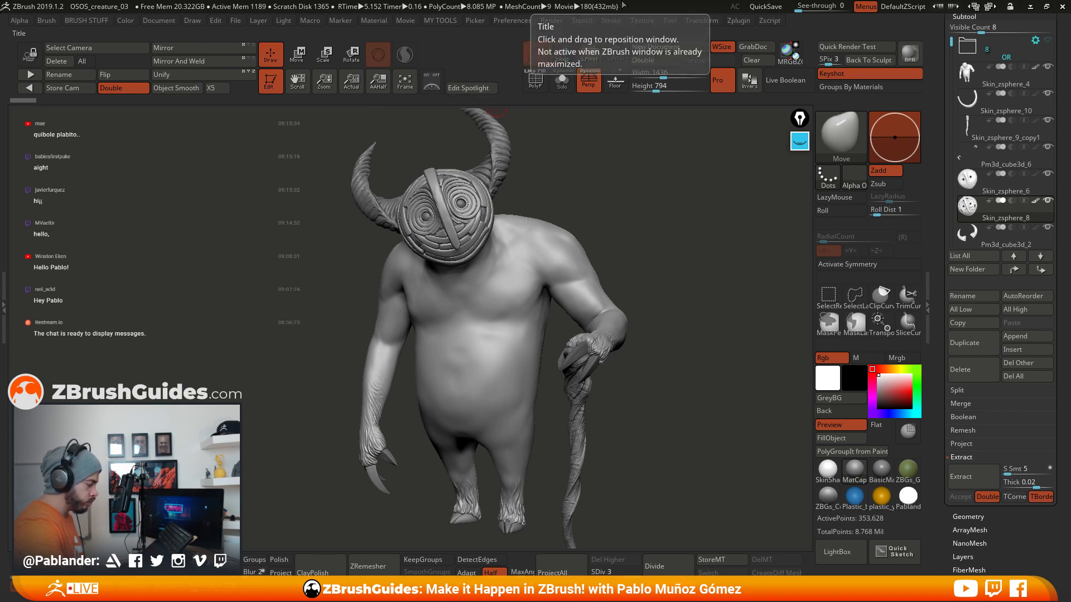
pyautogui.click(641, 21)
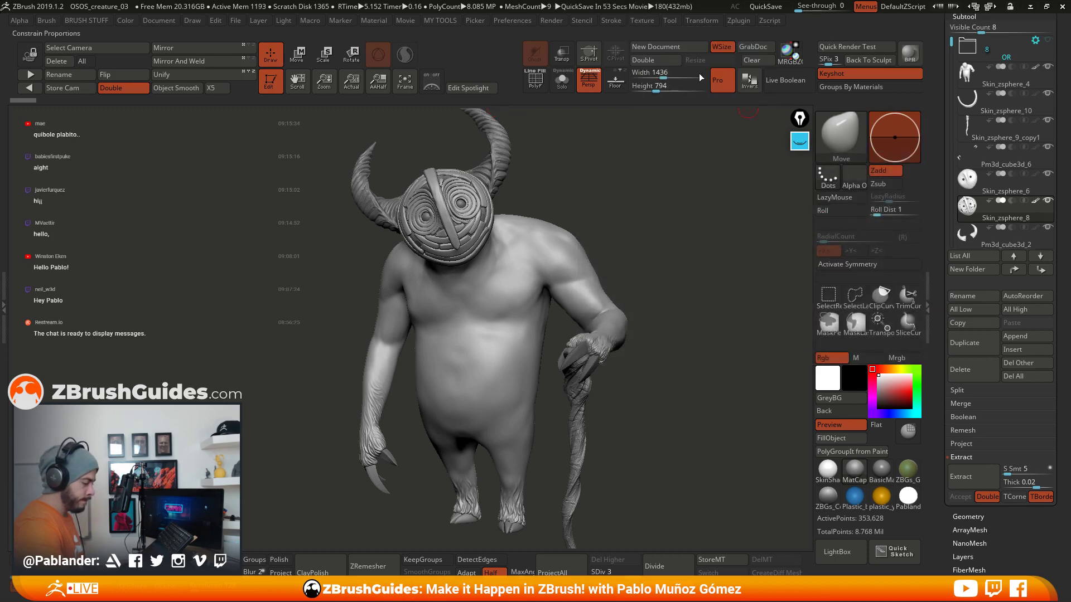
pyautogui.click(642, 21)
pyautogui.click(714, 190)
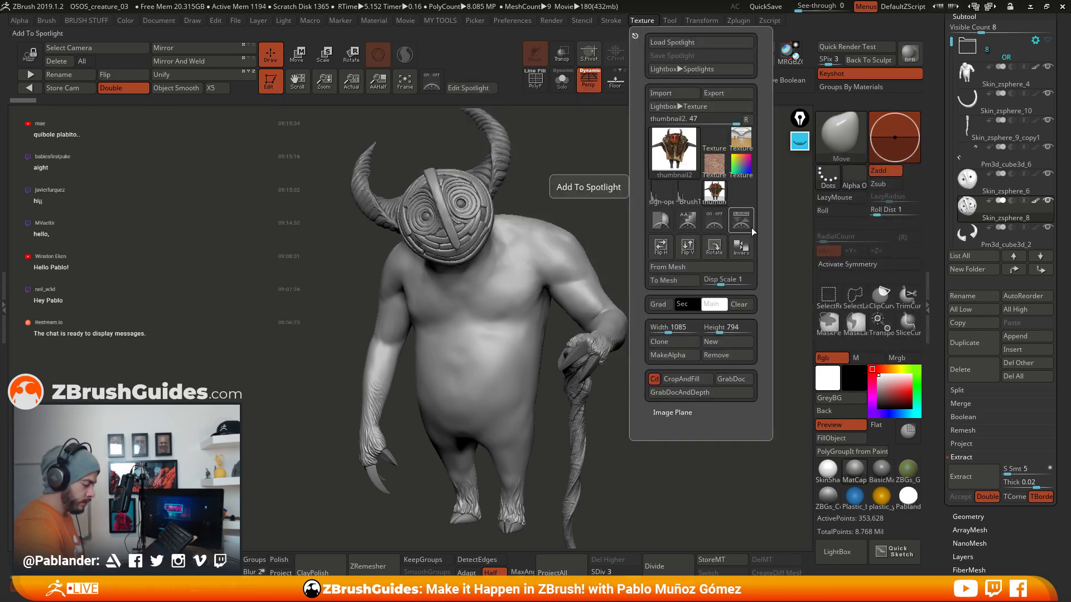
pyautogui.click(750, 229)
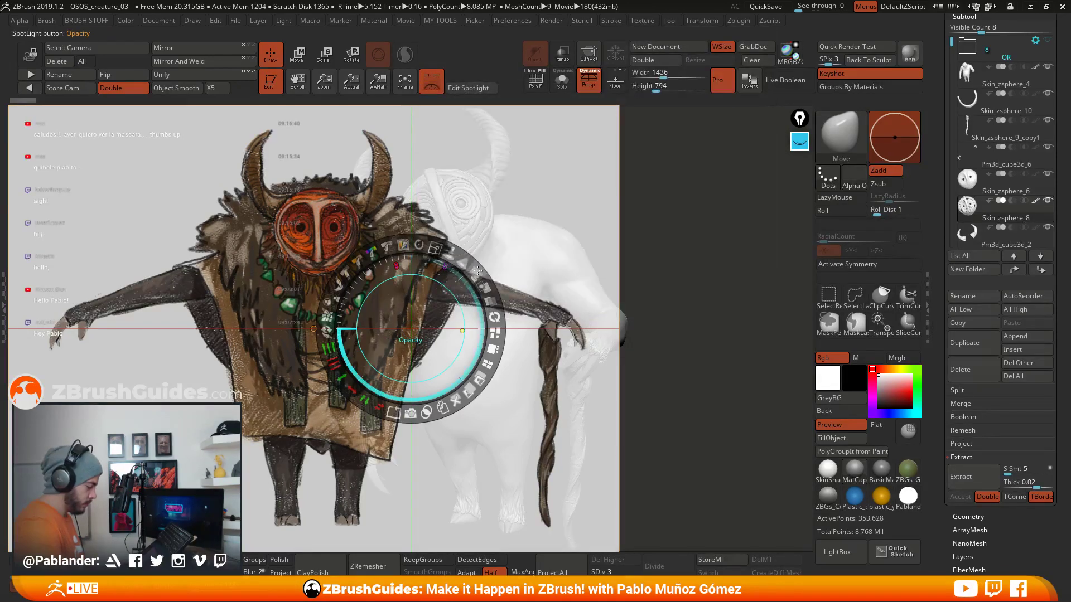
pyautogui.moveTo(479, 265); pyautogui.dragTo(662, 331)
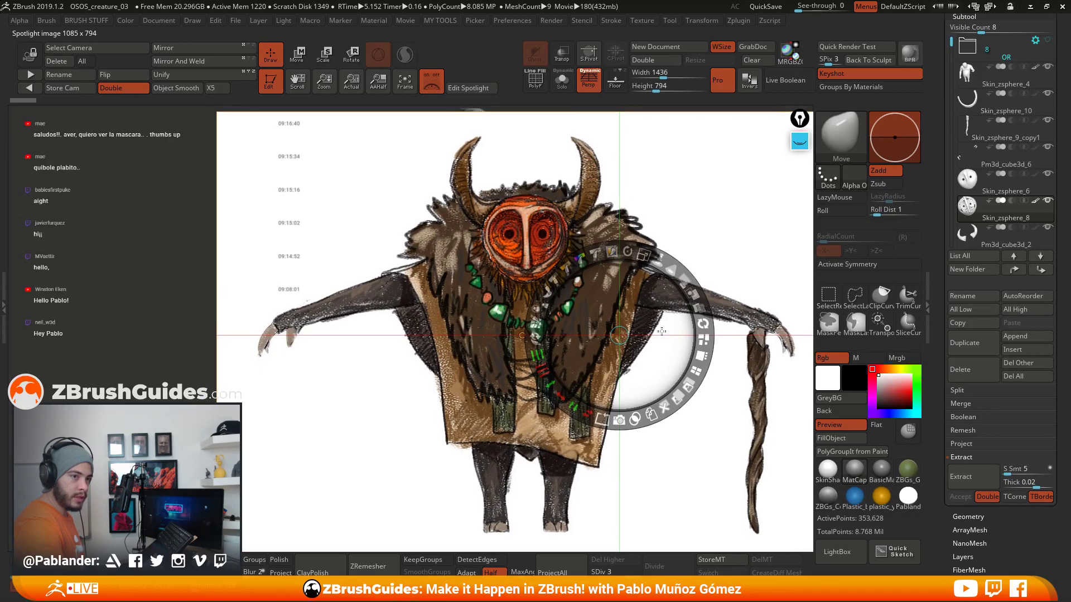
pyautogui.click(439, 90)
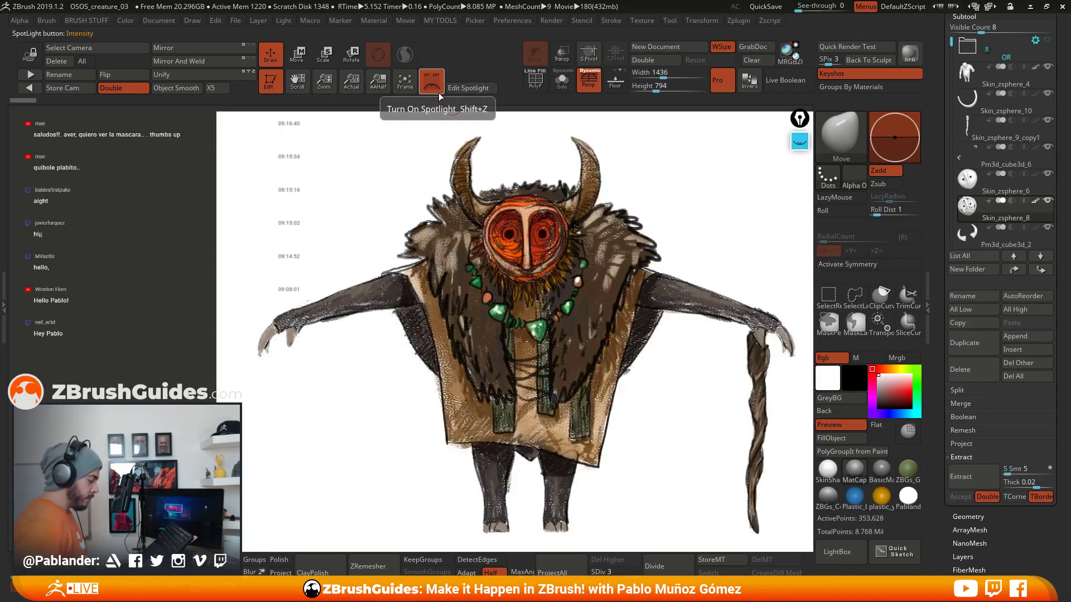
# Step: Outline the fur cloak and the tunic on the concept image with the annotation pen in pink
pyautogui.click(799, 141)
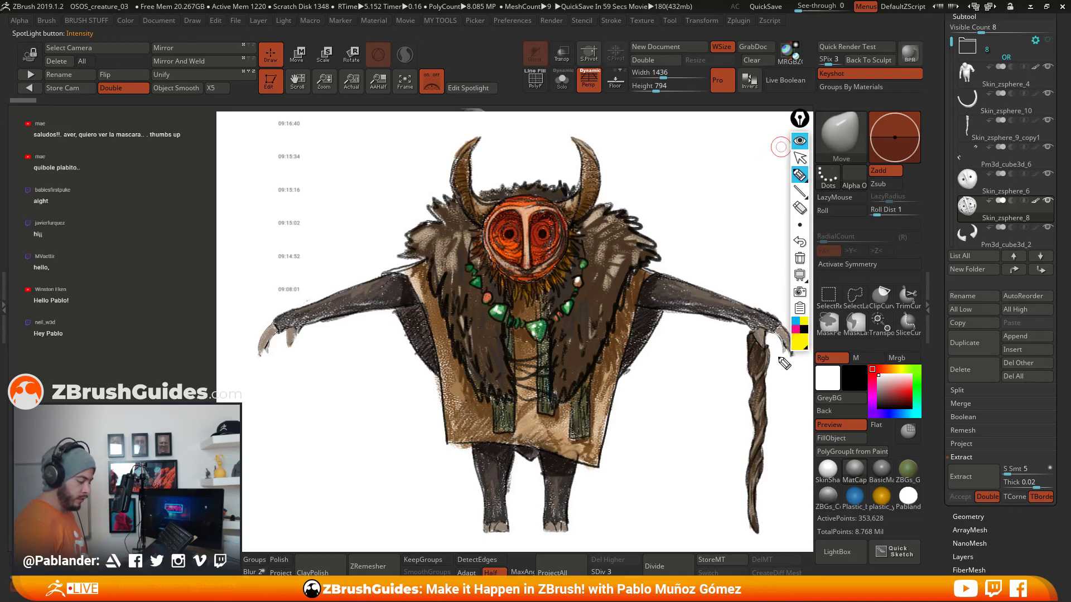
pyautogui.click(795, 329)
pyautogui.moveTo(654, 273)
pyautogui.mouseDown()
pyautogui.moveTo(617, 423)
pyautogui.moveTo(456, 390)
pyautogui.moveTo(470, 199)
pyautogui.mouseUp()
pyautogui.moveTo(630, 212)
pyautogui.mouseDown()
pyautogui.moveTo(602, 232)
pyautogui.moveTo(559, 334)
pyautogui.moveTo(441, 314)
pyautogui.moveTo(442, 382)
pyautogui.mouseUp()
pyautogui.moveTo(652, 293); pyautogui.dragTo(618, 405)
# Step: Trace the necklace loops beneath the mask and the hanging cloth strips on the concept image in pink
pyautogui.moveTo(475, 254)
pyautogui.mouseDown()
pyautogui.moveTo(585, 252)
pyautogui.moveTo(481, 246)
pyautogui.mouseUp()
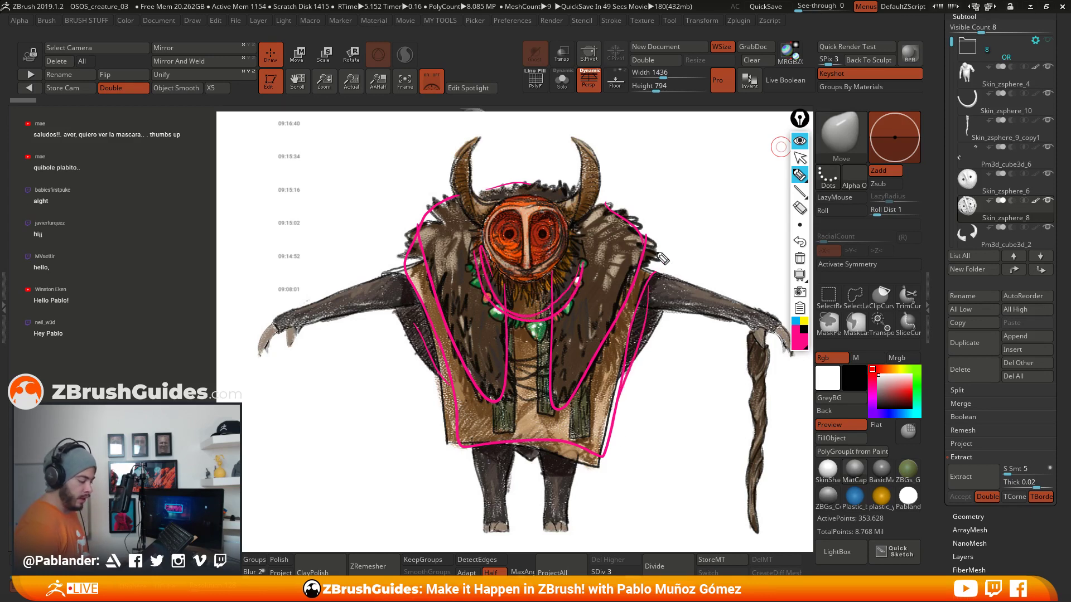
pyautogui.moveTo(579, 235)
pyautogui.mouseDown()
pyautogui.moveTo(484, 268)
pyautogui.moveTo(572, 233)
pyautogui.moveTo(574, 274)
pyautogui.mouseUp()
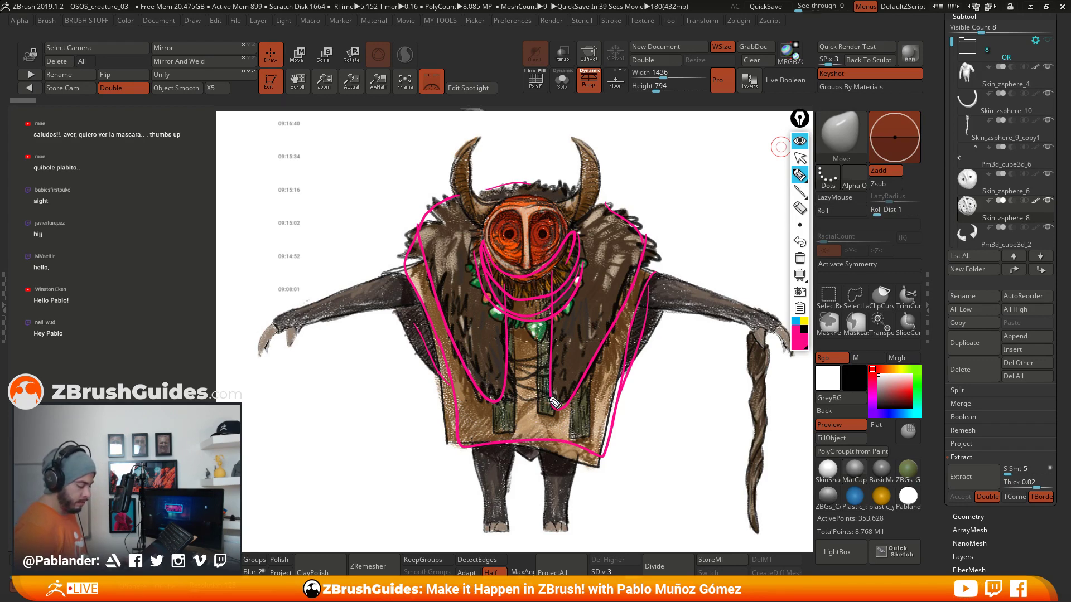
pyautogui.moveTo(494, 402)
pyautogui.mouseDown()
pyautogui.moveTo(497, 429)
pyautogui.moveTo(514, 326)
pyautogui.mouseUp()
pyautogui.moveTo(539, 324)
pyautogui.mouseDown()
pyautogui.moveTo(539, 361)
pyautogui.moveTo(551, 360)
pyautogui.mouseUp()
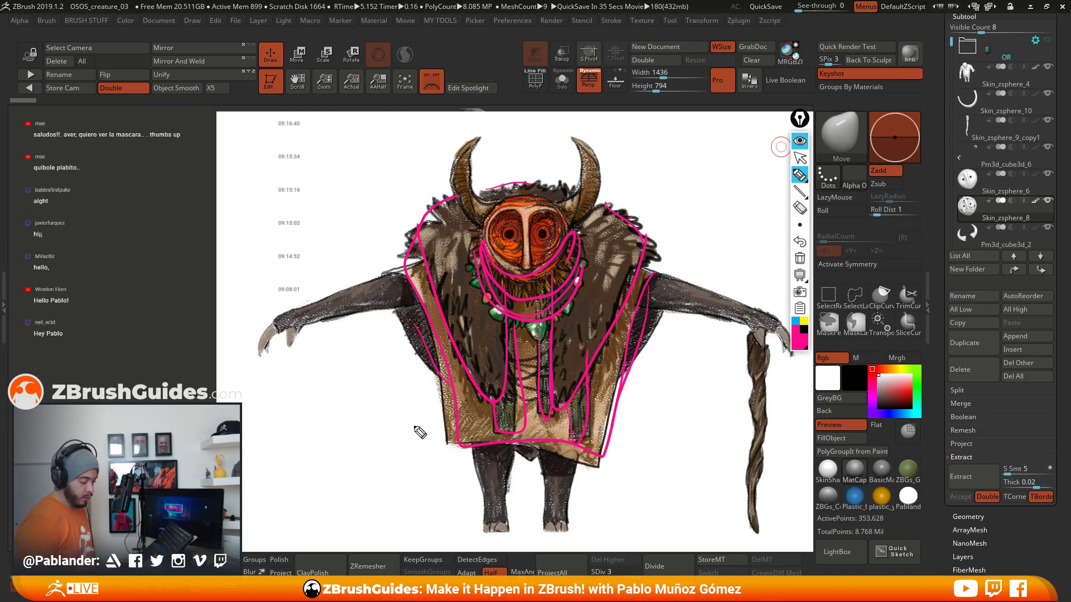
# Step: Hide the annotations and toggle the Spotlight image off and on to compare the sculpt with the concept
pyautogui.click(799, 143)
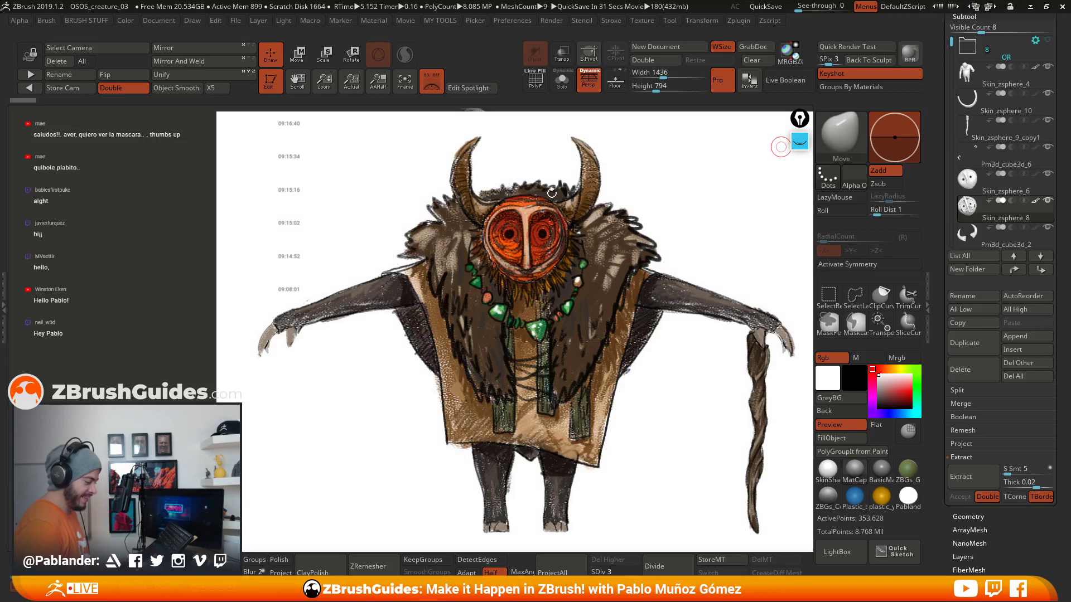
pyautogui.hotkey('shift', 'z')
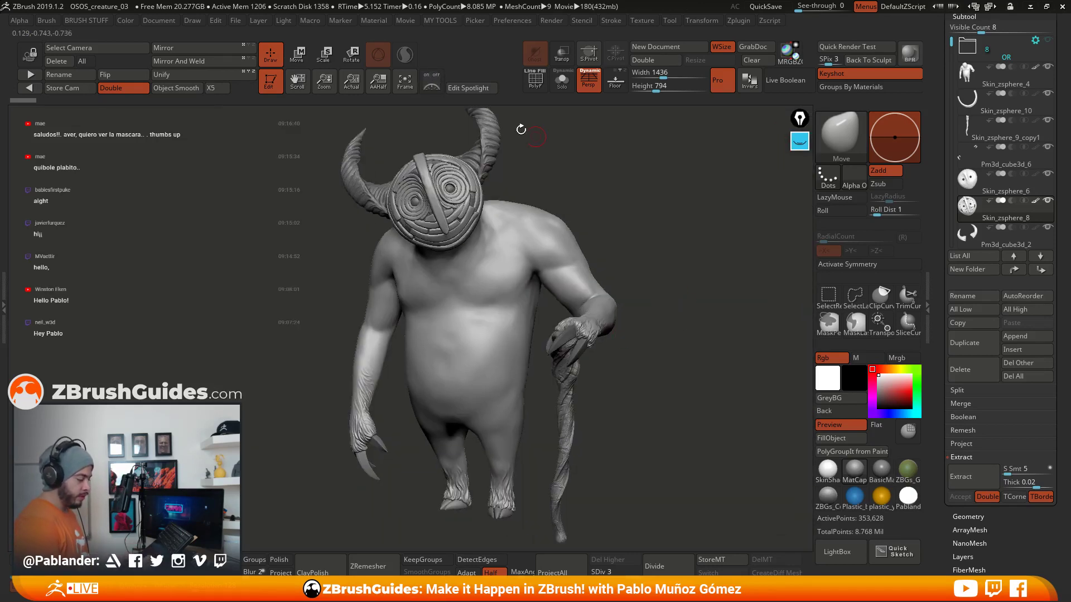
pyautogui.hotkey('shift', 'z')
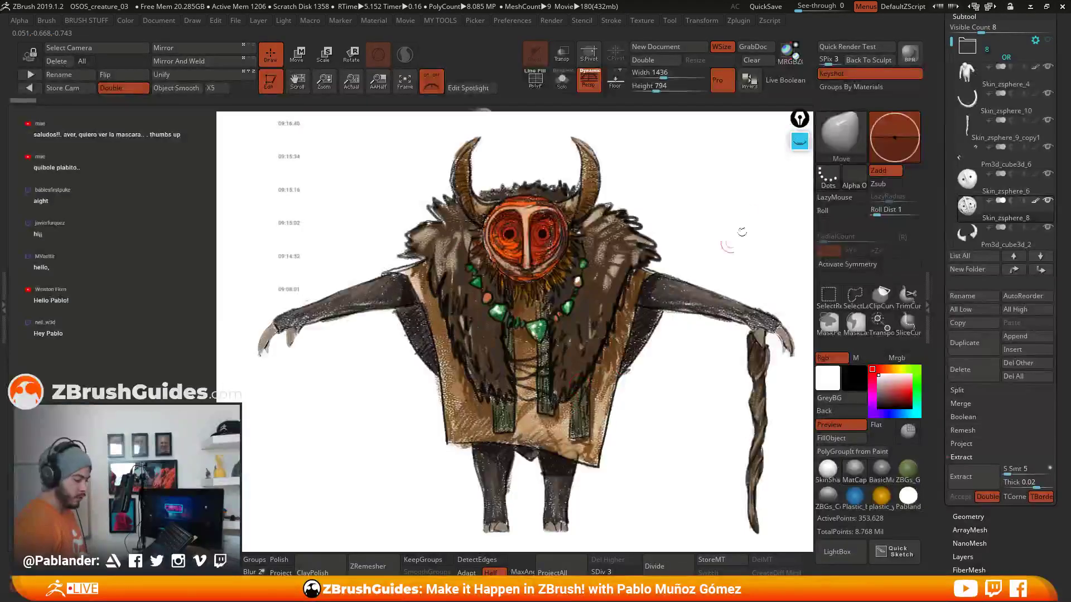
# Step: Replace the pink annotations on the concept image with yellow outlines of the tunic's edges and armholes, and hide the annotations and image
pyautogui.click(800, 141)
pyautogui.click(803, 322)
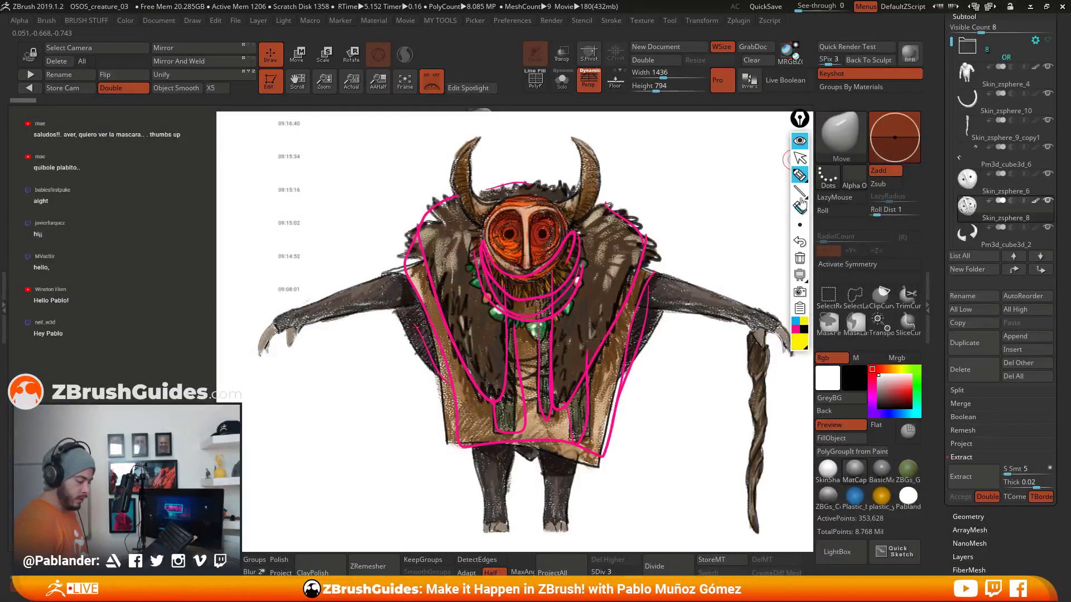
pyautogui.click(799, 259)
pyautogui.moveTo(427, 304)
pyautogui.mouseDown()
pyautogui.moveTo(484, 451)
pyautogui.moveTo(613, 410)
pyautogui.moveTo(666, 297)
pyautogui.moveTo(649, 288)
pyautogui.mouseUp()
pyautogui.moveTo(390, 304); pyautogui.dragTo(447, 392)
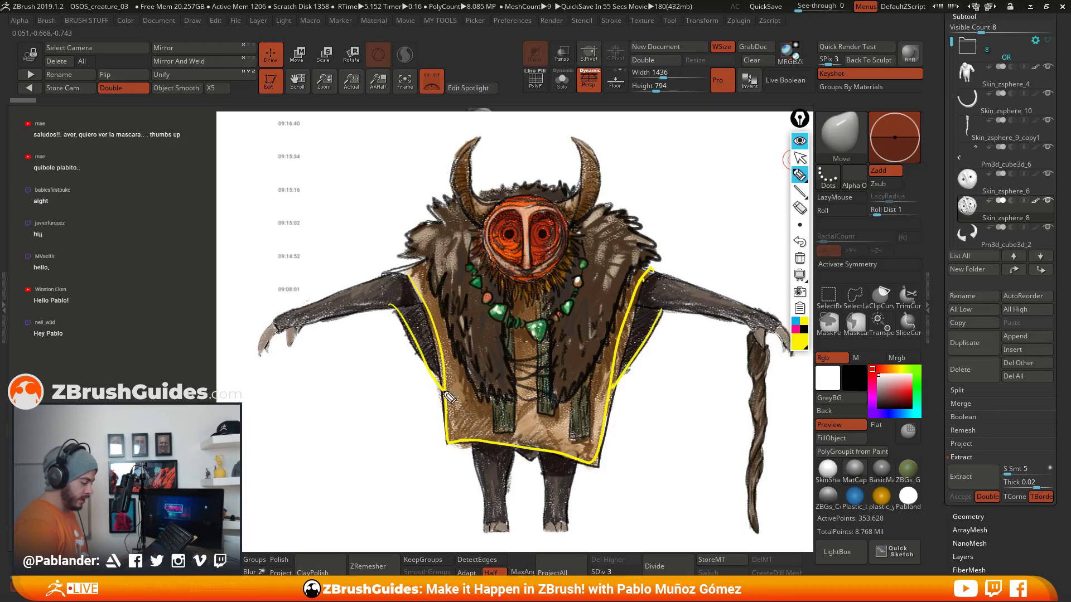
pyautogui.moveTo(424, 260); pyautogui.dragTo(388, 270)
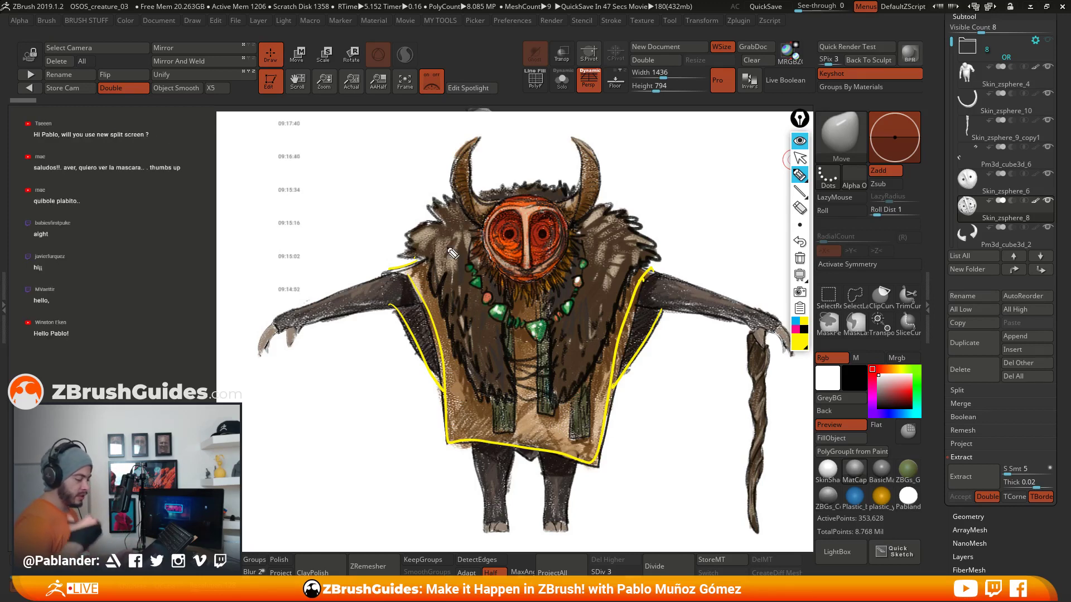
pyautogui.press('z')
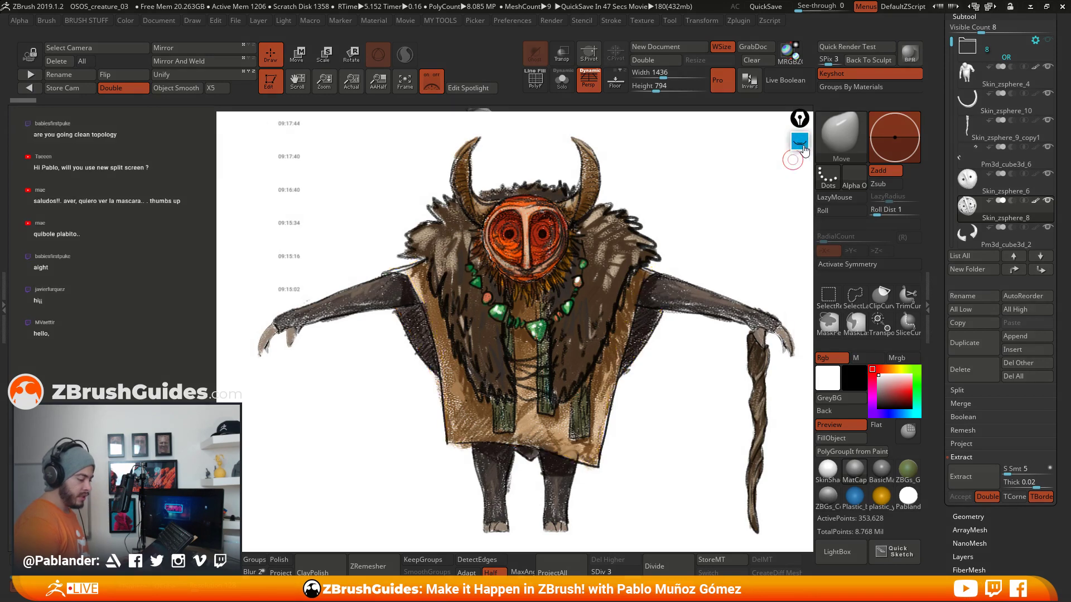
pyautogui.click(433, 87)
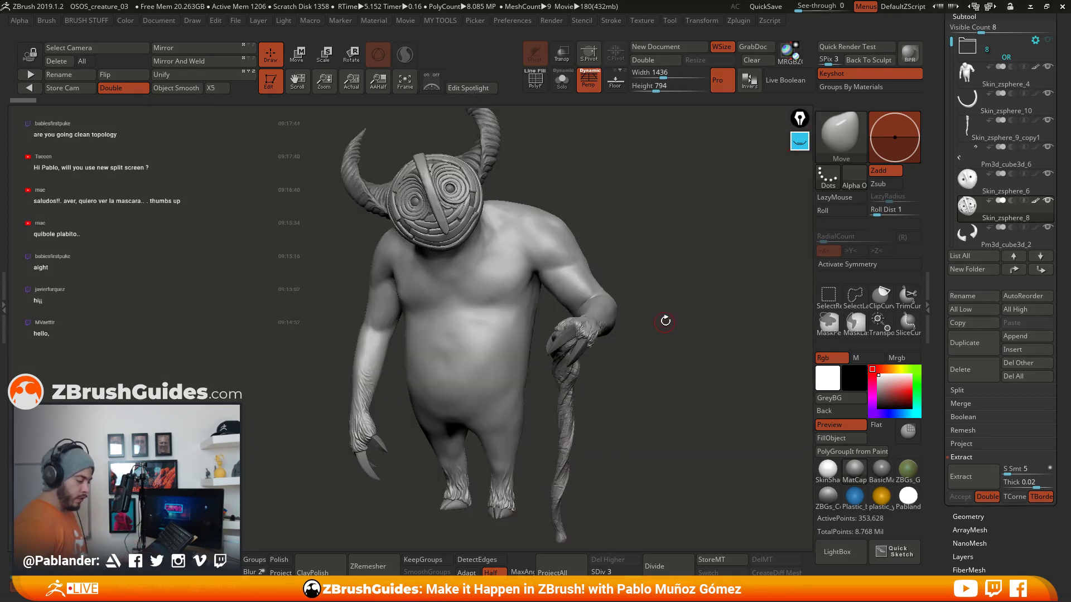
# Step: Select the body subtool and the walking staff subtool in turn to check how the posed parts are separated
pyautogui.moveTo(664, 318); pyautogui.dragTo(587, 281)
pyautogui.keyDown('alt'); pyautogui.click(563, 402); pyautogui.keyUp('alt')
pyautogui.click(563, 403)
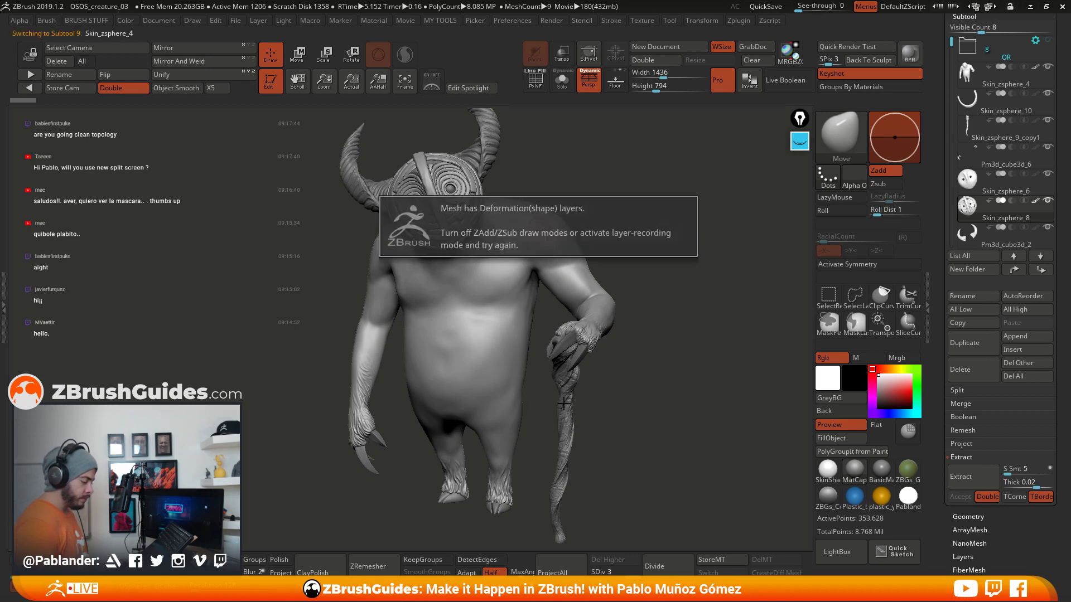
pyautogui.click(641, 354)
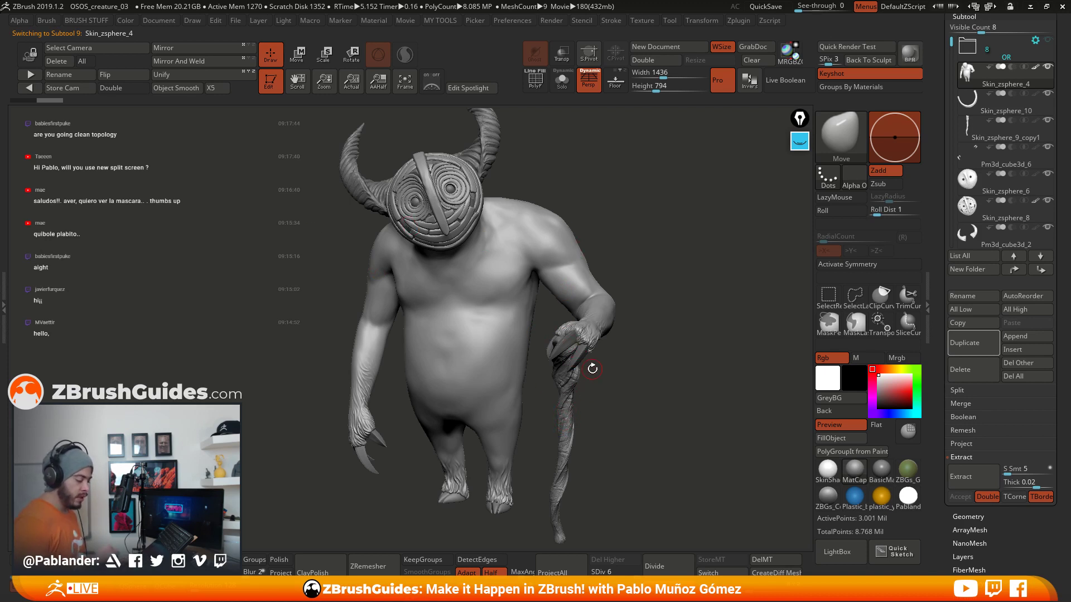
pyautogui.keyDown('alt'); pyautogui.click(574, 365); pyautogui.keyUp('alt')
pyautogui.click(579, 401)
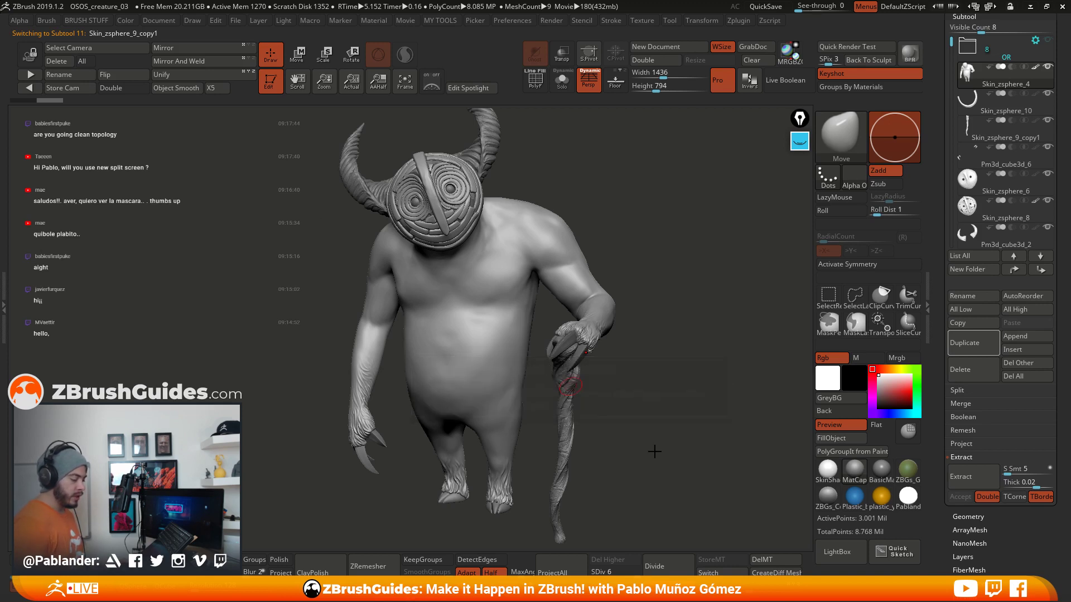
pyautogui.keyDown('alt'); pyautogui.click(587, 354); pyautogui.keyUp('alt')
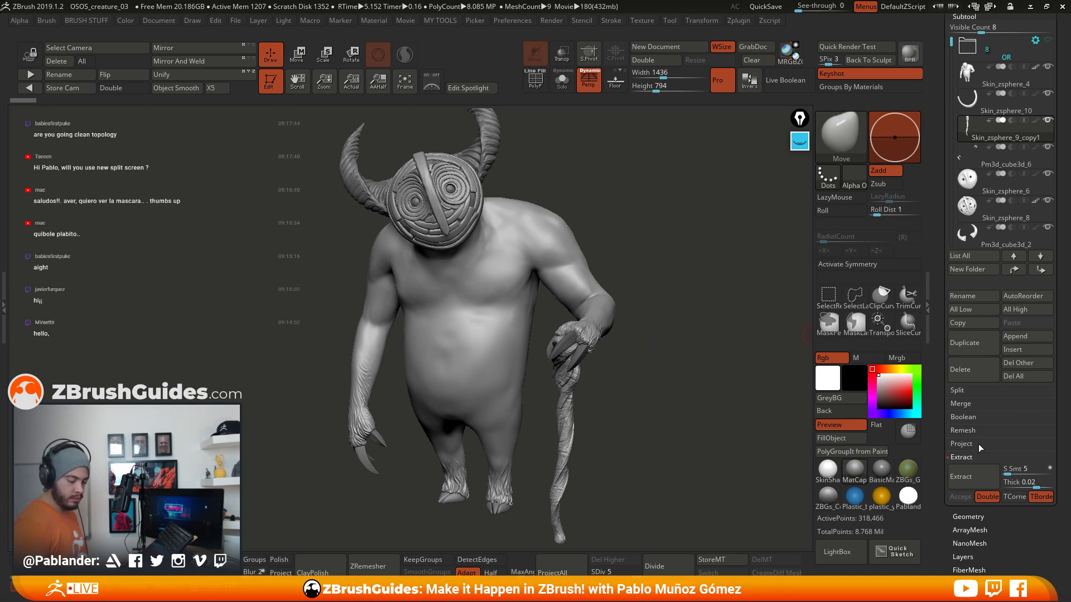
# Step: Isolate the body subtool Skin_zsphere_4 and set the intensity of its first layer to 0
pyautogui.moveTo(943, 460); pyautogui.dragTo(992, 360)
pyautogui.click(989, 78)
pyautogui.click(562, 79)
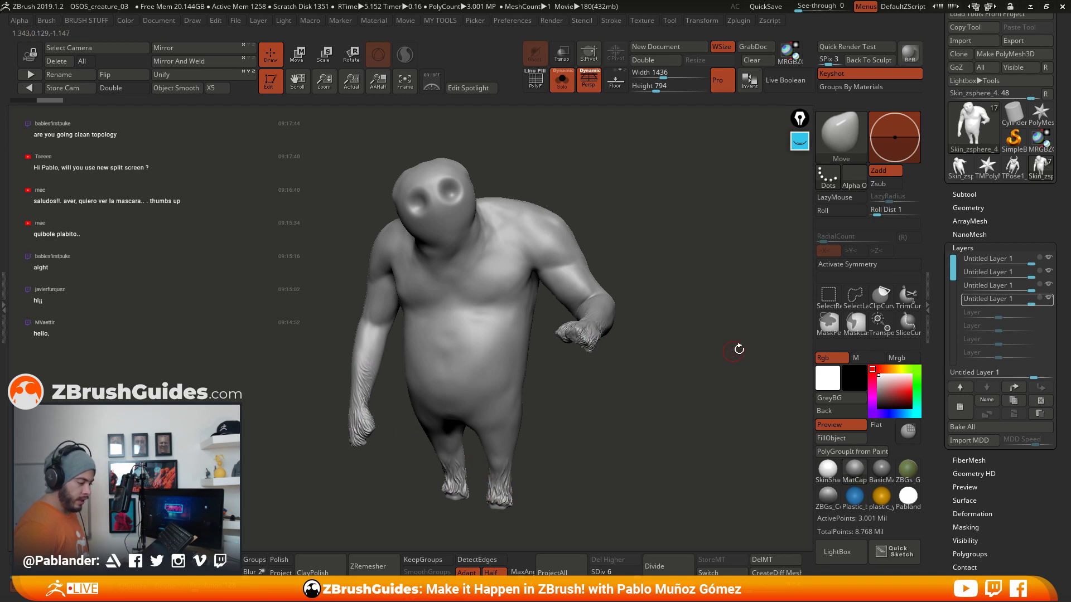
pyautogui.click(1013, 265)
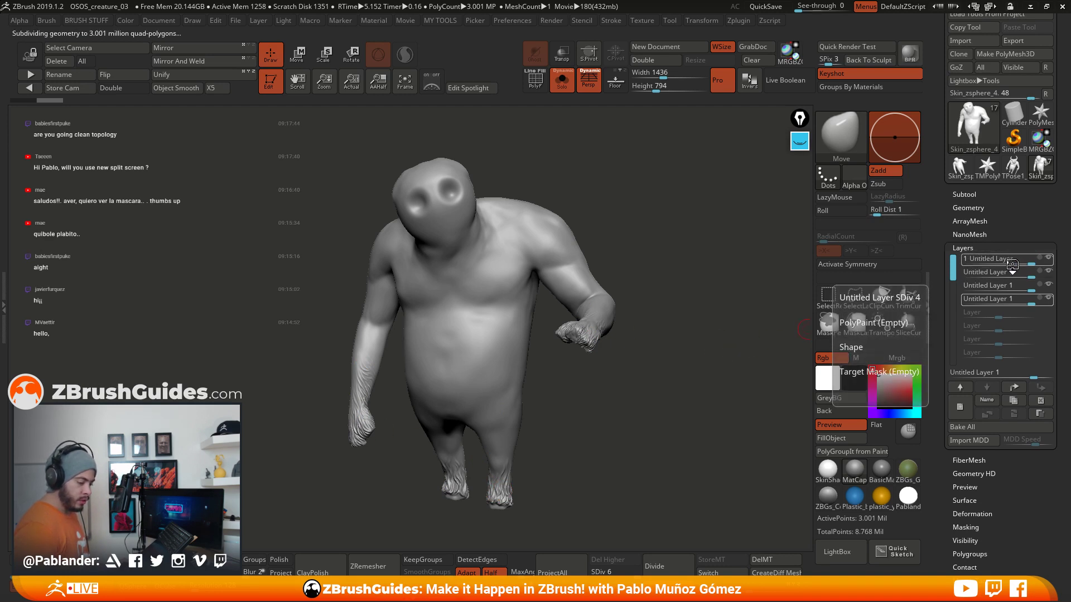
pyautogui.moveTo(1008, 265); pyautogui.dragTo(997, 265)
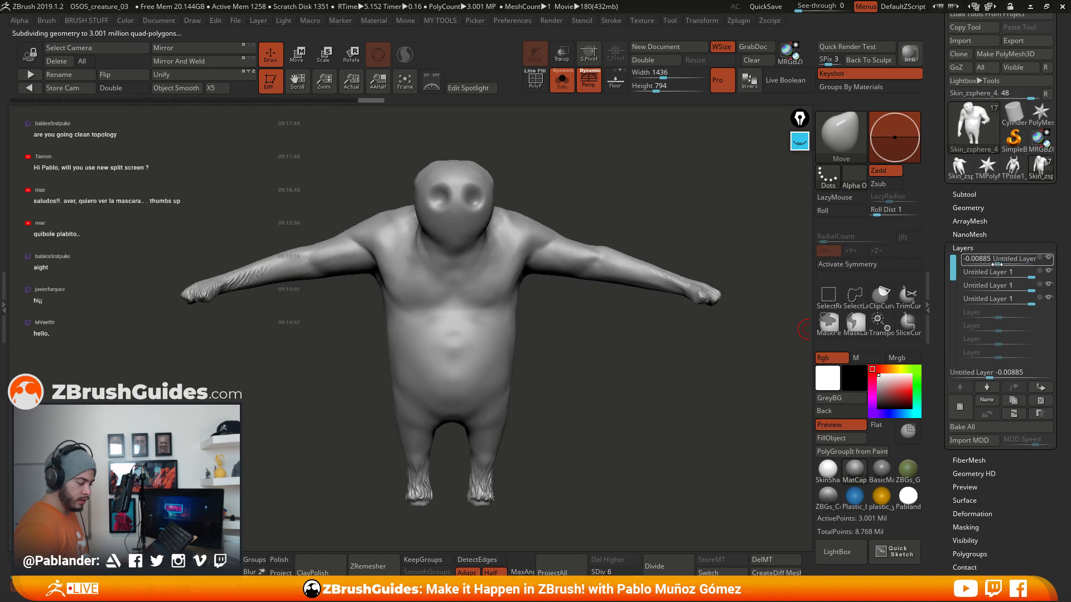
pyautogui.click(1000, 261)
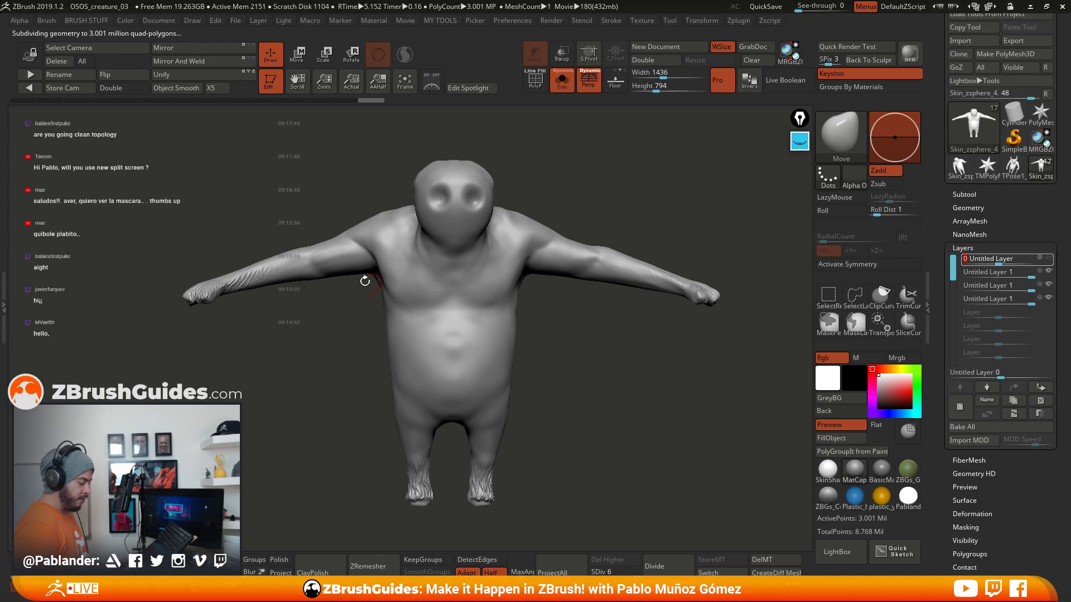
# Step: Set the body's first layer back to an intensity of 1 and show all the subtools again
pyautogui.moveTo(544, 316); pyautogui.dragTo(604, 357)
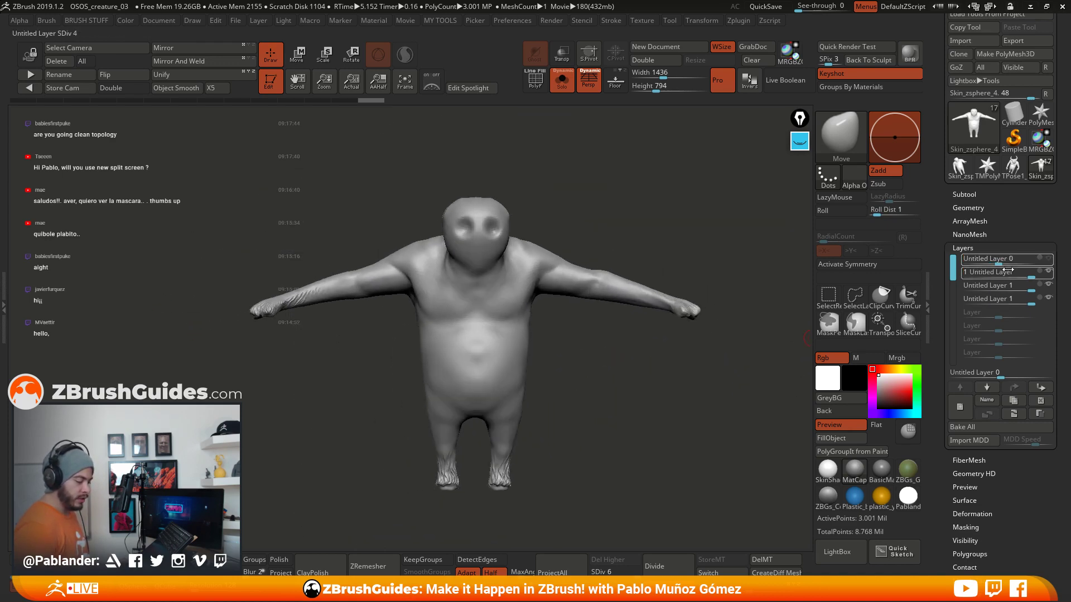
pyautogui.moveTo(659, 379); pyautogui.dragTo(582, 379)
pyautogui.moveTo(998, 261); pyautogui.dragTo(1039, 262)
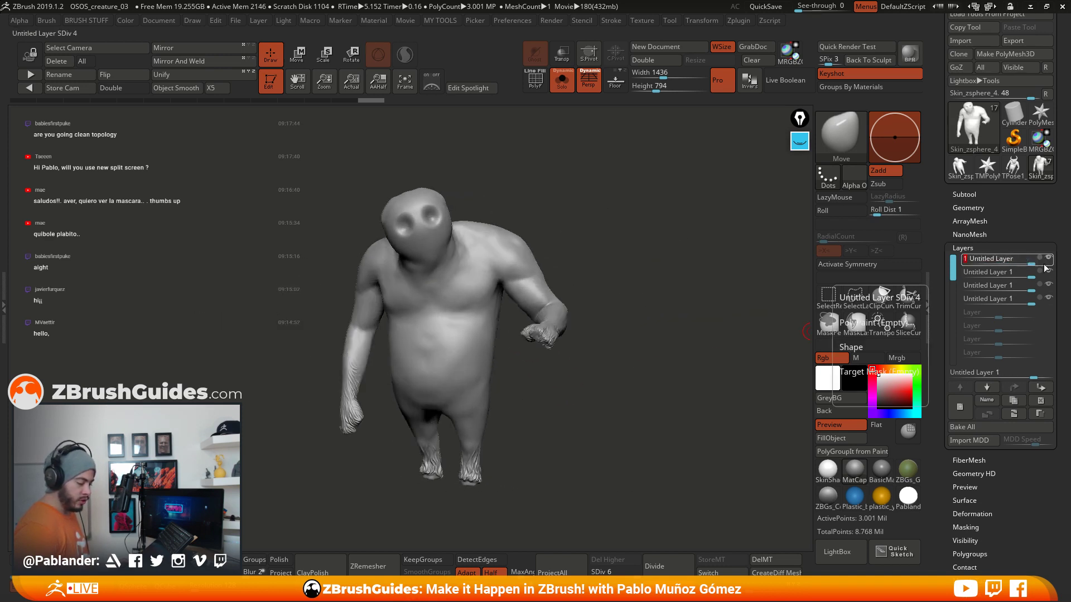
pyautogui.click(561, 80)
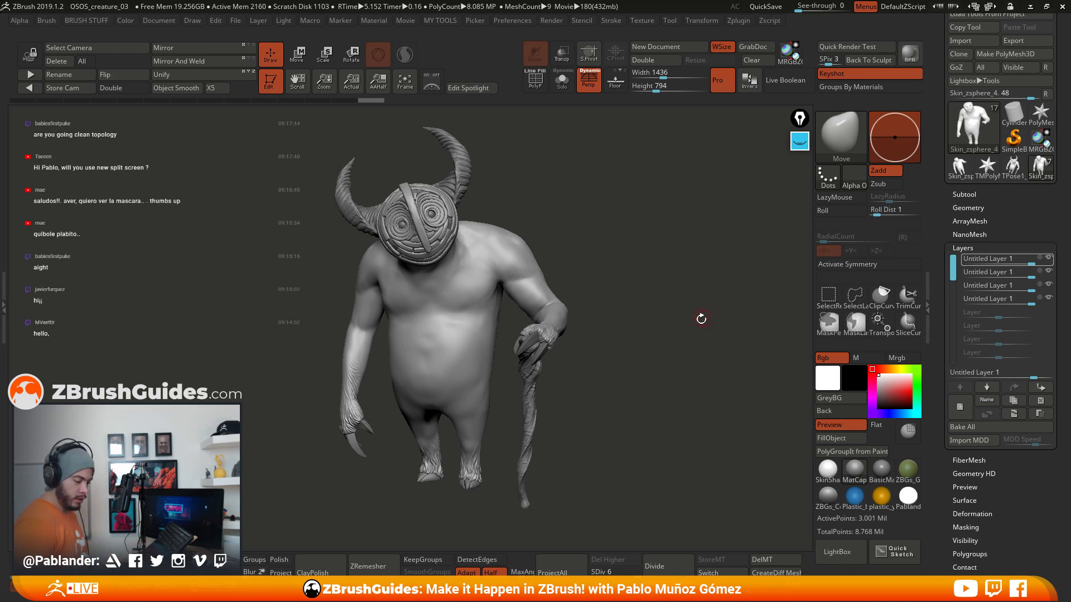
# Step: Duplicate the body subtool Skin_zsphere_4
pyautogui.click(977, 193)
pyautogui.scroll(-5, 1010, 303)
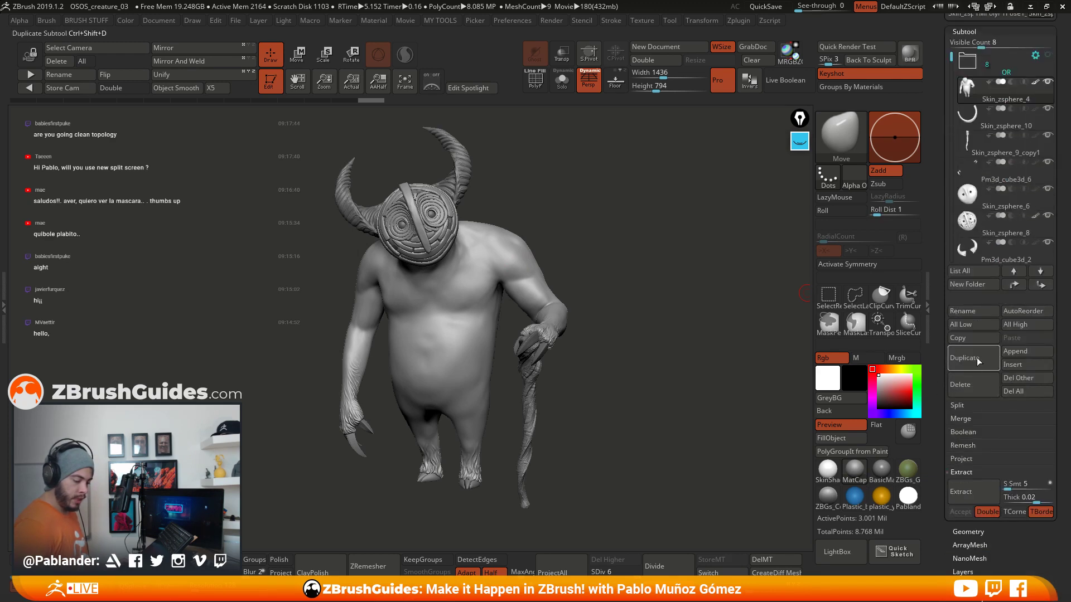
pyautogui.click(973, 362)
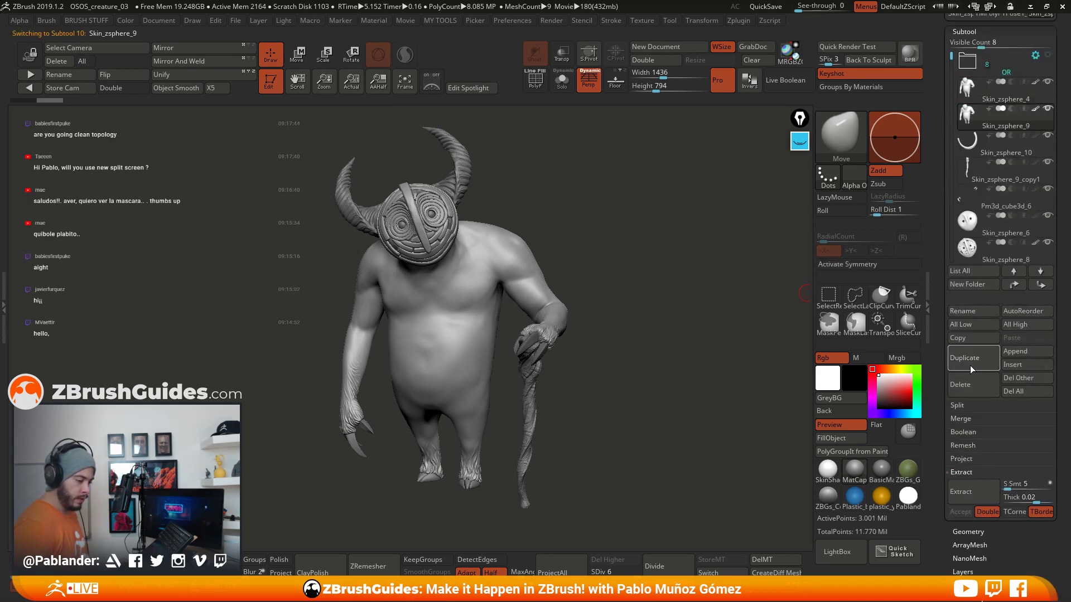
# Step: Isolate the duplicated body, lower it to subdivision level 3 and delete its higher subdivision levels
pyautogui.click(561, 81)
pyautogui.moveTo(585, 257); pyautogui.dragTo(670, 283)
pyautogui.moveTo(634, 572); pyautogui.dragTo(618, 573)
pyautogui.click(536, 85)
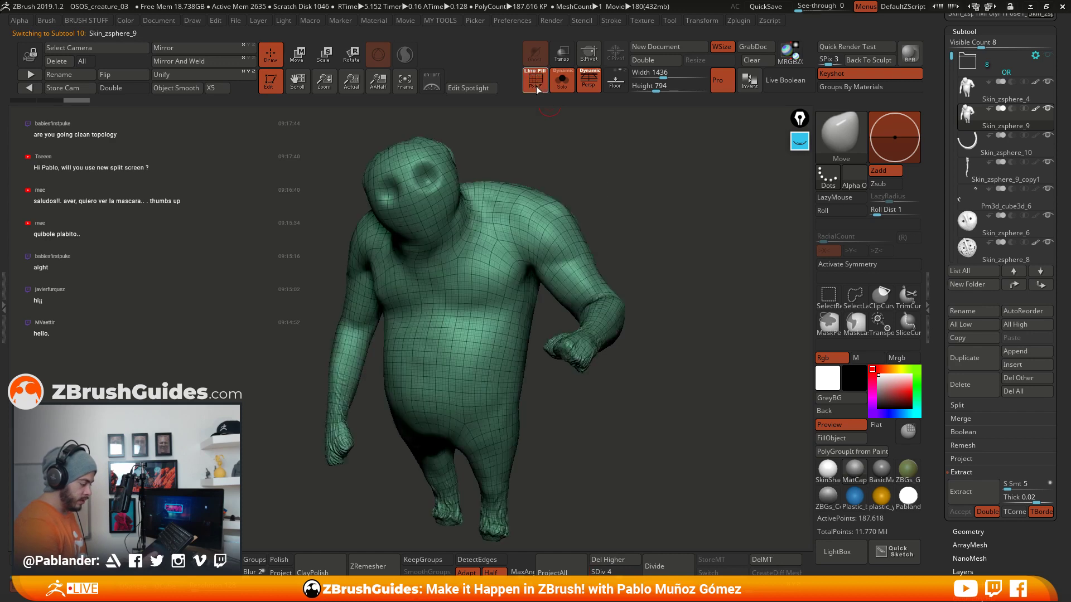
pyautogui.click(535, 85)
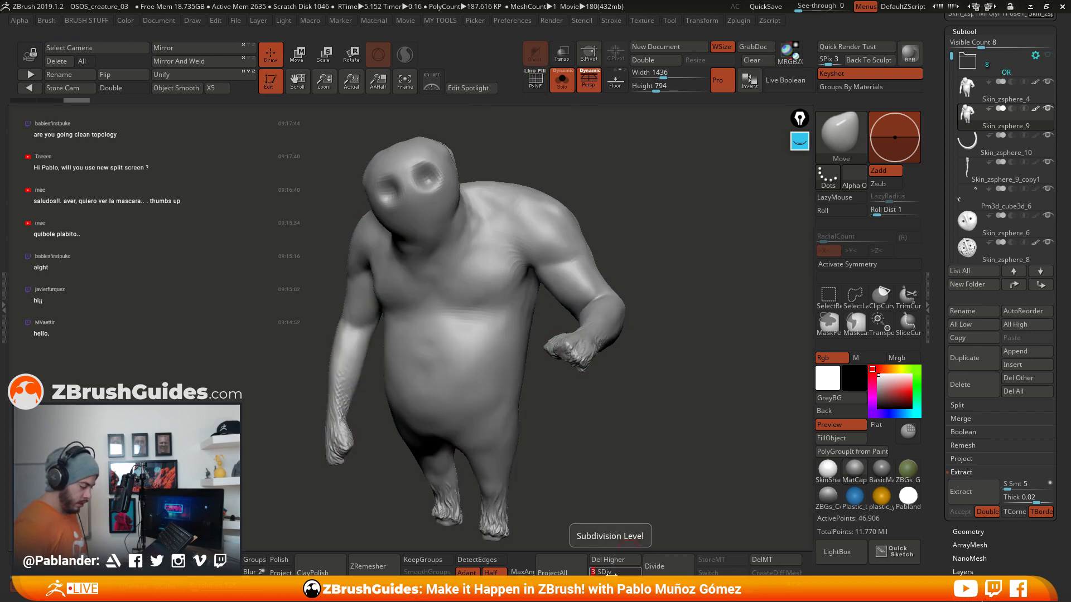
pyautogui.moveTo(617, 575); pyautogui.dragTo(610, 575)
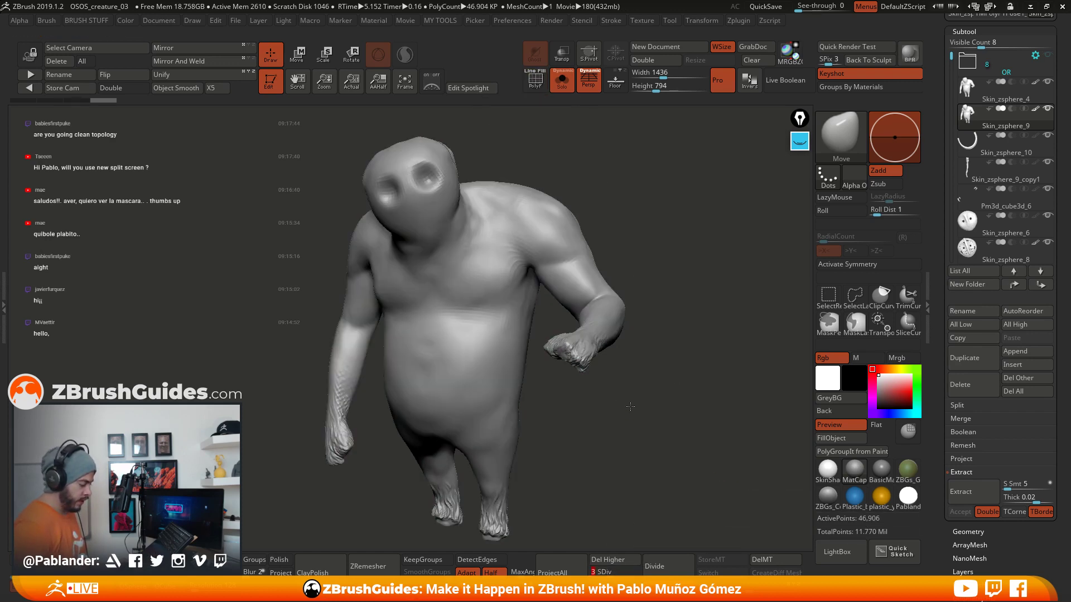
pyautogui.moveTo(697, 390); pyautogui.dragTo(649, 419)
pyautogui.click(614, 560)
# Step: Bake all the layers of the duplicated body into its mesh
pyautogui.scroll(-10, 984, 243)
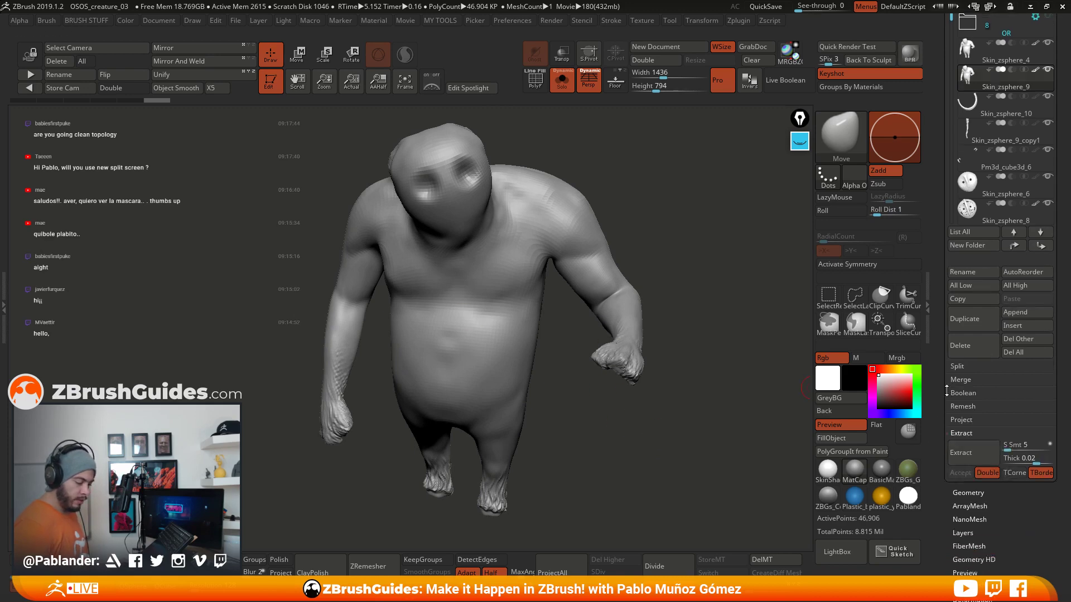
pyautogui.press('shift')
pyautogui.click(984, 246)
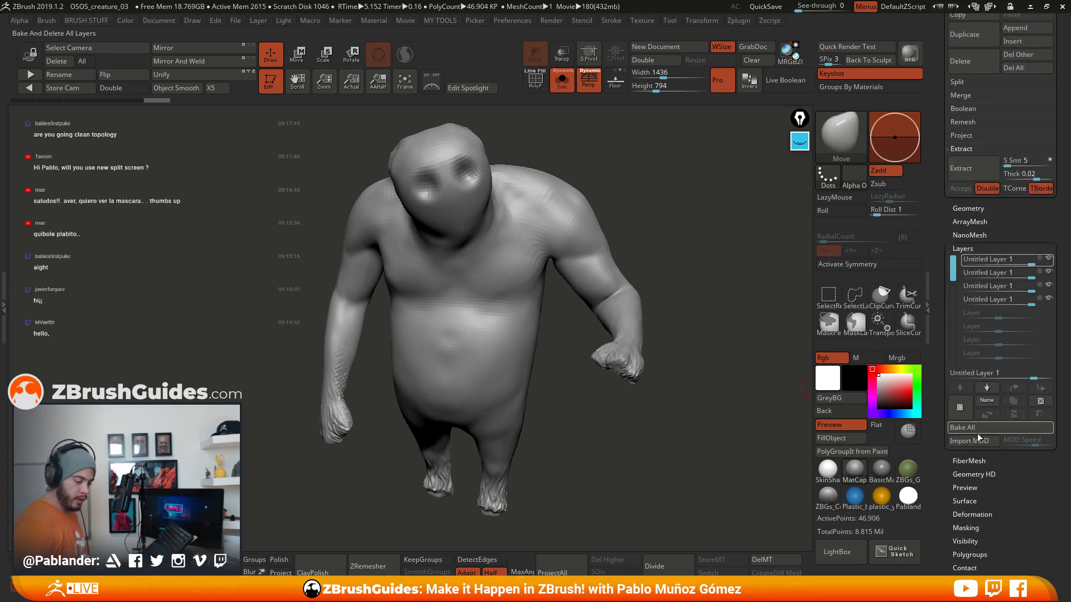
pyautogui.click(997, 428)
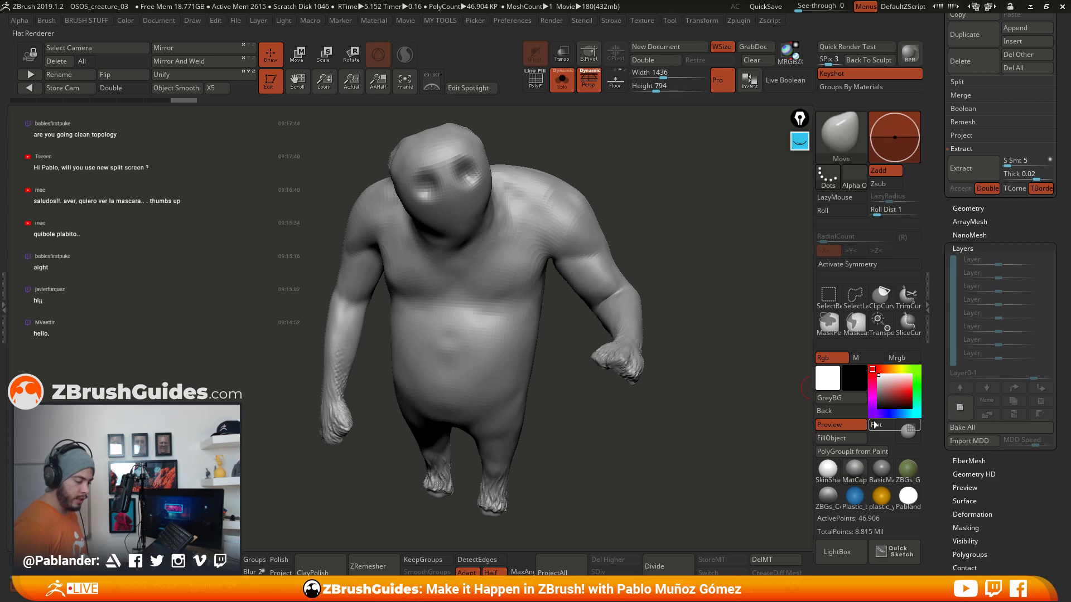
pyautogui.moveTo(607, 256); pyautogui.dragTo(625, 234)
pyautogui.hotkey('ctrl', 'z')
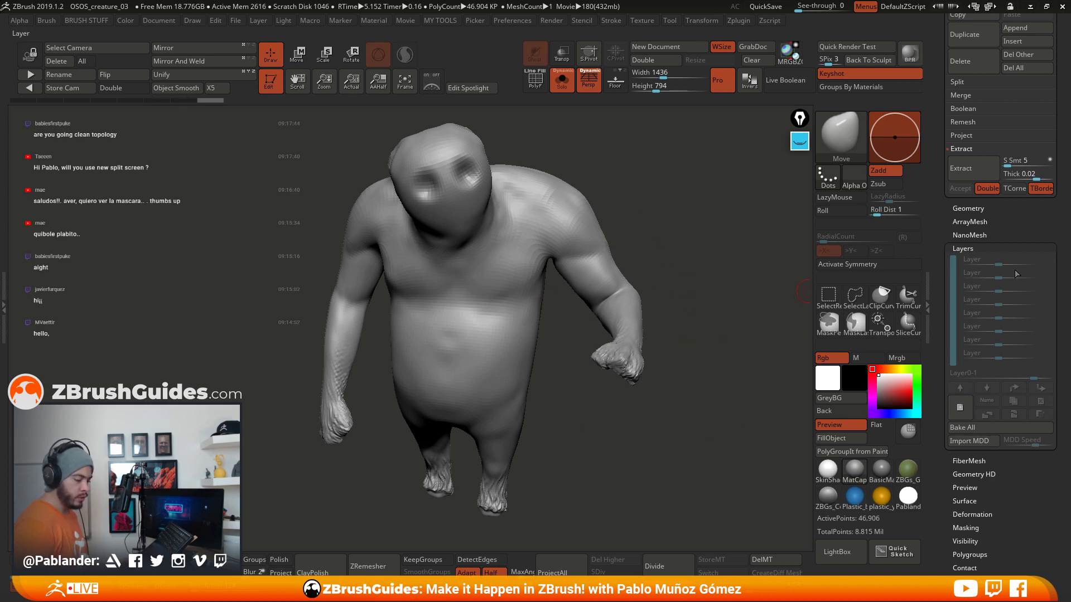
pyautogui.moveTo(981, 240); pyautogui.dragTo(982, 267)
pyautogui.scroll(10, 981, 267)
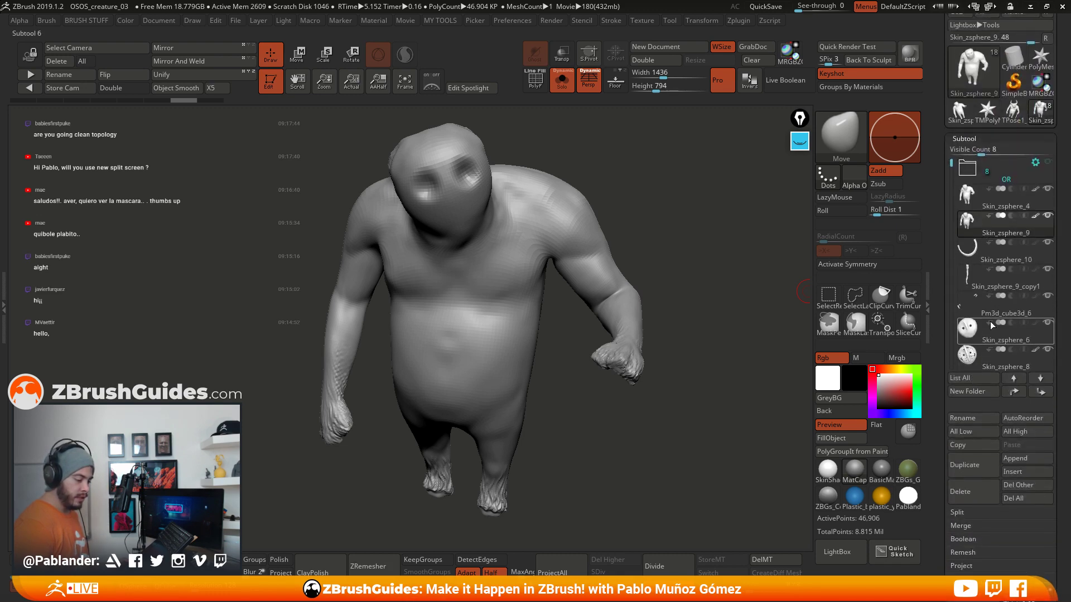
pyautogui.moveTo(673, 279); pyautogui.dragTo(689, 254)
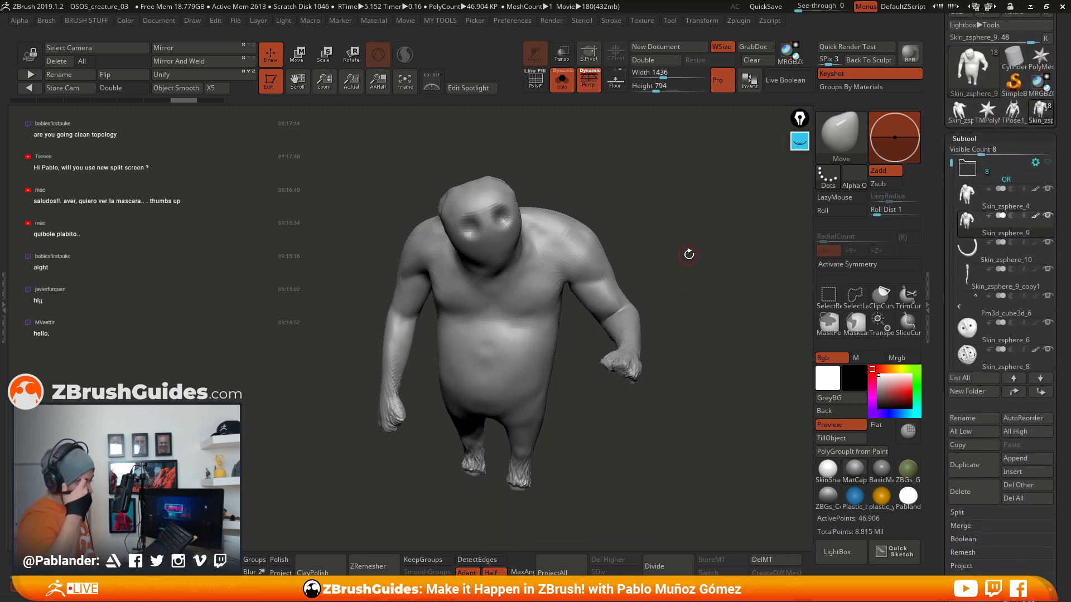
pyautogui.moveTo(640, 351); pyautogui.dragTo(657, 382)
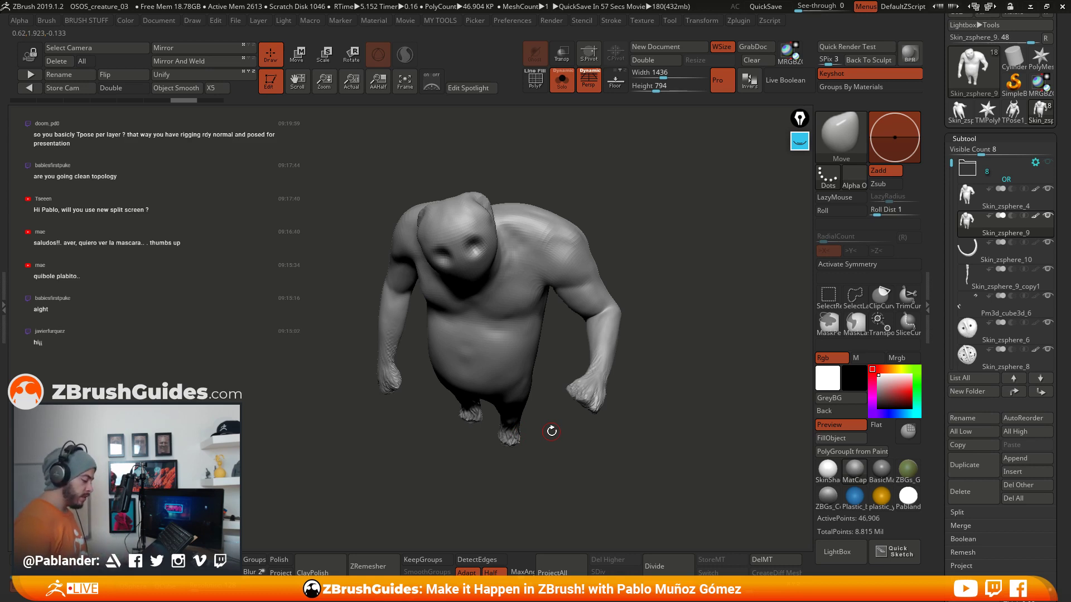
pyautogui.moveTo(650, 346); pyautogui.dragTo(438, 474)
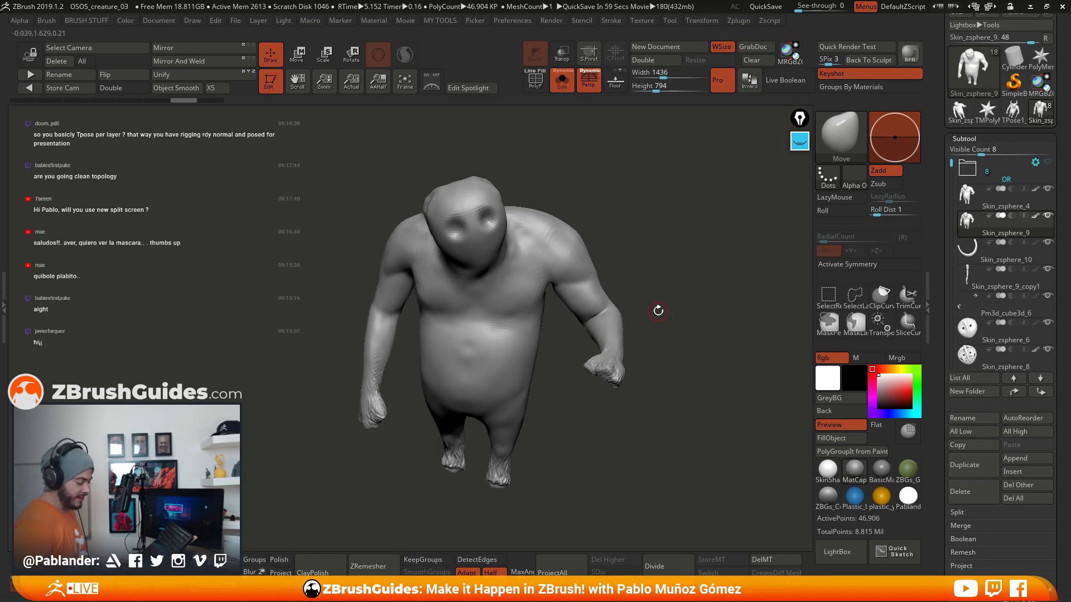
pyautogui.moveTo(657, 306); pyautogui.dragTo(638, 363)
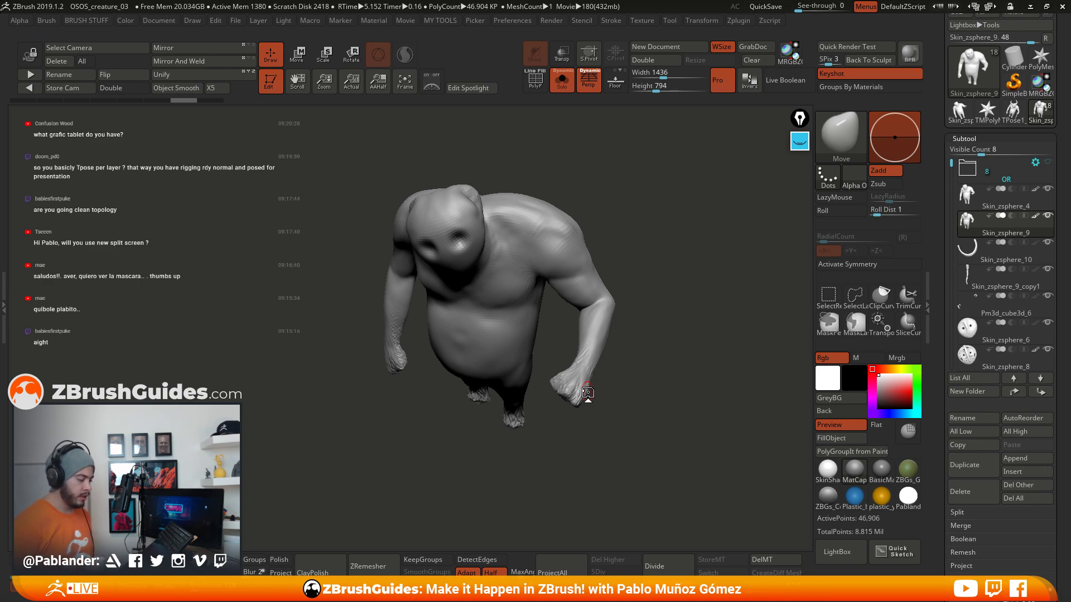
# Step: Select the original body Skin_zsphere_4, turn on its polyframe and lower it to subdivision level 2 to inspect the topology
pyautogui.click(990, 208)
pyautogui.hotkey('shift', 'f')
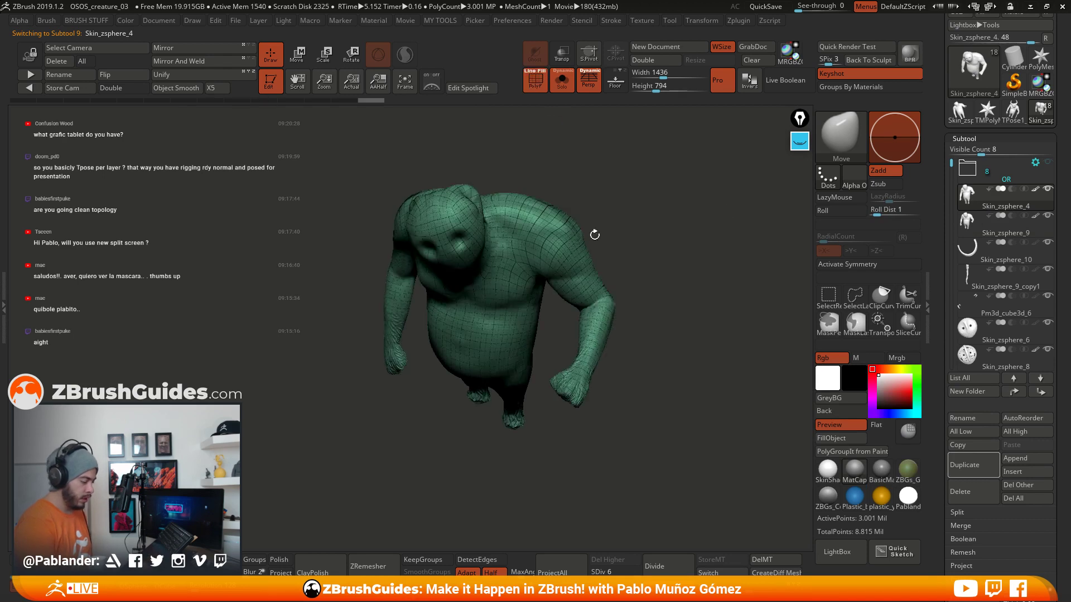
pyautogui.click(599, 573)
pyautogui.moveTo(580, 394); pyautogui.dragTo(532, 438)
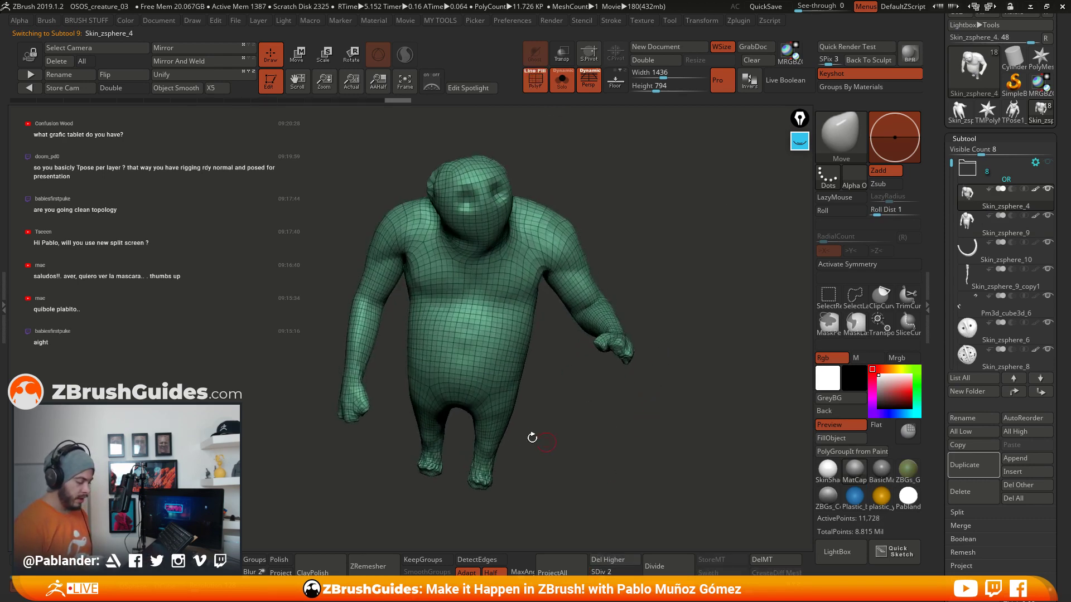
pyautogui.moveTo(691, 374)
pyautogui.mouseDown()
pyautogui.moveTo(686, 385)
pyautogui.moveTo(690, 366)
pyautogui.mouseUp()
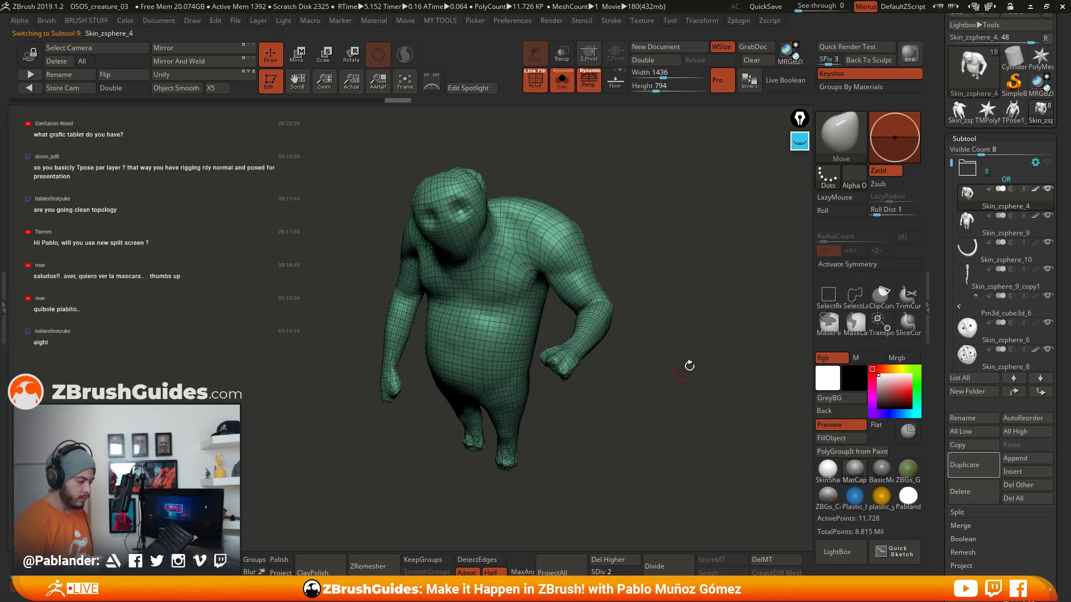
# Step: Select the duplicated body subtool again and turn off the polyframe display
pyautogui.click(992, 229)
pyautogui.click(536, 80)
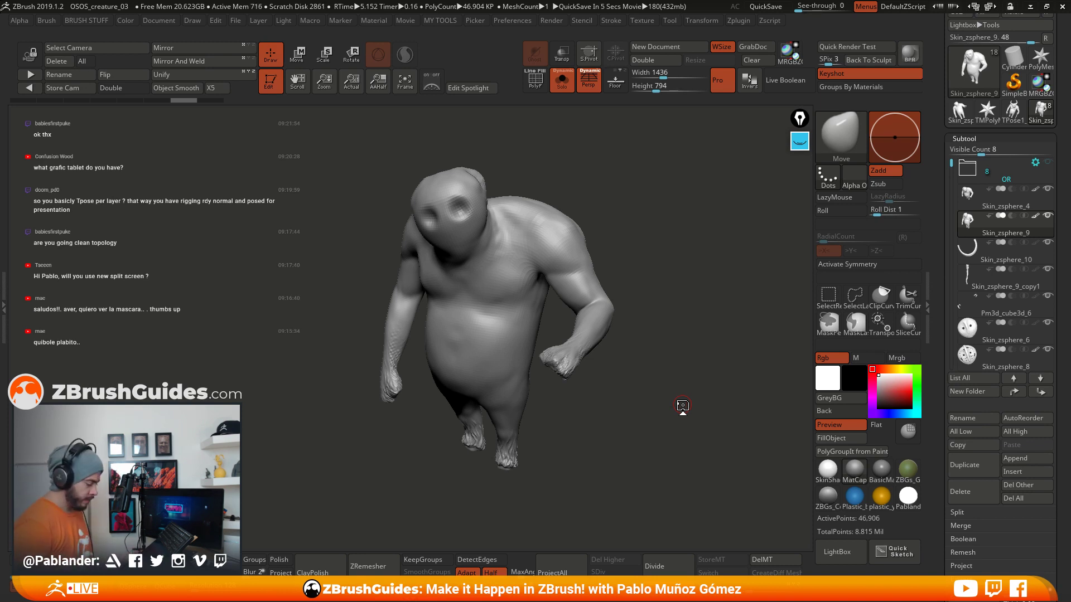
pyautogui.moveTo(660, 284); pyautogui.dragTo(651, 265)
pyautogui.moveTo(634, 359); pyautogui.dragTo(637, 278)
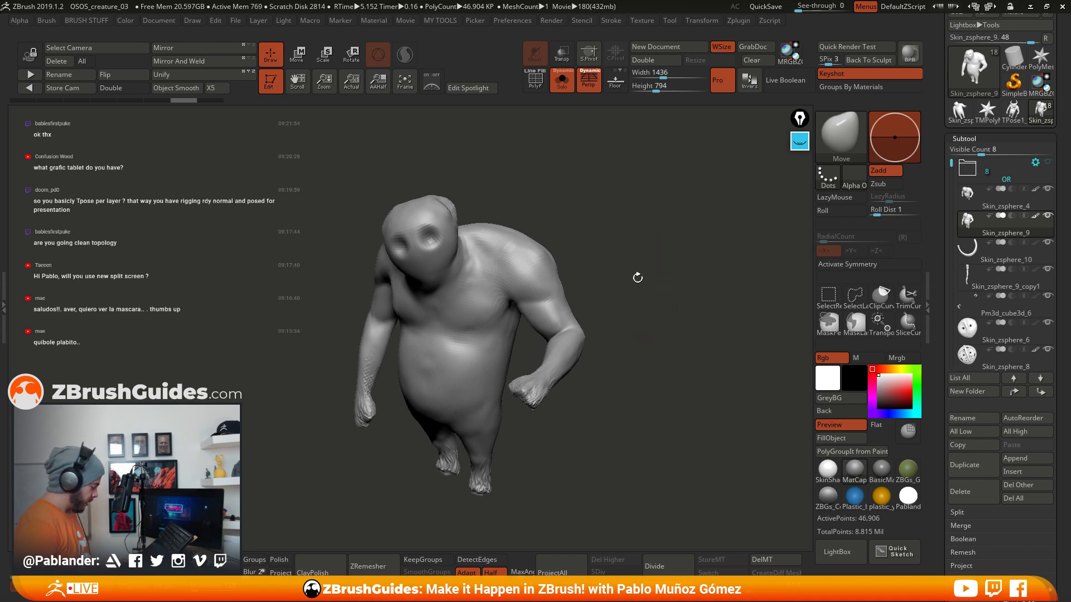
# Step: Turn off perspective, view the duplicated body from above and turn on its polyframe display
pyautogui.click(587, 87)
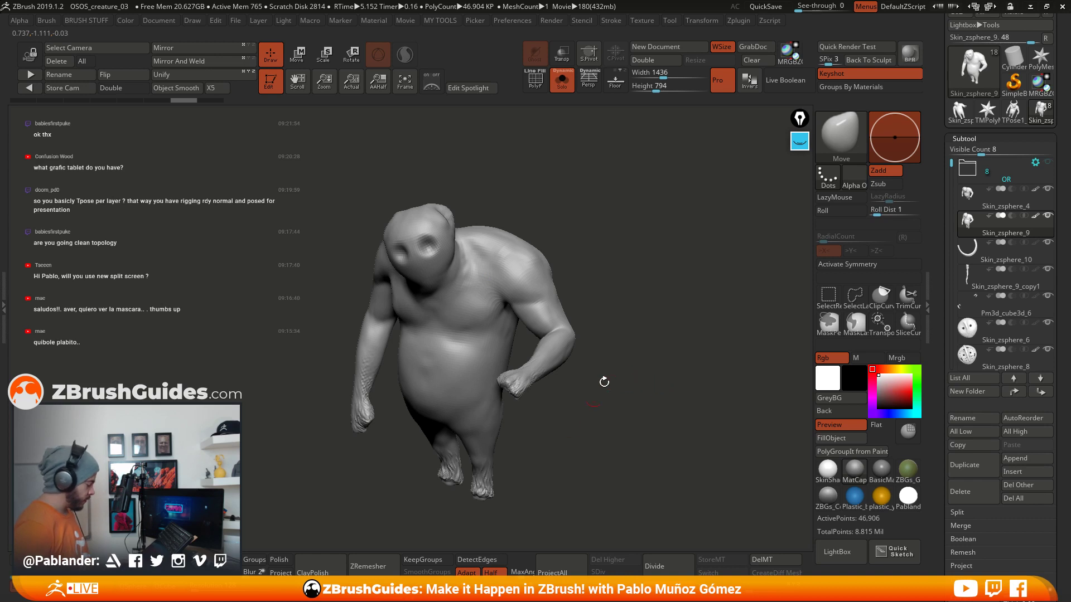
pyautogui.moveTo(647, 184)
pyautogui.mouseDown()
pyautogui.moveTo(648, 338)
pyautogui.moveTo(624, 267)
pyautogui.moveTo(652, 323)
pyautogui.moveTo(645, 341)
pyautogui.mouseUp()
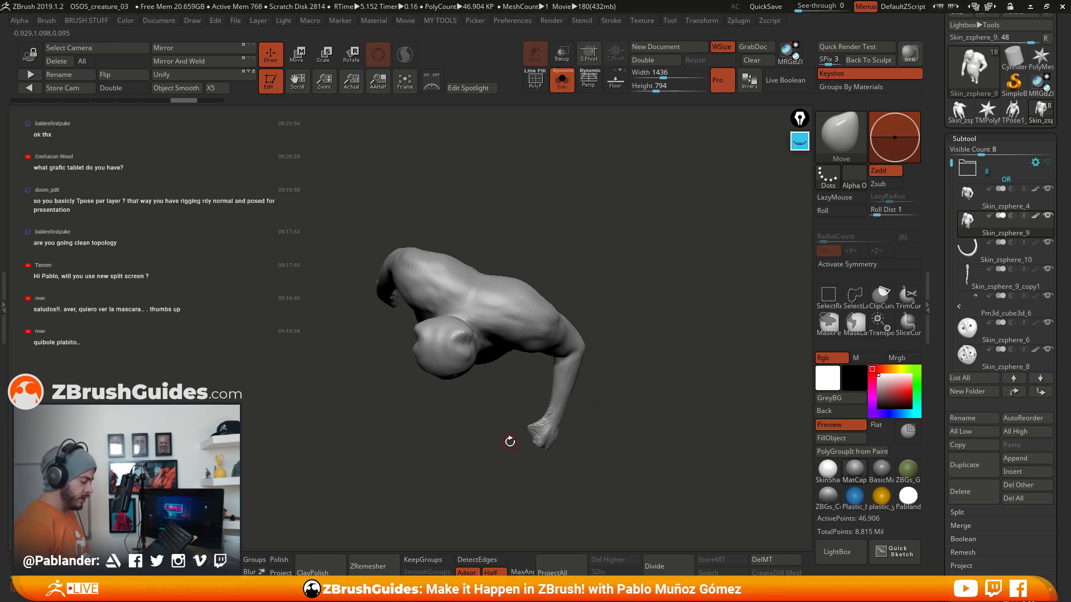
pyautogui.keyDown('alt'); pyautogui.moveTo(691, 329); pyautogui.dragTo(634, 337); pyautogui.keyUp('alt')
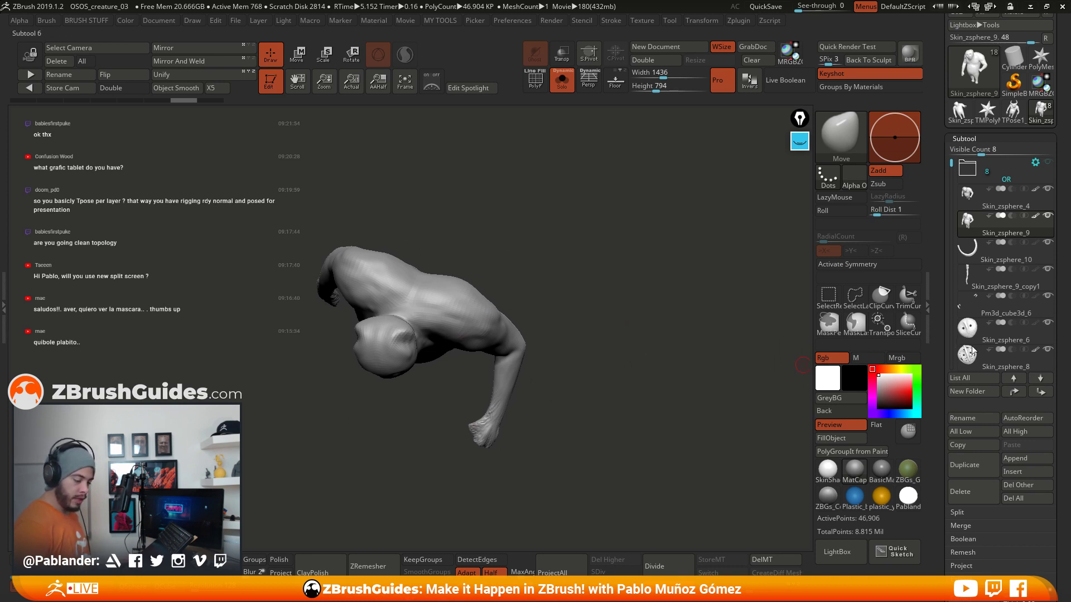
pyautogui.scroll(-10, 972, 350)
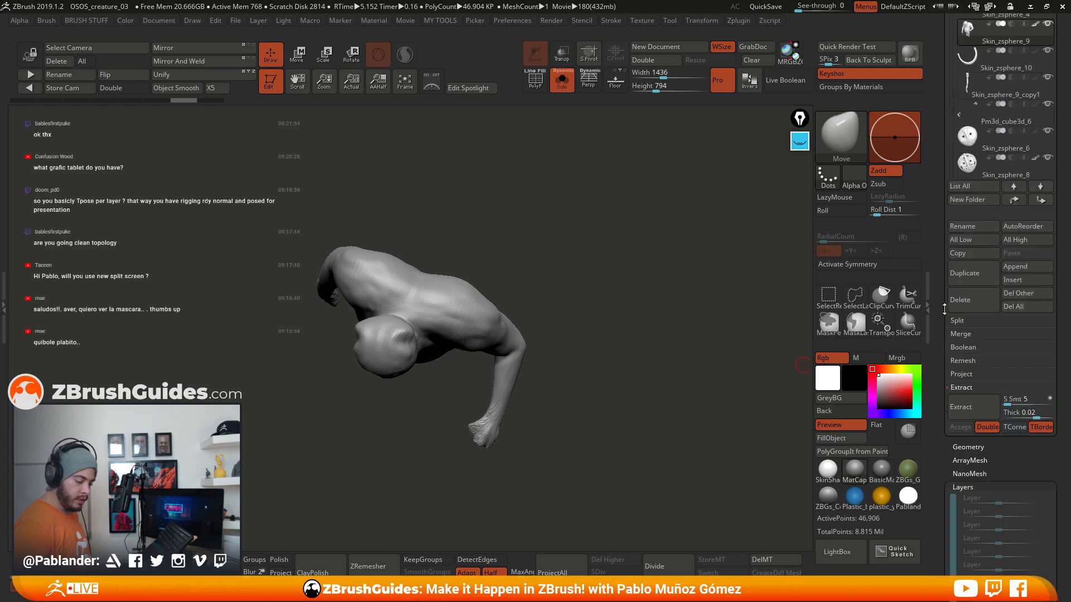
pyautogui.click(536, 85)
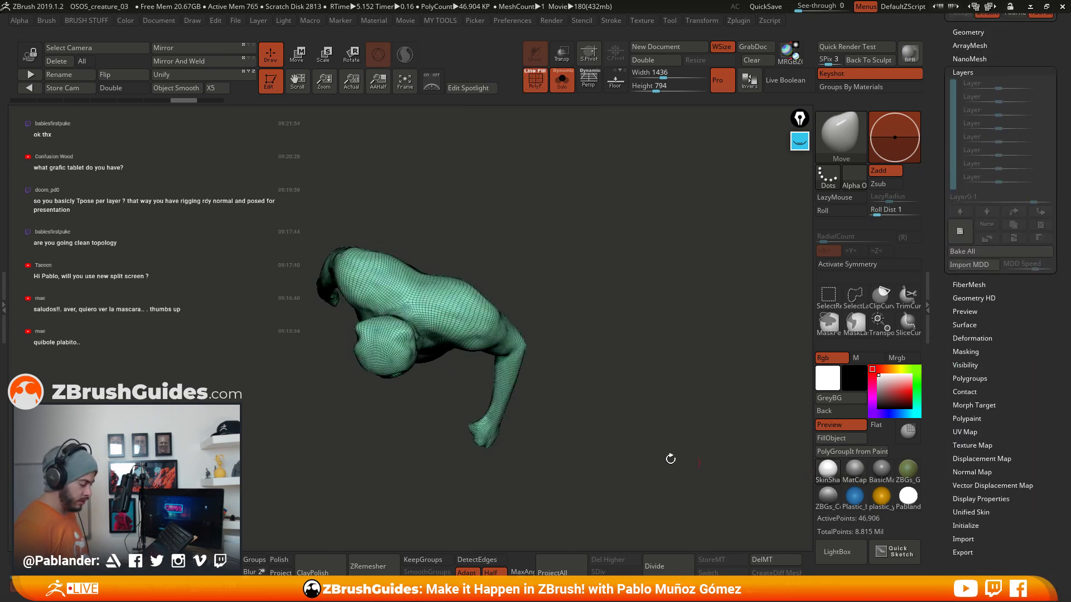
# Step: Open the Polygroups settings of the duplicated body and locate the Group Front options
pyautogui.scroll(-5, 969, 368)
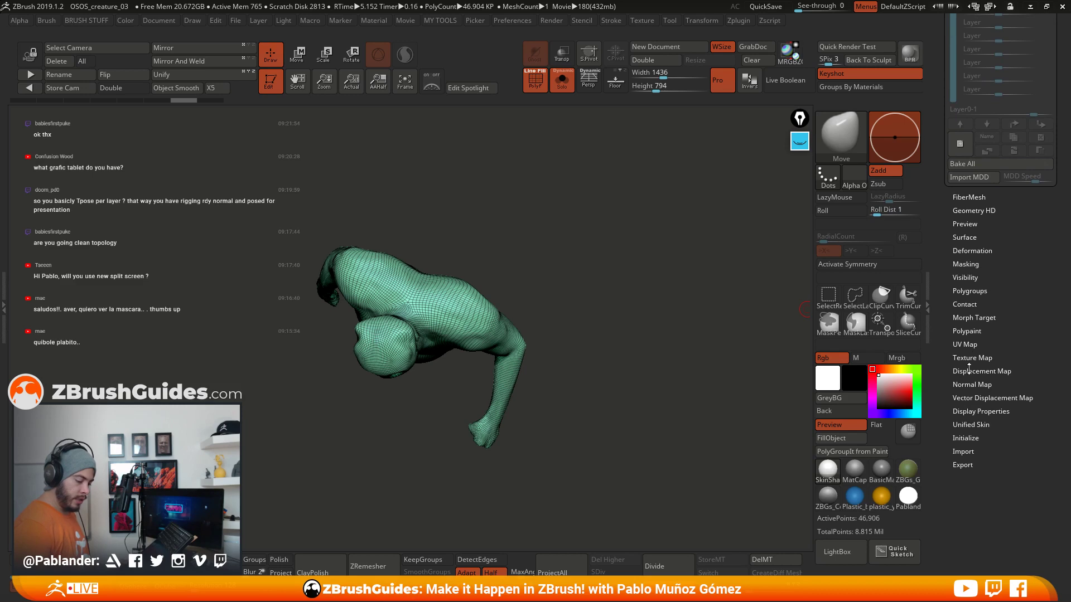
pyautogui.scroll(-1, 1004, 323)
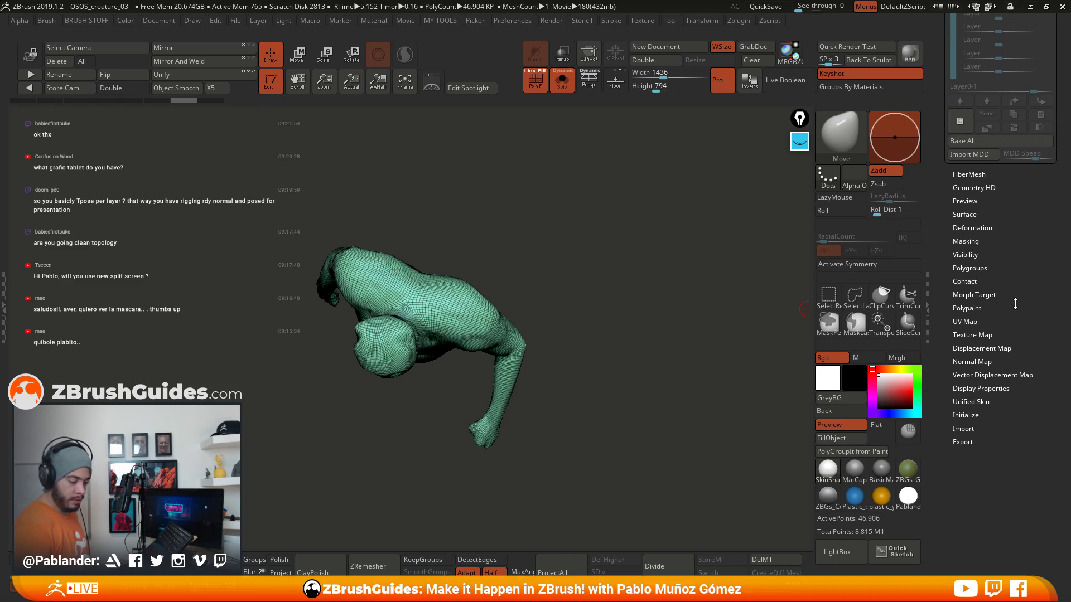
pyautogui.scroll(-10, 985, 262)
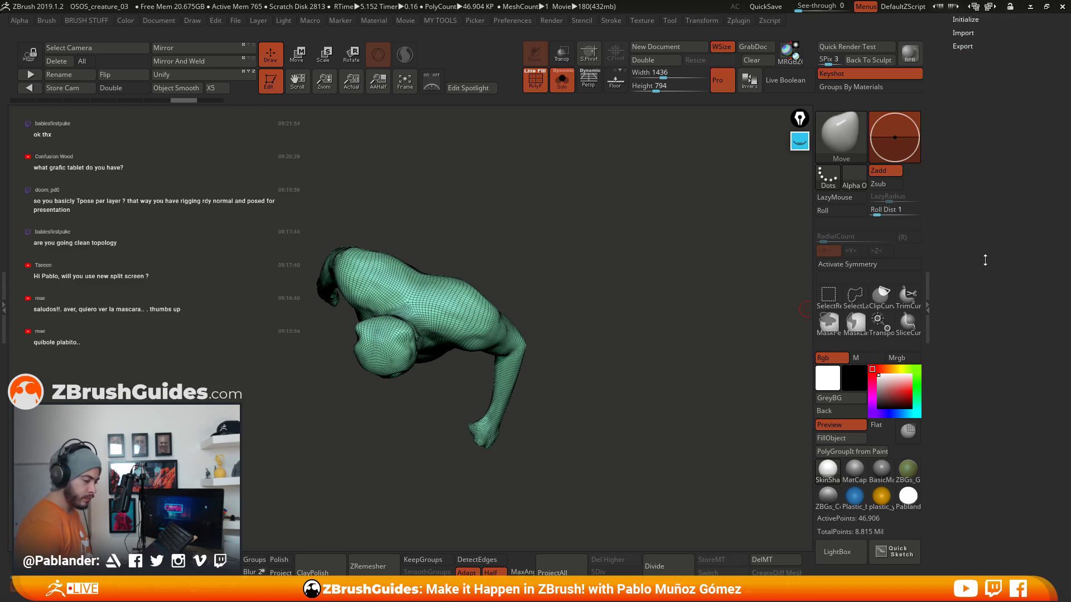
pyautogui.scroll(10, 985, 261)
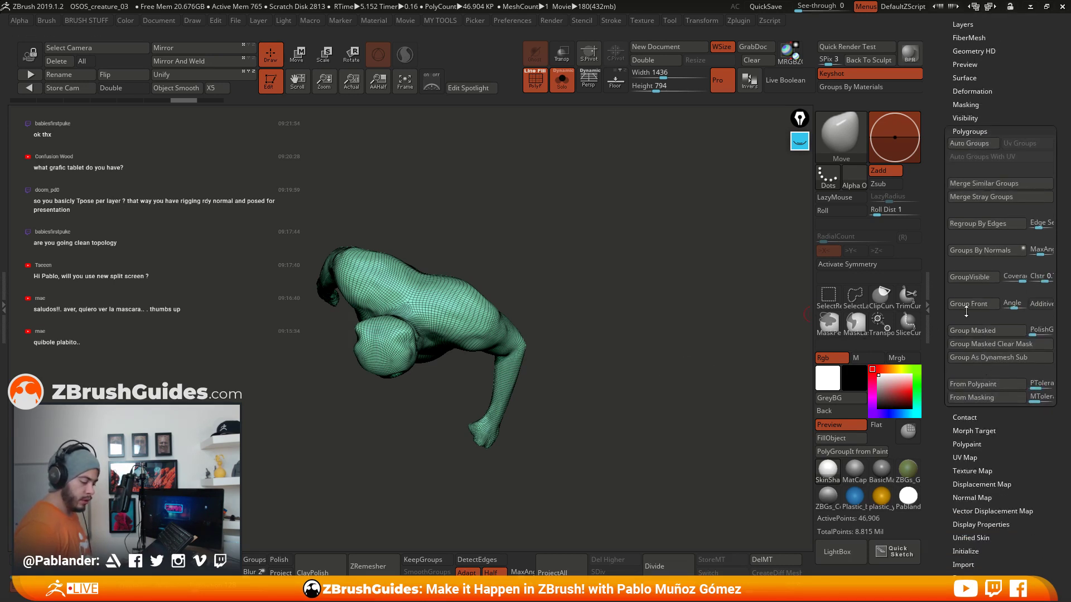
pyautogui.moveTo(1014, 306)
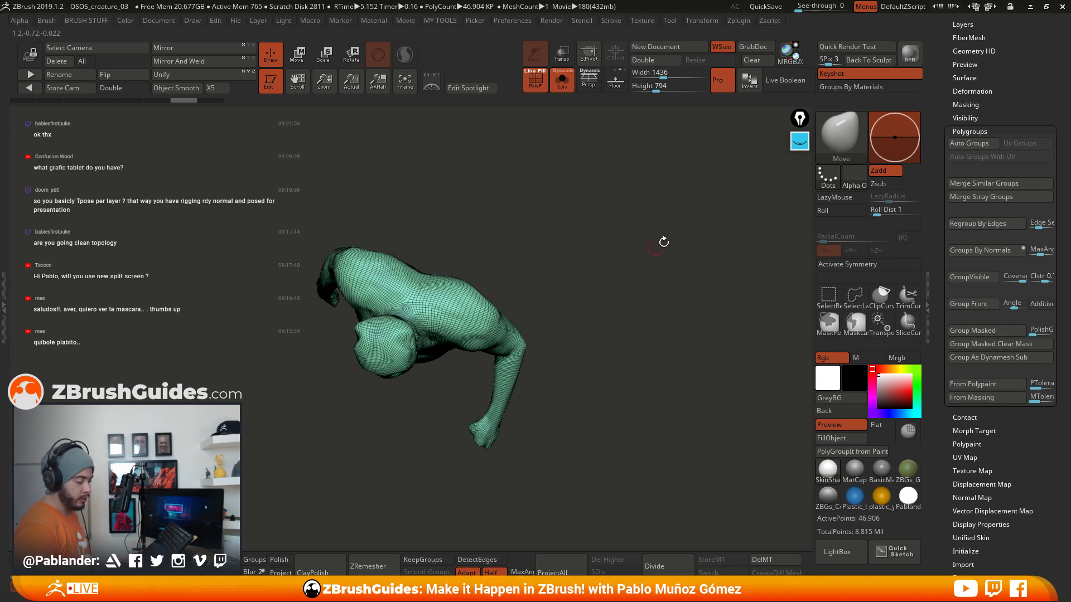
# Step: Clear the yellow annotation strokes from the screen and outline the Group Front options in white
pyautogui.click(799, 144)
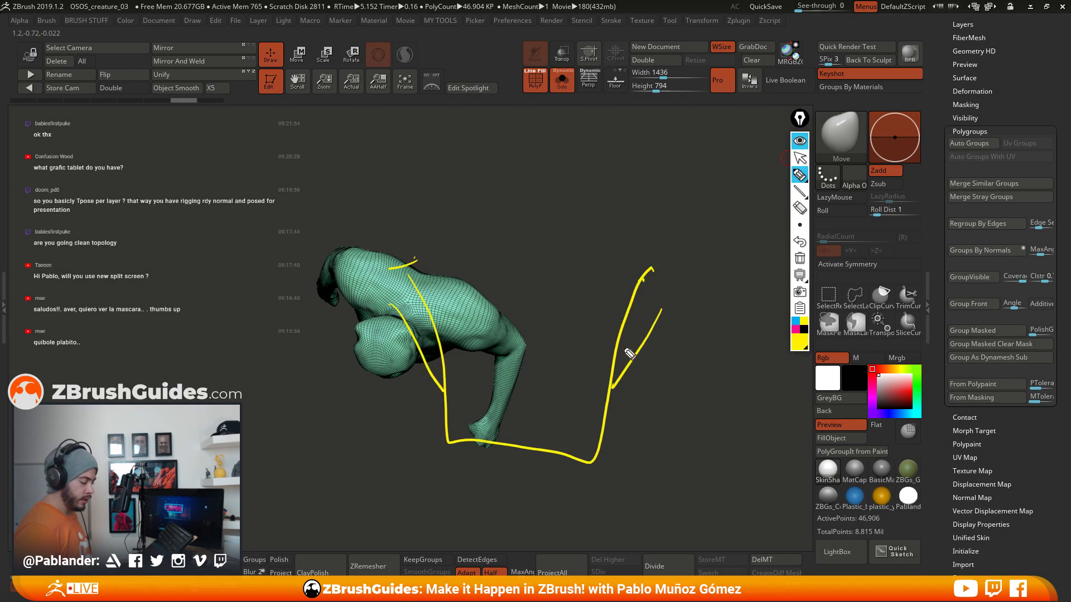
pyautogui.click(799, 257)
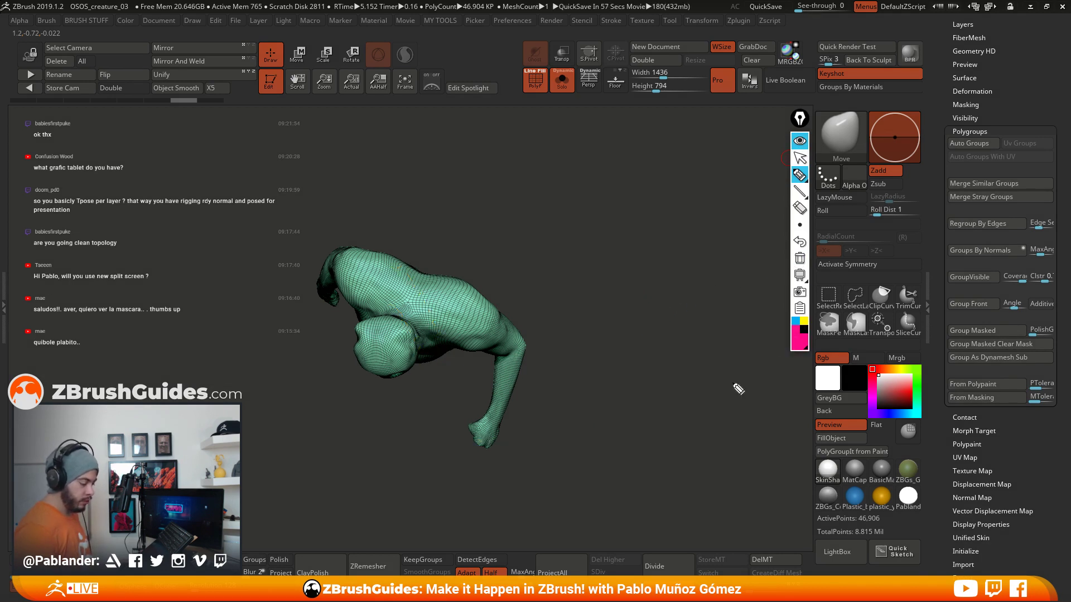
pyautogui.click(805, 342)
pyautogui.click(822, 330)
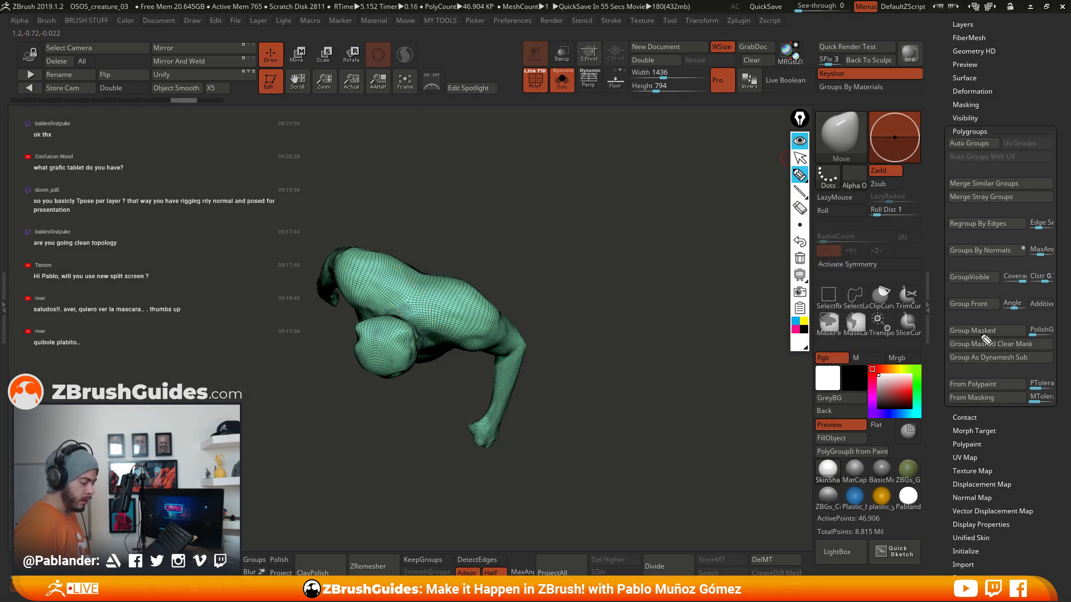
pyautogui.moveTo(964, 318)
pyautogui.mouseDown()
pyautogui.moveTo(1062, 323)
pyautogui.moveTo(957, 296)
pyautogui.moveTo(961, 321)
pyautogui.mouseUp()
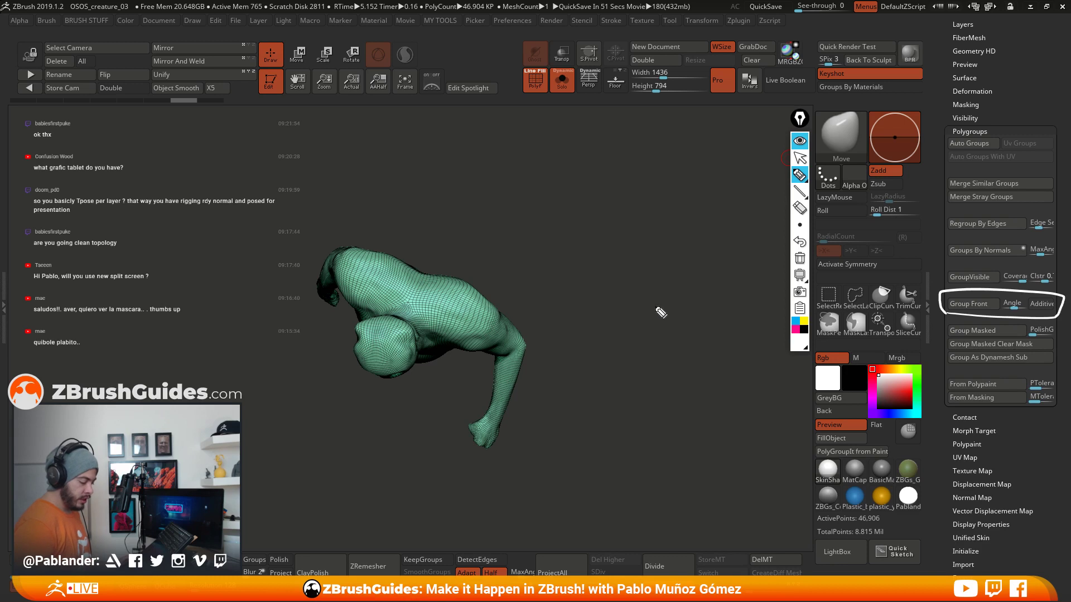
# Step: Sketch a white circle beside the body with a camera above it and a dashed arrow from camera to circle
pyautogui.moveTo(658, 307)
pyautogui.mouseDown()
pyautogui.moveTo(605, 356)
pyautogui.moveTo(689, 375)
pyautogui.moveTo(663, 306)
pyautogui.moveTo(650, 304)
pyautogui.mouseUp()
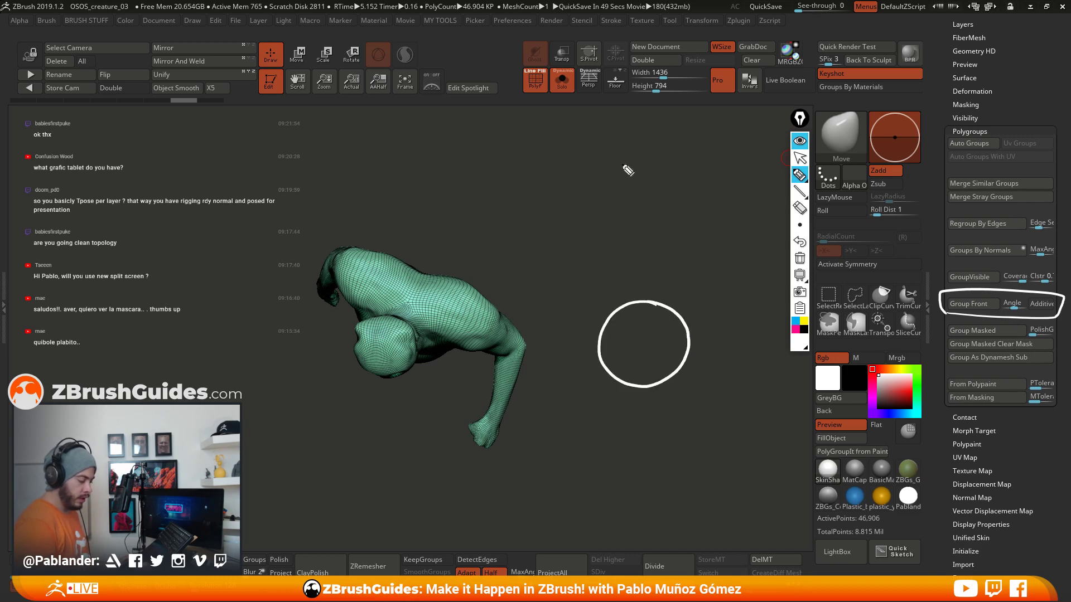
pyautogui.moveTo(621, 155)
pyautogui.mouseDown()
pyautogui.moveTo(657, 161)
pyautogui.moveTo(635, 139)
pyautogui.moveTo(669, 147)
pyautogui.moveTo(643, 175)
pyautogui.mouseUp()
pyautogui.moveTo(644, 182); pyautogui.dragTo(644, 201)
pyautogui.moveTo(644, 208); pyautogui.dragTo(644, 213)
pyautogui.moveTo(644, 218); pyautogui.dragTo(644, 223)
pyautogui.moveTo(645, 264); pyautogui.dragTo(645, 289)
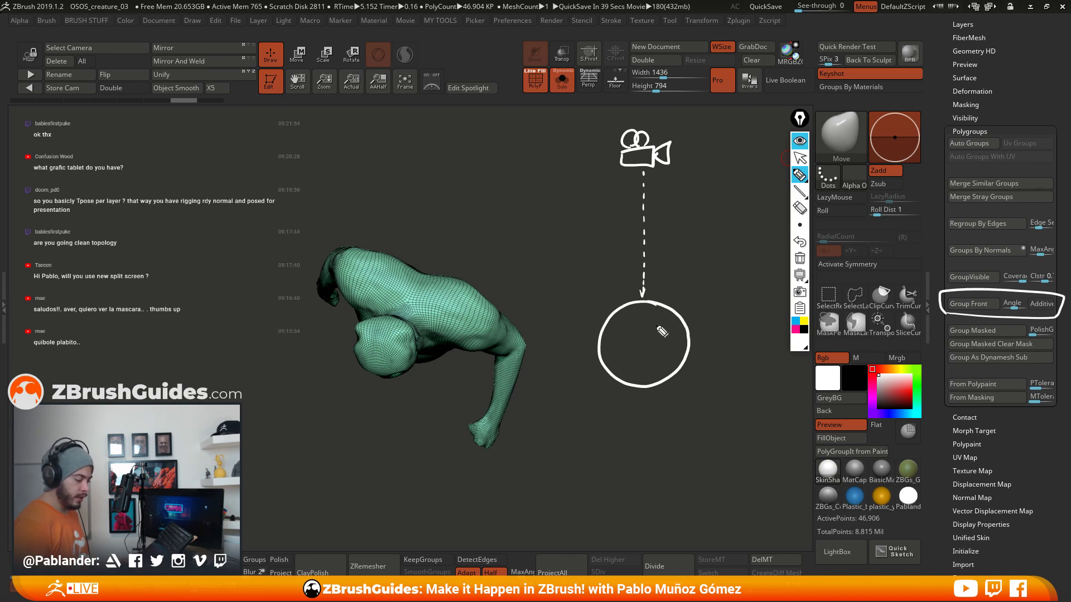
# Step: Sketch a magenta view pyramid spreading from the camera down around the white circle
pyautogui.click(797, 329)
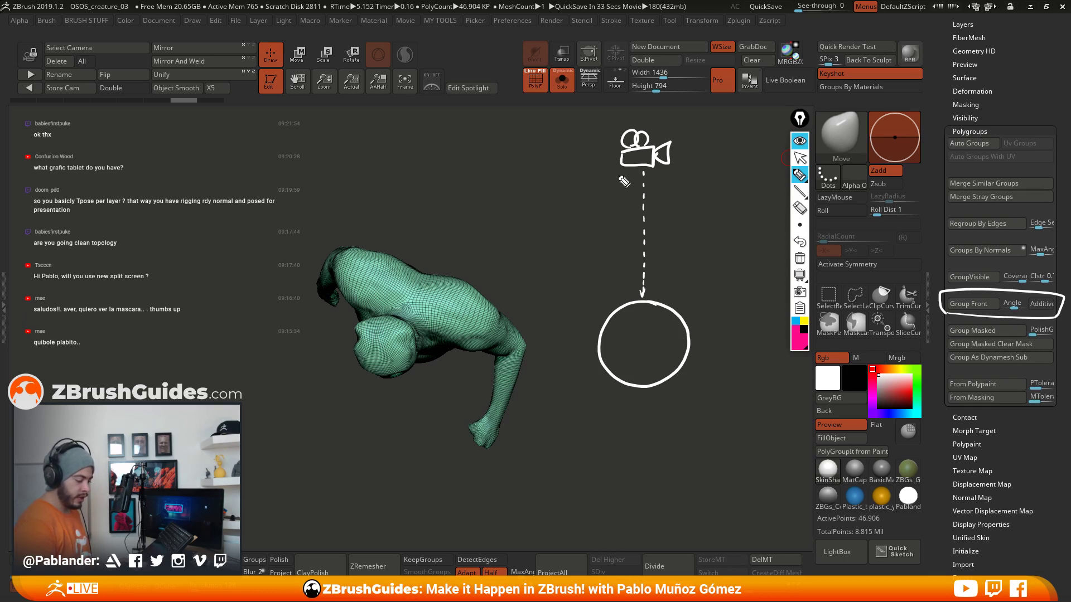
pyautogui.moveTo(618, 167); pyautogui.dragTo(535, 351)
pyautogui.moveTo(664, 168); pyautogui.dragTo(735, 343)
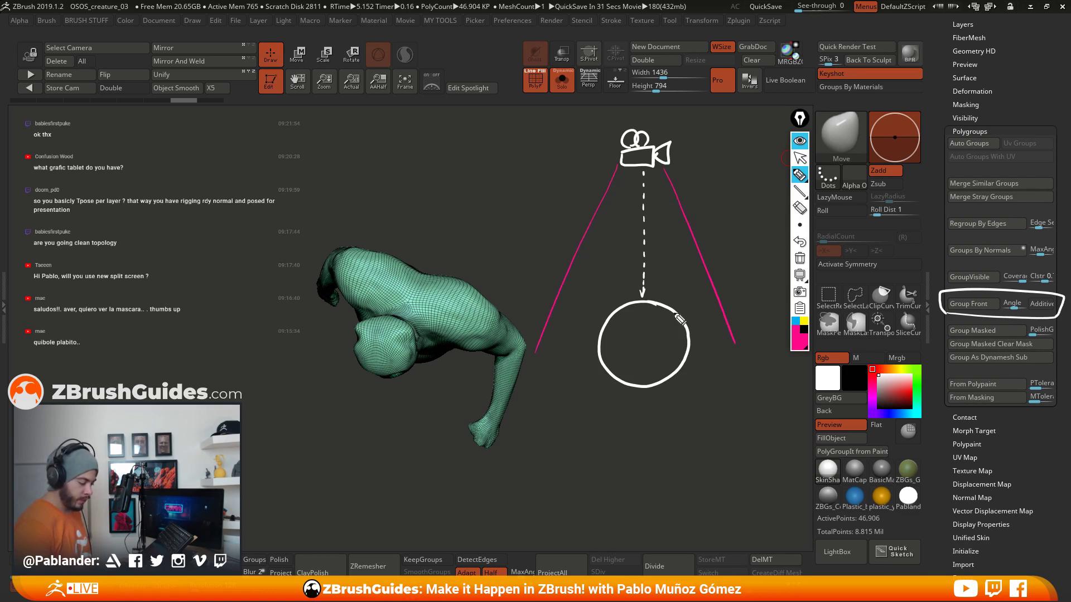
pyautogui.moveTo(616, 167); pyautogui.dragTo(598, 260)
pyautogui.moveTo(668, 174); pyautogui.dragTo(746, 351)
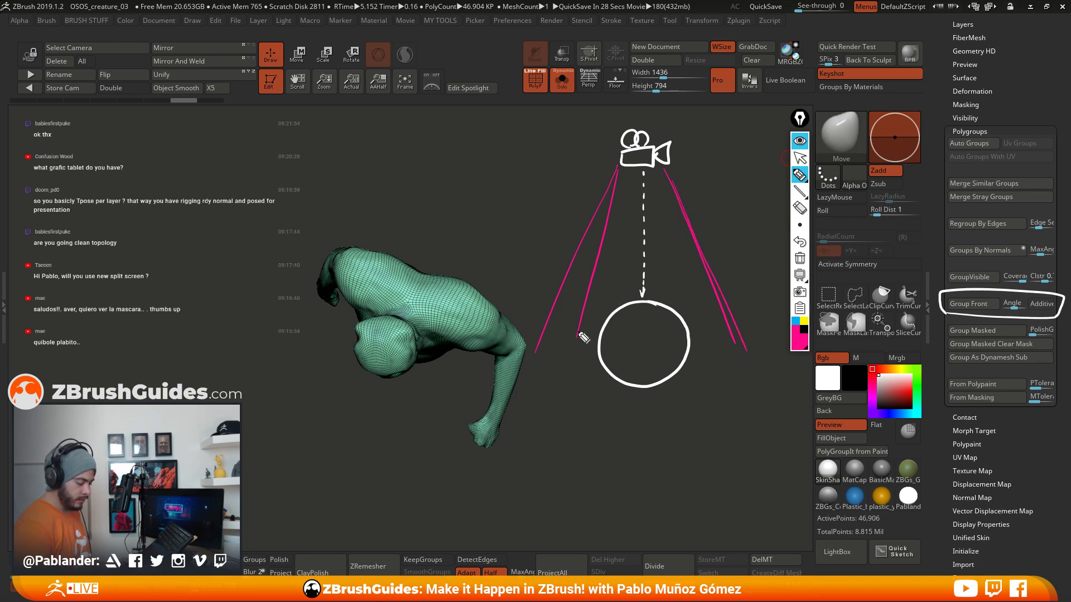
pyautogui.moveTo(580, 335)
pyautogui.mouseDown()
pyautogui.moveTo(546, 361)
pyautogui.moveTo(753, 355)
pyautogui.mouseUp()
pyautogui.moveTo(577, 336)
pyautogui.mouseDown()
pyautogui.moveTo(741, 334)
pyautogui.moveTo(749, 349)
pyautogui.mouseUp()
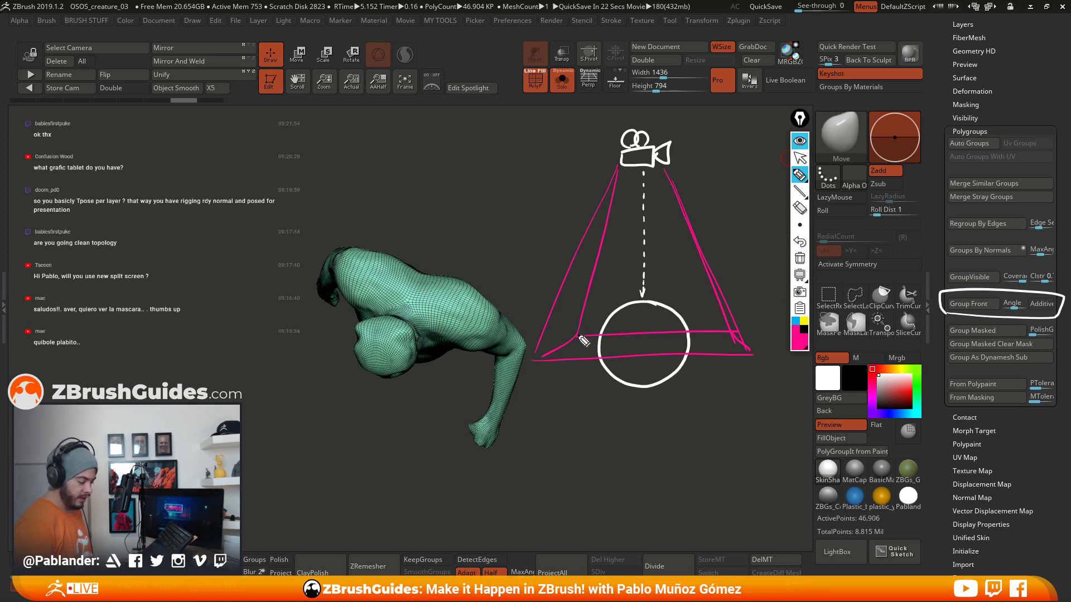
pyautogui.moveTo(536, 365); pyautogui.dragTo(750, 351)
pyautogui.moveTo(586, 336); pyautogui.dragTo(751, 332)
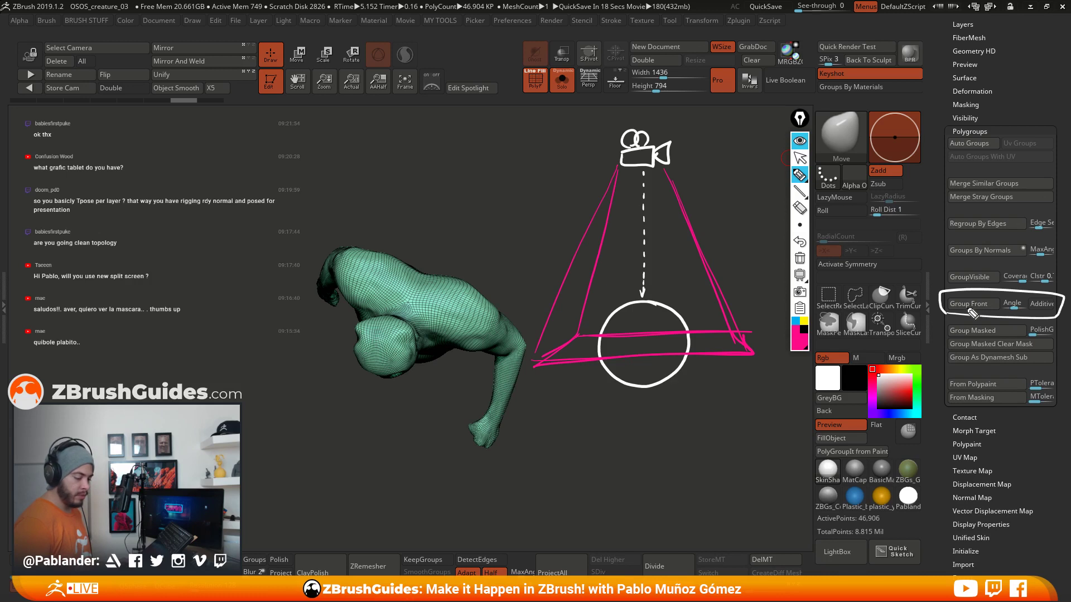
# Step: Circle the Group Front Angle setting in yellow and write 90 beside the sketch, undoing the degree sign
pyautogui.click(804, 321)
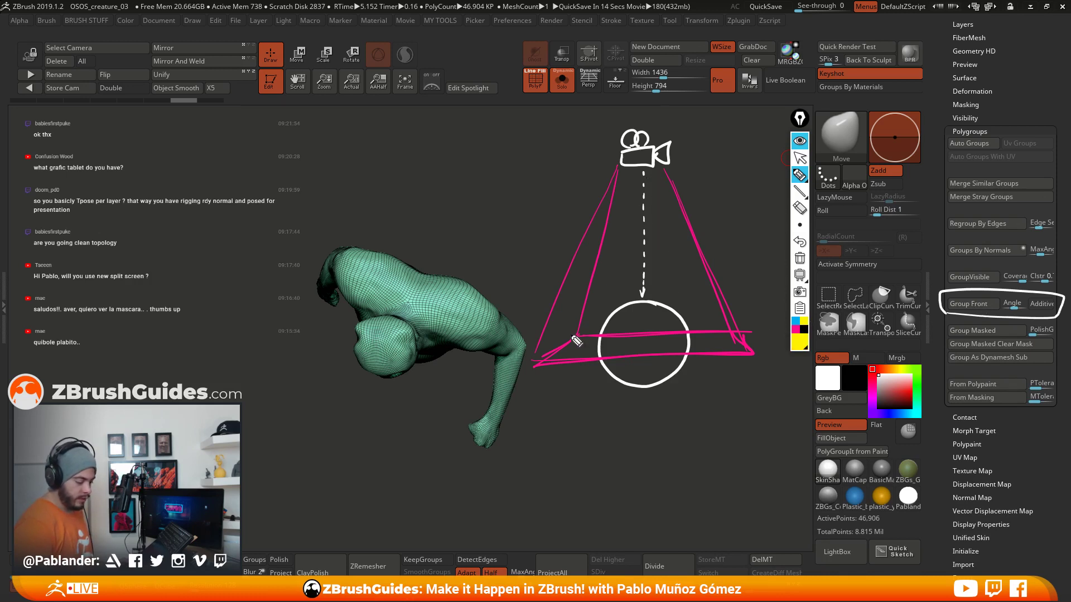
pyautogui.moveTo(1026, 303); pyautogui.dragTo(1030, 300)
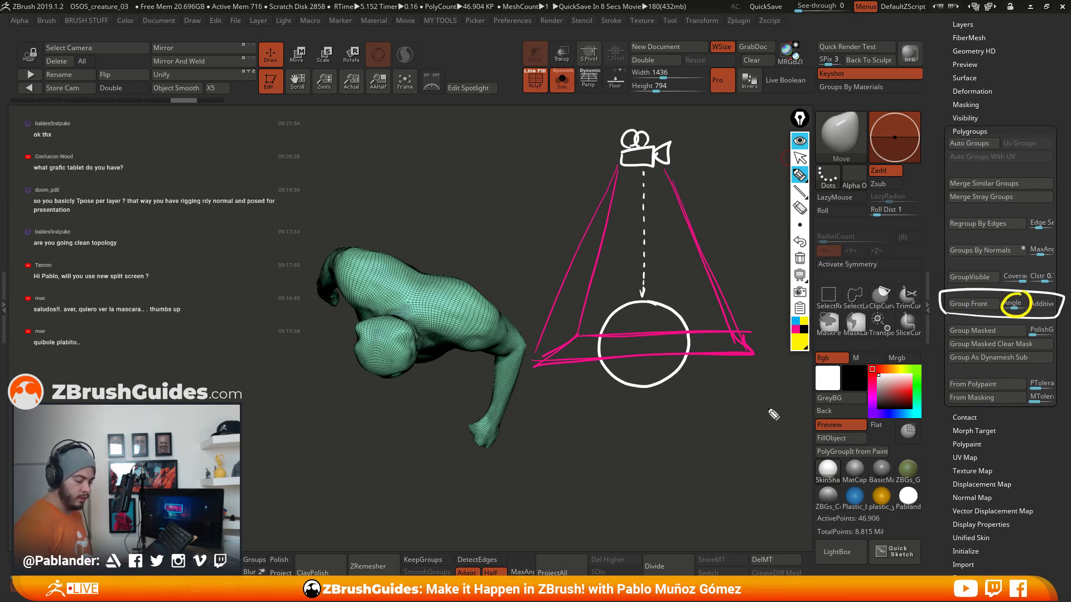
pyautogui.moveTo(770, 401)
pyautogui.mouseDown()
pyautogui.moveTo(763, 422)
pyautogui.moveTo(791, 400)
pyautogui.mouseUp()
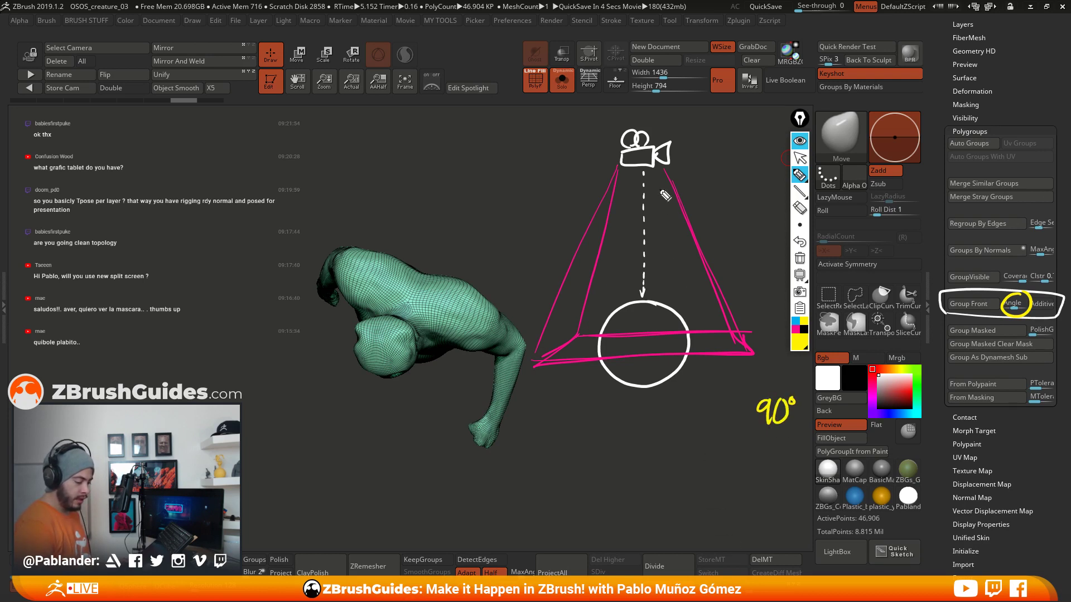
pyautogui.click(800, 241)
# Step: Erase the magenta pyramid lines, keeping the white camera, arrow and circle
pyautogui.moveTo(801, 197)
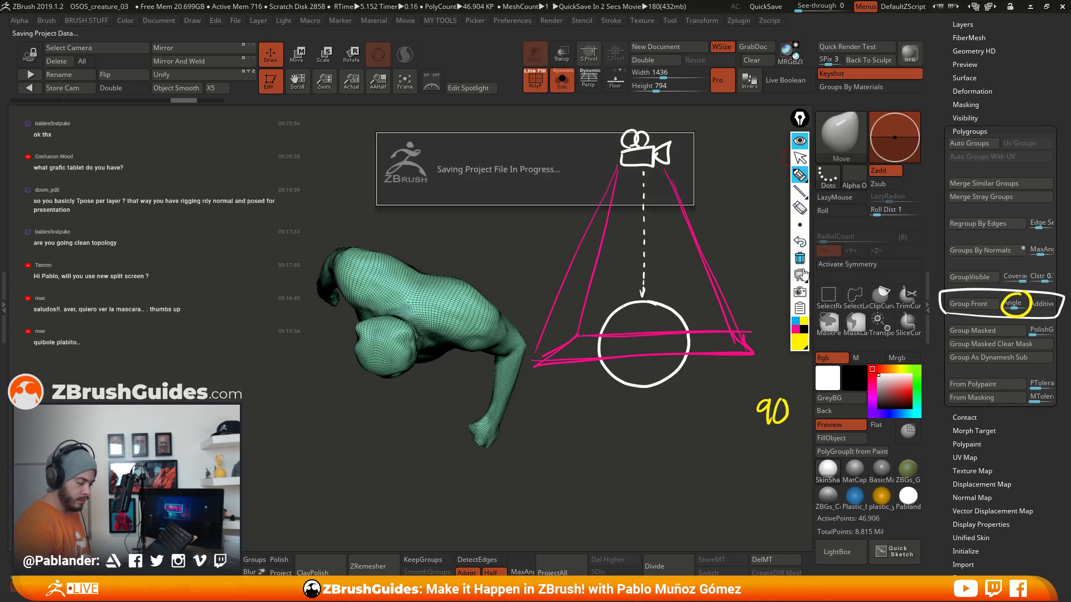
pyautogui.moveTo(802, 276)
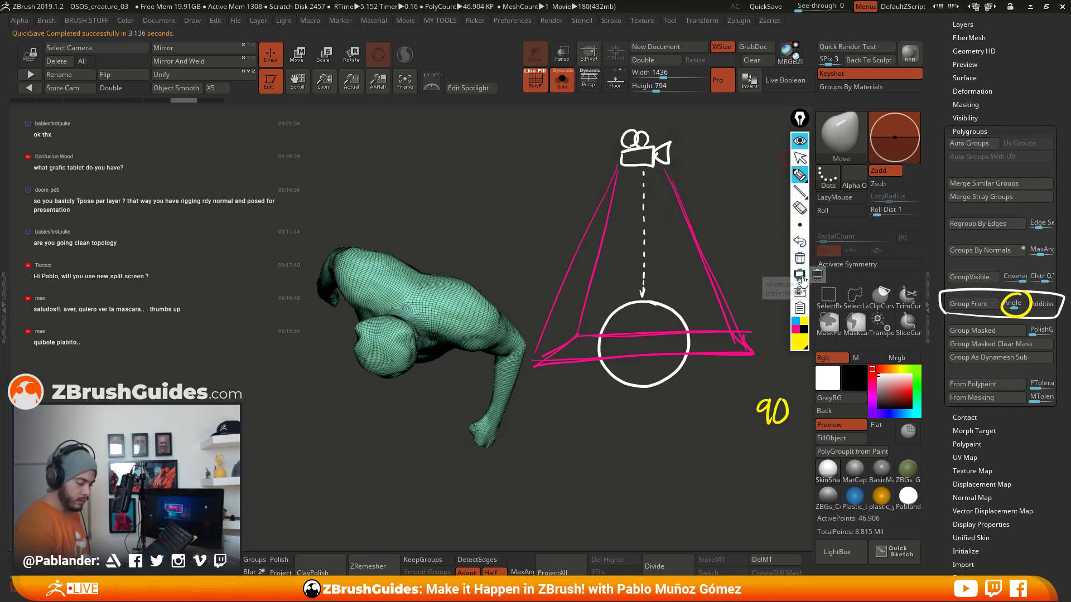
pyautogui.click(799, 208)
pyautogui.moveTo(738, 315)
pyautogui.mouseDown()
pyautogui.moveTo(734, 357)
pyautogui.moveTo(692, 356)
pyautogui.moveTo(580, 313)
pyautogui.moveTo(595, 282)
pyautogui.mouseUp()
# Step: Draw parallel yellow rays down to the circle with a horizontal line at its side, and mark their right angle 90 in magenta
pyautogui.click(802, 174)
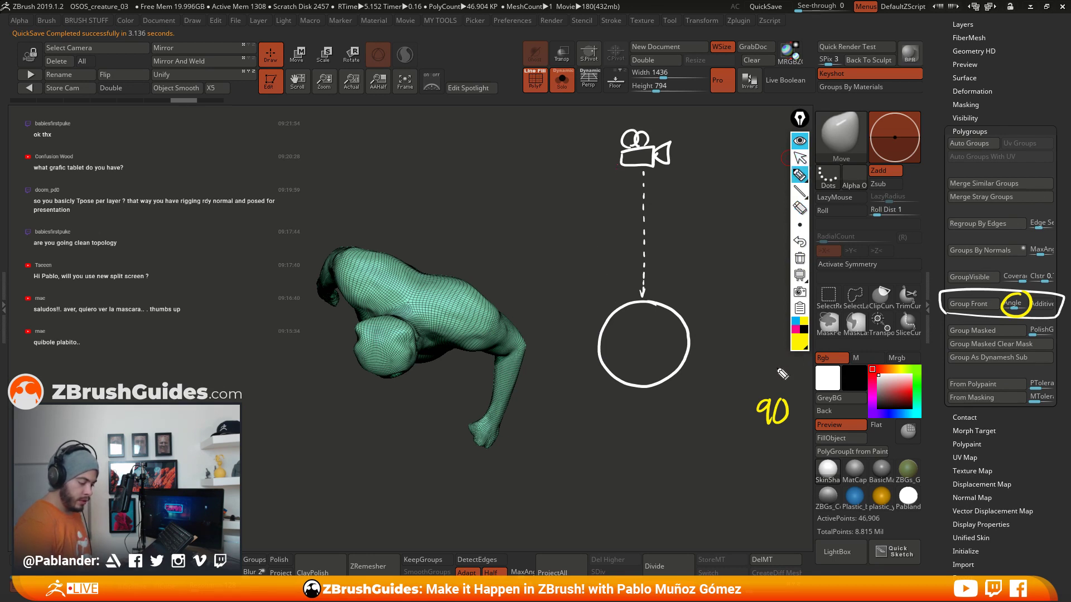
pyautogui.moveTo(650, 177)
pyautogui.mouseDown()
pyautogui.moveTo(652, 297)
pyautogui.moveTo(671, 312)
pyautogui.mouseUp()
pyautogui.moveTo(684, 170)
pyautogui.mouseDown()
pyautogui.moveTo(681, 321)
pyautogui.moveTo(692, 323)
pyautogui.moveTo(705, 264)
pyautogui.moveTo(705, 346)
pyautogui.moveTo(695, 231)
pyautogui.moveTo(691, 355)
pyautogui.mouseUp()
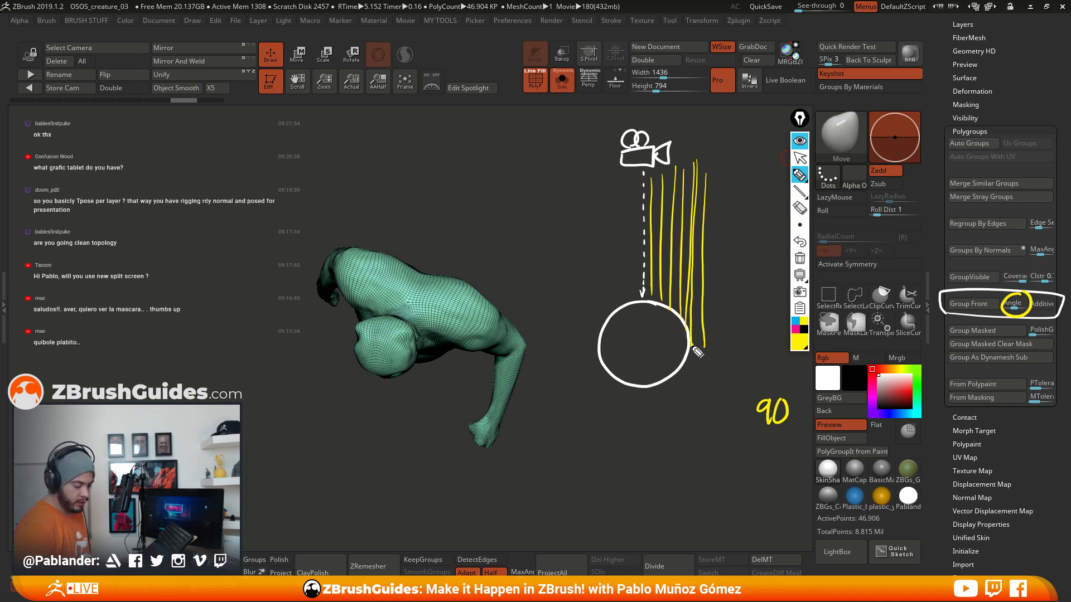
pyautogui.moveTo(691, 347); pyautogui.dragTo(787, 339)
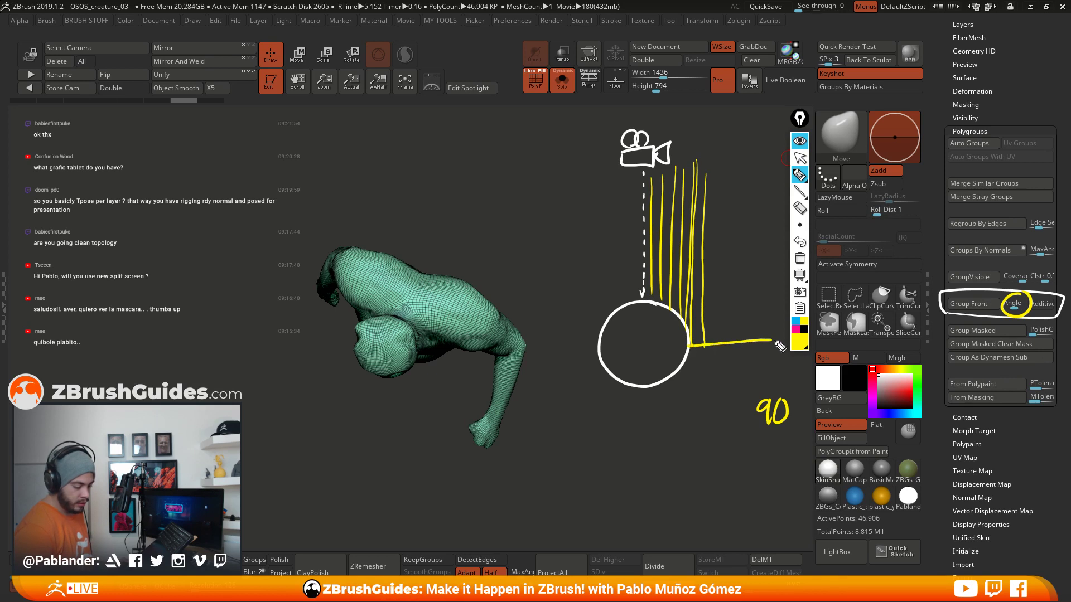
pyautogui.click(796, 329)
pyautogui.moveTo(690, 330)
pyautogui.mouseDown()
pyautogui.moveTo(704, 329)
pyautogui.moveTo(706, 342)
pyautogui.moveTo(717, 329)
pyautogui.mouseUp()
pyautogui.moveTo(726, 315); pyautogui.dragTo(727, 317)
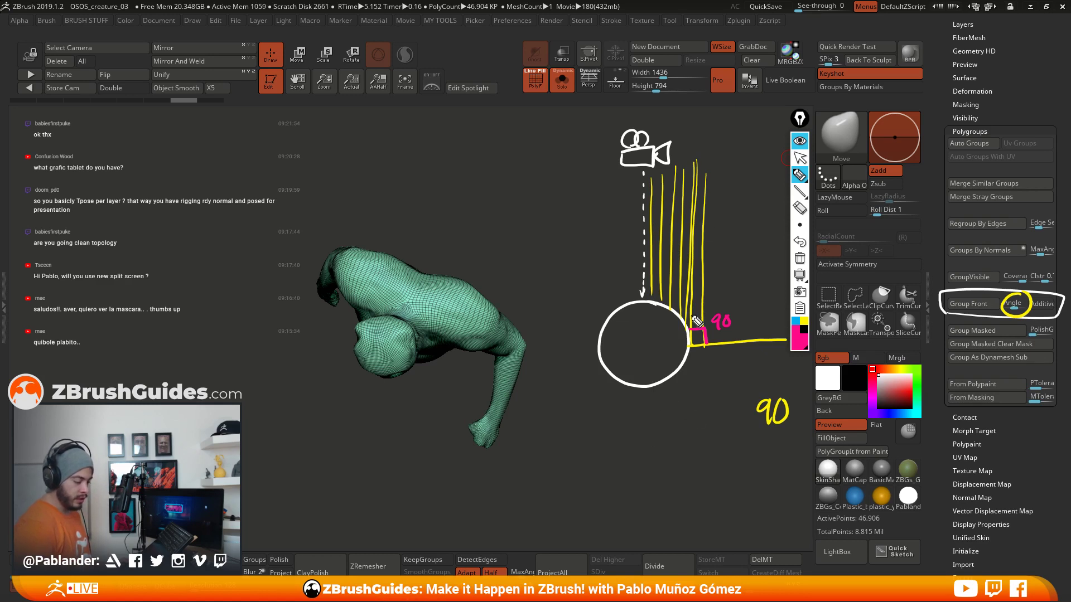
# Step: Draw magenta axes through the circle's centre, shade its upper half in magenta and circle the Angle setting again
pyautogui.moveTo(645, 166)
pyautogui.mouseDown()
pyautogui.moveTo(637, 338)
pyautogui.moveTo(789, 340)
pyautogui.mouseUp()
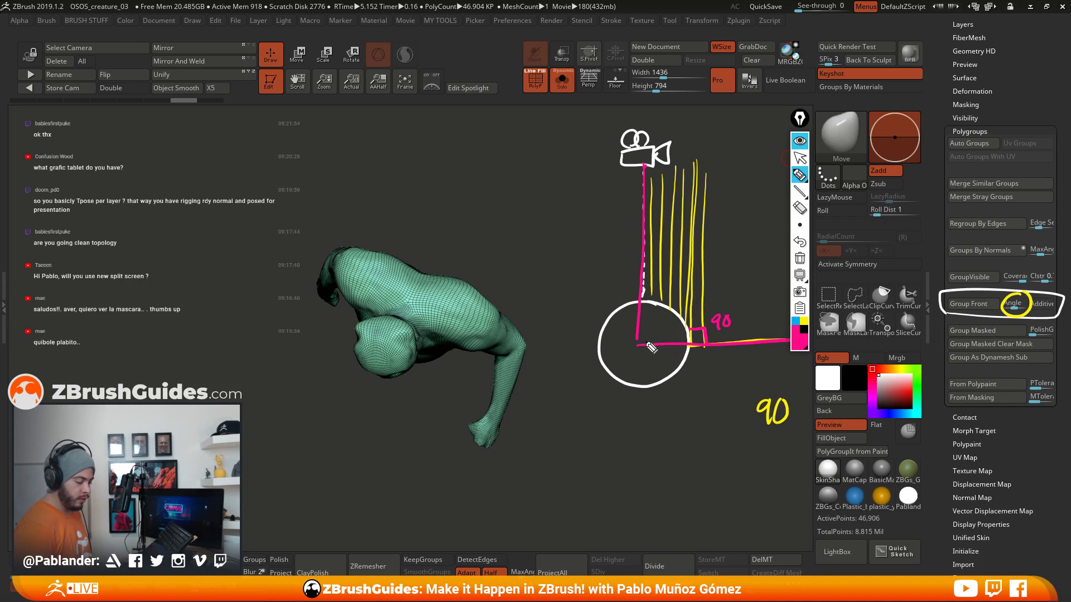
pyautogui.moveTo(695, 348)
pyautogui.mouseDown()
pyautogui.moveTo(669, 343)
pyautogui.moveTo(684, 335)
pyautogui.moveTo(641, 304)
pyautogui.mouseUp()
pyautogui.moveTo(565, 343)
pyautogui.mouseDown()
pyautogui.moveTo(639, 343)
pyautogui.moveTo(639, 328)
pyautogui.moveTo(606, 329)
pyautogui.moveTo(619, 335)
pyautogui.moveTo(647, 308)
pyautogui.moveTo(651, 337)
pyautogui.moveTo(677, 341)
pyautogui.moveTo(630, 319)
pyautogui.moveTo(685, 326)
pyautogui.moveTo(698, 343)
pyautogui.mouseUp()
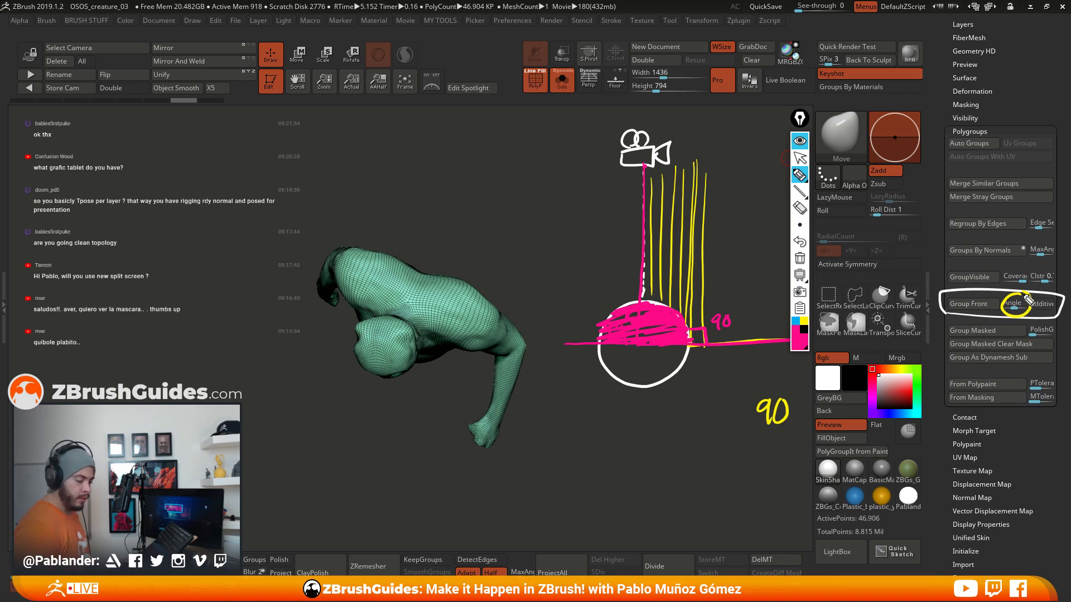
pyautogui.moveTo(1028, 300); pyautogui.dragTo(1012, 322)
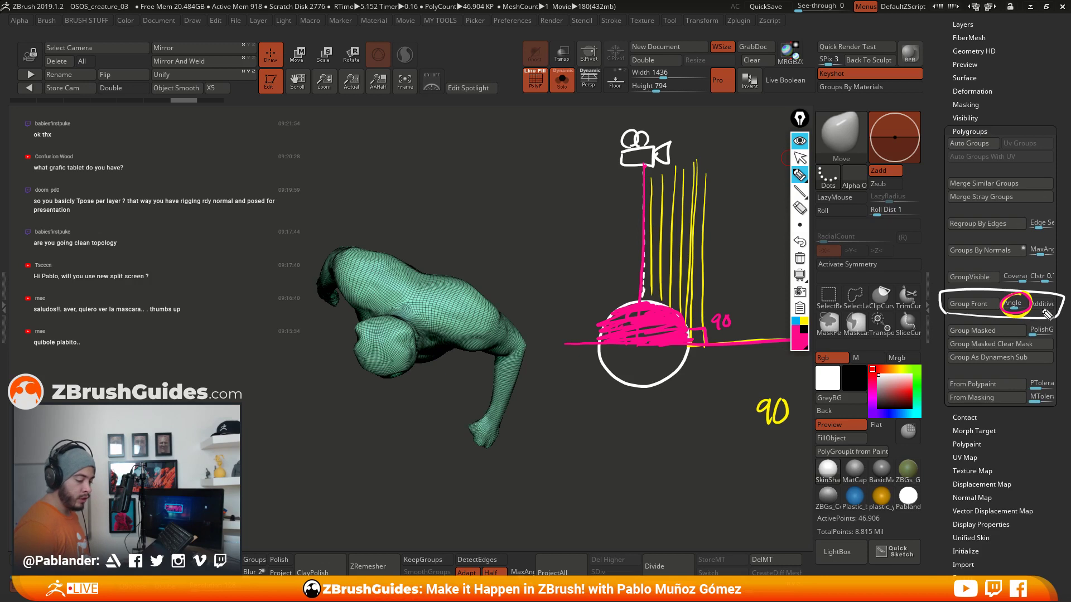
# Step: Link the Angle setting to a handwritten 110° in blue and shade the circle in blue slightly past its upper half
pyautogui.click(795, 322)
pyautogui.moveTo(1007, 313)
pyautogui.mouseDown()
pyautogui.moveTo(797, 462)
pyautogui.moveTo(755, 473)
pyautogui.moveTo(768, 473)
pyautogui.mouseUp()
pyautogui.moveTo(784, 454)
pyautogui.mouseDown()
pyautogui.moveTo(775, 469)
pyautogui.moveTo(787, 457)
pyautogui.mouseUp()
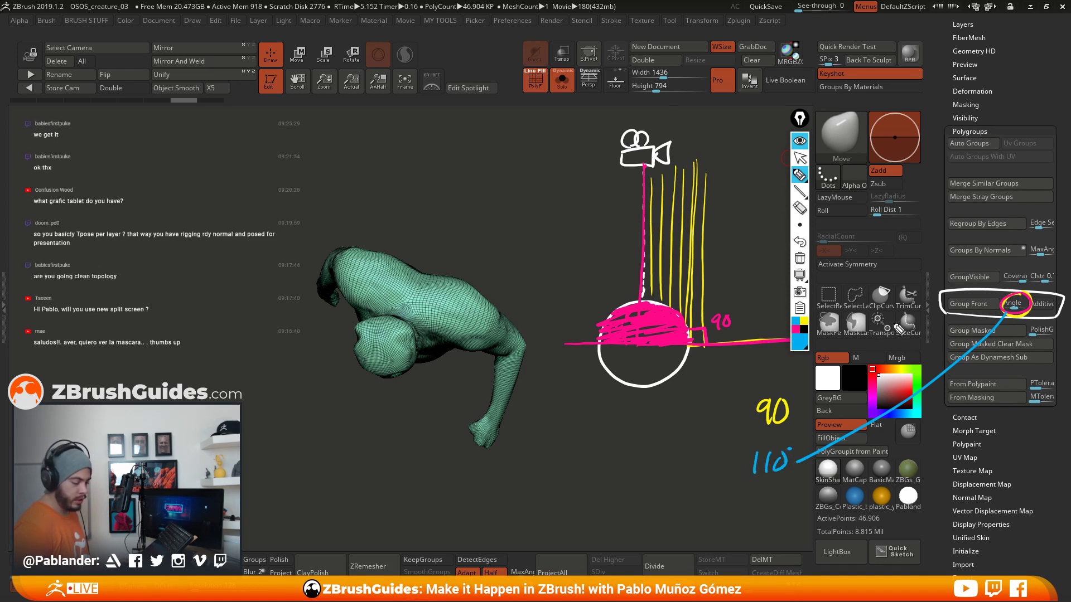
pyautogui.moveTo(640, 345)
pyautogui.mouseDown()
pyautogui.moveTo(686, 359)
pyautogui.moveTo(599, 361)
pyautogui.moveTo(607, 368)
pyautogui.moveTo(630, 350)
pyautogui.moveTo(602, 334)
pyautogui.moveTo(630, 315)
pyautogui.moveTo(666, 324)
pyautogui.moveTo(689, 351)
pyautogui.mouseUp()
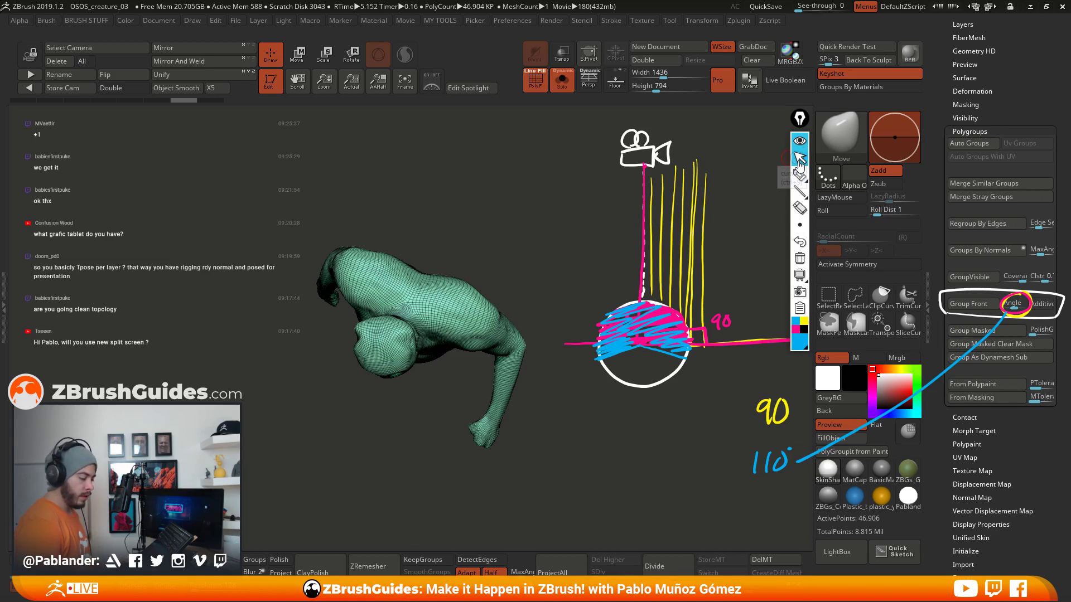
# Step: Hide the drawn annotations and apply Group Front to the body from a top-down view
pyautogui.click(799, 140)
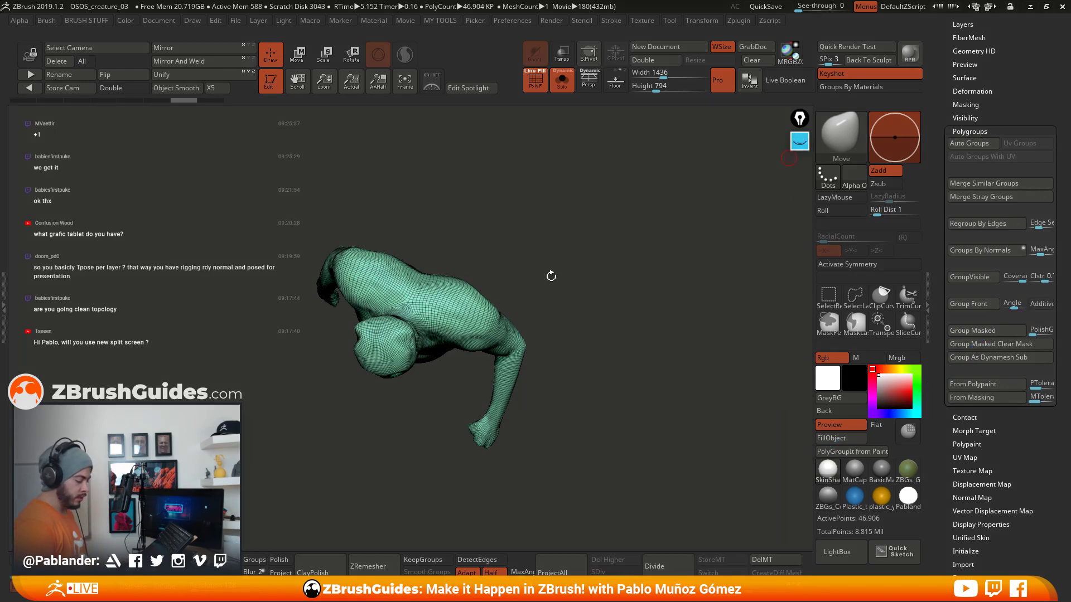
pyautogui.moveTo(552, 256); pyautogui.dragTo(651, 272)
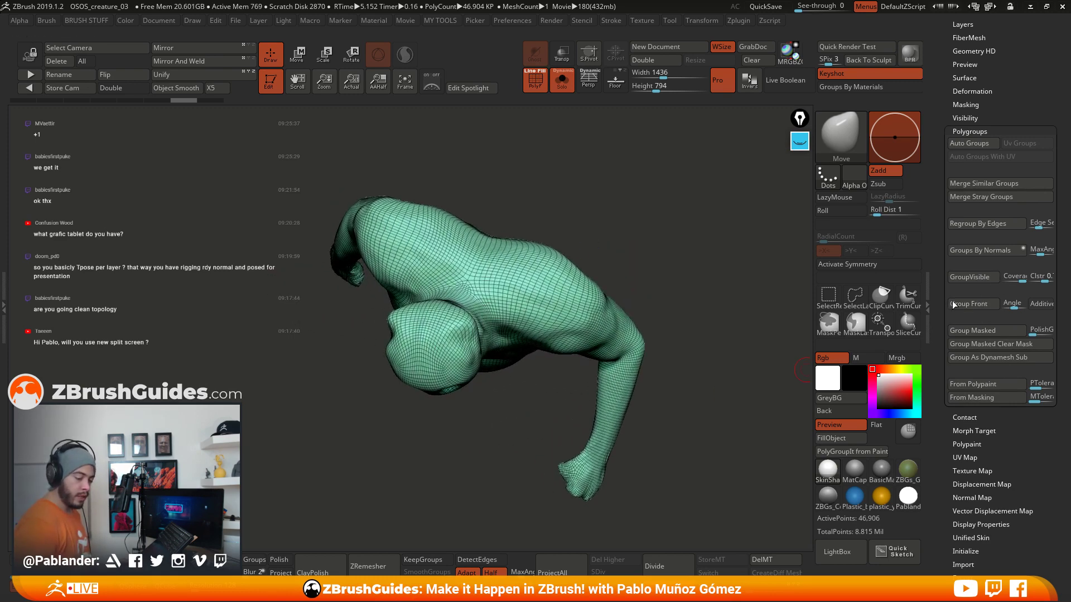
pyautogui.moveTo(1014, 306)
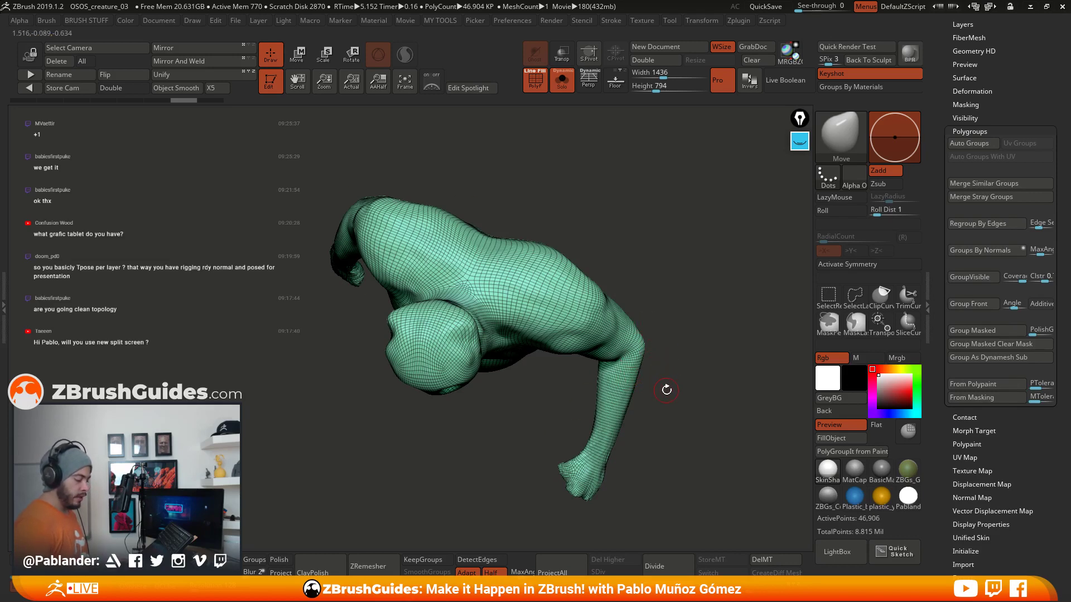
pyautogui.moveTo(667, 390); pyautogui.dragTo(673, 356)
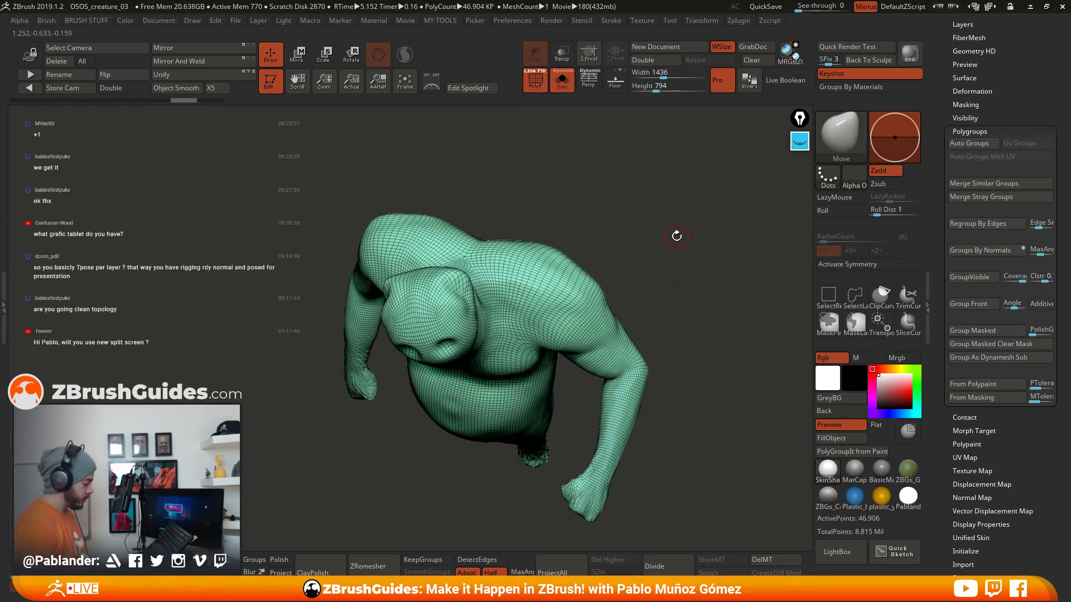
pyautogui.moveTo(676, 235); pyautogui.dragTo(676, 250)
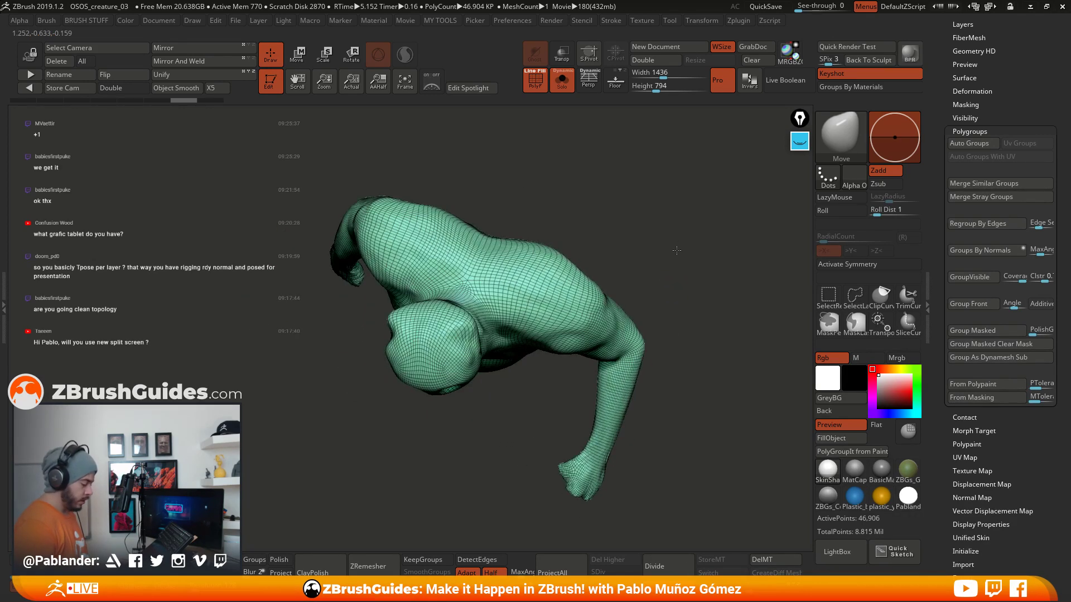
pyautogui.click(979, 305)
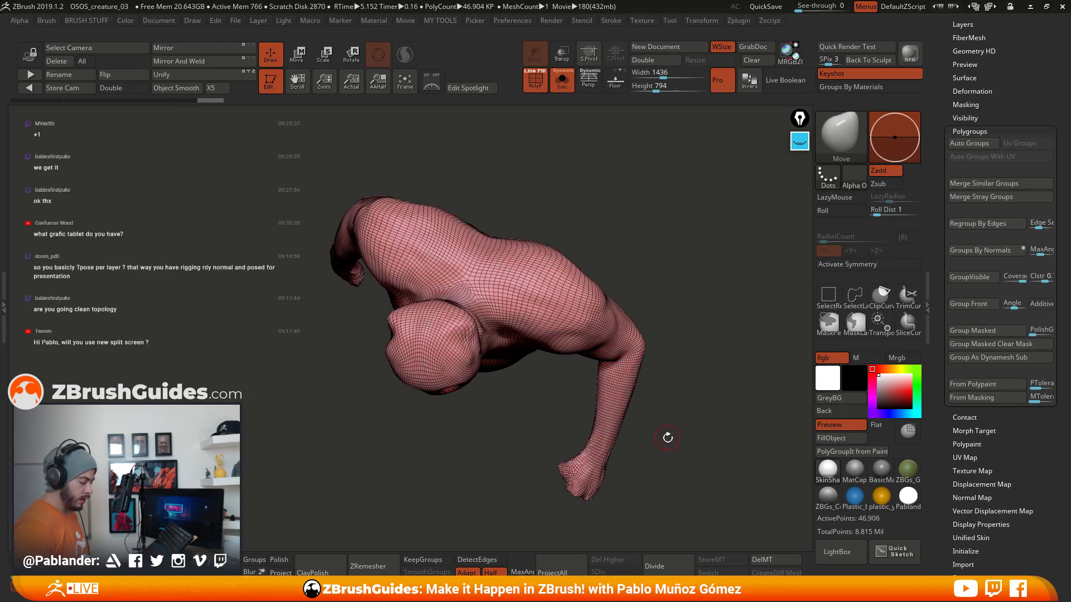
# Step: Isolate the red polygroup on the head, shoulders, arms and belly, and turn on double-sided display
pyautogui.moveTo(668, 437); pyautogui.dragTo(564, 268)
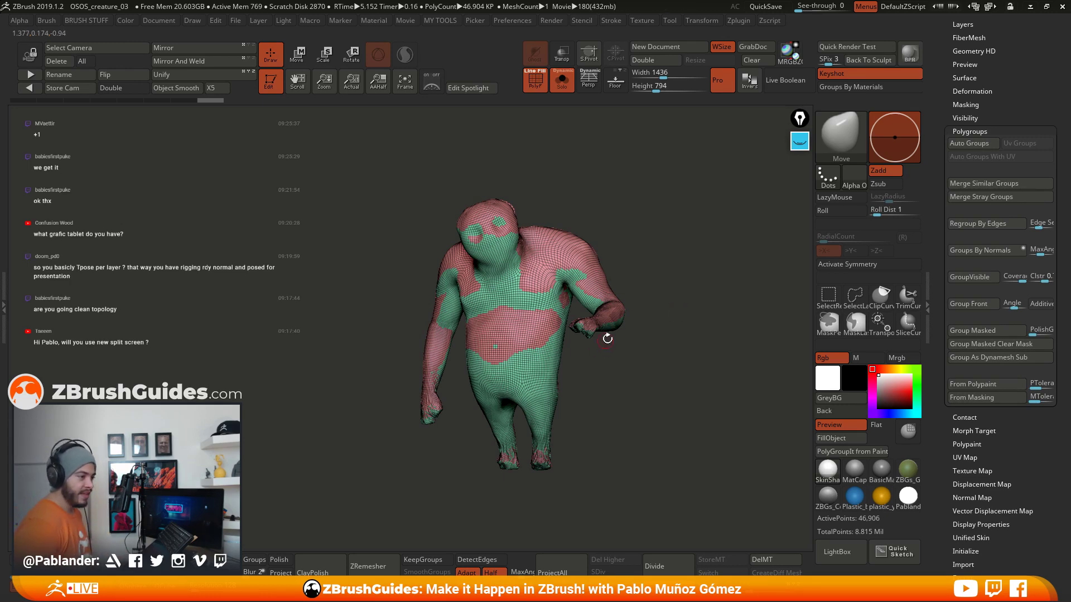
pyautogui.moveTo(626, 319); pyautogui.dragTo(639, 370)
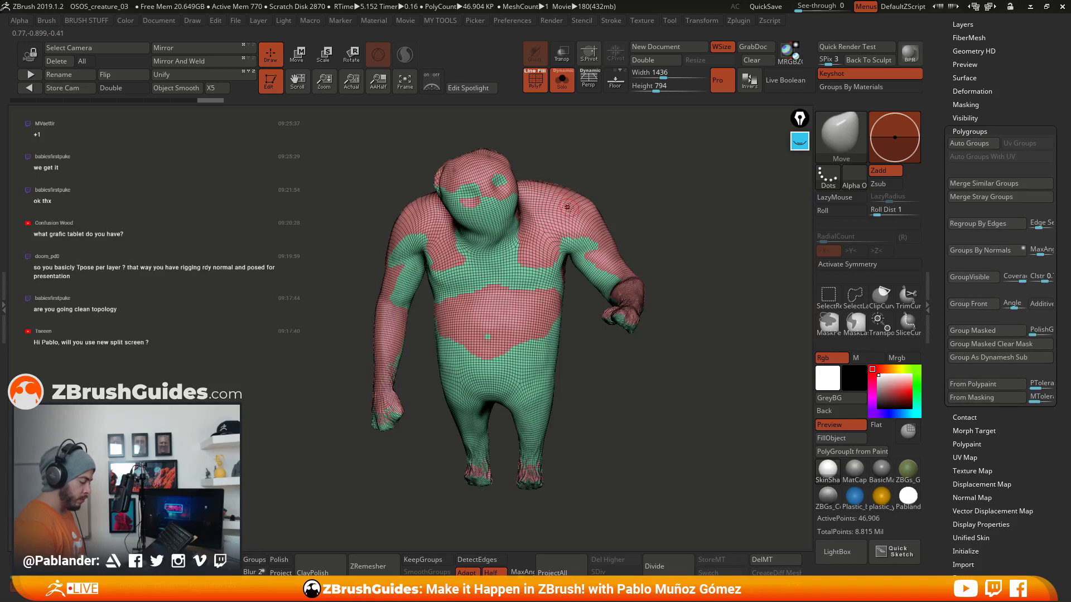
pyautogui.hotkey('ctrl', 'shift')
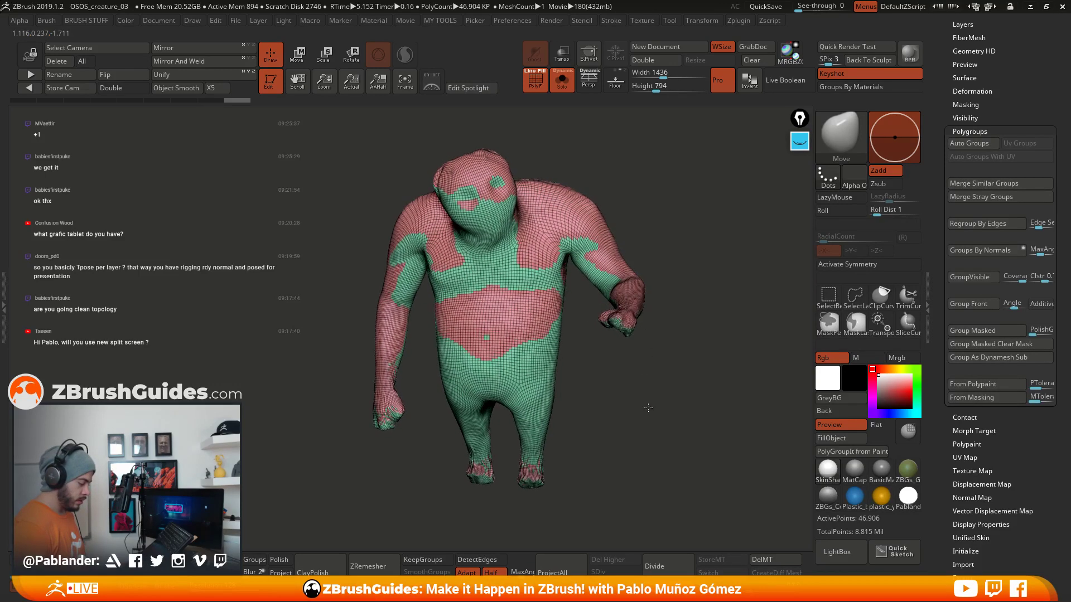
pyautogui.keyDown('ctrl'); pyautogui.keyDown('shift'); pyautogui.click(578, 212); pyautogui.keyUp('shift'); pyautogui.keyUp('ctrl')
pyautogui.moveTo(644, 401); pyautogui.dragTo(518, 359)
pyautogui.click(119, 89)
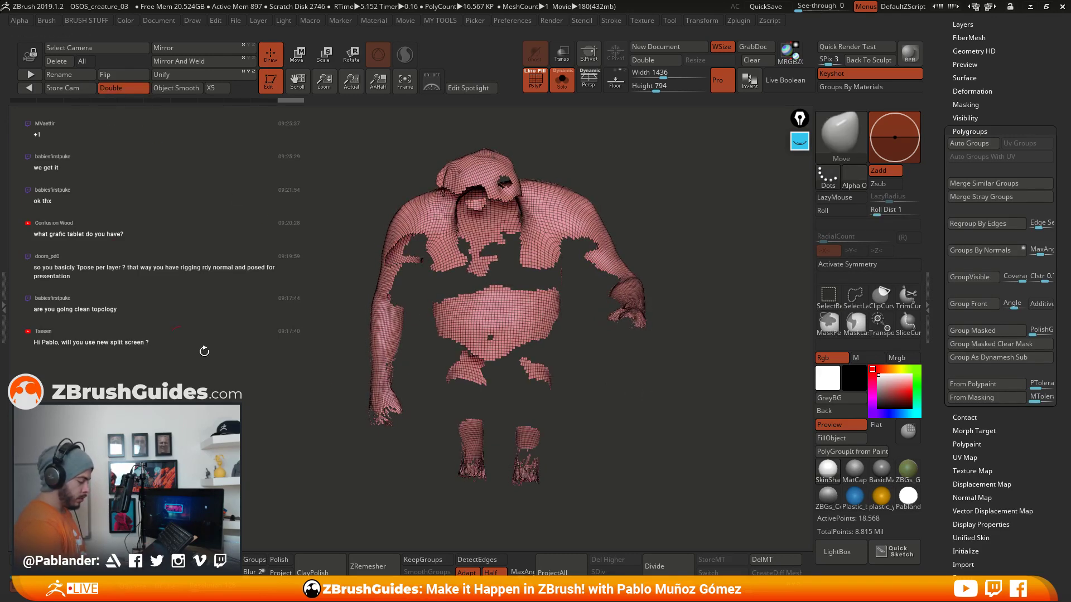
pyautogui.moveTo(685, 360)
pyautogui.mouseDown()
pyautogui.moveTo(769, 360)
pyautogui.moveTo(614, 354)
pyautogui.moveTo(679, 360)
pyautogui.mouseUp()
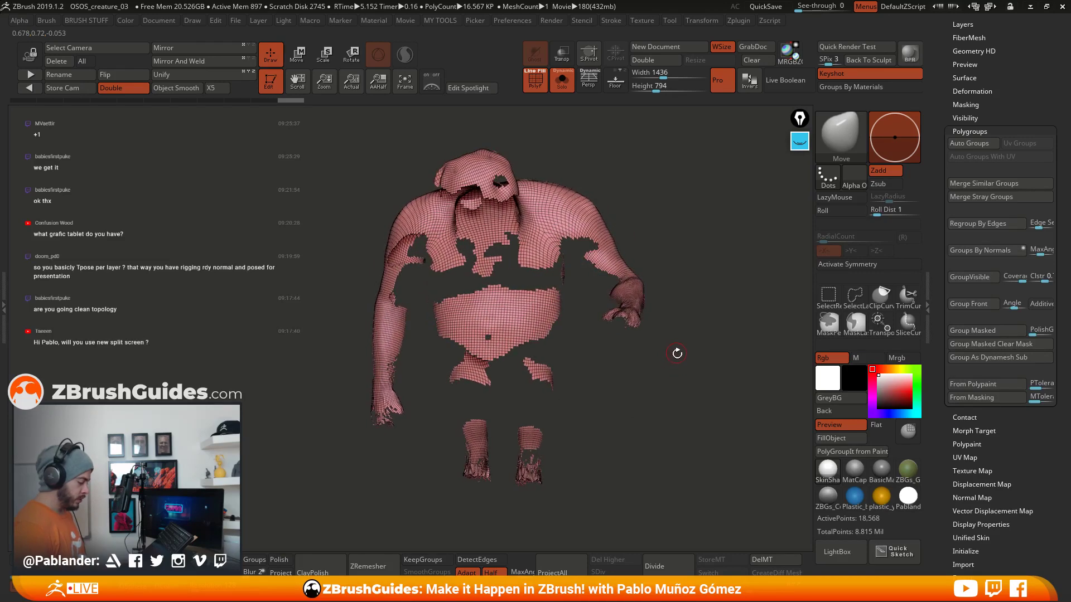
# Step: Split the visible pieces into separate polygroups with Auto Groups and show the whole body again
pyautogui.press('f1')
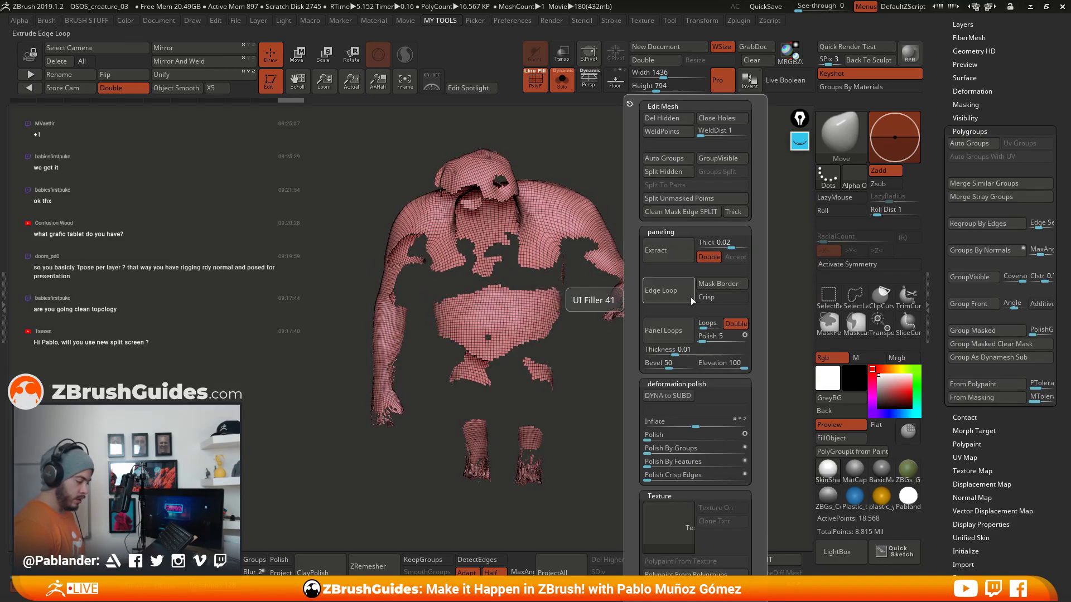
pyautogui.click(968, 144)
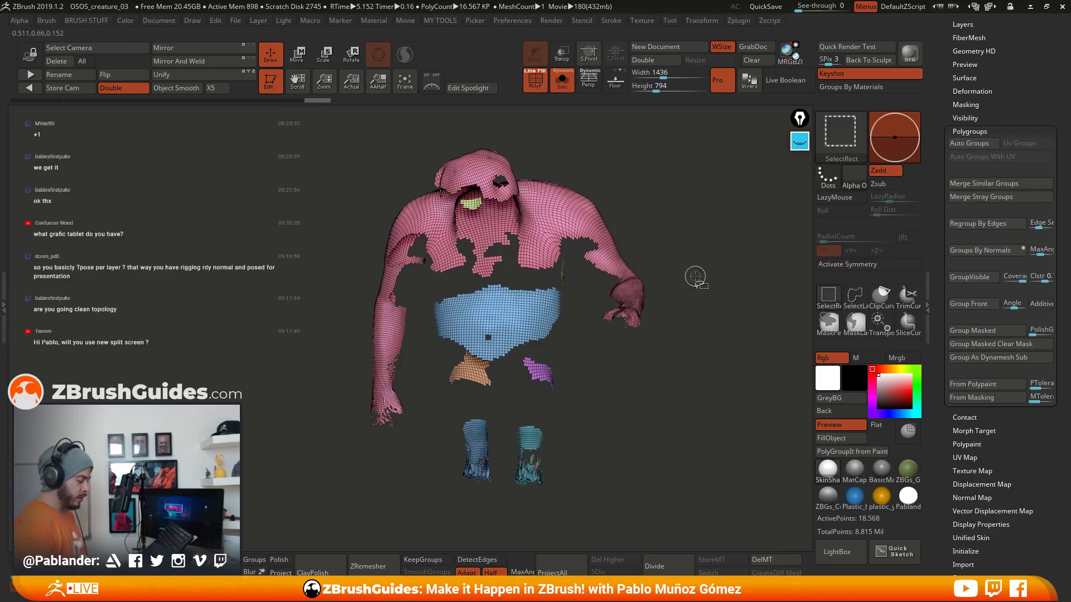
pyautogui.keyDown('ctrl'); pyautogui.keyDown('shift'); pyautogui.click(635, 251); pyautogui.keyUp('shift'); pyautogui.keyUp('ctrl')
pyautogui.moveTo(675, 264); pyautogui.dragTo(625, 246)
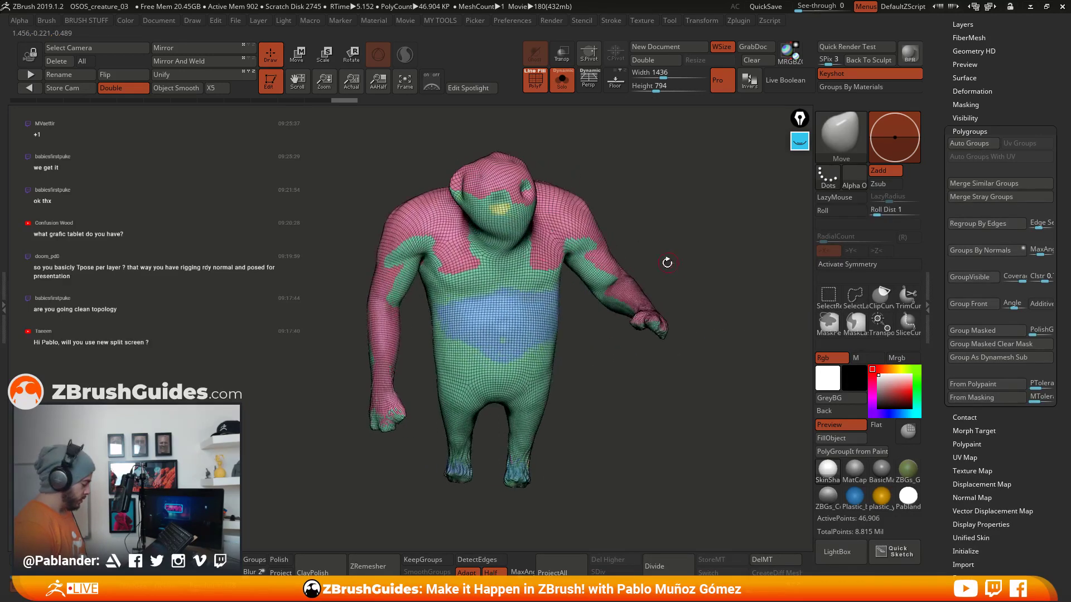
# Step: Isolate the pink head, shoulder and arm polygroup to inspect it, and restore the whole body's visibility
pyautogui.hotkey('ctrl', 'shift')
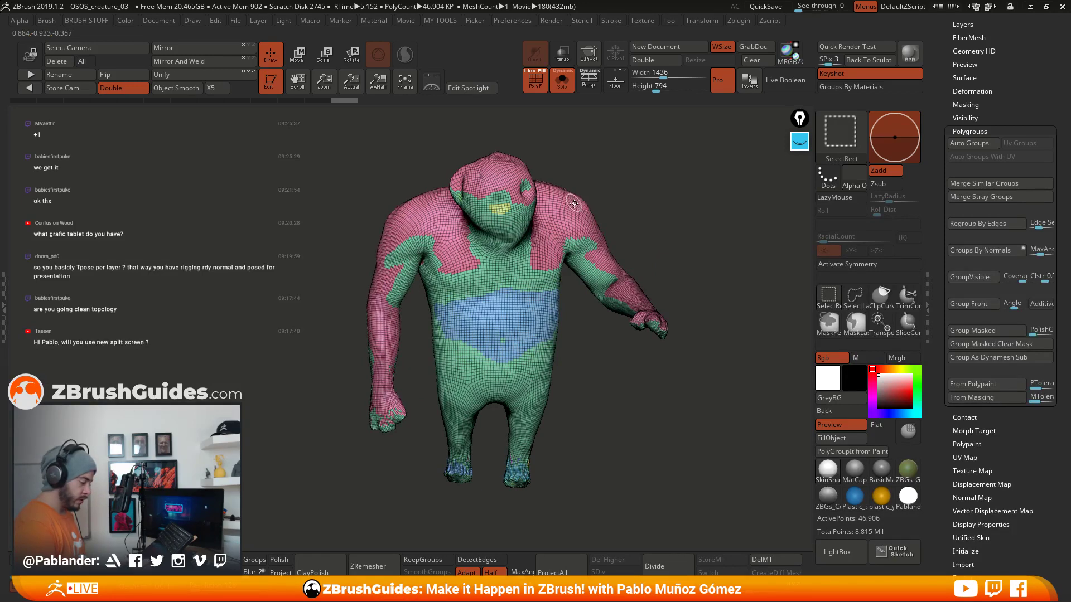
pyautogui.keyDown('ctrl'); pyautogui.keyDown('shift'); pyautogui.click(574, 203); pyautogui.keyUp('shift'); pyautogui.keyUp('ctrl')
pyautogui.moveTo(566, 418); pyautogui.dragTo(585, 382)
pyautogui.keyDown('ctrl'); pyautogui.keyDown('shift'); pyautogui.click(625, 407); pyautogui.keyUp('shift'); pyautogui.keyUp('ctrl')
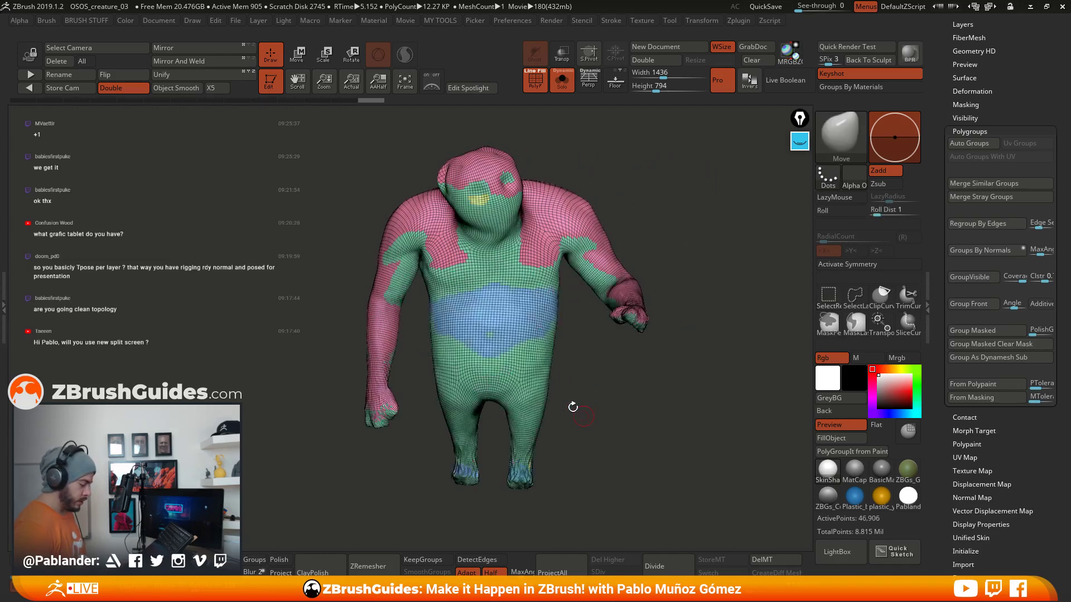
# Step: Isolate the green body polygroup and lasso-hide the upper-arm flap beside the shoulder of the lowered arm
pyautogui.hotkey('ctrl', 'shift')
pyautogui.keyDown('ctrl'); pyautogui.keyDown('shift'); pyautogui.click(464, 275); pyautogui.keyUp('shift'); pyautogui.keyUp('ctrl')
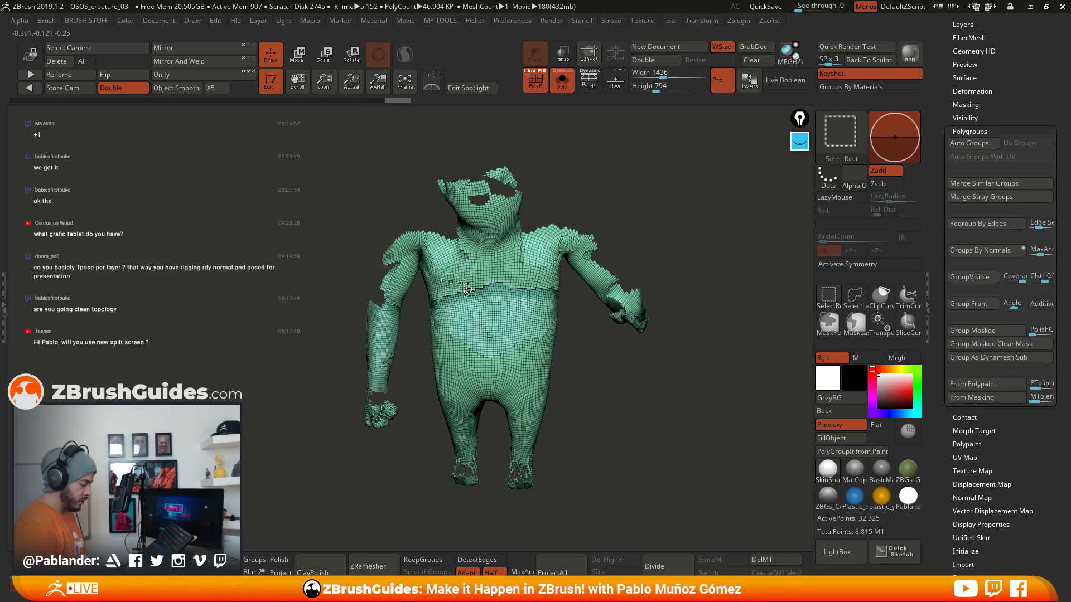
pyautogui.moveTo(658, 312)
pyautogui.mouseDown()
pyautogui.moveTo(628, 237)
pyautogui.moveTo(719, 321)
pyautogui.mouseUp()
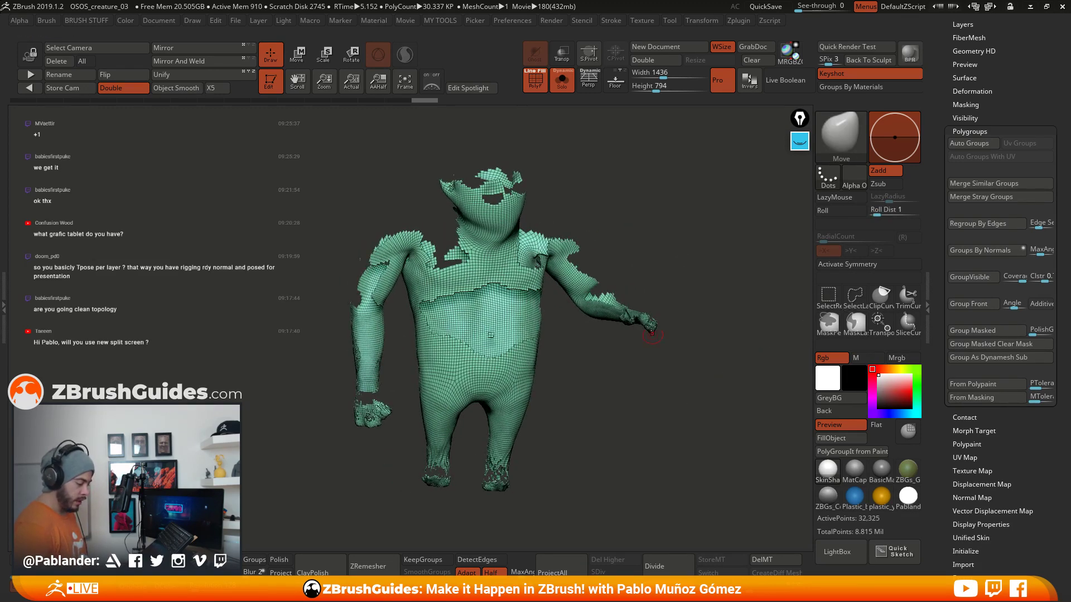
pyautogui.moveTo(651, 333); pyautogui.dragTo(491, 273)
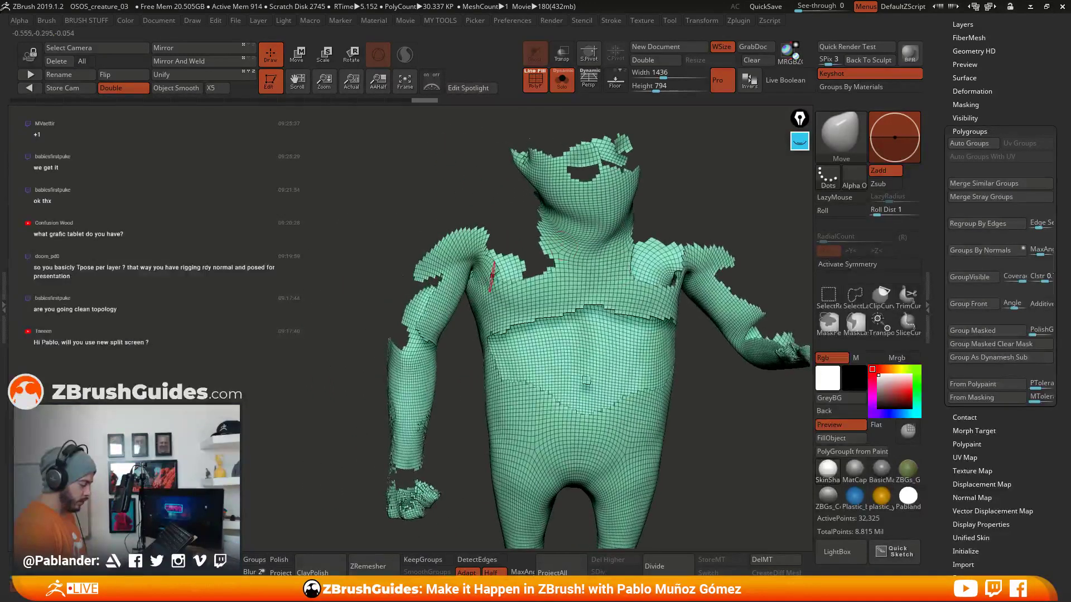
pyautogui.hotkey('ctrl', 'shift')
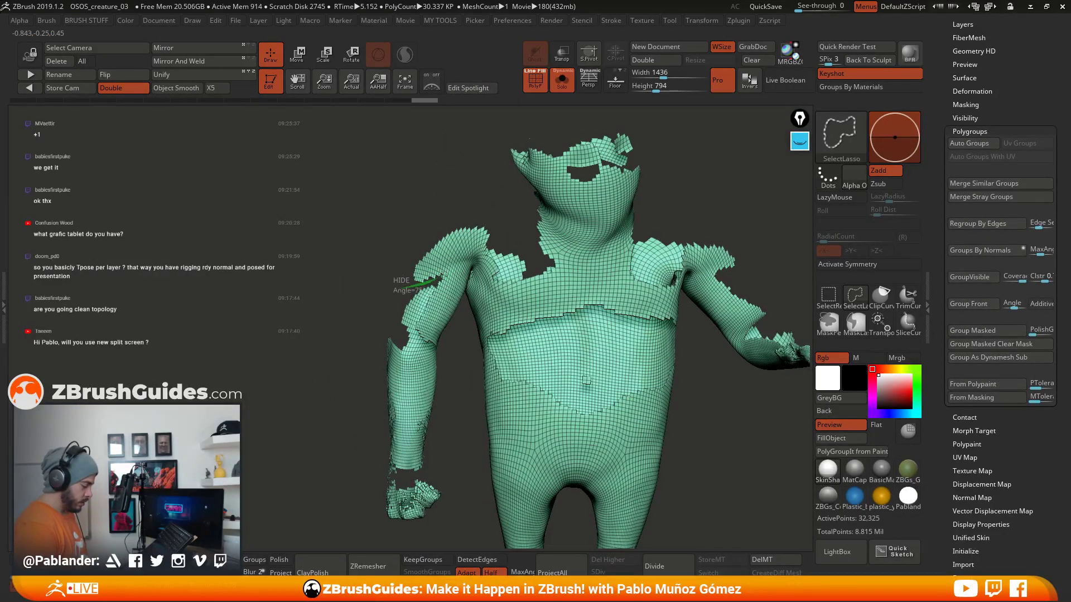
pyautogui.moveTo(487, 197)
pyautogui.keyDown('ctrl'); pyautogui.keyDown('shift'); pyautogui.mouseDown()
pyautogui.moveTo(297, 251)
pyautogui.moveTo(299, 304)
pyautogui.moveTo(335, 318)
pyautogui.mouseUp(); pyautogui.keyUp('shift'); pyautogui.keyUp('ctrl')
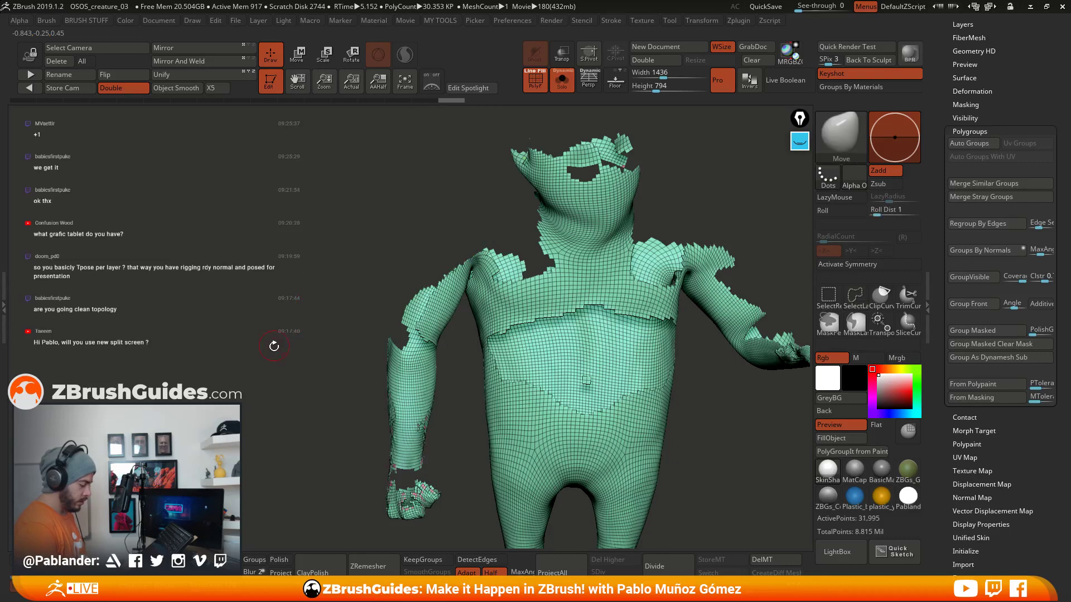
# Step: Lasso-hide the matching upper-arm flap on the raised arm and invert the visibility
pyautogui.moveTo(705, 329)
pyautogui.mouseDown()
pyautogui.moveTo(645, 253)
pyautogui.moveTo(593, 271)
pyautogui.mouseUp()
pyautogui.hotkey('ctrl', 'shift')
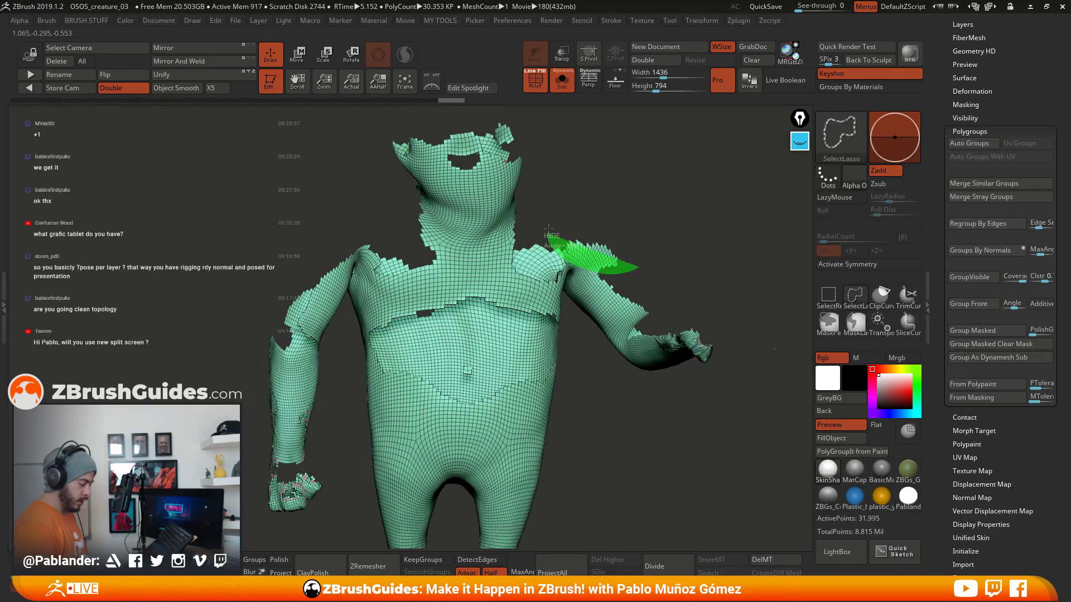
pyautogui.moveTo(549, 228)
pyautogui.keyDown('ctrl'); pyautogui.keyDown('alt'); pyautogui.keyDown('shift'); pyautogui.mouseDown()
pyautogui.moveTo(574, 292)
pyautogui.moveTo(616, 331)
pyautogui.moveTo(614, 370)
pyautogui.moveTo(641, 363)
pyautogui.mouseUp(); pyautogui.keyUp('shift'); pyautogui.keyUp('alt'); pyautogui.keyUp('ctrl')
pyautogui.hotkey('ctrl', 'shift')
pyautogui.keyDown('ctrl'); pyautogui.keyDown('shift'); pyautogui.click(644, 422); pyautogui.keyUp('shift'); pyautogui.keyUp('ctrl')
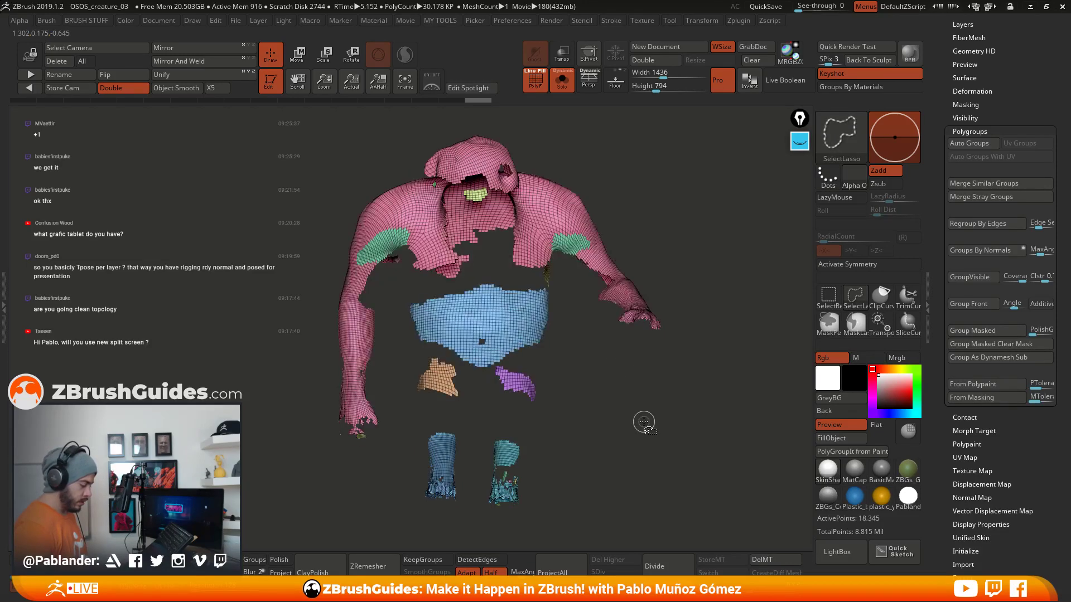
# Step: Hide the pink upper-body group, run Auto Groups on the remaining patches and show the whole body
pyautogui.keyDown('ctrl'); pyautogui.keyDown('alt'); pyautogui.keyDown('shift'); pyautogui.click(570, 222); pyautogui.keyUp('shift'); pyautogui.keyUp('alt'); pyautogui.keyUp('ctrl')
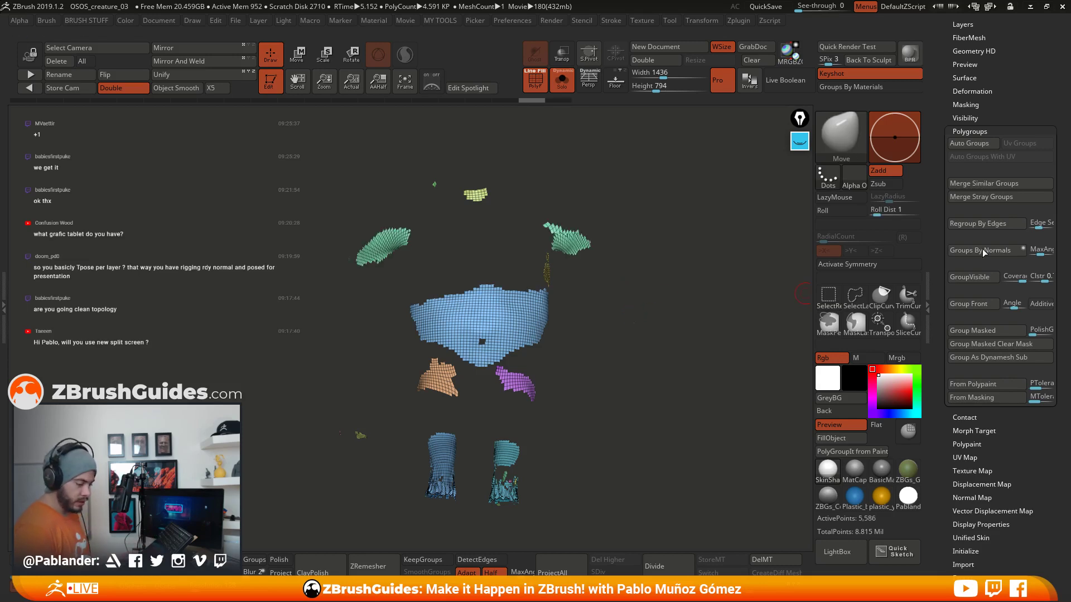
pyautogui.click(970, 143)
pyautogui.keyDown('ctrl'); pyautogui.keyDown('shift'); pyautogui.click(614, 320); pyautogui.keyUp('shift'); pyautogui.keyUp('ctrl')
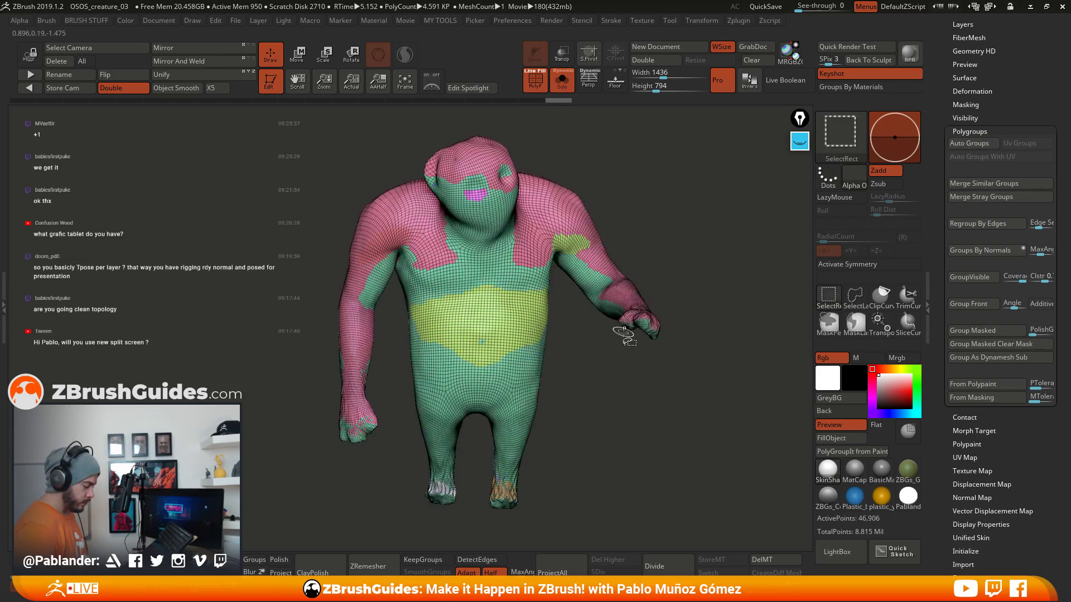
# Step: Hide the two new upper-arm patches and the pink upper-body polygroup from the front and back
pyautogui.keyDown('ctrl'); pyautogui.keyDown('shift'); pyautogui.click(584, 253); pyautogui.keyUp('shift'); pyautogui.keyUp('ctrl')
pyautogui.keyDown('ctrl'); pyautogui.keyDown('shift'); pyautogui.click(499, 257); pyautogui.keyUp('shift'); pyautogui.keyUp('ctrl')
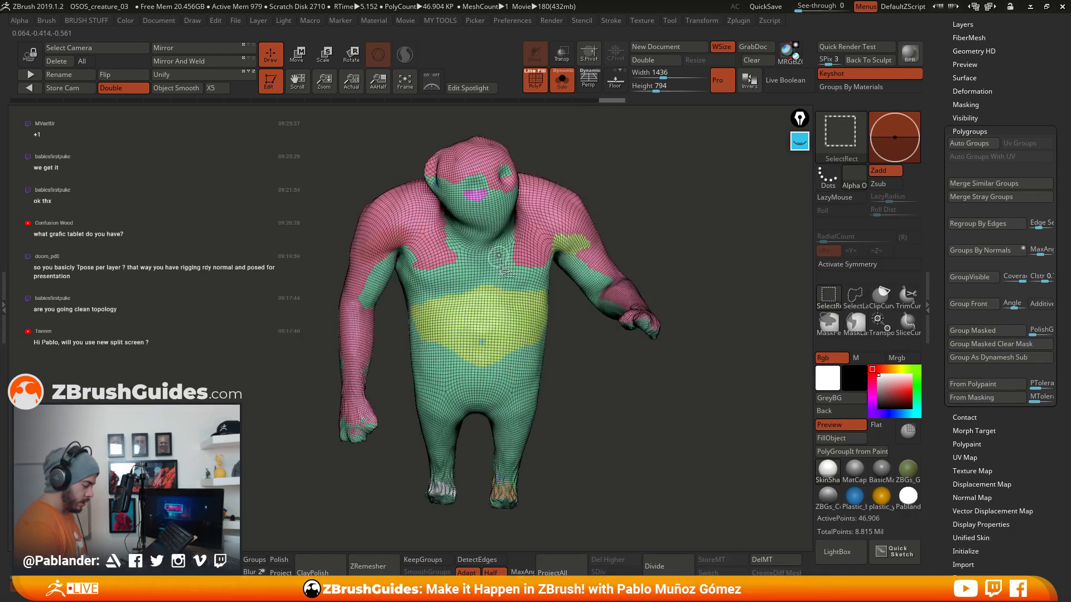
pyautogui.keyDown('ctrl'); pyautogui.keyDown('shift'); pyautogui.click(571, 261); pyautogui.keyUp('shift'); pyautogui.keyUp('ctrl')
pyautogui.keyDown('ctrl'); pyautogui.keyDown('shift'); pyautogui.moveTo(645, 231); pyautogui.dragTo(650, 235); pyautogui.keyUp('shift'); pyautogui.keyUp('ctrl')
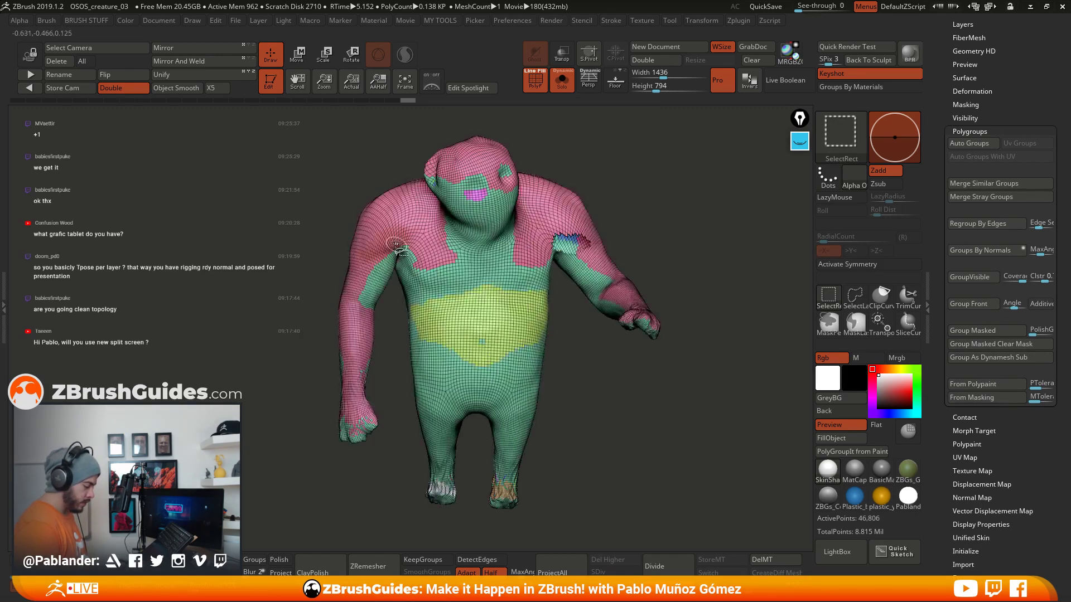
pyautogui.moveTo(577, 281); pyautogui.dragTo(431, 239, button='right')
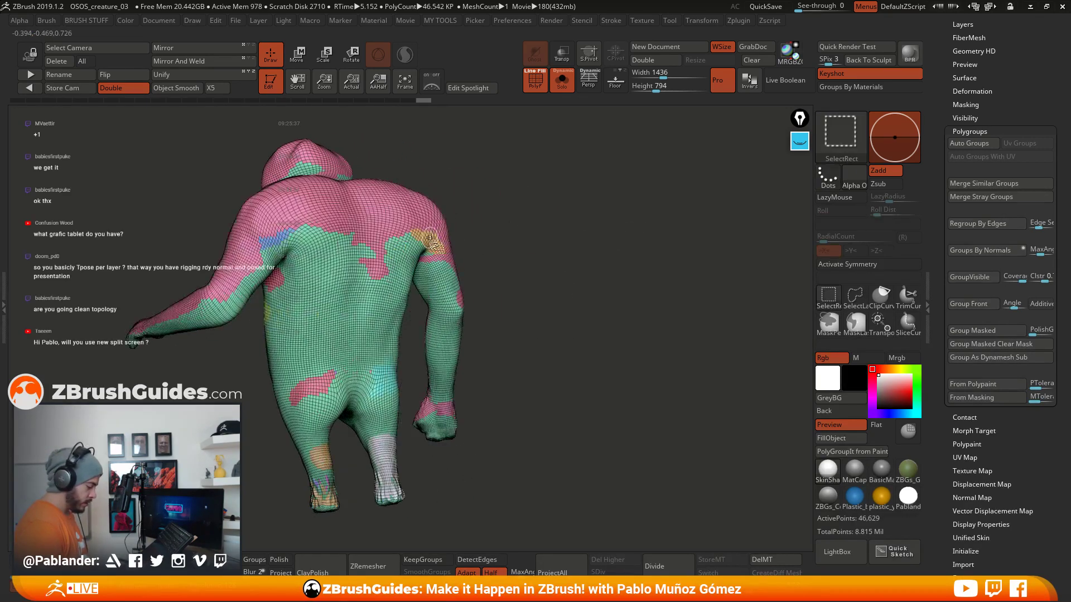
pyautogui.keyDown('ctrl'); pyautogui.keyDown('alt'); pyautogui.keyDown('shift'); pyautogui.click(338, 228); pyautogui.keyUp('shift'); pyautogui.keyUp('alt'); pyautogui.keyUp('ctrl')
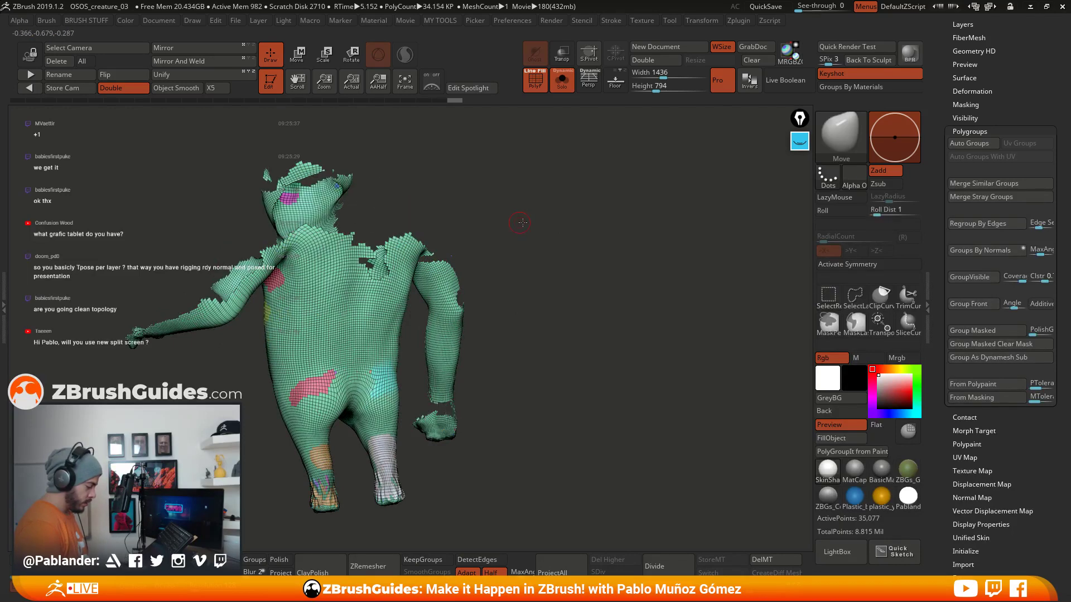
# Step: Invert the visibility to isolate the upper body with its arm patches and merge them into one polygroup
pyautogui.moveTo(525, 223); pyautogui.dragTo(508, 260, button='right')
pyautogui.moveTo(439, 288)
pyautogui.mouseDown(button='right')
pyautogui.moveTo(635, 275)
pyautogui.moveTo(682, 252)
pyautogui.mouseUp(button='right')
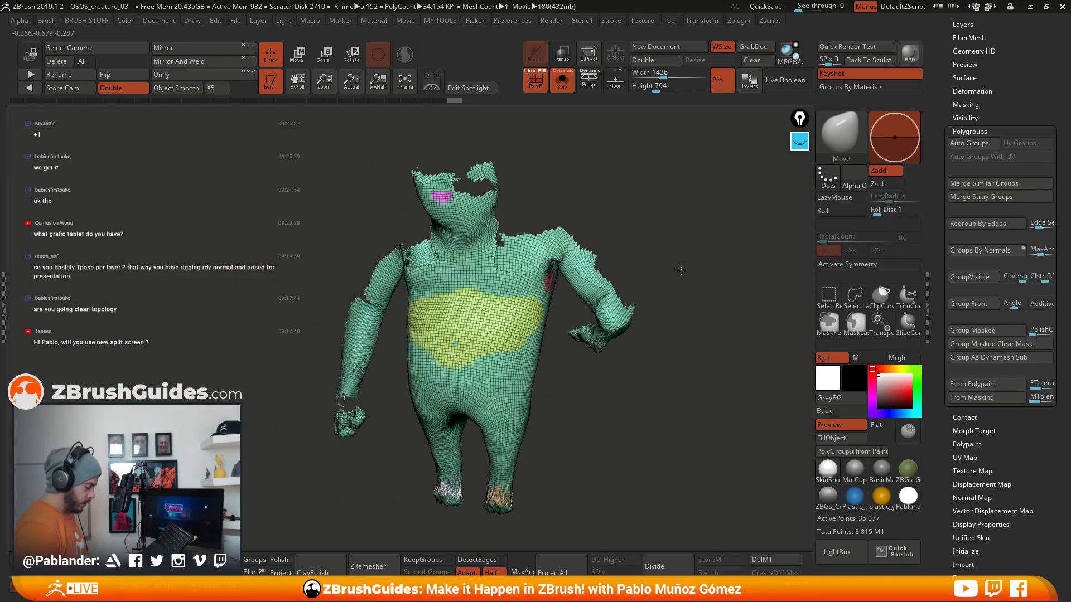
pyautogui.keyDown('ctrl'); pyautogui.keyDown('shift'); pyautogui.click(689, 337); pyautogui.keyUp('shift'); pyautogui.keyUp('ctrl')
pyautogui.moveTo(674, 357)
pyautogui.mouseDown(button='right')
pyautogui.moveTo(696, 351)
pyautogui.moveTo(546, 376)
pyautogui.mouseUp(button='right')
pyautogui.moveTo(641, 385); pyautogui.dragTo(654, 371, button='right')
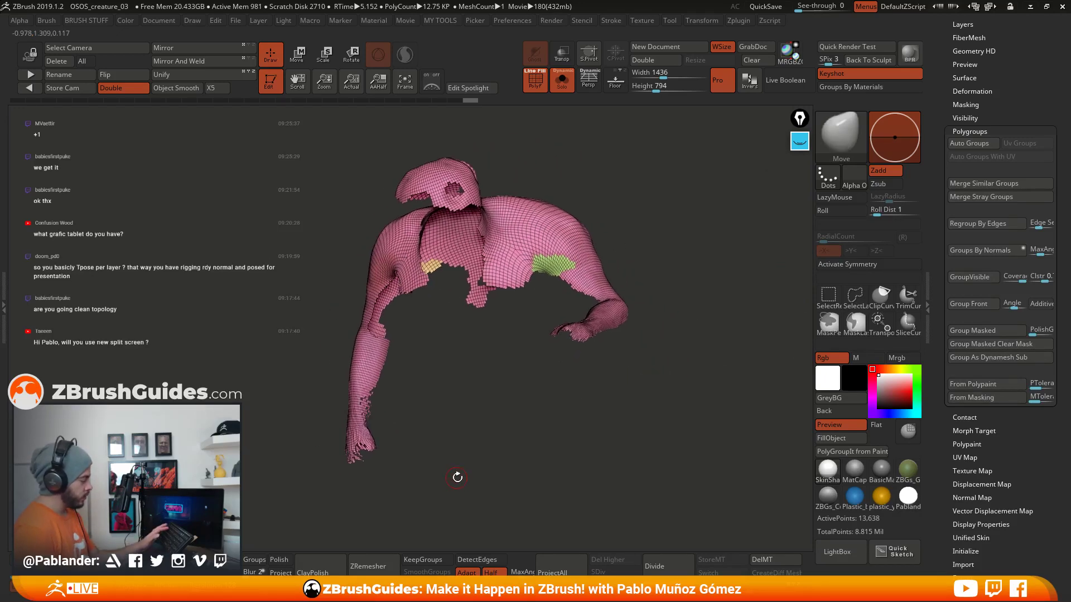
pyautogui.moveTo(457, 477); pyautogui.dragTo(614, 363, button='right')
pyautogui.moveTo(245, 363); pyautogui.dragTo(584, 380, button='right')
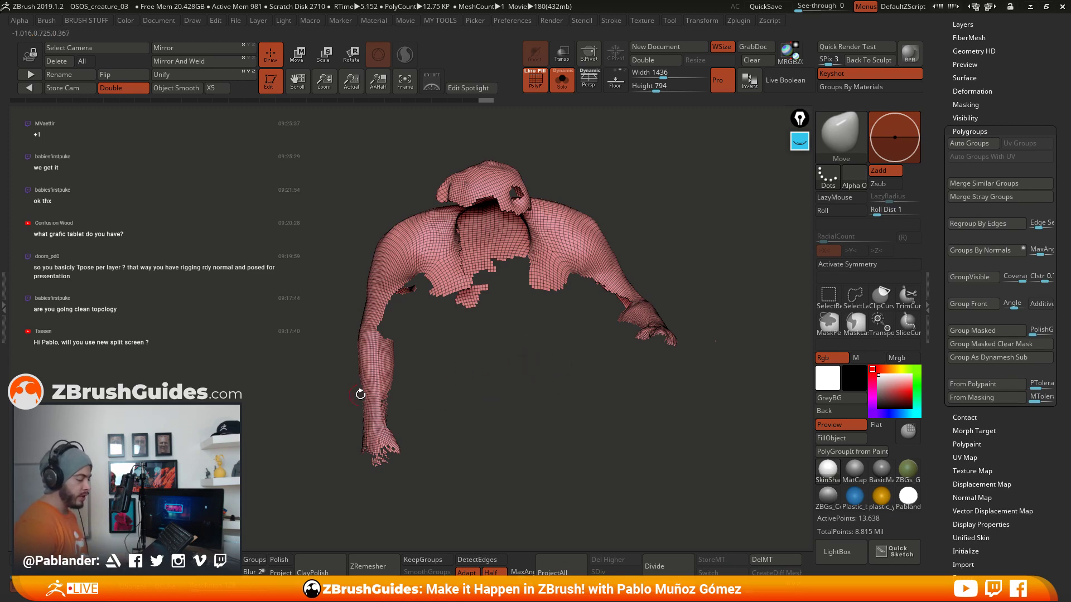
# Step: Hide the stray pieces hanging below the middle of the isolated back's lower edge
pyautogui.moveTo(458, 300); pyautogui.dragTo(473, 284, button='right')
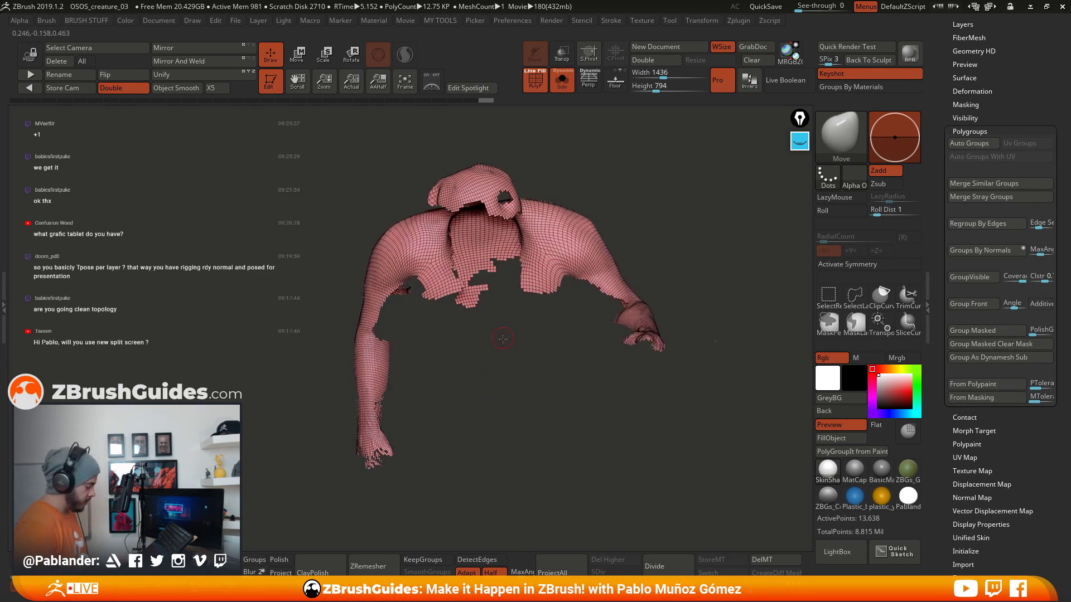
pyautogui.moveTo(503, 338)
pyautogui.mouseDown(button='right')
pyautogui.moveTo(536, 358)
pyautogui.moveTo(650, 356)
pyautogui.moveTo(570, 369)
pyautogui.moveTo(576, 384)
pyautogui.moveTo(577, 339)
pyautogui.mouseUp(button='right')
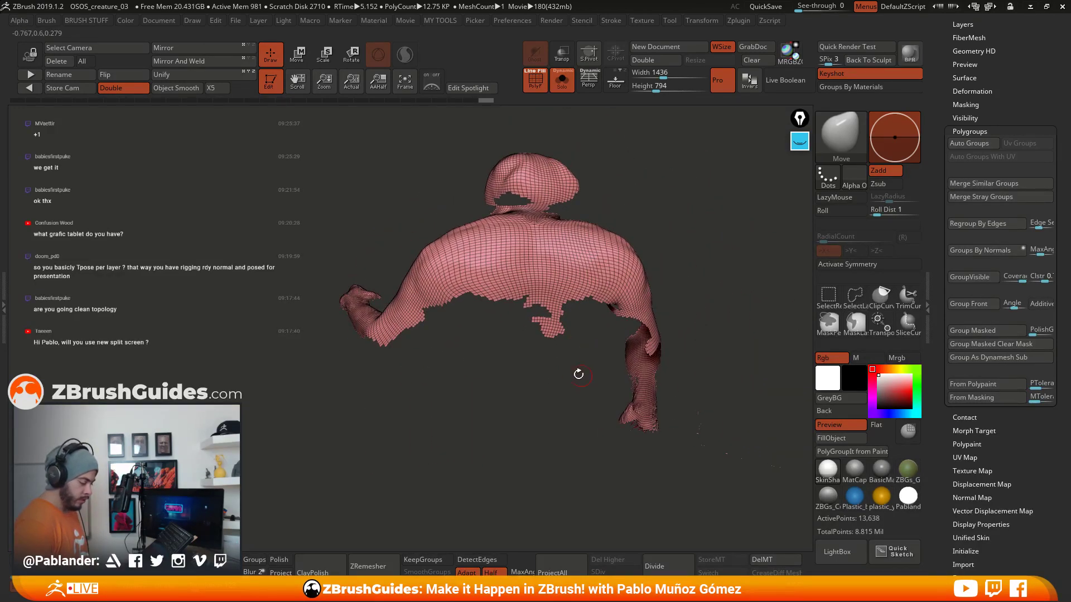
pyautogui.hotkey('ctrl', 'shift')
pyautogui.moveTo(517, 299)
pyautogui.keyDown('ctrl'); pyautogui.keyDown('shift'); pyautogui.mouseDown()
pyautogui.moveTo(505, 357)
pyautogui.moveTo(518, 304)
pyautogui.mouseUp(); pyautogui.keyUp('shift'); pyautogui.keyUp('ctrl')
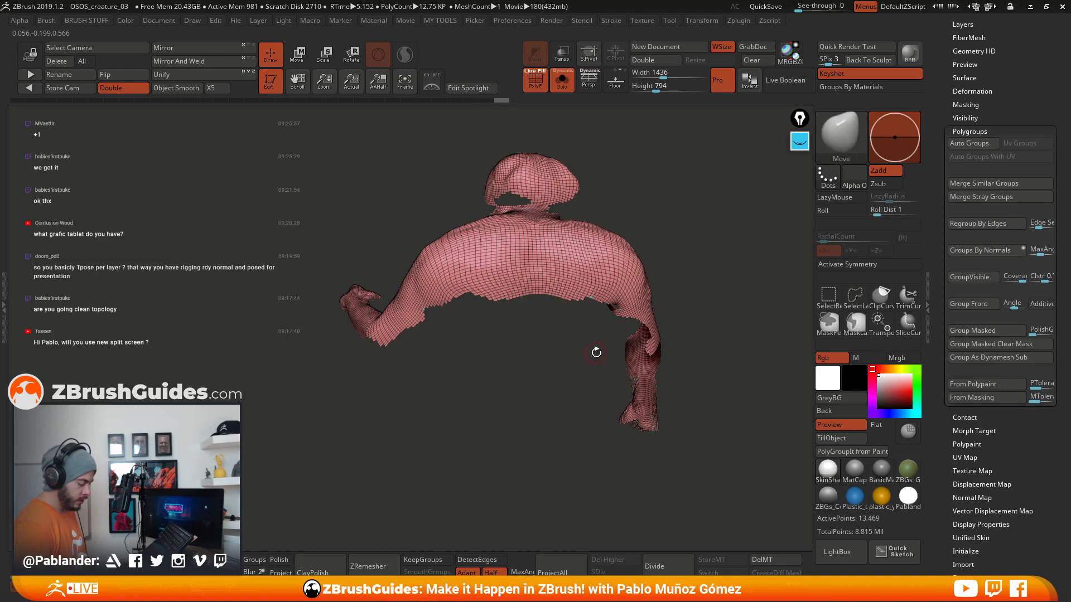
# Step: Hide the stray elbow spike and both hands from the isolated upper body, keeping the forearms
pyautogui.moveTo(731, 334)
pyautogui.mouseDown(button='right')
pyautogui.moveTo(671, 278)
pyautogui.moveTo(629, 320)
pyautogui.mouseUp(button='right')
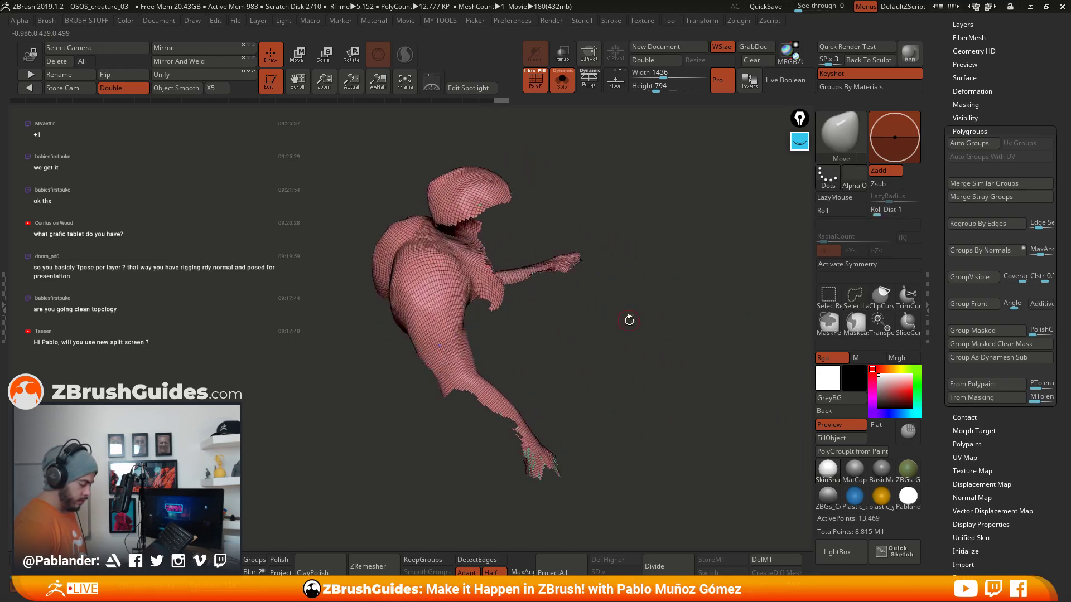
pyautogui.hotkey('ctrl', 'shift')
pyautogui.keyDown('ctrl'); pyautogui.keyDown('shift'); pyautogui.moveTo(405, 411); pyautogui.dragTo(483, 433); pyautogui.keyUp('shift'); pyautogui.keyUp('ctrl')
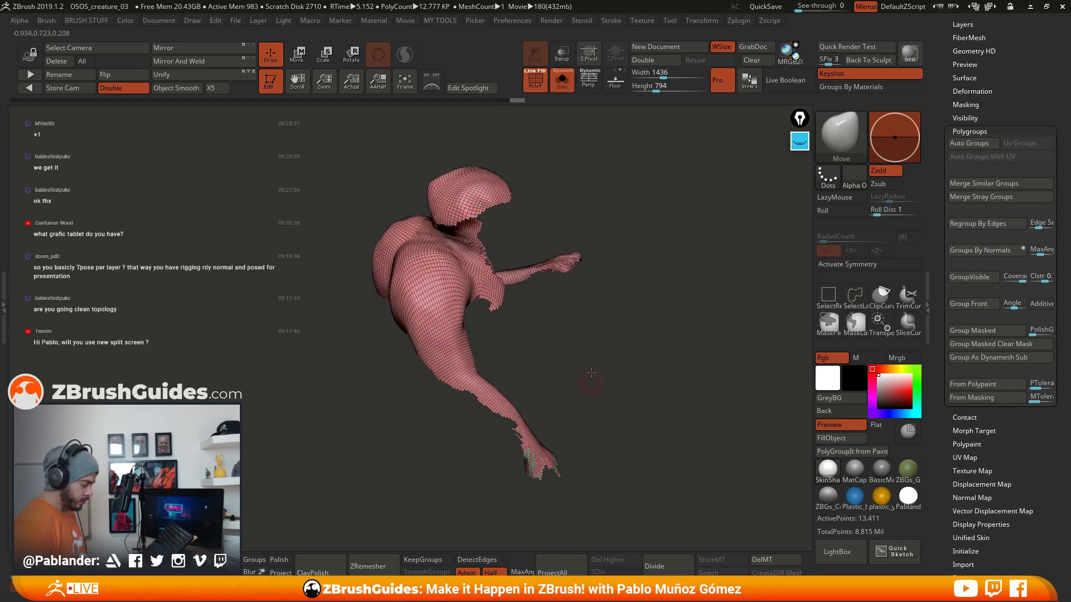
pyautogui.moveTo(591, 372)
pyautogui.mouseDown(button='right')
pyautogui.moveTo(569, 377)
pyautogui.moveTo(521, 340)
pyautogui.mouseUp(button='right')
pyautogui.hotkey('ctrl', 'shift')
pyautogui.moveTo(521, 340)
pyautogui.keyDown('ctrl'); pyautogui.keyDown('shift'); pyautogui.mouseDown()
pyautogui.moveTo(455, 445)
pyautogui.moveTo(630, 390)
pyautogui.moveTo(631, 349)
pyautogui.mouseUp(); pyautogui.keyUp('shift'); pyautogui.keyUp('ctrl')
pyautogui.moveTo(618, 278); pyautogui.dragTo(583, 321, button='right')
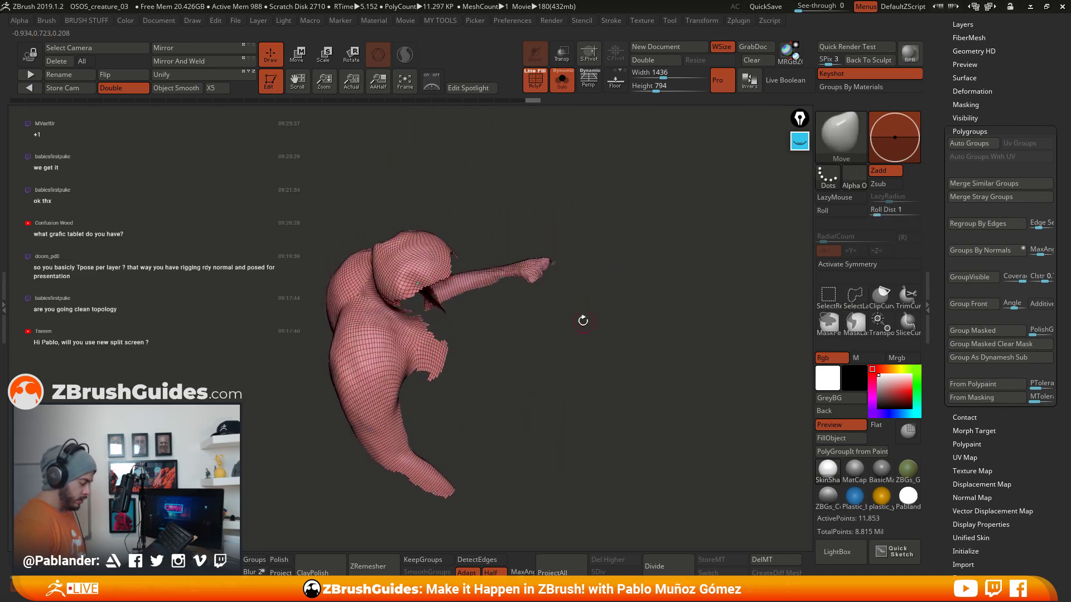
pyautogui.moveTo(497, 268)
pyautogui.keyDown('ctrl'); pyautogui.keyDown('shift'); pyautogui.mouseDown()
pyautogui.moveTo(577, 251)
pyautogui.moveTo(493, 226)
pyautogui.moveTo(495, 262)
pyautogui.mouseUp(); pyautogui.keyUp('shift'); pyautogui.keyUp('ctrl')
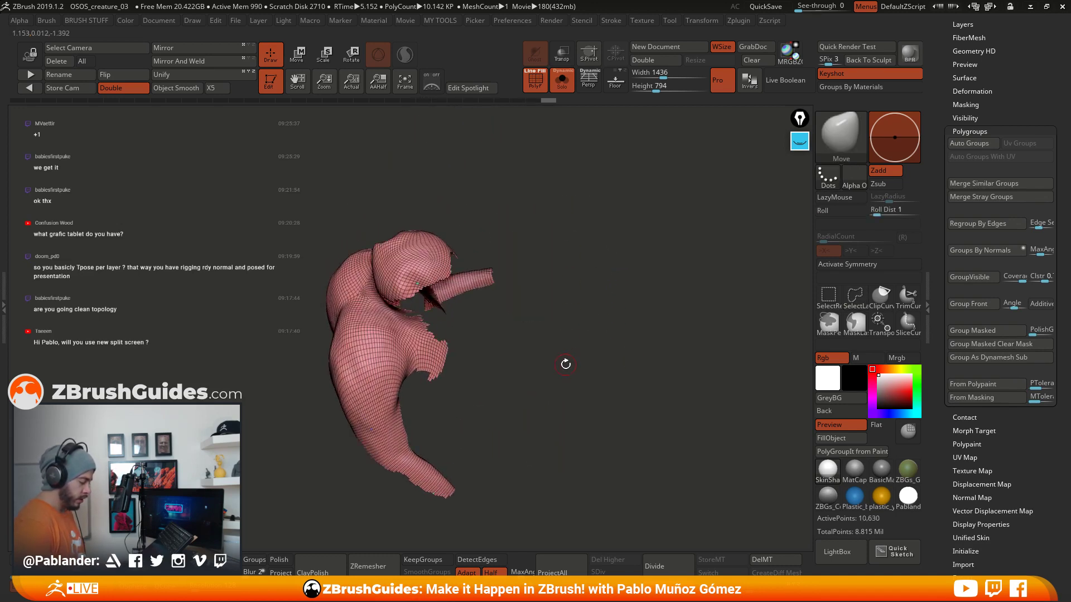
# Step: Hide the head and the neck piece from the isolated upper body
pyautogui.moveTo(565, 364)
pyautogui.mouseDown(button='right')
pyautogui.moveTo(544, 335)
pyautogui.moveTo(625, 289)
pyautogui.moveTo(460, 245)
pyautogui.moveTo(642, 240)
pyautogui.moveTo(610, 169)
pyautogui.moveTo(762, 345)
pyautogui.moveTo(673, 375)
pyautogui.moveTo(651, 220)
pyautogui.moveTo(626, 254)
pyautogui.mouseUp(button='right')
pyautogui.hotkey('ctrl', 'shift')
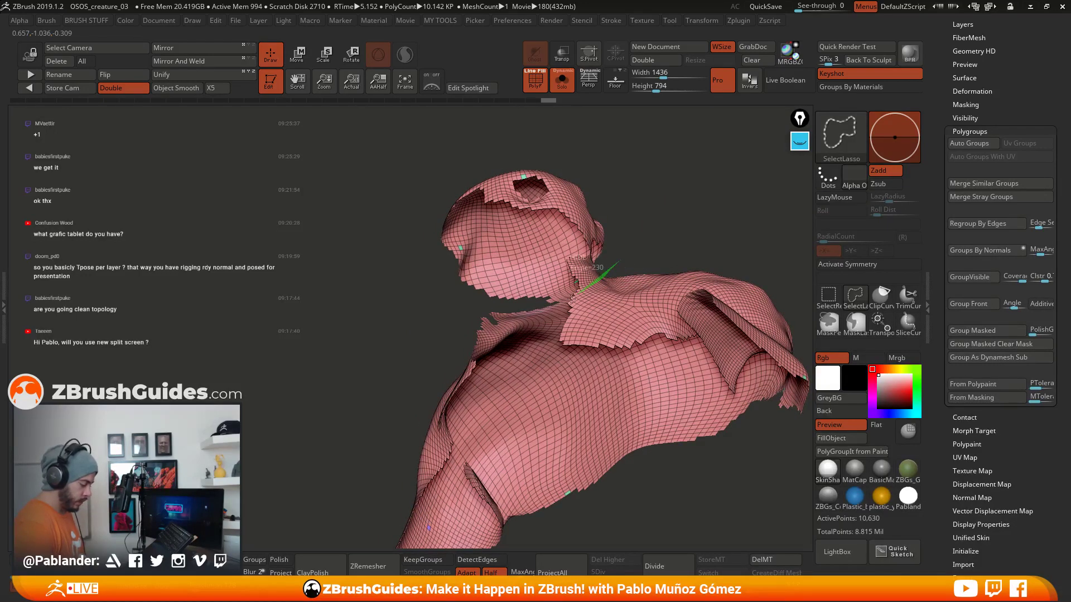
pyautogui.moveTo(404, 372); pyautogui.dragTo(640, 173)
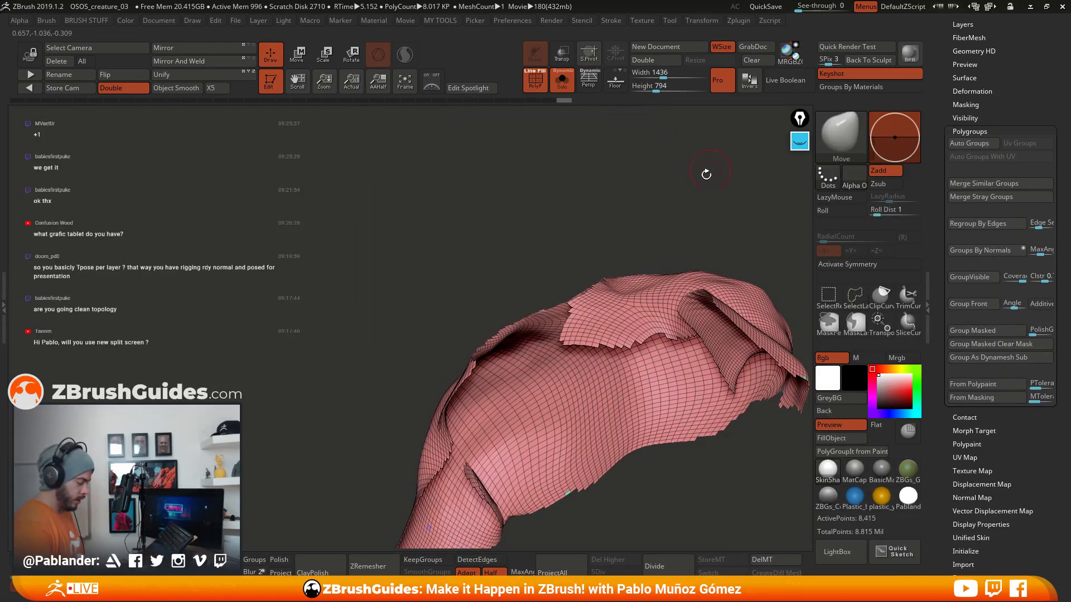
# Step: Hide the stray pieces along the lower edge and around both underarms of the isolated upper body
pyautogui.moveTo(641, 172)
pyautogui.mouseDown(button='right')
pyautogui.moveTo(613, 230)
pyautogui.moveTo(645, 289)
pyautogui.moveTo(581, 442)
pyautogui.moveTo(640, 370)
pyautogui.moveTo(576, 379)
pyautogui.moveTo(567, 391)
pyautogui.moveTo(541, 310)
pyautogui.mouseUp(button='right')
pyautogui.hotkey('ctrl', 'shift')
pyautogui.keyDown('ctrl'); pyautogui.keyDown('shift'); pyautogui.moveTo(490, 348); pyautogui.dragTo(567, 356); pyautogui.keyUp('shift'); pyautogui.keyUp('ctrl')
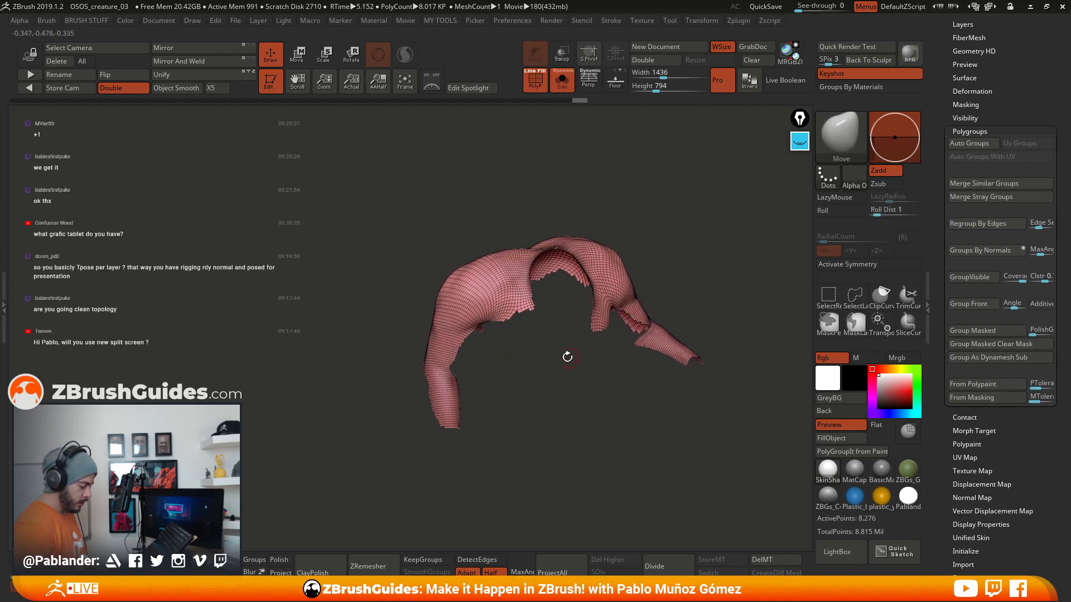
pyautogui.hotkey('ctrl', 'shift')
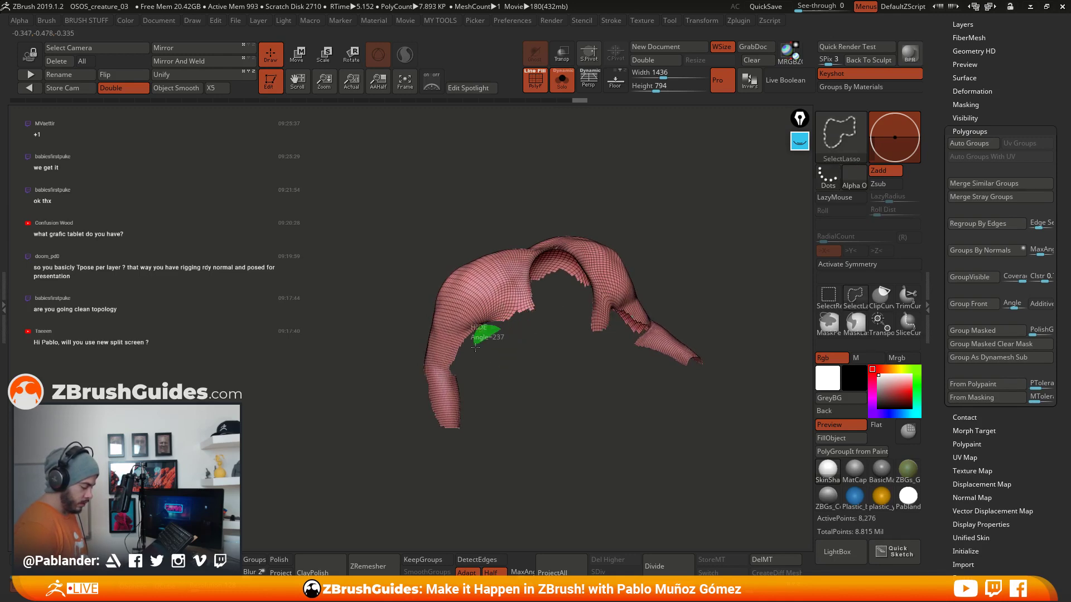
pyautogui.moveTo(475, 348)
pyautogui.keyDown('ctrl'); pyautogui.keyDown('shift'); pyautogui.mouseDown()
pyautogui.moveTo(483, 359)
pyautogui.moveTo(550, 359)
pyautogui.mouseUp(); pyautogui.keyUp('shift'); pyautogui.keyUp('ctrl')
pyautogui.hotkey('ctrl', 'shift')
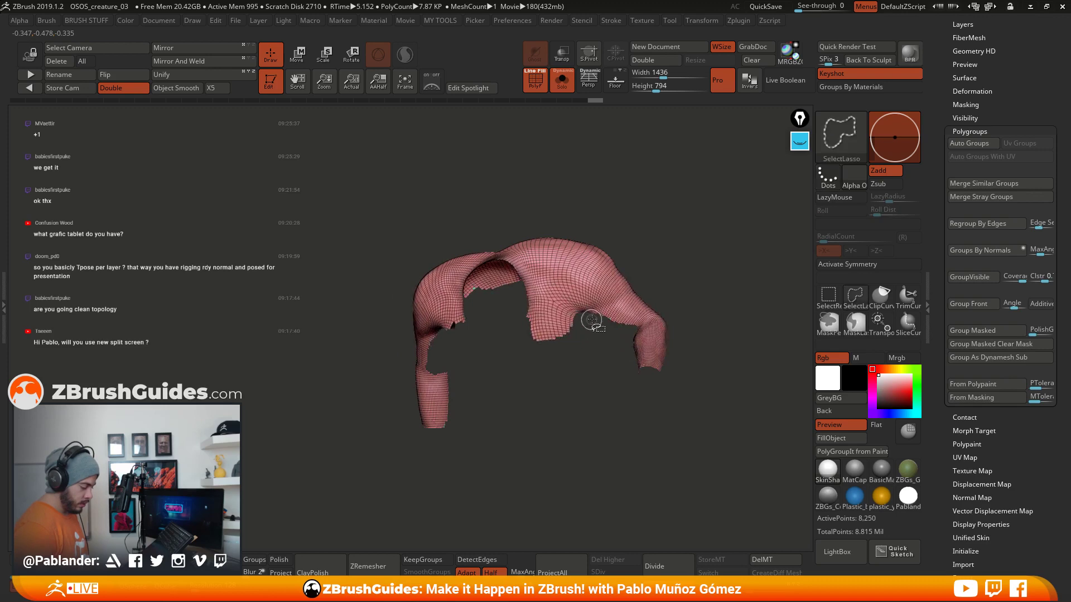
pyautogui.moveTo(534, 302)
pyautogui.keyDown('ctrl'); pyautogui.keyDown('shift'); pyautogui.mouseDown()
pyautogui.moveTo(558, 394)
pyautogui.moveTo(573, 390)
pyautogui.moveTo(566, 302)
pyautogui.moveTo(593, 318)
pyautogui.moveTo(586, 302)
pyautogui.moveTo(504, 296)
pyautogui.mouseUp(); pyautogui.keyUp('shift'); pyautogui.keyUp('ctrl')
pyautogui.hotkey('ctrl', 'shift')
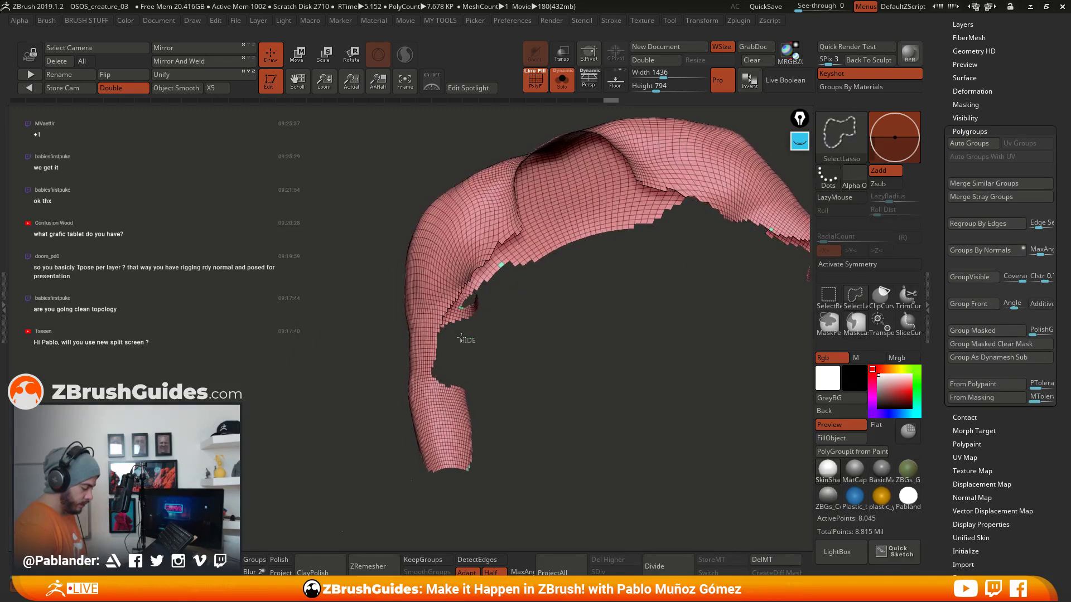
pyautogui.moveTo(556, 261)
pyautogui.keyDown('ctrl'); pyautogui.keyDown('shift'); pyautogui.mouseDown()
pyautogui.moveTo(516, 363)
pyautogui.moveTo(666, 317)
pyautogui.moveTo(602, 360)
pyautogui.moveTo(593, 295)
pyautogui.moveTo(634, 351)
pyautogui.moveTo(566, 326)
pyautogui.moveTo(568, 349)
pyautogui.moveTo(617, 352)
pyautogui.moveTo(588, 379)
pyautogui.mouseUp(); pyautogui.keyUp('shift'); pyautogui.keyUp('ctrl')
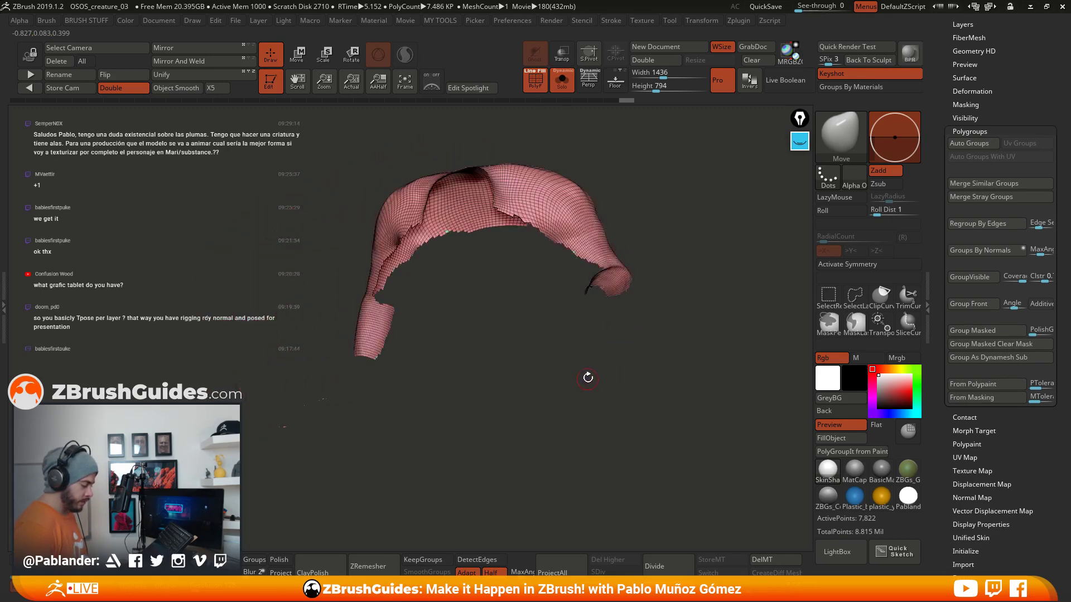
# Step: Group the visible upper body into a single new polygroup and show the whole body
pyautogui.hotkey('ctrl', 'w')
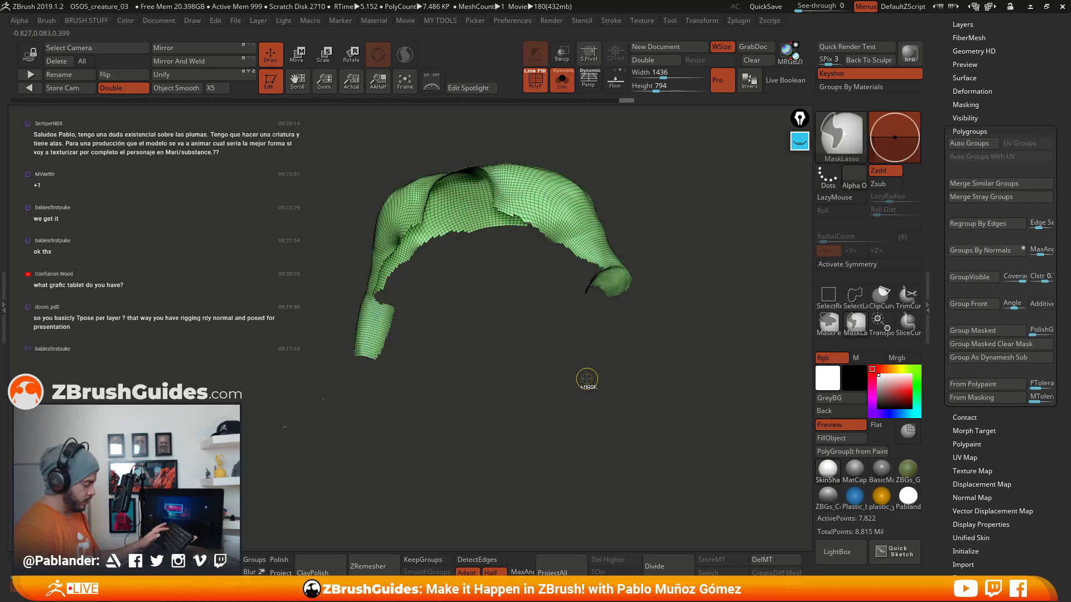
pyautogui.moveTo(565, 348); pyautogui.dragTo(572, 377)
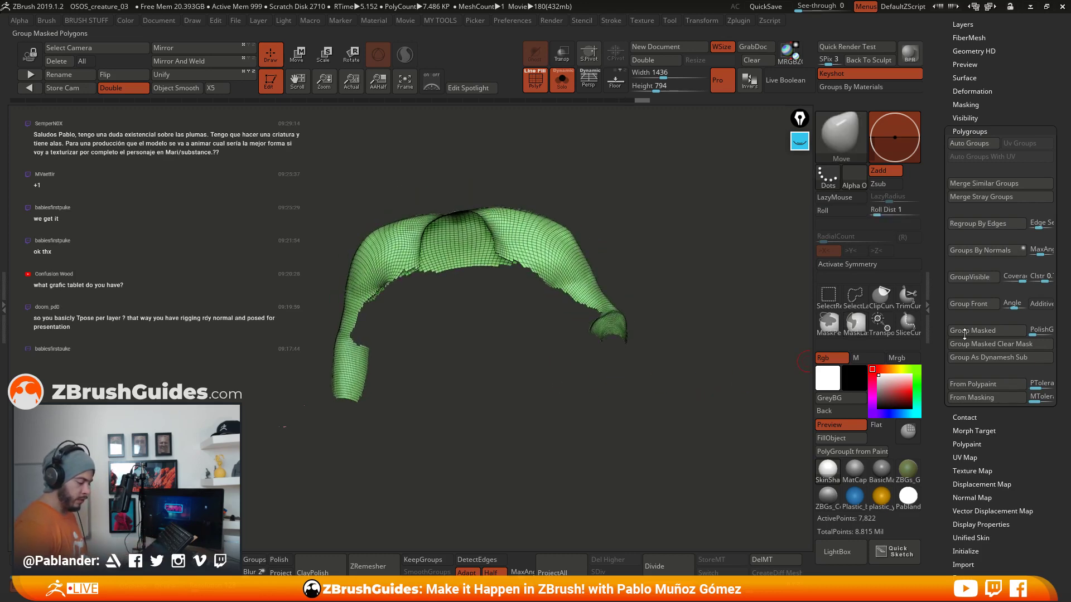
pyautogui.moveTo(609, 396); pyautogui.dragTo(591, 361)
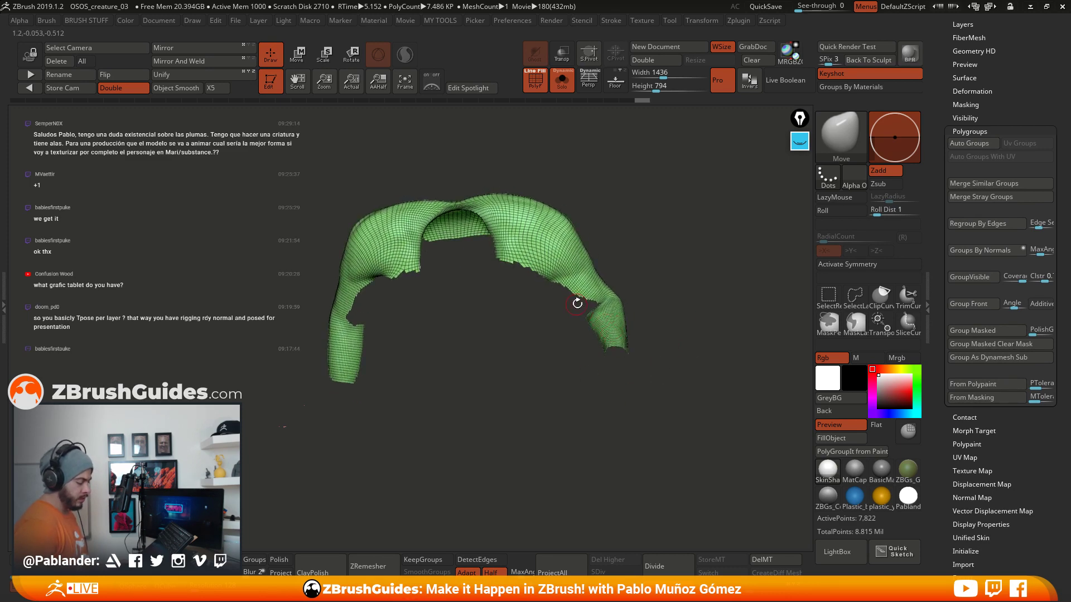
pyautogui.moveTo(630, 410)
pyautogui.mouseDown()
pyautogui.moveTo(613, 390)
pyautogui.moveTo(624, 408)
pyautogui.mouseUp()
pyautogui.keyDown('ctrl'); pyautogui.keyDown('shift'); pyautogui.click(678, 346); pyautogui.keyUp('shift'); pyautogui.keyUp('ctrl')
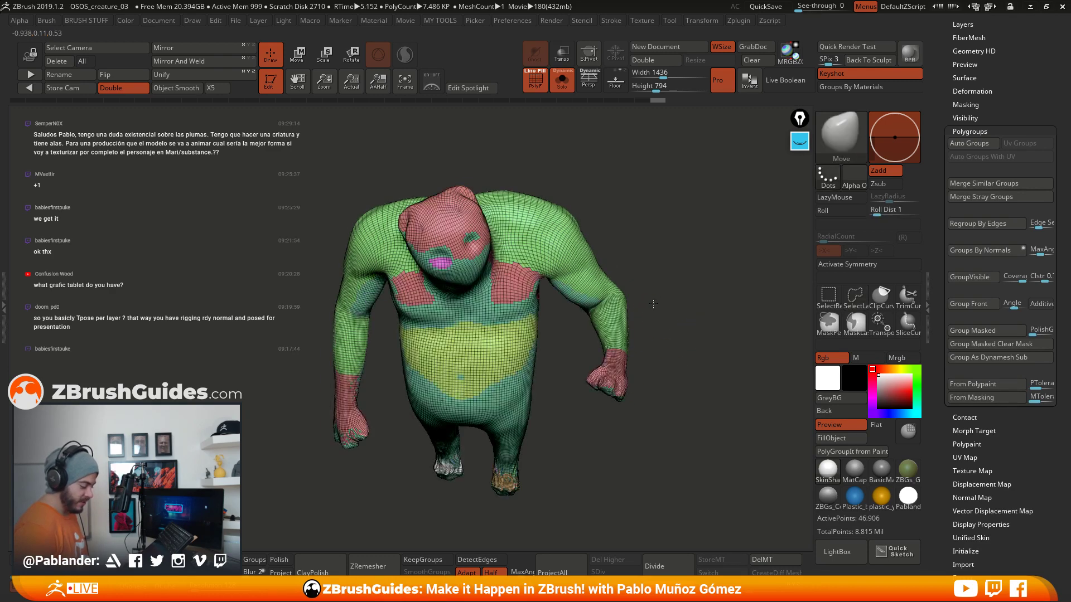
# Step: Isolate the teal body polygroup and hide its leftover patches on the shoulders and upper arms
pyautogui.moveTo(653, 304)
pyautogui.mouseDown()
pyautogui.moveTo(670, 306)
pyautogui.moveTo(614, 334)
pyautogui.mouseUp()
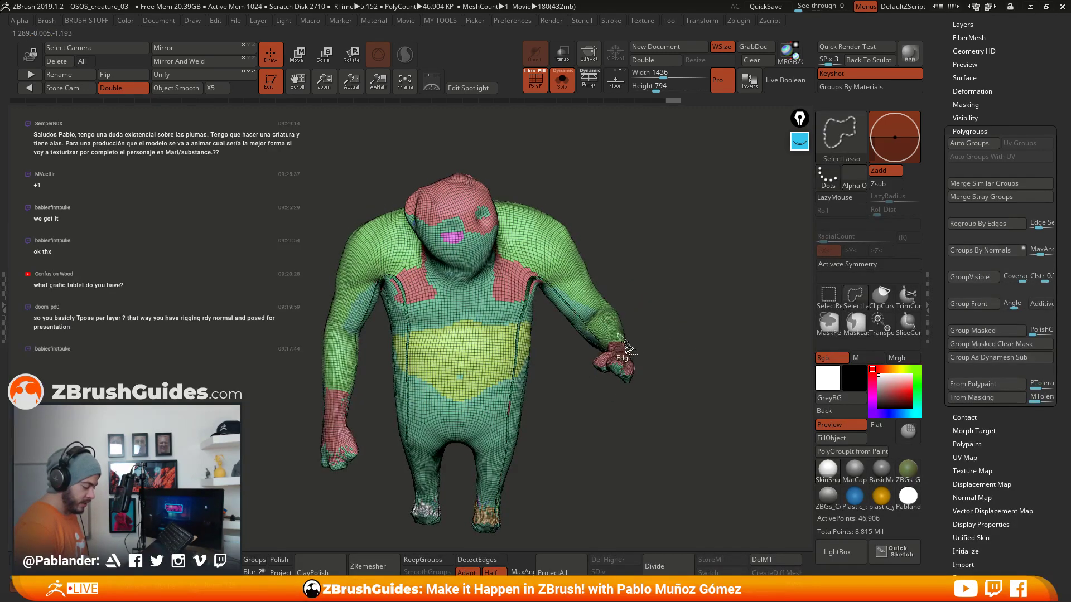
pyautogui.click(828, 294)
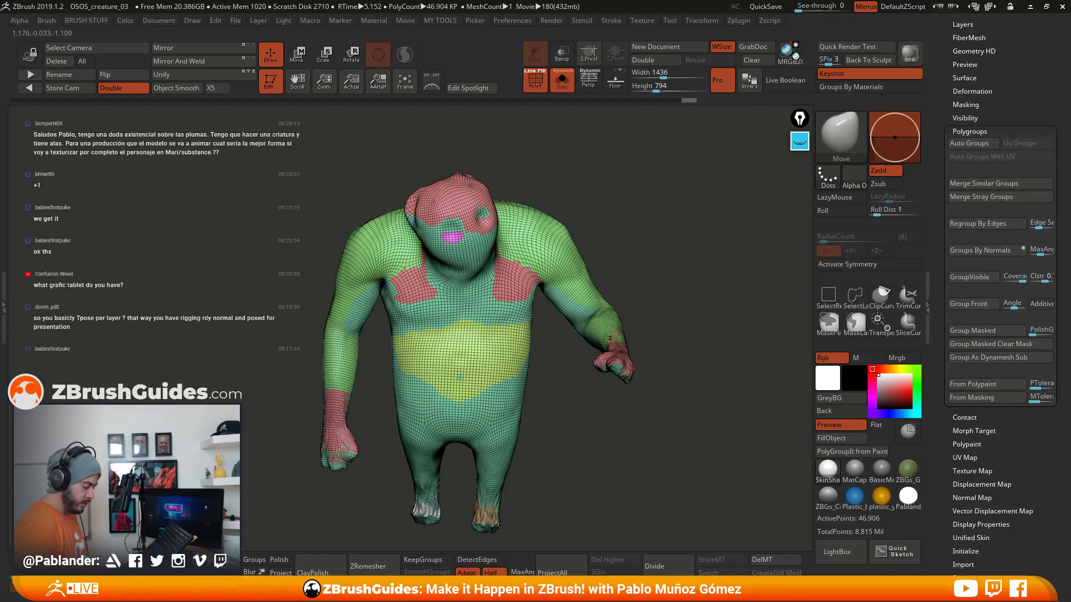
pyautogui.keyDown('ctrl'); pyautogui.keyDown('shift'); pyautogui.click(576, 312); pyautogui.keyUp('shift'); pyautogui.keyUp('ctrl')
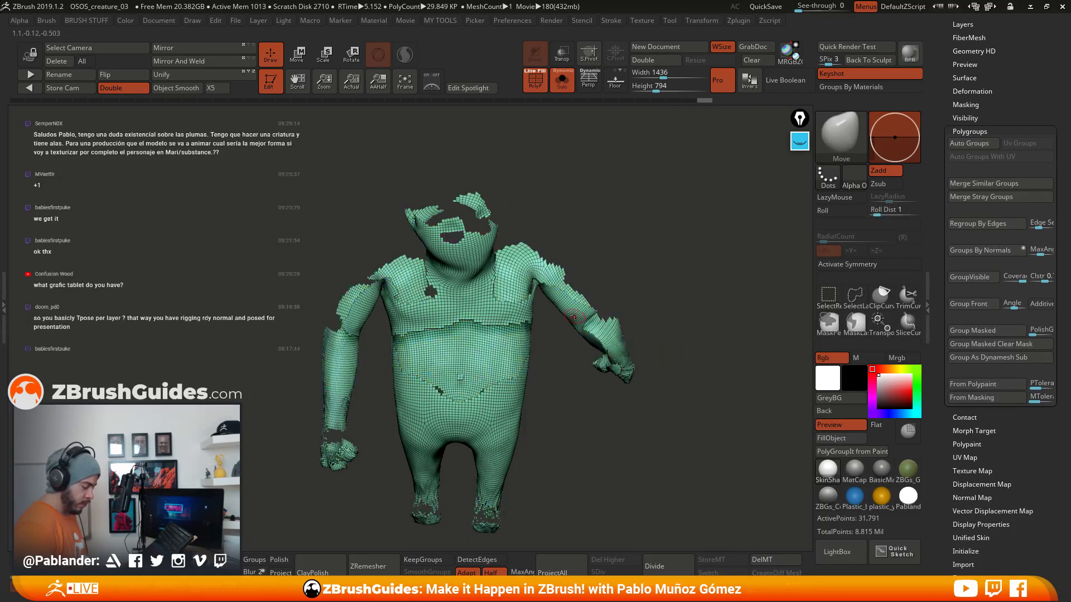
pyautogui.moveTo(750, 328)
pyautogui.mouseDown()
pyautogui.moveTo(646, 256)
pyautogui.moveTo(575, 317)
pyautogui.mouseUp()
pyautogui.hotkey('ctrl', 'shift')
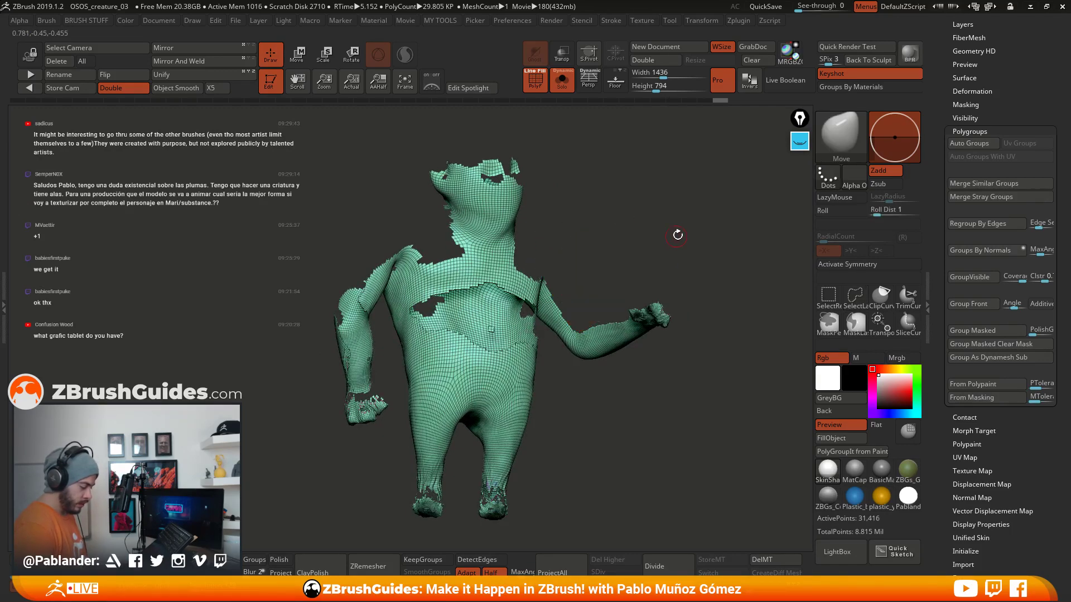
pyautogui.moveTo(676, 234); pyautogui.dragTo(635, 232)
pyautogui.hotkey('ctrl', 'shift')
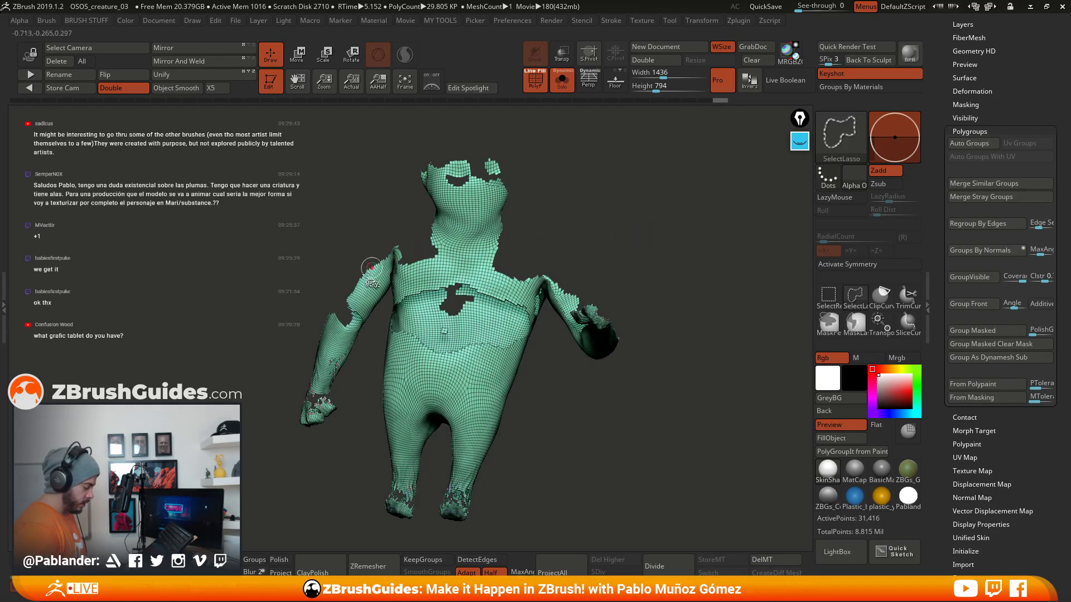
pyautogui.keyDown('ctrl'); pyautogui.keyDown('alt'); pyautogui.keyDown('shift'); pyautogui.moveTo(387, 231); pyautogui.dragTo(390, 237); pyautogui.keyUp('shift'); pyautogui.keyUp('alt'); pyautogui.keyUp('ctrl')
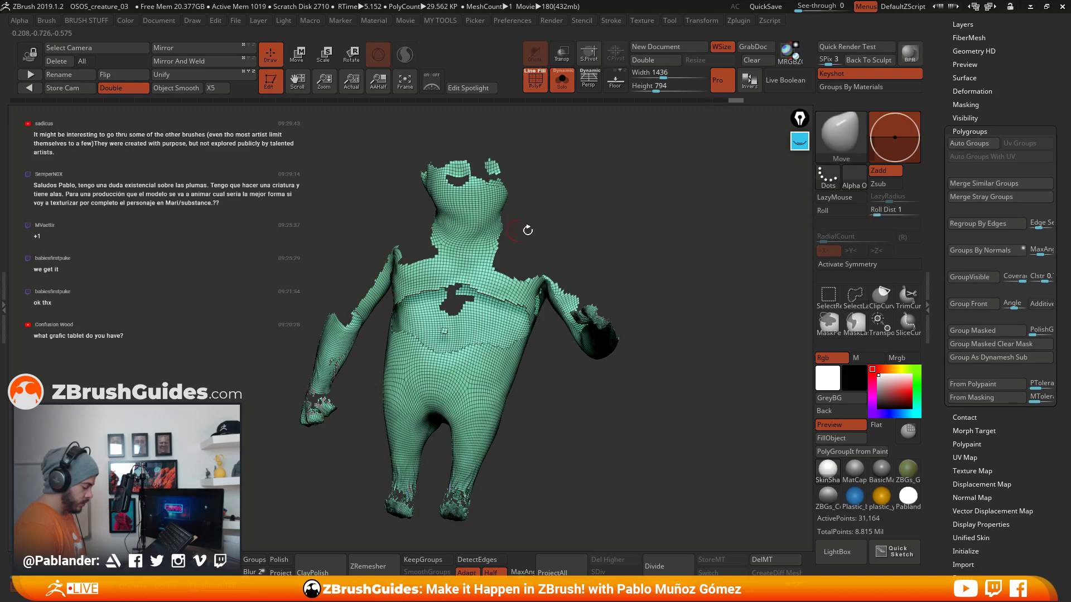
pyautogui.moveTo(674, 240)
pyautogui.mouseDown()
pyautogui.moveTo(664, 235)
pyautogui.moveTo(641, 270)
pyautogui.moveTo(641, 230)
pyautogui.mouseUp()
pyautogui.hotkey('ctrl', 'shift')
pyautogui.keyDown('ctrl'); pyautogui.keyDown('alt'); pyautogui.keyDown('shift'); pyautogui.moveTo(356, 255); pyautogui.dragTo(357, 258); pyautogui.keyUp('shift'); pyautogui.keyUp('alt'); pyautogui.keyUp('ctrl')
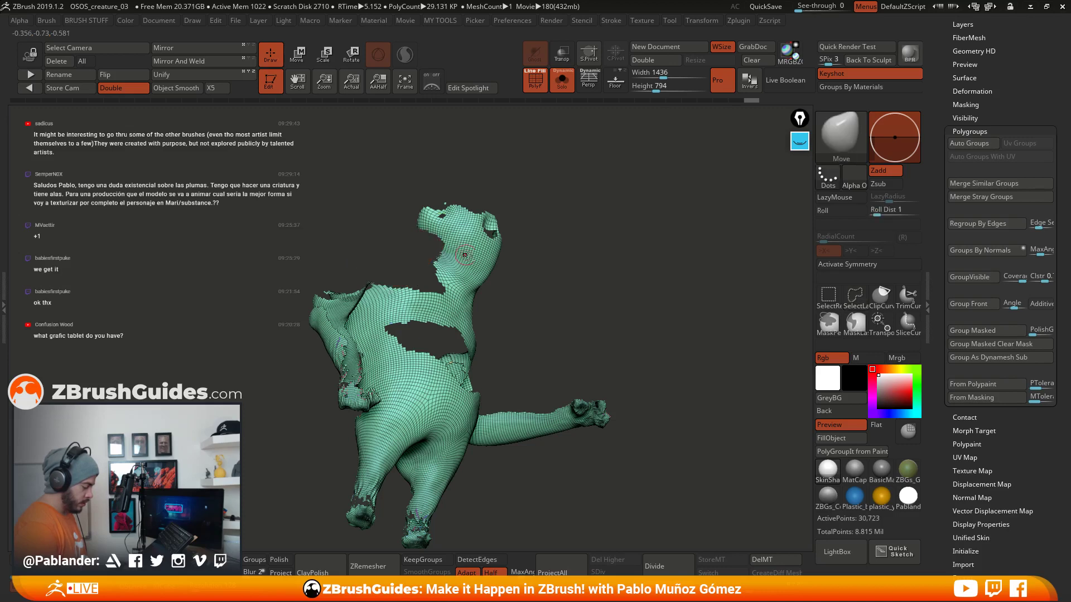
# Step: Group the remaining visible body into a new polygroup and show the whole body
pyautogui.moveTo(610, 320); pyautogui.dragTo(611, 294)
pyautogui.press('ctrl')
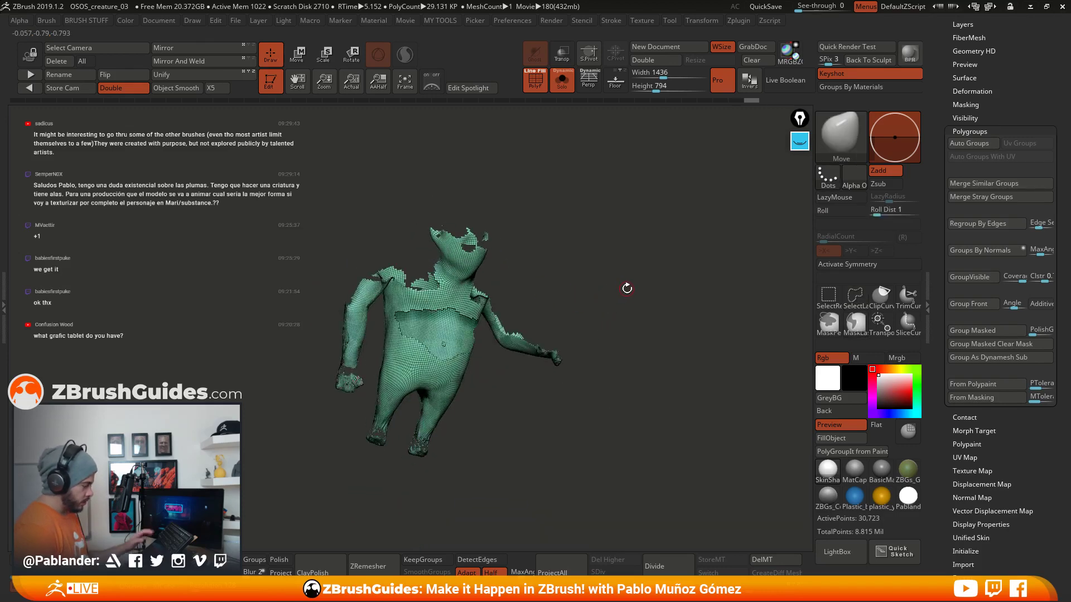
pyautogui.keyDown('ctrl'); pyautogui.keyDown('shift'); pyautogui.click(628, 301); pyautogui.keyUp('shift'); pyautogui.keyUp('ctrl')
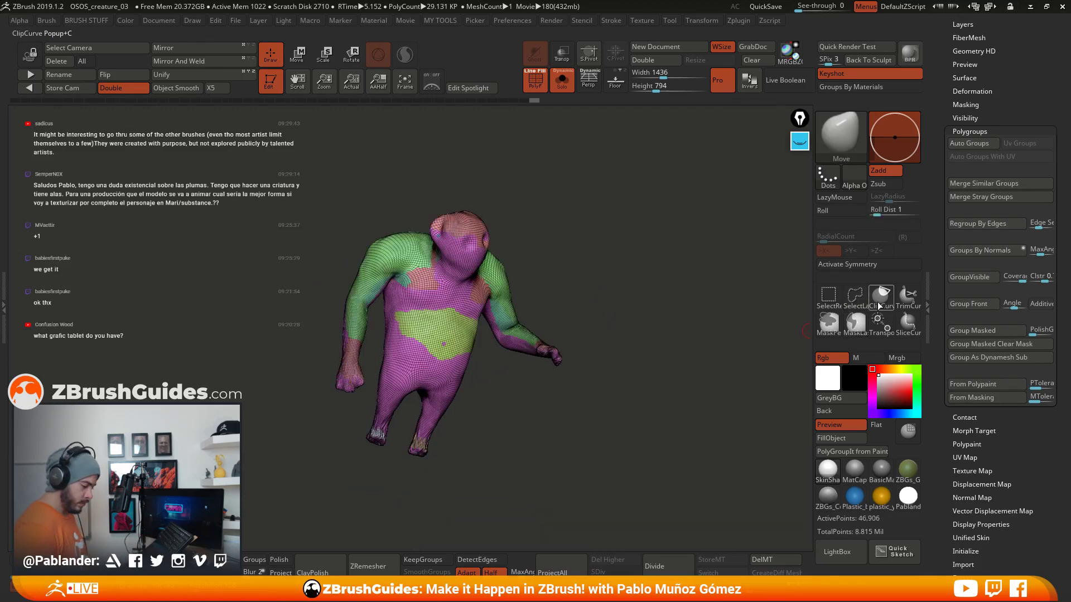
# Step: Isolate the remaining teal patches together with the green upper-body polygroup
pyautogui.keyDown('ctrl'); pyautogui.keyDown('shift'); pyautogui.click(407, 281); pyautogui.keyUp('shift'); pyautogui.keyUp('ctrl')
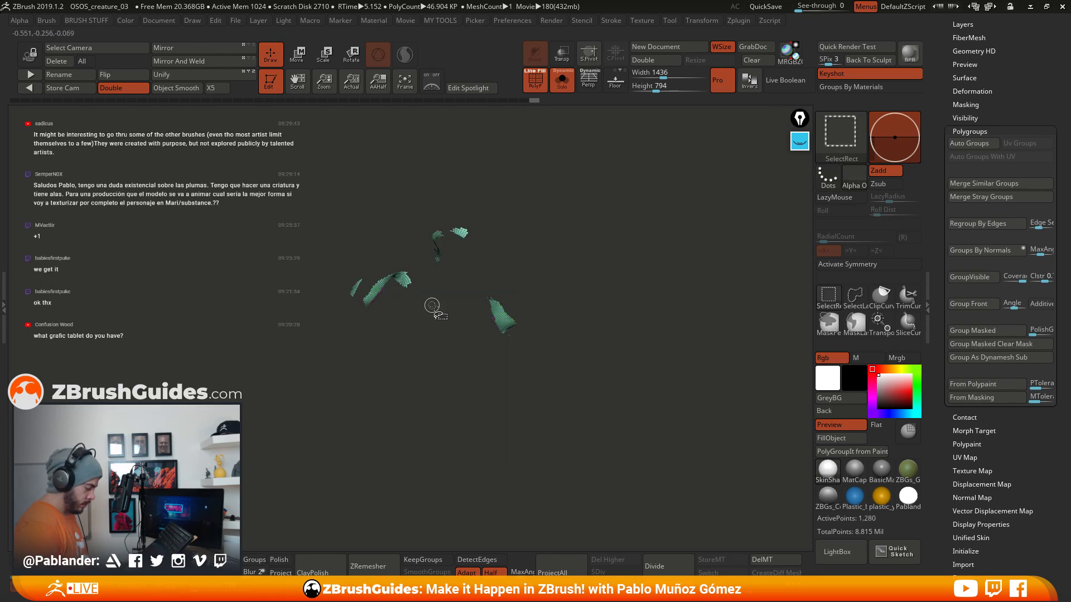
pyautogui.keyDown('ctrl'); pyautogui.keyDown('shift'); pyautogui.moveTo(435, 309); pyautogui.dragTo(544, 304); pyautogui.keyUp('shift'); pyautogui.keyUp('ctrl')
pyautogui.keyDown('ctrl'); pyautogui.keyDown('shift'); pyautogui.click(600, 296); pyautogui.keyUp('shift'); pyautogui.keyUp('ctrl')
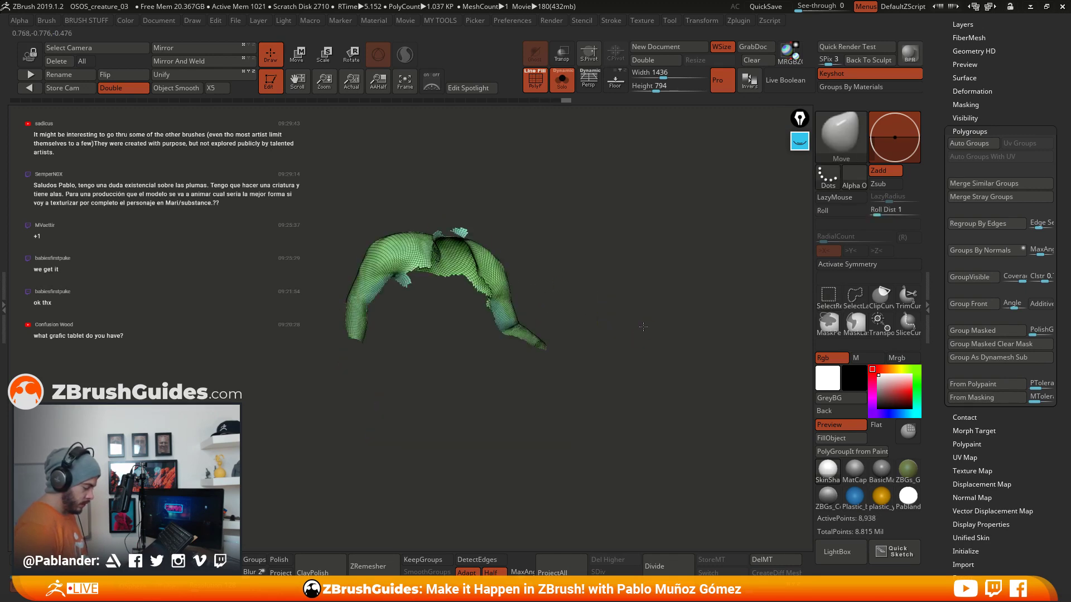
pyautogui.moveTo(631, 342)
pyautogui.mouseDown()
pyautogui.moveTo(626, 300)
pyautogui.moveTo(604, 281)
pyautogui.moveTo(653, 252)
pyautogui.moveTo(651, 278)
pyautogui.mouseUp()
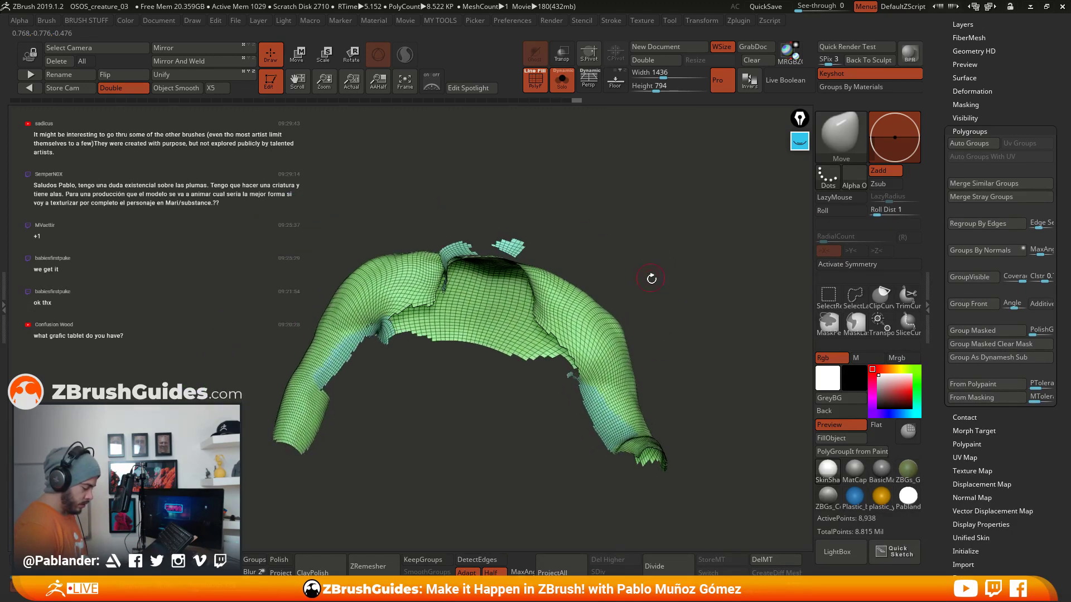
pyautogui.moveTo(589, 214); pyautogui.dragTo(661, 218)
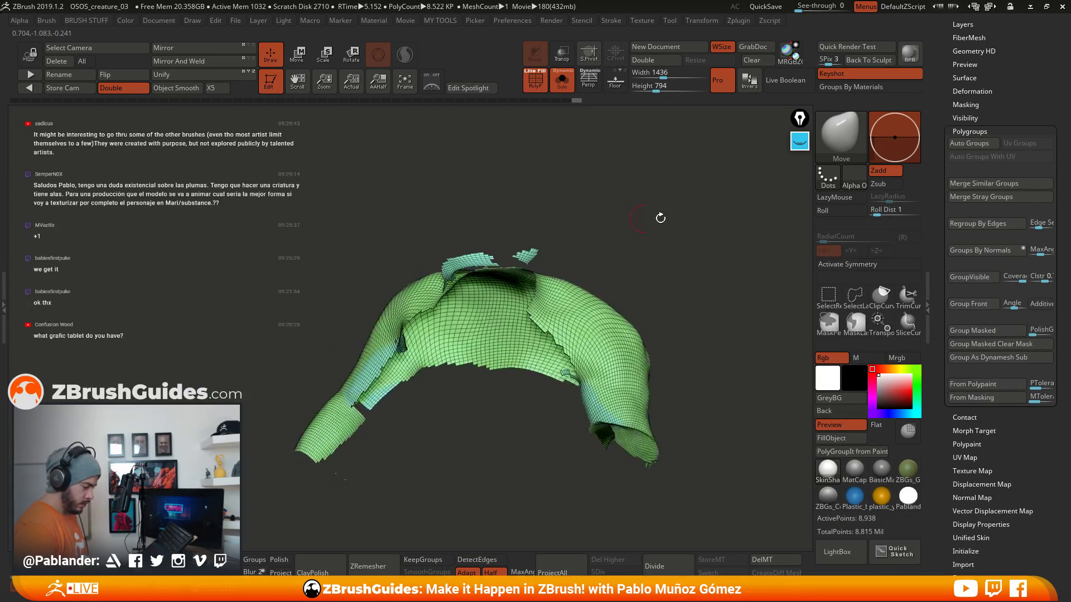
# Step: Run Auto Groups on the visible upper body and its patches, and show the whole body
pyautogui.click(972, 196)
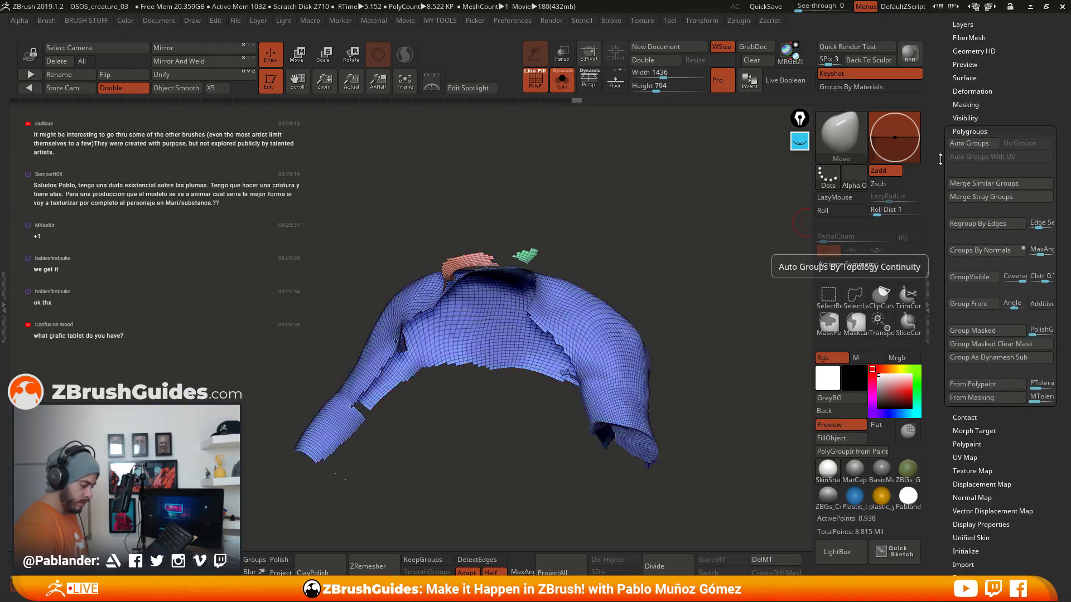
pyautogui.keyDown('ctrl'); pyautogui.keyDown('alt'); pyautogui.keyDown('shift'); pyautogui.click(528, 256); pyautogui.keyUp('shift'); pyautogui.keyUp('alt'); pyautogui.keyUp('ctrl')
pyautogui.moveTo(601, 247)
pyautogui.mouseDown()
pyautogui.moveTo(611, 307)
pyautogui.moveTo(666, 298)
pyautogui.mouseUp()
pyautogui.moveTo(399, 353); pyautogui.dragTo(532, 359)
pyautogui.keyDown('ctrl'); pyautogui.keyDown('shift'); pyautogui.click(509, 310); pyautogui.keyUp('shift'); pyautogui.keyUp('ctrl')
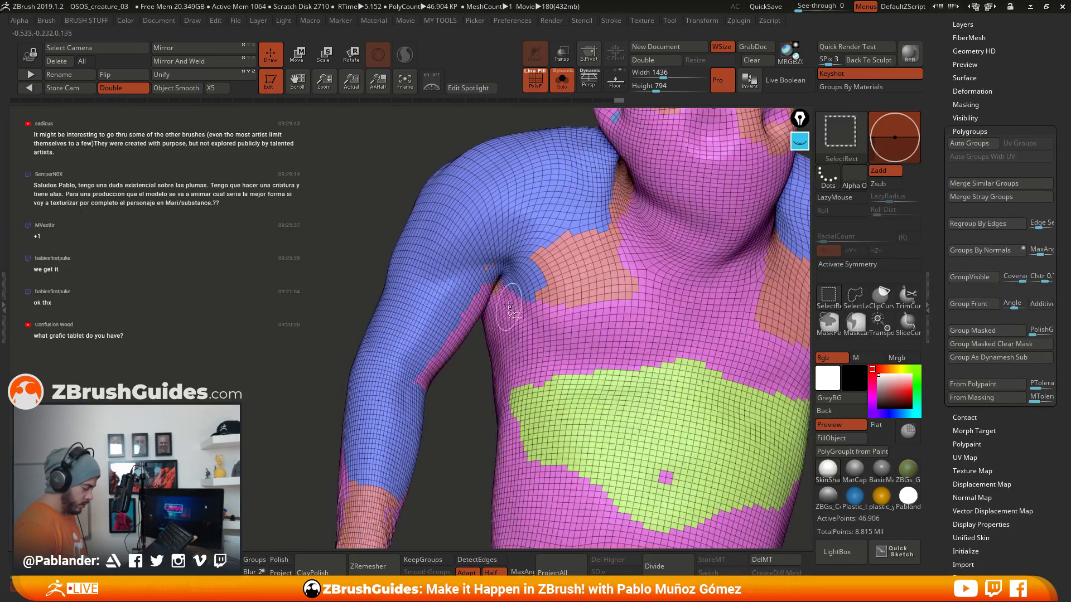
# Step: Isolate the salmon leftover patches, split them with Auto Groups and show the whole body
pyautogui.keyDown('ctrl'); pyautogui.keyDown('shift'); pyautogui.click(494, 266); pyautogui.keyUp('shift'); pyautogui.keyUp('ctrl')
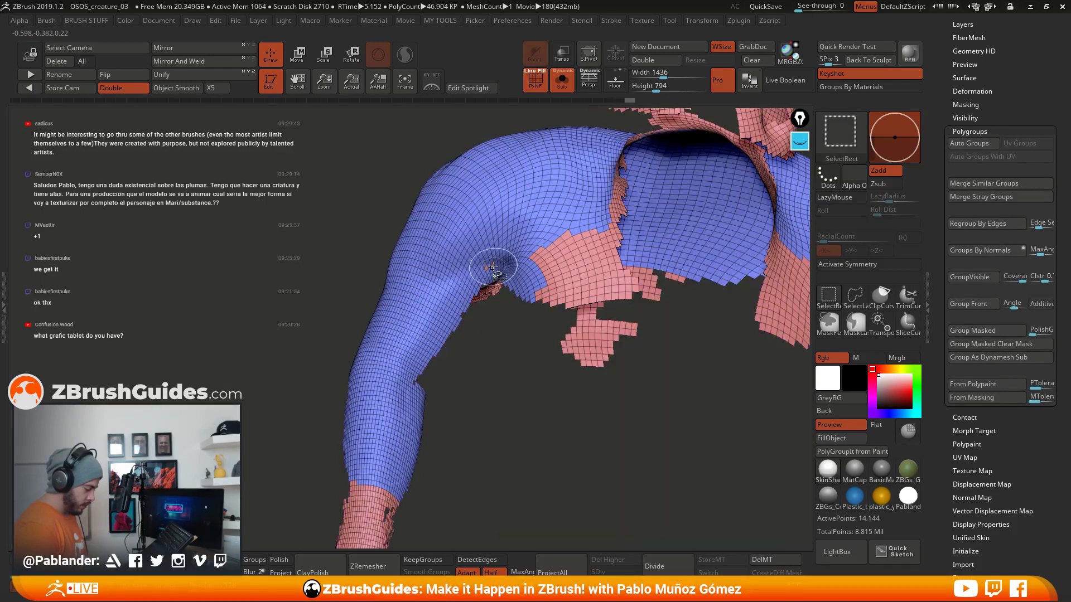
pyautogui.keyDown('ctrl'); pyautogui.keyDown('shift'); pyautogui.click(584, 355); pyautogui.keyUp('shift'); pyautogui.keyUp('ctrl')
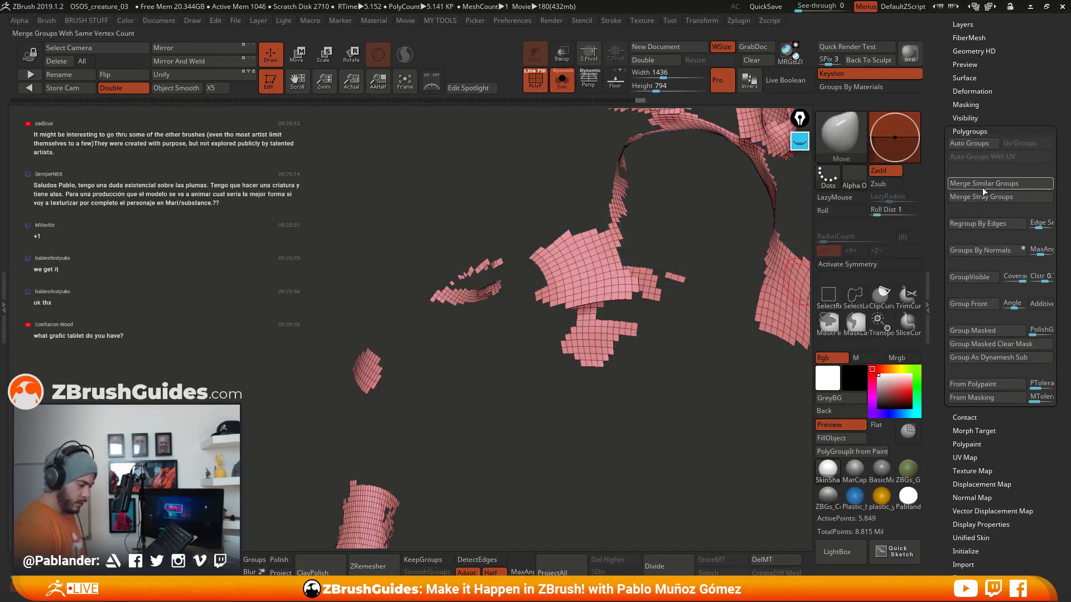
pyautogui.click(977, 142)
pyautogui.keyDown('ctrl'); pyautogui.keyDown('shift'); pyautogui.click(557, 382); pyautogui.keyUp('shift'); pyautogui.keyUp('ctrl')
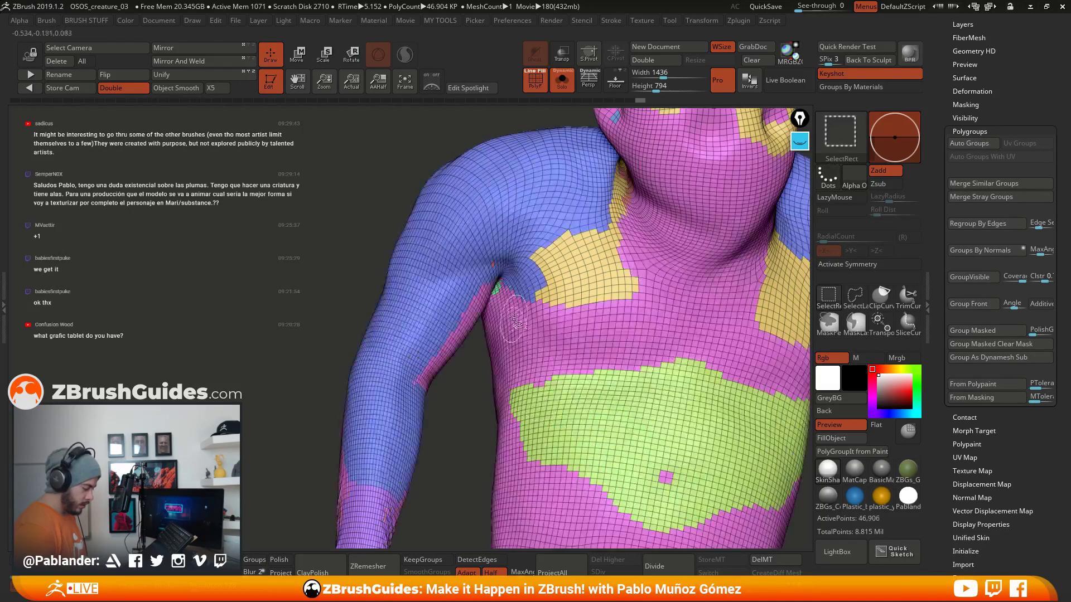
# Step: Isolate the blue upper-body polygroup by hiding it and inverting the visibility
pyautogui.keyDown('ctrl'); pyautogui.keyDown('shift'); pyautogui.click(494, 264); pyautogui.keyUp('shift'); pyautogui.keyUp('ctrl')
pyautogui.keyDown('ctrl'); pyautogui.keyDown('shift'); pyautogui.click(491, 296); pyautogui.keyUp('shift'); pyautogui.keyUp('ctrl')
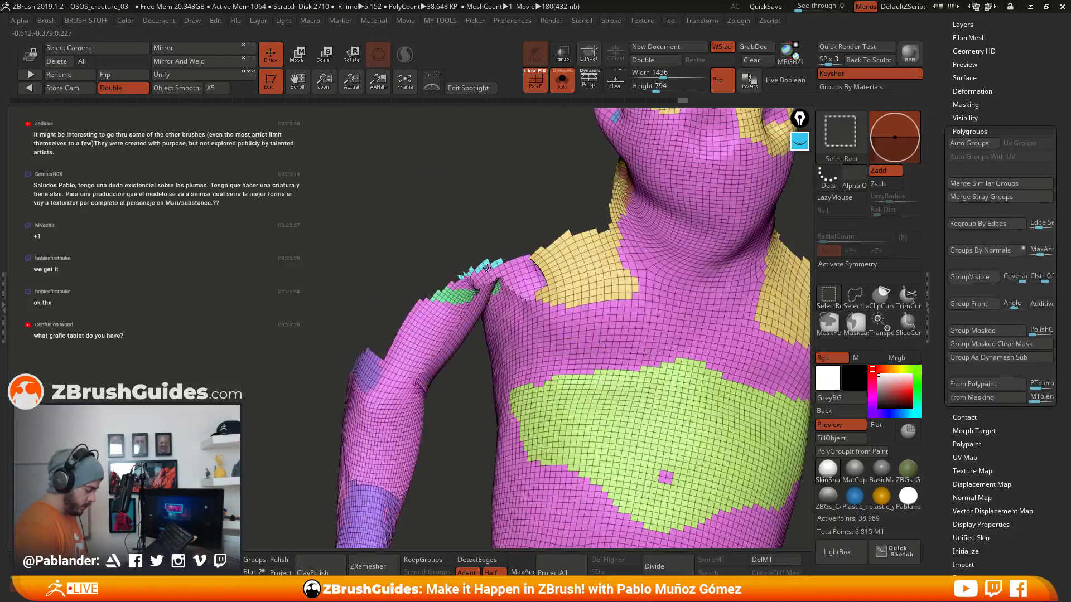
pyautogui.keyDown('ctrl'); pyautogui.keyDown('shift'); pyautogui.click(470, 402); pyautogui.keyUp('shift'); pyautogui.keyUp('ctrl')
pyautogui.moveTo(584, 366)
pyautogui.mouseDown()
pyautogui.moveTo(620, 340)
pyautogui.moveTo(531, 332)
pyautogui.moveTo(357, 362)
pyautogui.moveTo(534, 355)
pyautogui.mouseUp()
pyautogui.moveTo(561, 396); pyautogui.dragTo(803, 321)
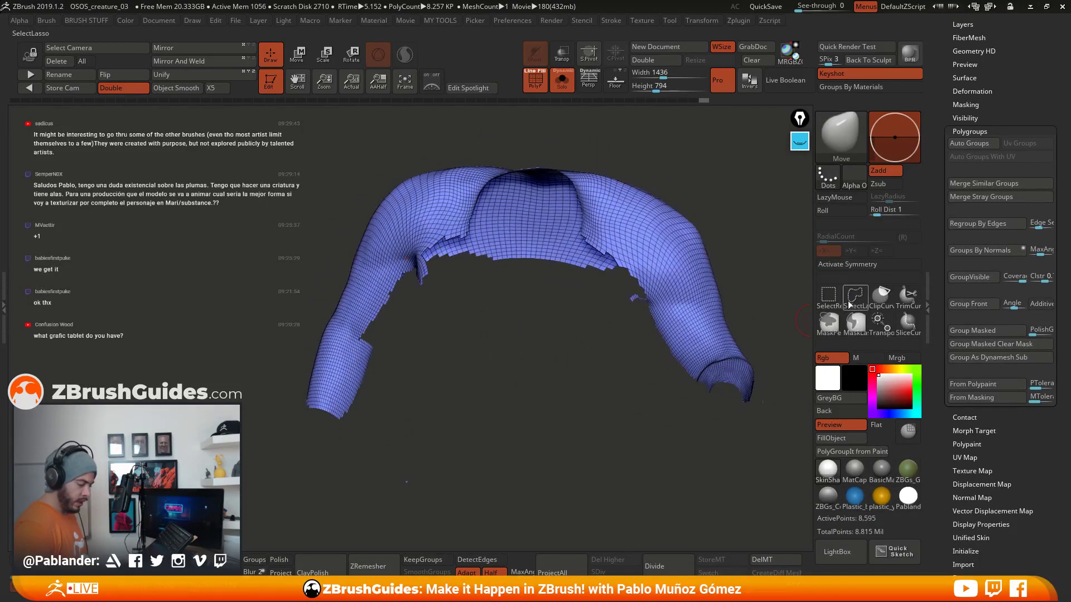
# Step: Hide the stray patches hanging under the armpit and assign the remaining visible upper body a new polygroup
pyautogui.moveTo(642, 338)
pyautogui.mouseDown()
pyautogui.moveTo(640, 318)
pyautogui.moveTo(602, 331)
pyautogui.moveTo(637, 361)
pyautogui.mouseUp()
pyautogui.moveTo(494, 319); pyautogui.dragTo(525, 331)
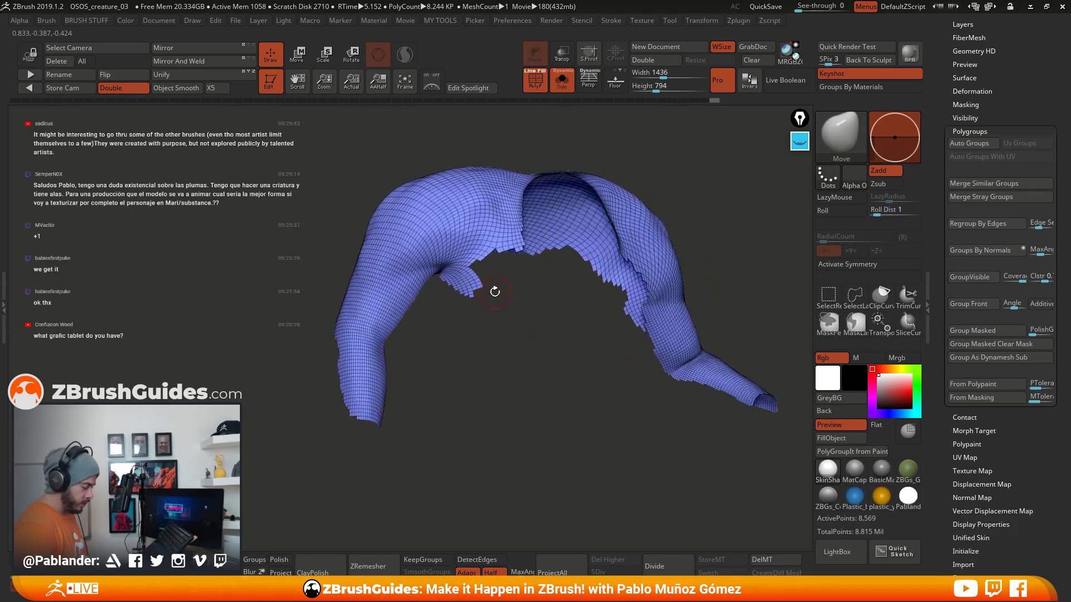
pyautogui.moveTo(441, 274)
pyautogui.keyDown('ctrl'); pyautogui.keyDown('shift'); pyautogui.mouseDown()
pyautogui.moveTo(468, 321)
pyautogui.moveTo(519, 346)
pyautogui.mouseUp(); pyautogui.keyUp('shift'); pyautogui.keyUp('ctrl')
pyautogui.moveTo(537, 390)
pyautogui.mouseDown()
pyautogui.moveTo(547, 357)
pyautogui.moveTo(584, 387)
pyautogui.moveTo(555, 367)
pyautogui.moveTo(505, 396)
pyautogui.moveTo(560, 411)
pyautogui.moveTo(513, 335)
pyautogui.moveTo(491, 223)
pyautogui.mouseUp()
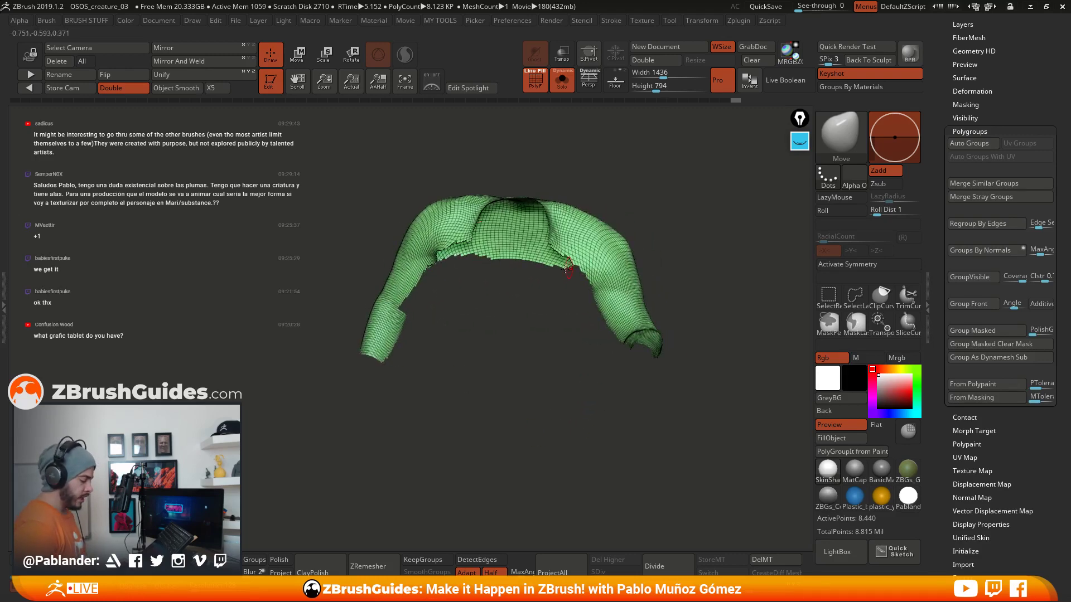
# Step: Examine the isolated upper body from several angles, checking the neckline, armpits and sleeve edges
pyautogui.moveTo(568, 267); pyautogui.dragTo(607, 285)
pyautogui.moveTo(544, 406); pyautogui.dragTo(579, 406)
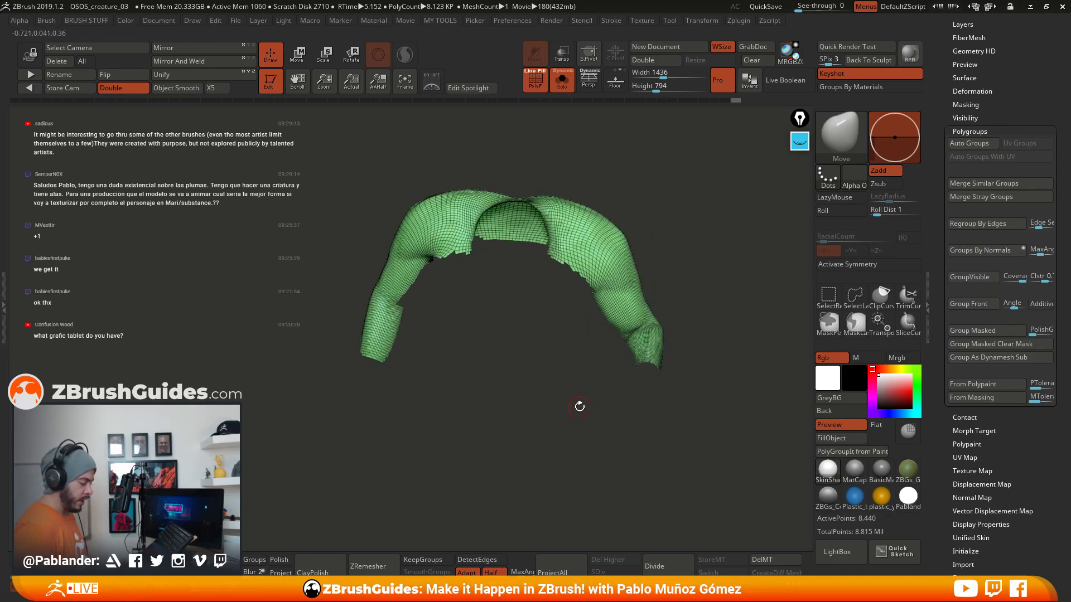
pyautogui.moveTo(540, 330); pyautogui.dragTo(560, 309)
pyautogui.moveTo(570, 436); pyautogui.dragTo(636, 377)
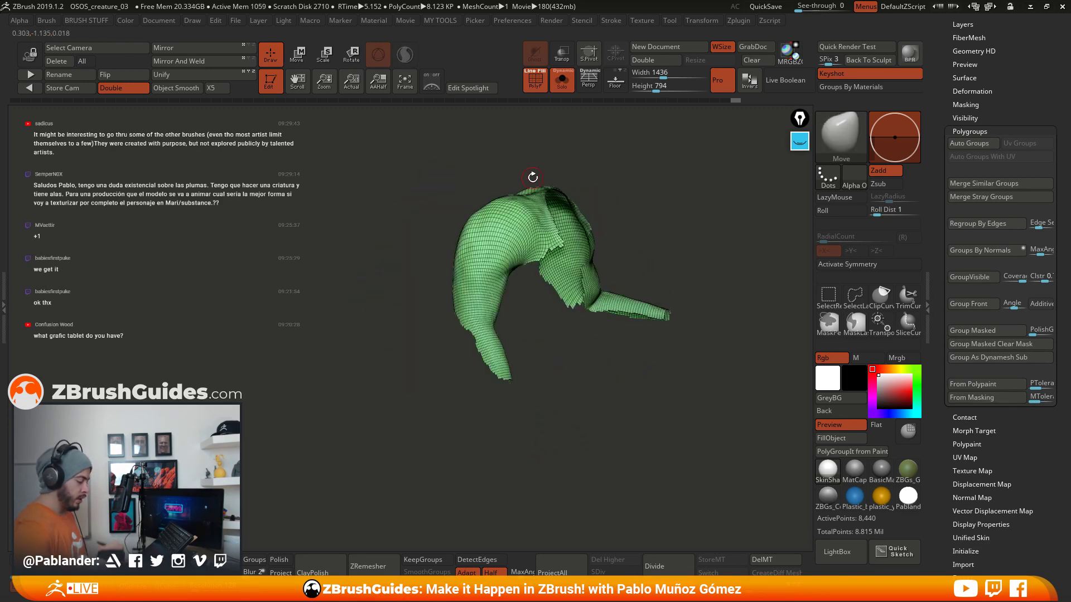
pyautogui.moveTo(532, 178); pyautogui.dragTo(556, 370)
pyautogui.moveTo(625, 382); pyautogui.dragTo(562, 388)
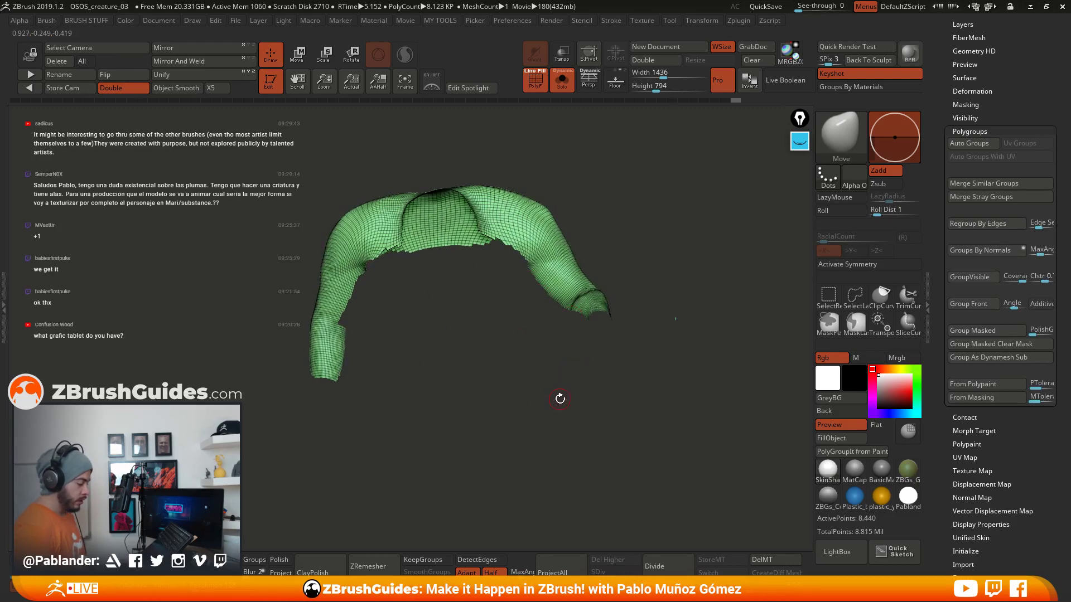
pyautogui.moveTo(562, 391); pyautogui.dragTo(575, 394)
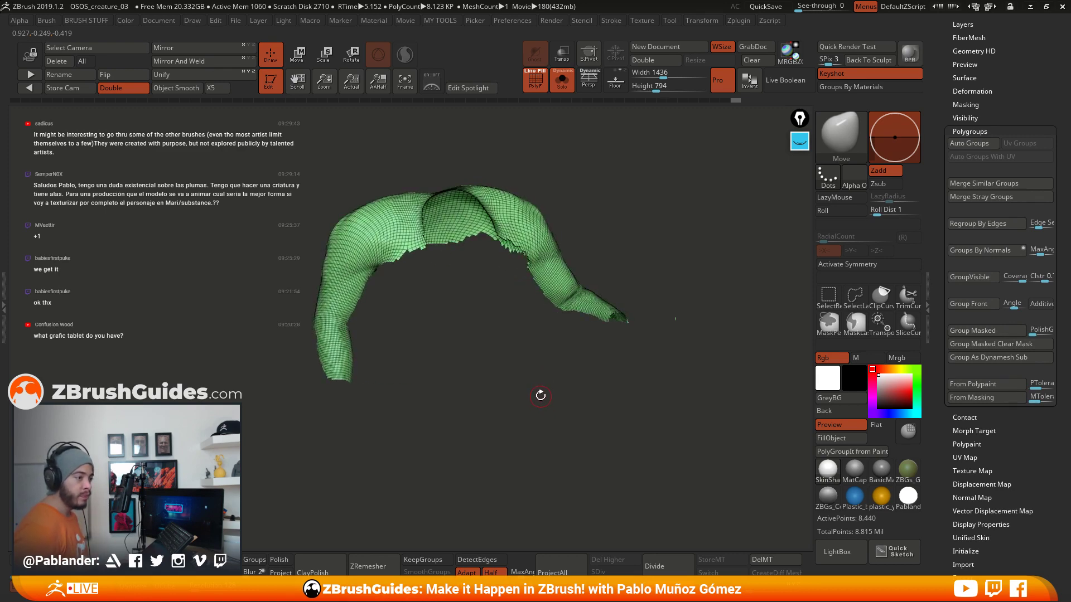
pyautogui.moveTo(530, 388); pyautogui.dragTo(557, 364)
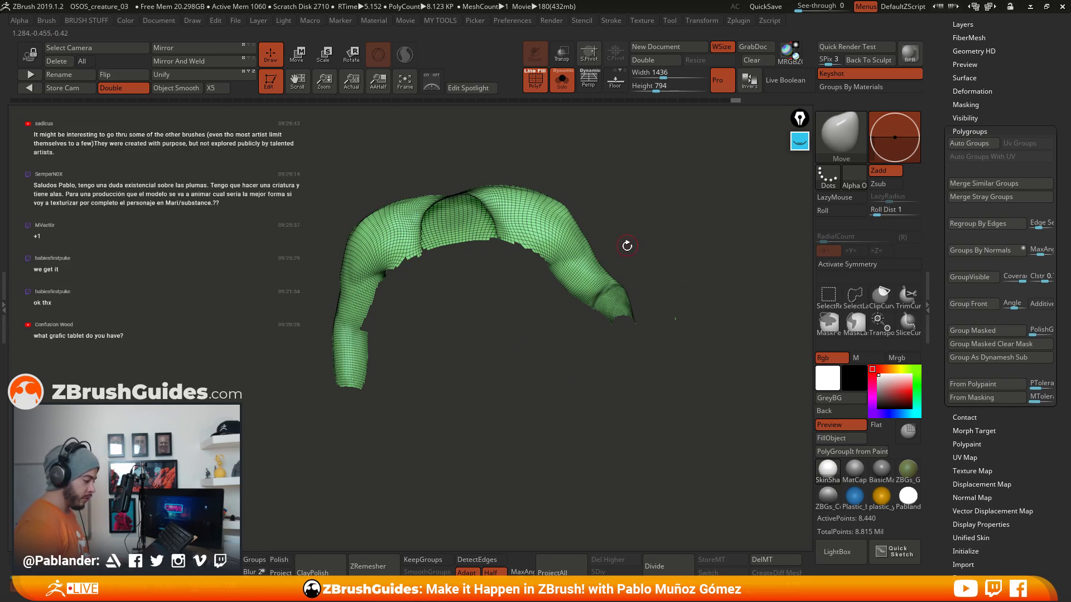
# Step: Split the hidden part of the body away from the visible upper-body region with Split Hidden
pyautogui.press('space')
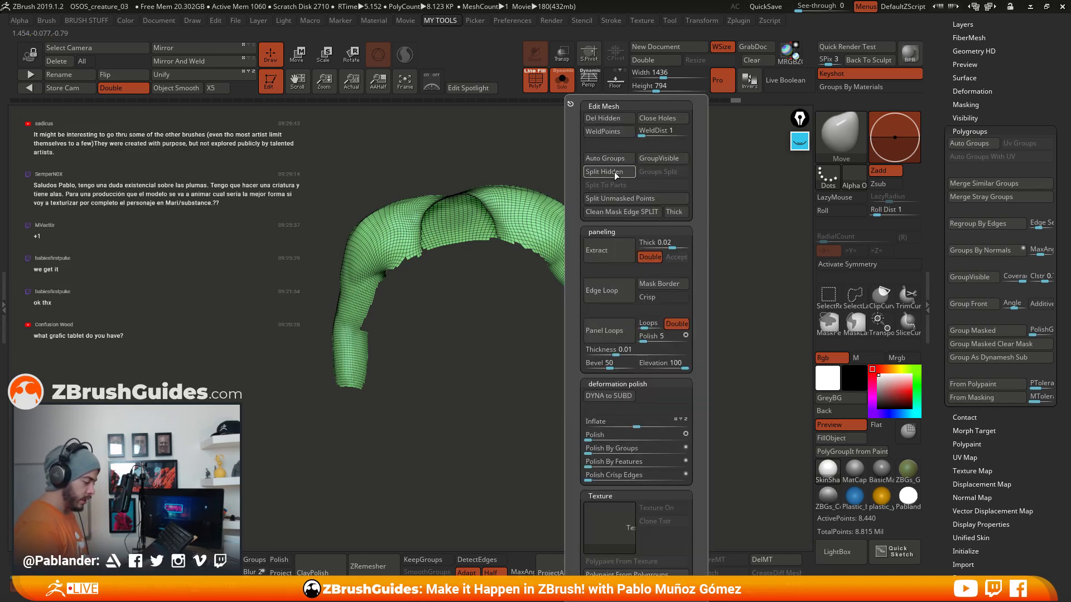
pyautogui.click(616, 174)
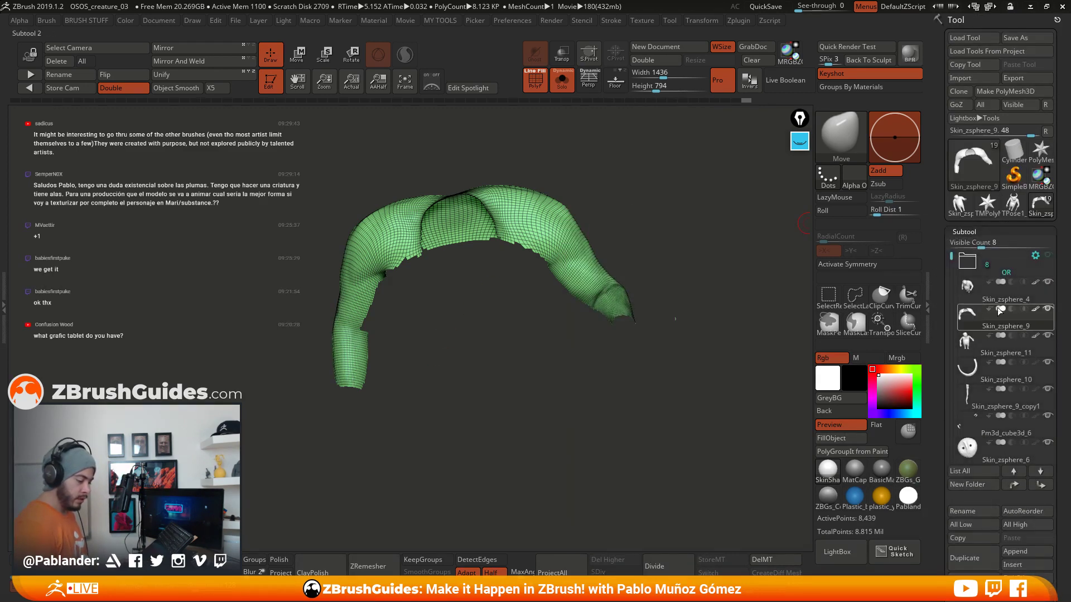
pyautogui.moveTo(554, 365)
pyautogui.mouseDown()
pyautogui.moveTo(573, 303)
pyautogui.moveTo(555, 357)
pyautogui.moveTo(571, 377)
pyautogui.moveTo(538, 371)
pyautogui.mouseUp()
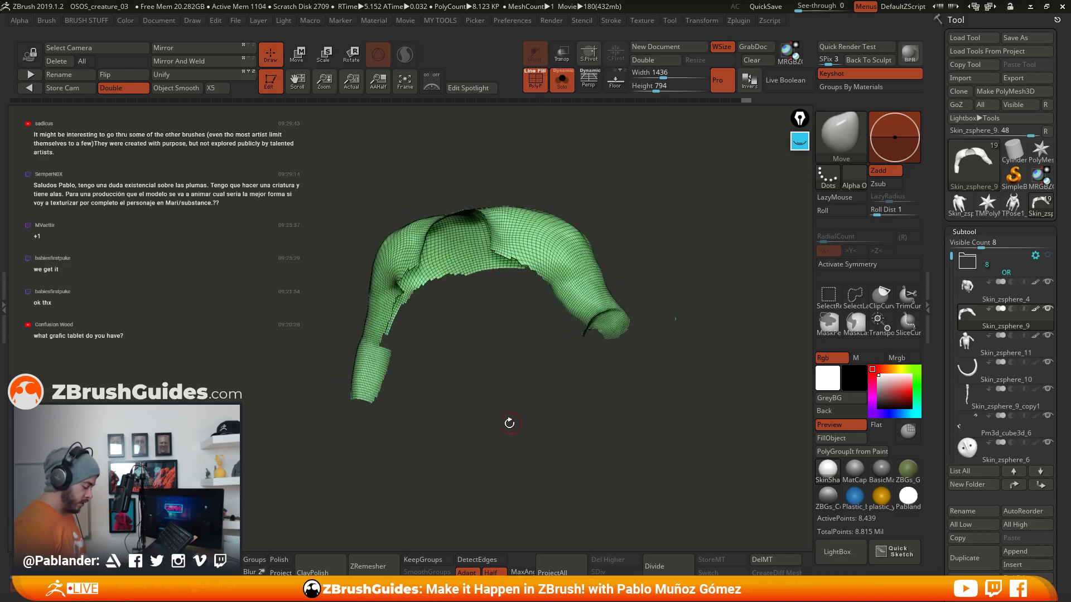
# Step: Smooth the jagged borders of the upper-body piece with two passes of Polish By Groups
pyautogui.press('space')
pyautogui.press('space')
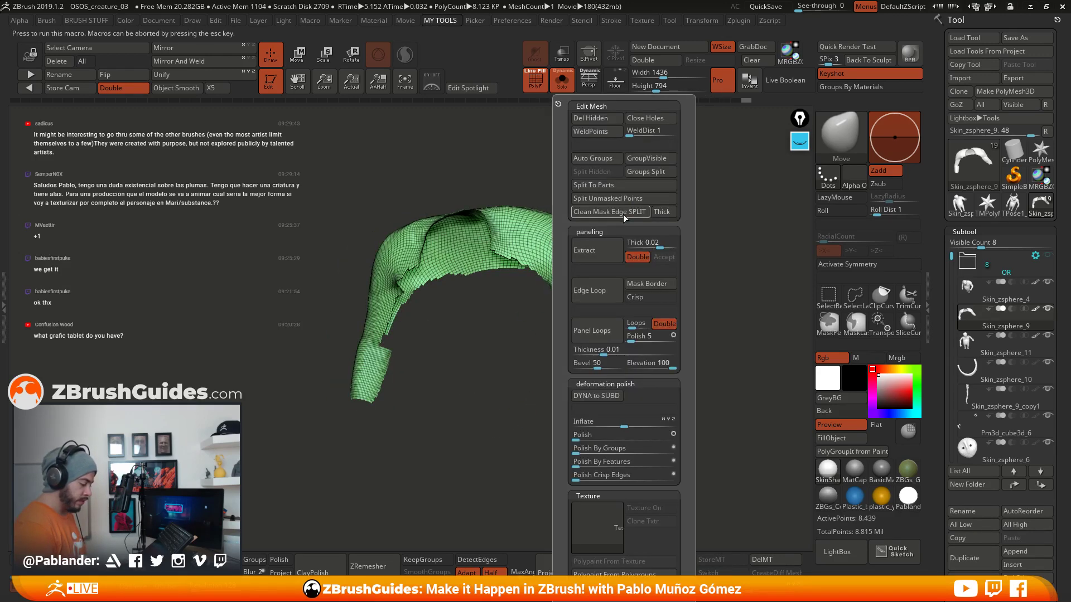
pyautogui.press('space')
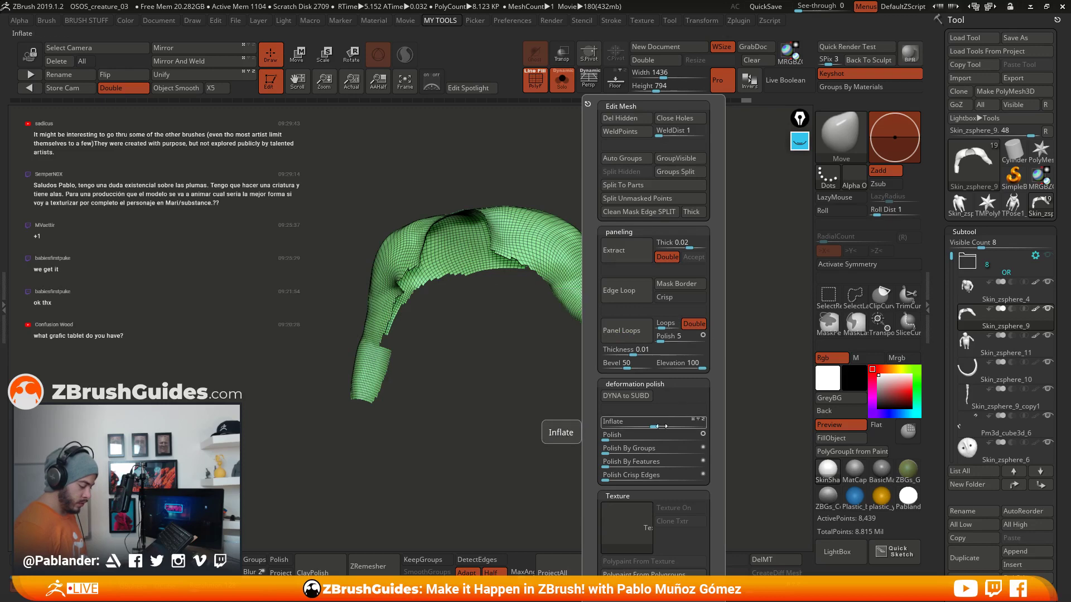
pyautogui.click(613, 449)
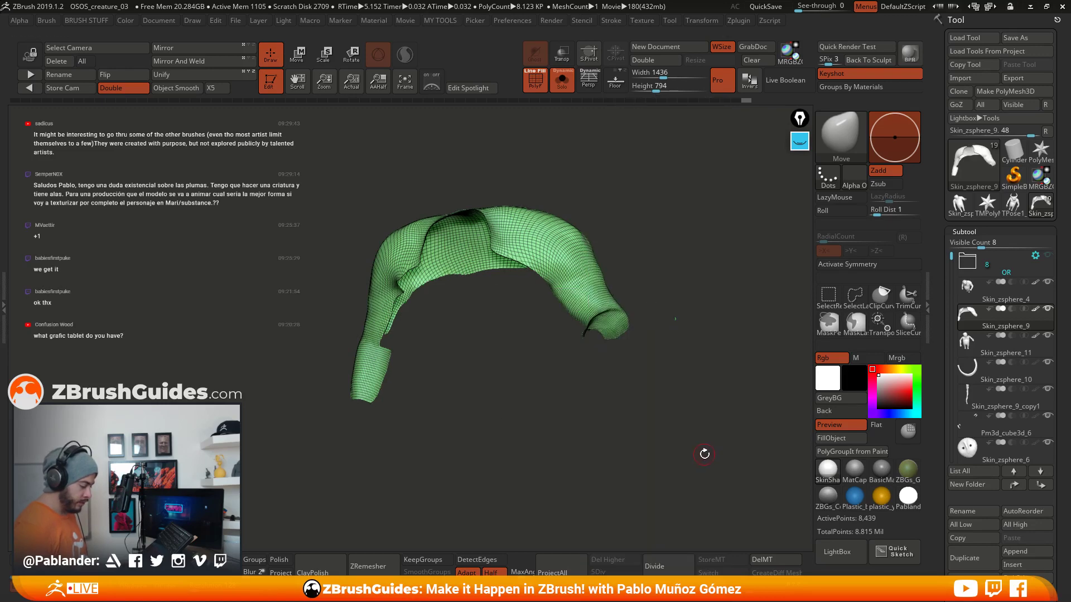
pyautogui.press('space')
pyautogui.moveTo(613, 449); pyautogui.dragTo(695, 448)
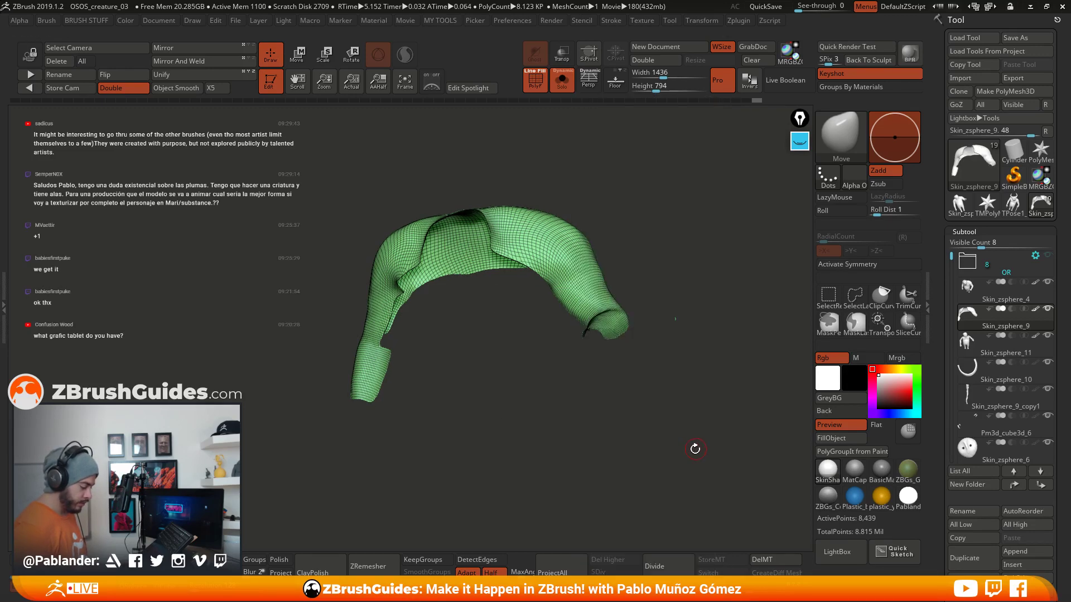
# Step: Hide the protruding flap on the forearm of the sleeve with a lasso selection and delete the hidden polygons
pyautogui.moveTo(485, 381)
pyautogui.mouseDown()
pyautogui.moveTo(539, 357)
pyautogui.moveTo(442, 292)
pyautogui.mouseUp()
pyautogui.hotkey('ctrl', 'shift')
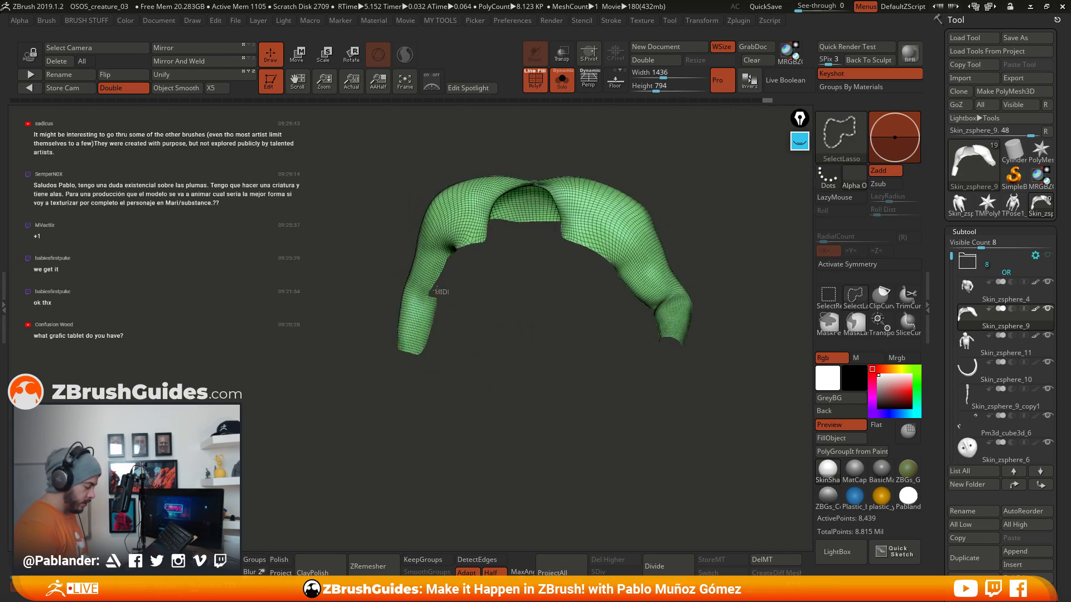
pyautogui.moveTo(422, 329)
pyautogui.keyDown('ctrl'); pyautogui.keyDown('shift'); pyautogui.mouseDown()
pyautogui.moveTo(466, 370)
pyautogui.moveTo(539, 313)
pyautogui.moveTo(562, 382)
pyautogui.mouseUp(); pyautogui.keyUp('shift'); pyautogui.keyUp('ctrl')
pyautogui.press('space')
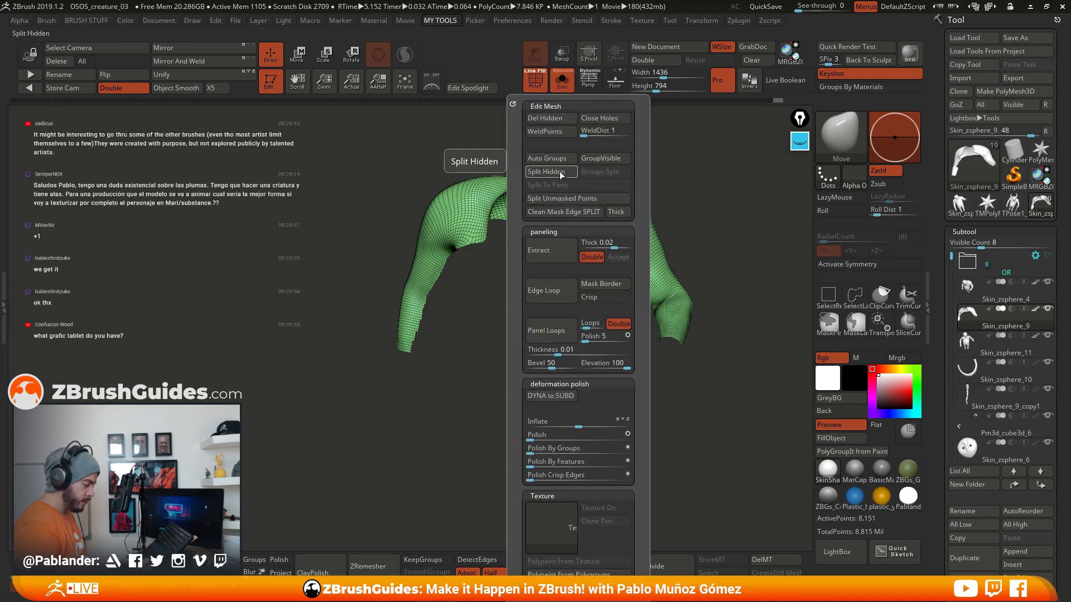
pyautogui.click(556, 124)
pyautogui.moveTo(447, 394); pyautogui.dragTo(619, 385)
pyautogui.press('f')
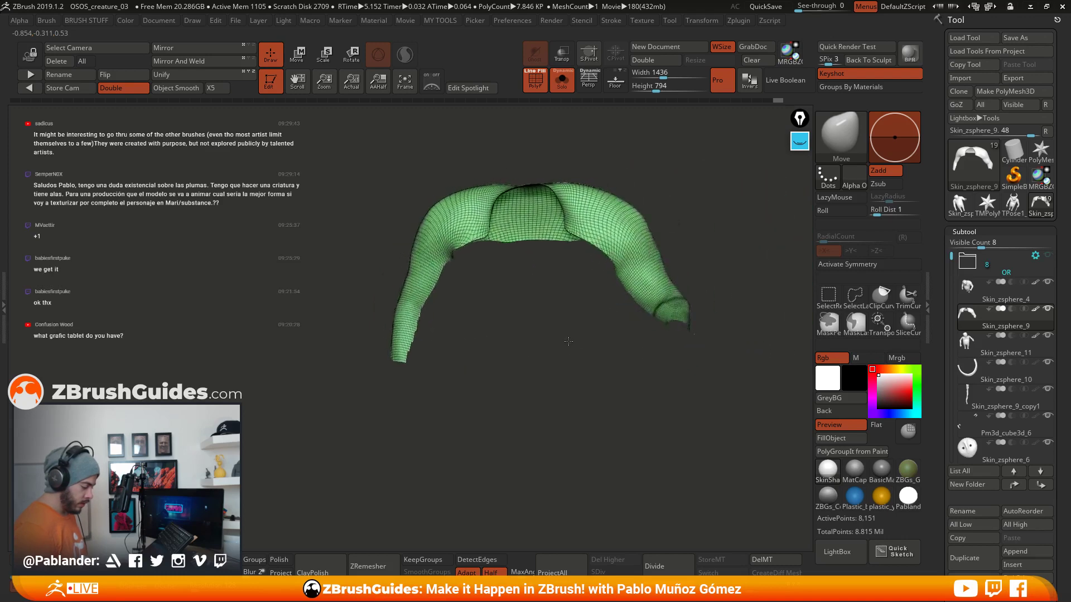
# Step: Smooth the newly cut sleeve border with Polish By Groups at 100
pyautogui.press('space')
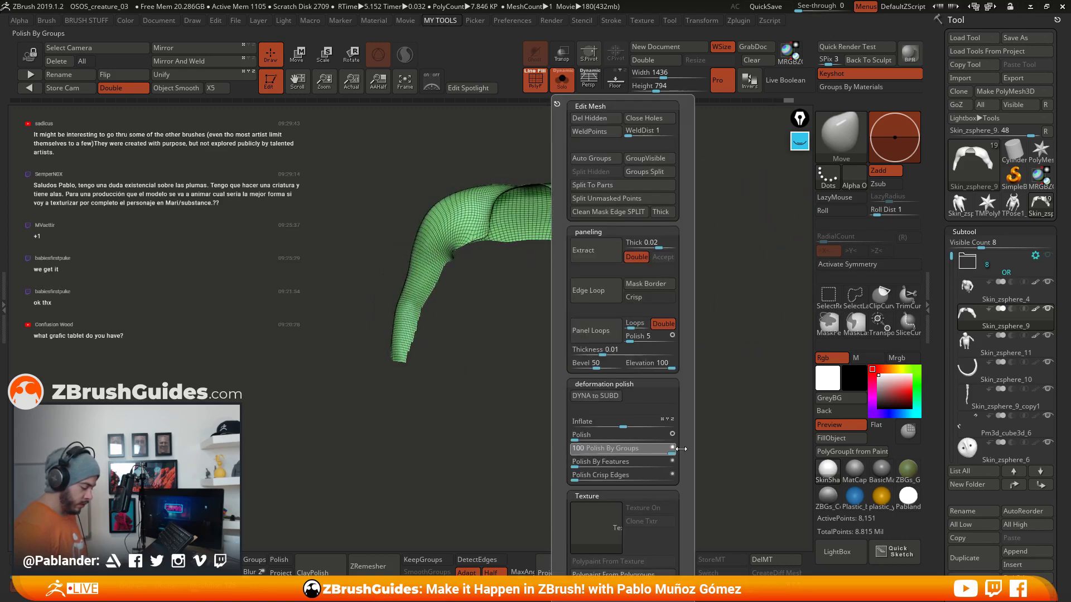
pyautogui.click(599, 450)
pyautogui.moveTo(595, 407); pyautogui.dragTo(548, 351)
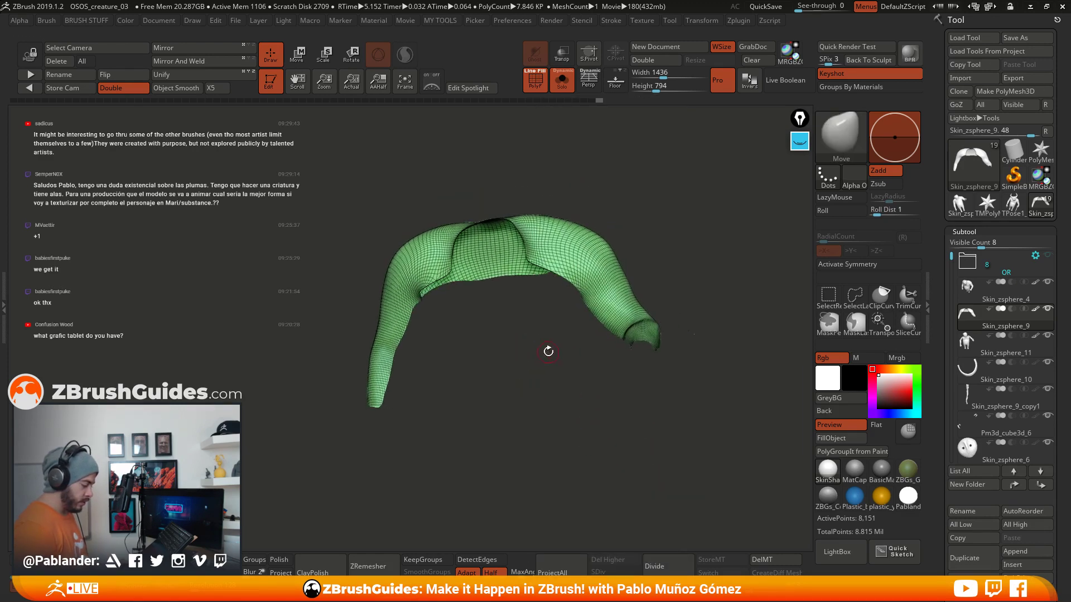
# Step: Run ZRemesher repeatedly on the upper-body piece with the Half and Adapt options to reduce its polygons
pyautogui.click(382, 569)
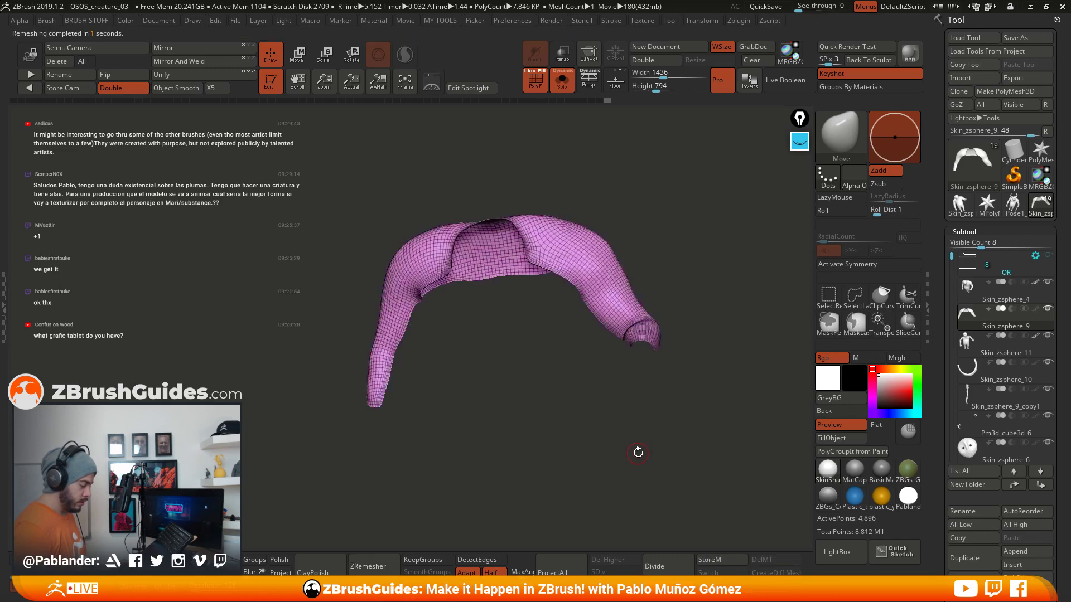
pyautogui.scroll(-10, 1002, 223)
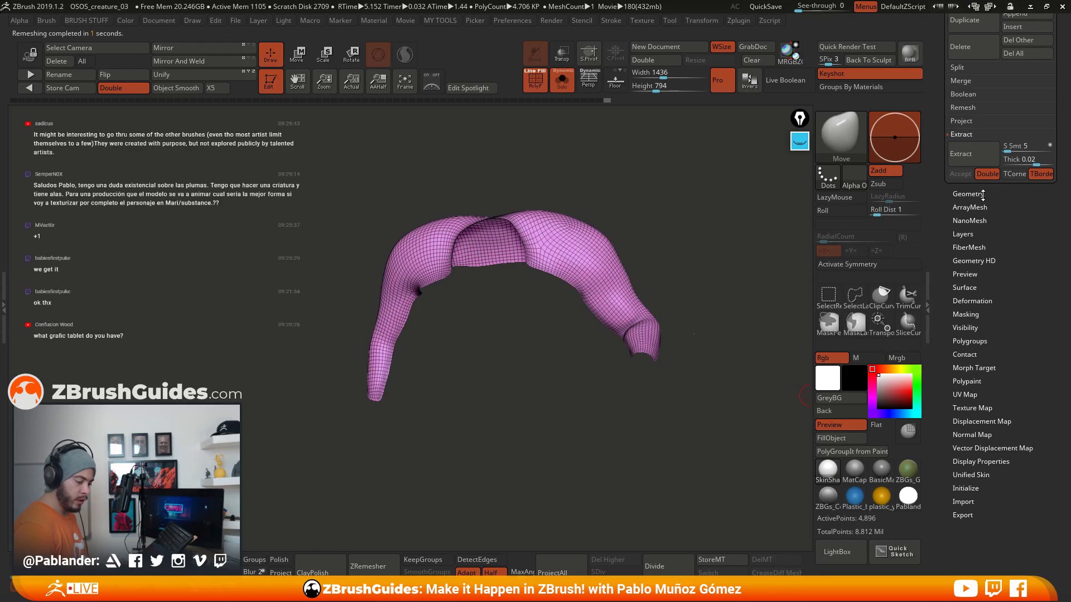
pyautogui.click(967, 193)
pyautogui.scroll(-4, 959, 277)
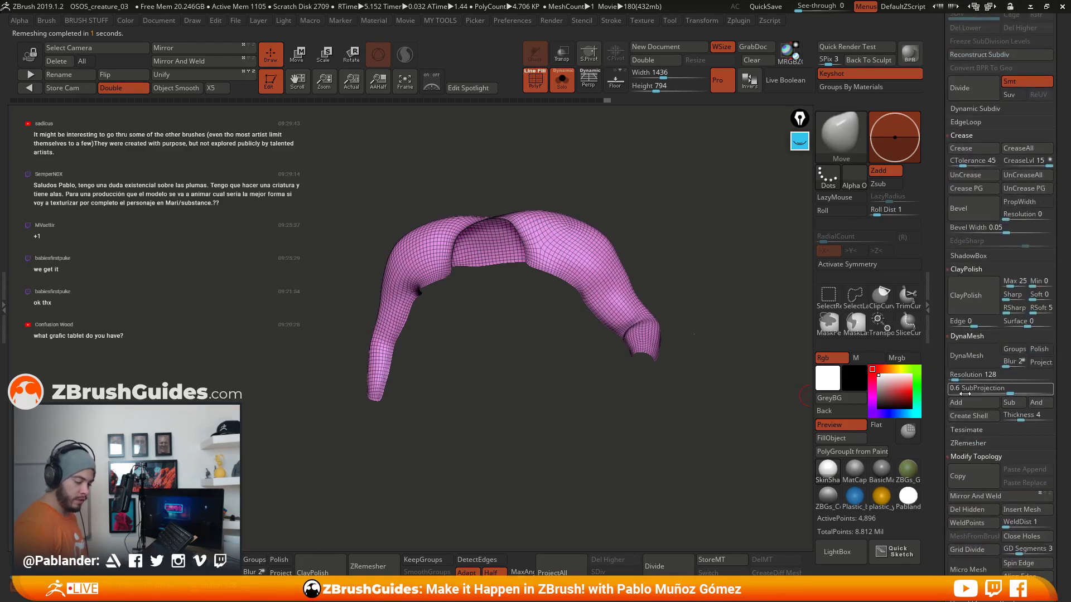
pyautogui.scroll(-4, 962, 363)
pyautogui.click(986, 266)
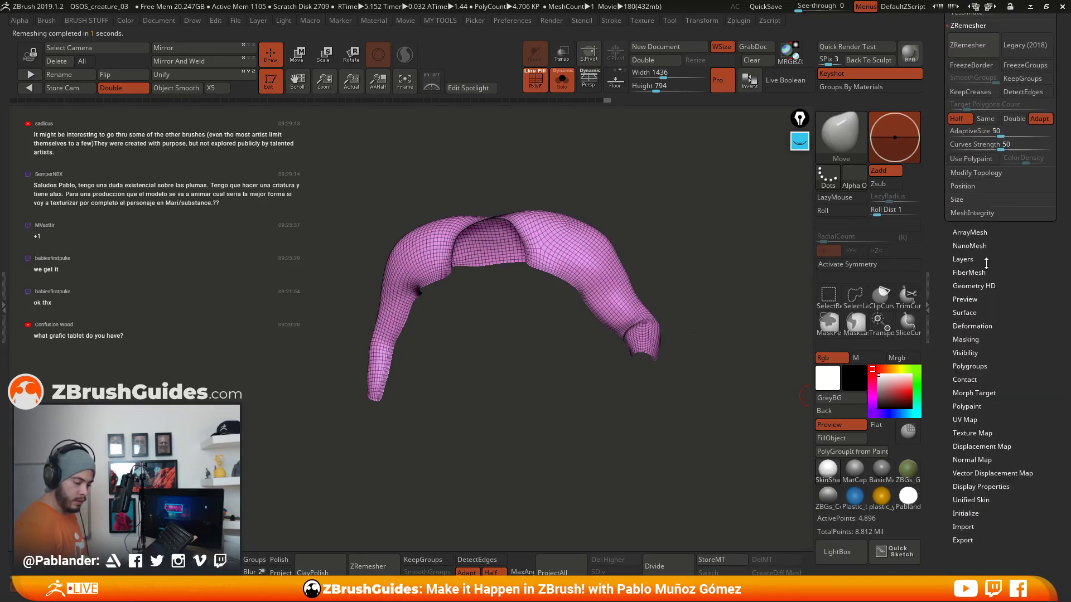
pyautogui.scroll(4, 997, 305)
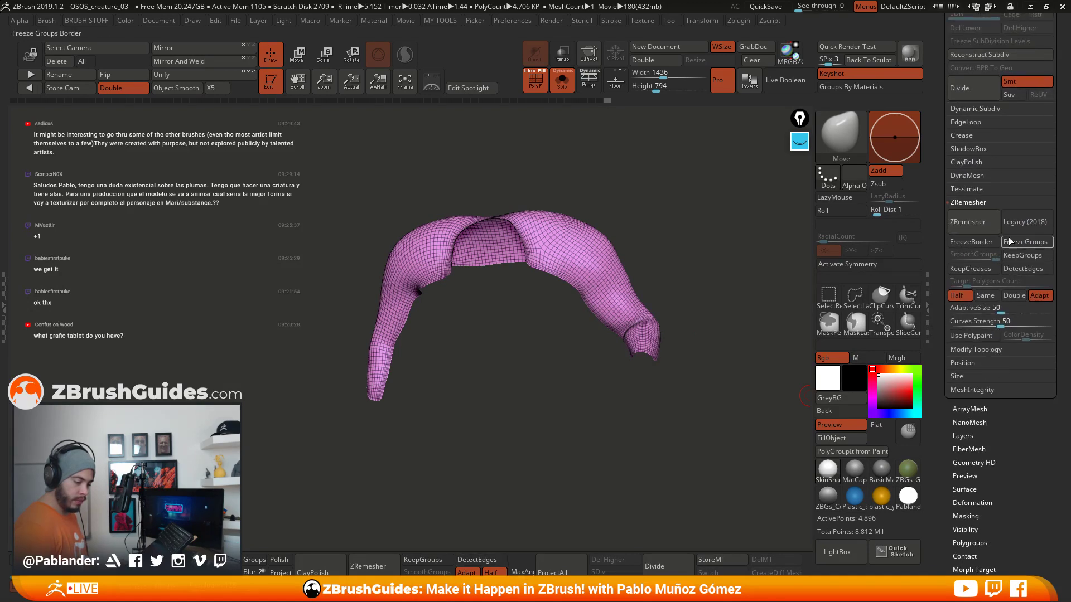
pyautogui.click(977, 231)
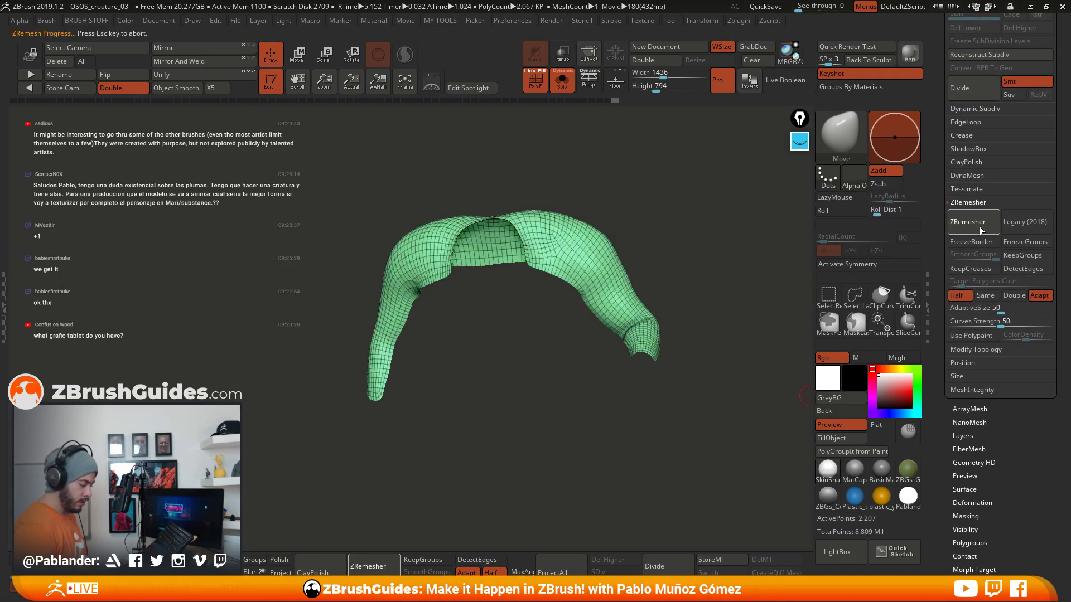
# Step: Polish the remeshed upper-body piece and check its armpit and sleeve borders up close
pyautogui.moveTo(692, 353)
pyautogui.mouseDown()
pyautogui.moveTo(674, 397)
pyautogui.moveTo(605, 346)
pyautogui.moveTo(631, 387)
pyautogui.moveTo(443, 349)
pyautogui.moveTo(443, 383)
pyautogui.moveTo(574, 342)
pyautogui.mouseUp()
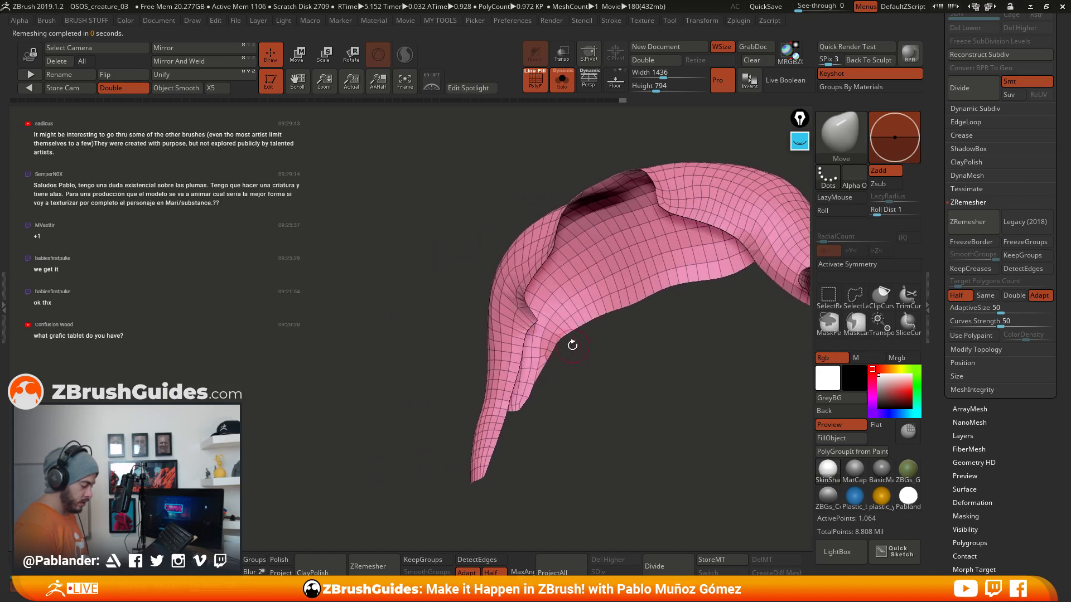
pyautogui.press('space')
pyautogui.moveTo(418, 363)
pyautogui.mouseDown()
pyautogui.moveTo(599, 240)
pyautogui.moveTo(512, 314)
pyautogui.mouseUp()
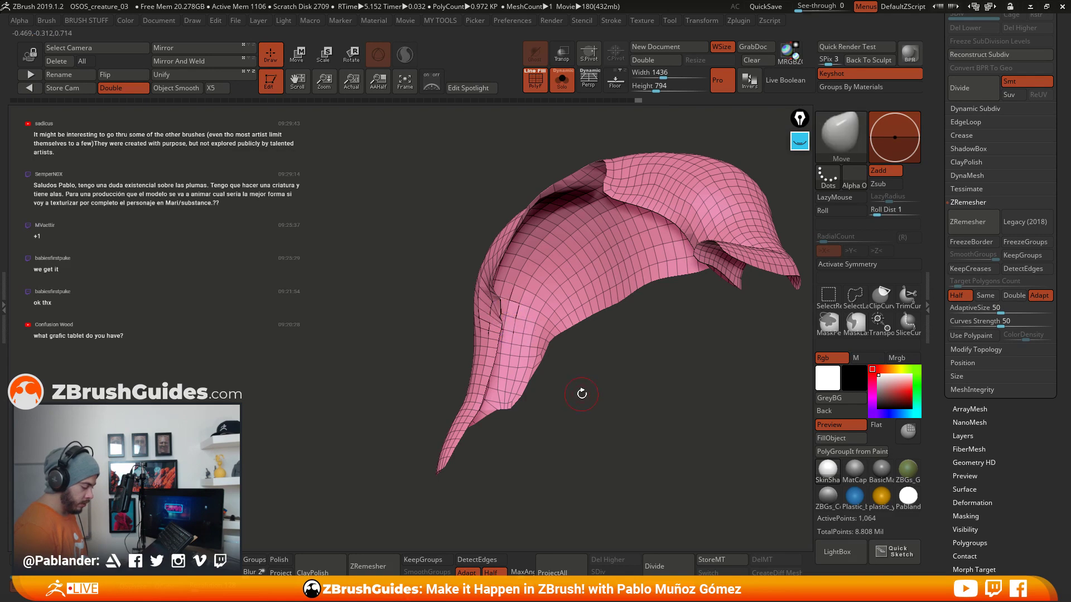
pyautogui.moveTo(581, 390); pyautogui.dragTo(505, 320)
pyautogui.press('space')
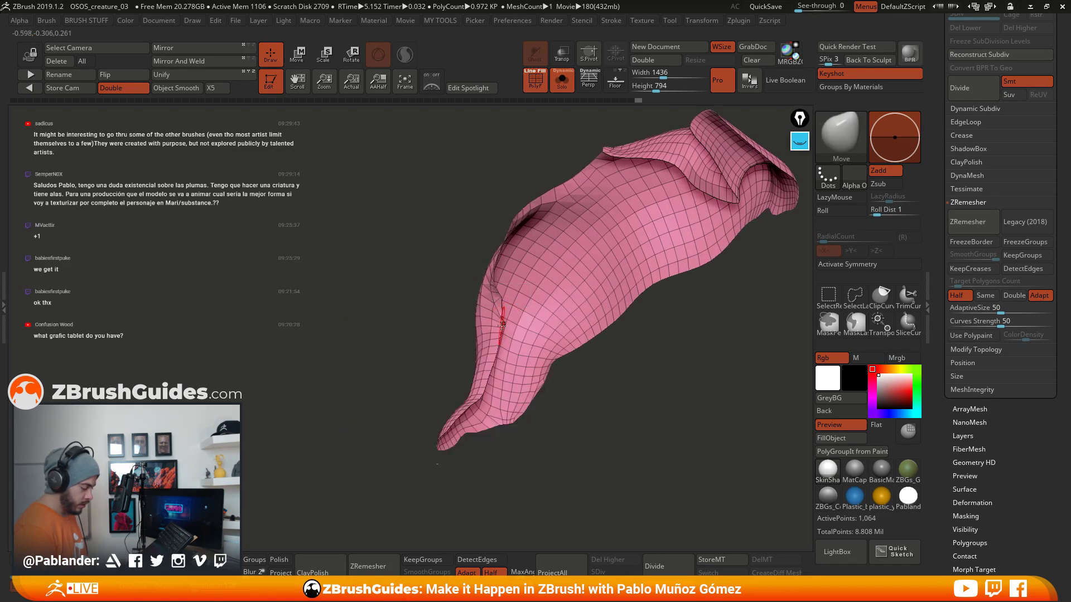
pyautogui.moveTo(484, 304)
pyautogui.mouseDown()
pyautogui.moveTo(464, 316)
pyautogui.moveTo(552, 357)
pyautogui.moveTo(640, 419)
pyautogui.moveTo(635, 368)
pyautogui.moveTo(580, 346)
pyautogui.moveTo(607, 377)
pyautogui.moveTo(584, 400)
pyautogui.moveTo(598, 440)
pyautogui.moveTo(590, 406)
pyautogui.mouseUp()
pyautogui.press('shift')
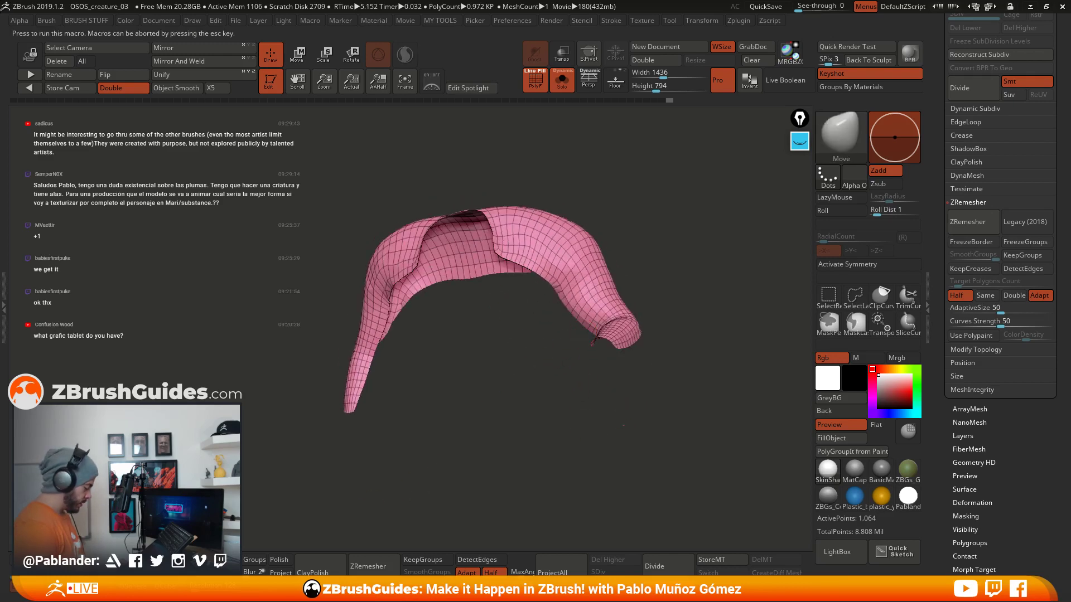
# Step: Switch to the ZModeler brush and extrude the whole garment outward with QMesh on Polygroup All to give it thickness
pyautogui.press('b')
pyautogui.press('z')
pyautogui.press('m')
pyautogui.moveTo(340, 512)
pyautogui.mouseDown()
pyautogui.moveTo(407, 437)
pyautogui.moveTo(544, 343)
pyautogui.moveTo(533, 360)
pyautogui.moveTo(581, 338)
pyautogui.mouseUp()
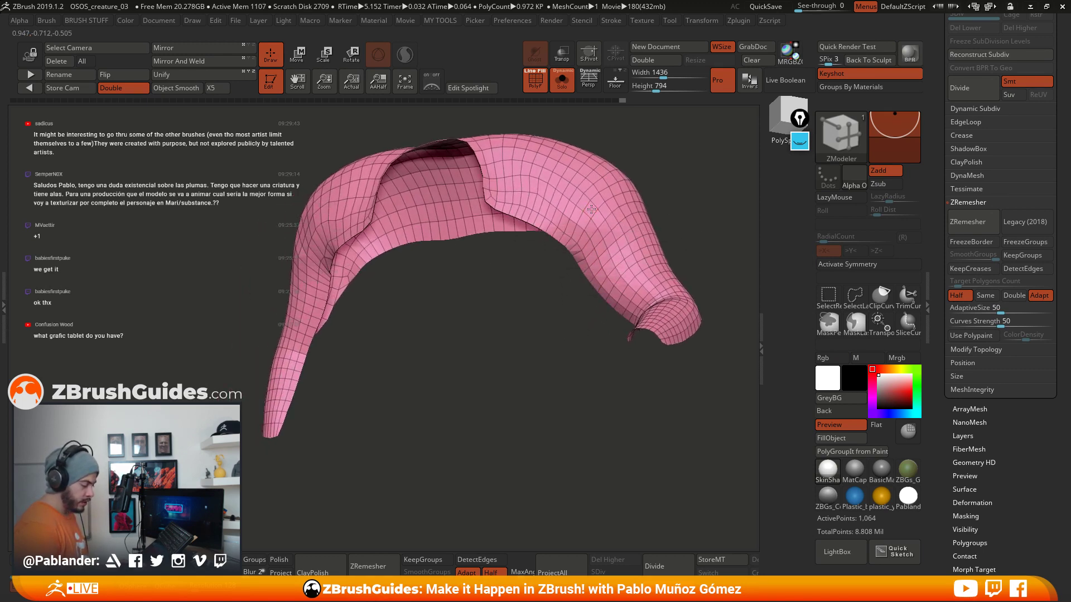
pyautogui.press('space')
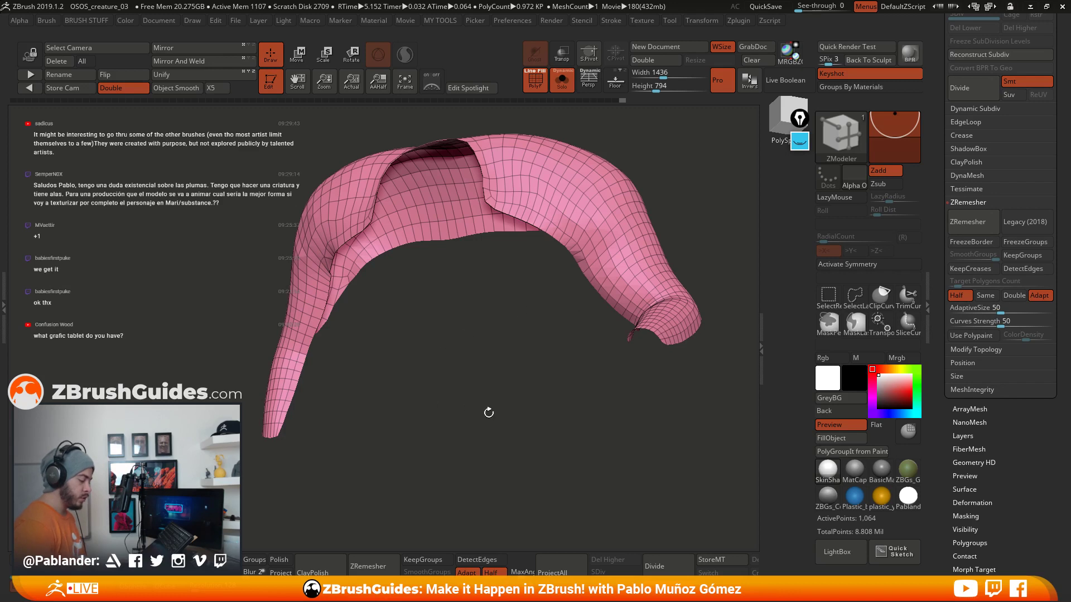
pyautogui.moveTo(489, 413); pyautogui.dragTo(531, 381)
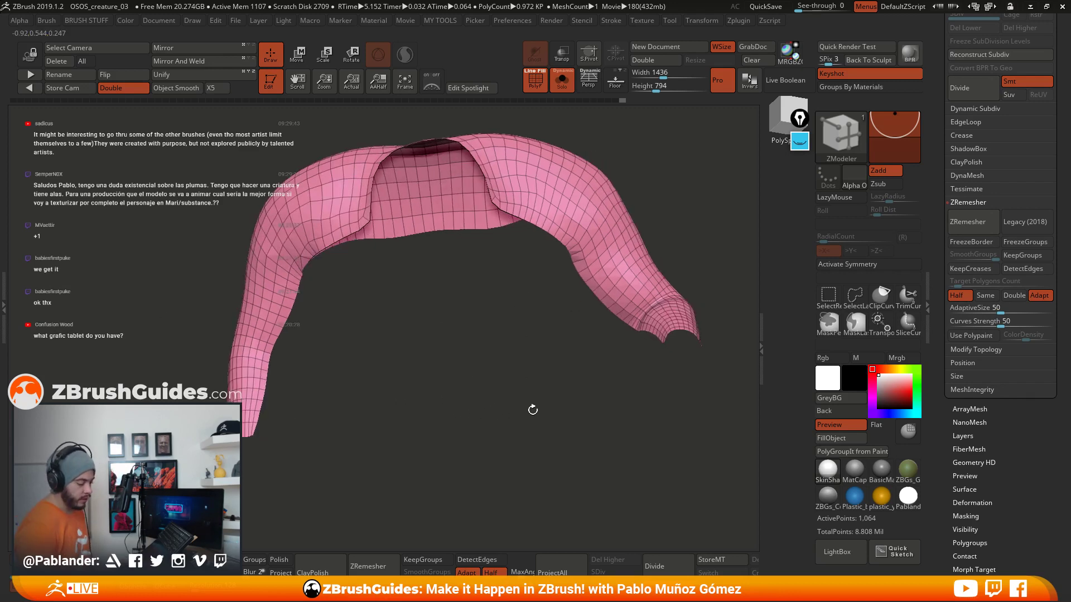
pyautogui.moveTo(599, 322); pyautogui.dragTo(590, 357)
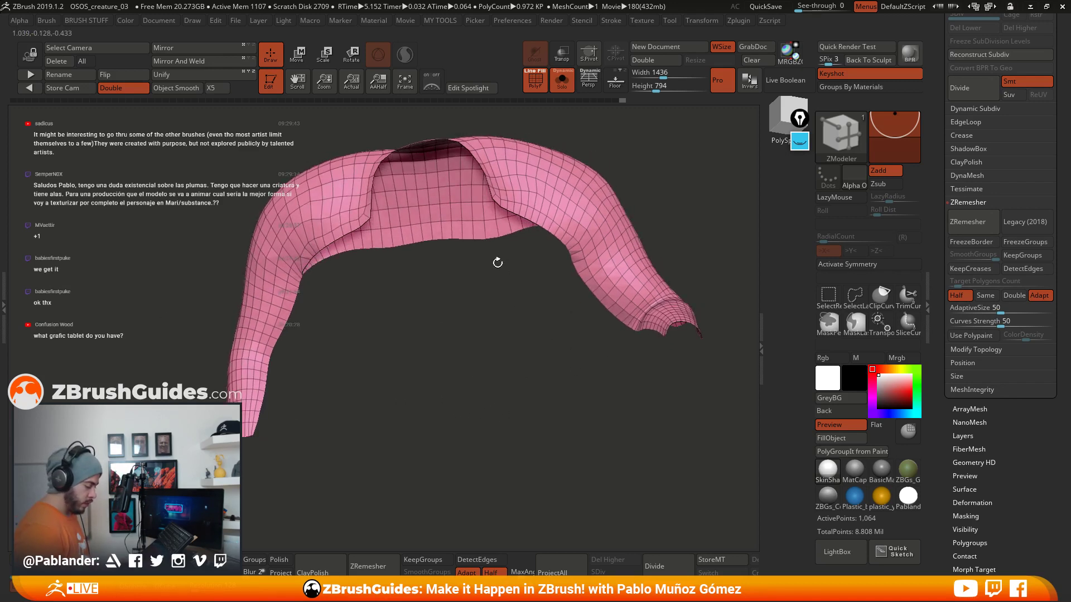
pyautogui.moveTo(497, 263); pyautogui.dragTo(557, 292)
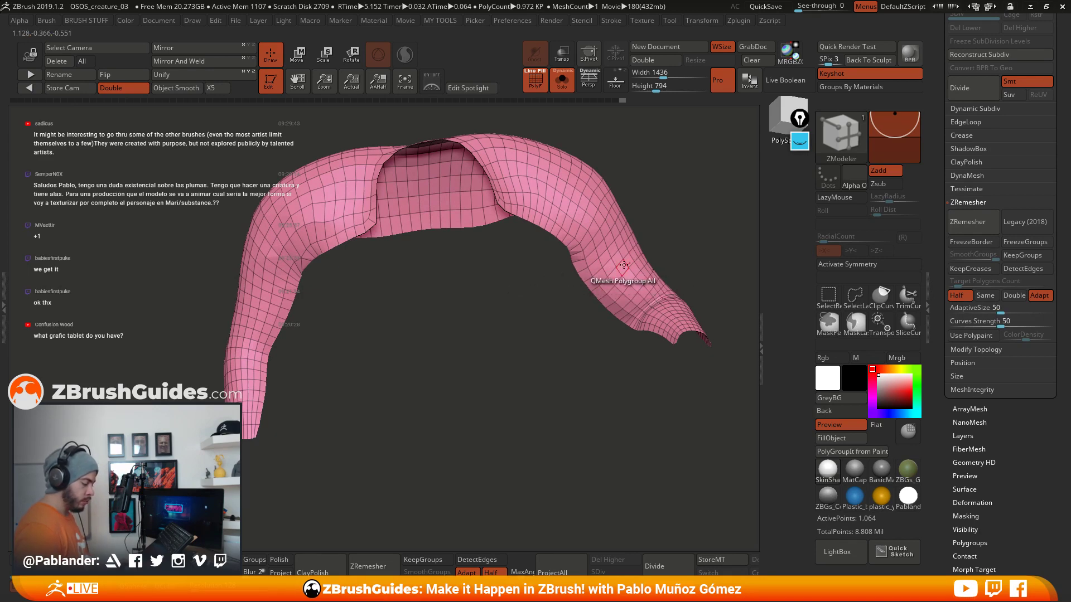
pyautogui.moveTo(623, 266); pyautogui.dragTo(655, 245)
pyautogui.moveTo(474, 267); pyautogui.dragTo(534, 304)
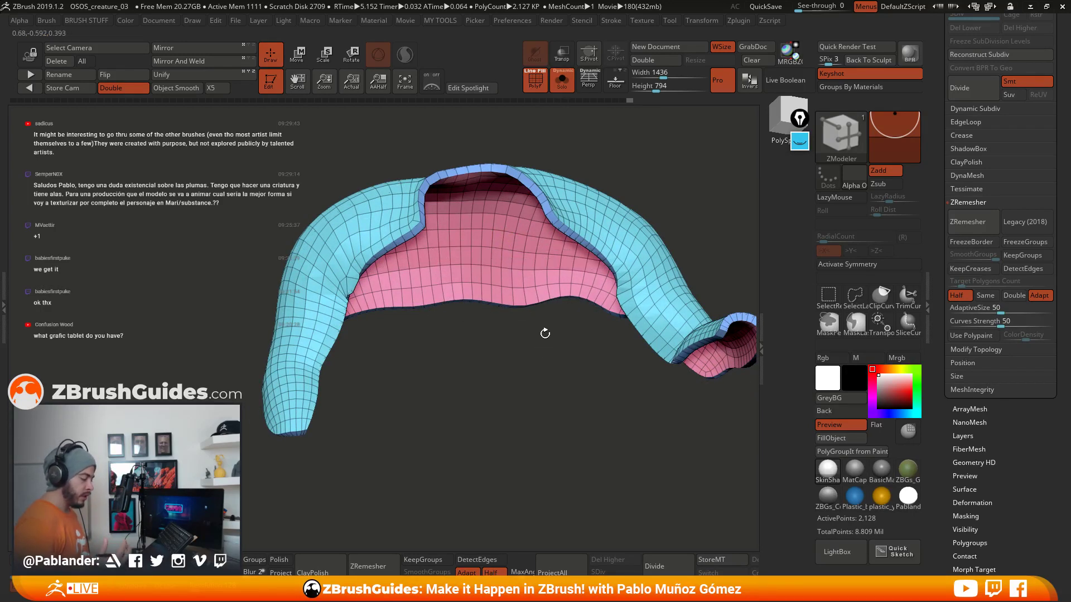
# Step: Isolate the garment's outer cyan polygroup, mask it, and show the inner shell and border again
pyautogui.moveTo(545, 334); pyautogui.dragTo(522, 301)
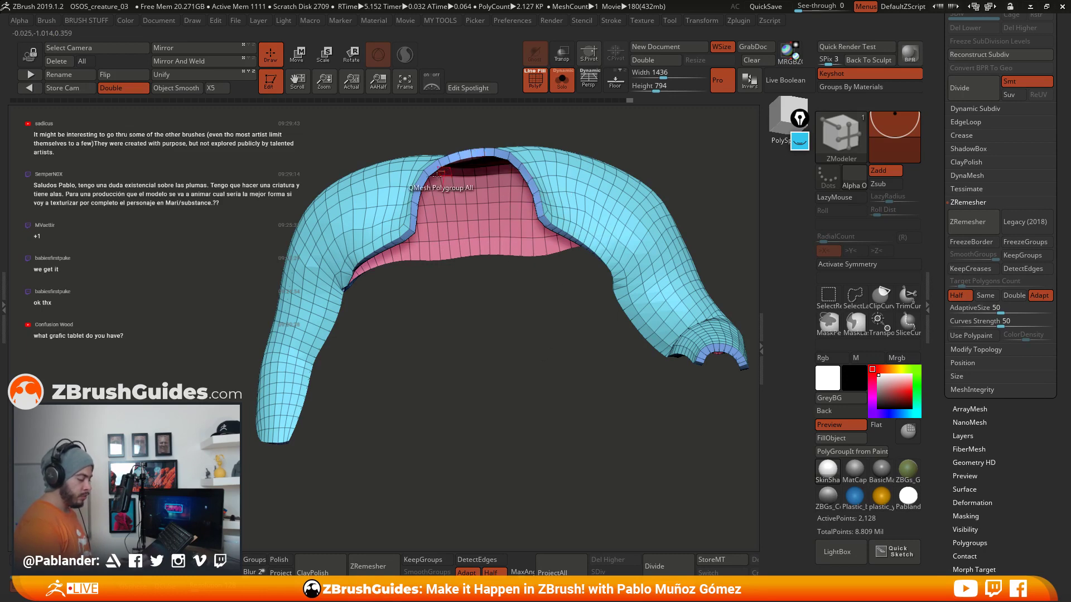
pyautogui.moveTo(438, 292); pyautogui.dragTo(509, 224)
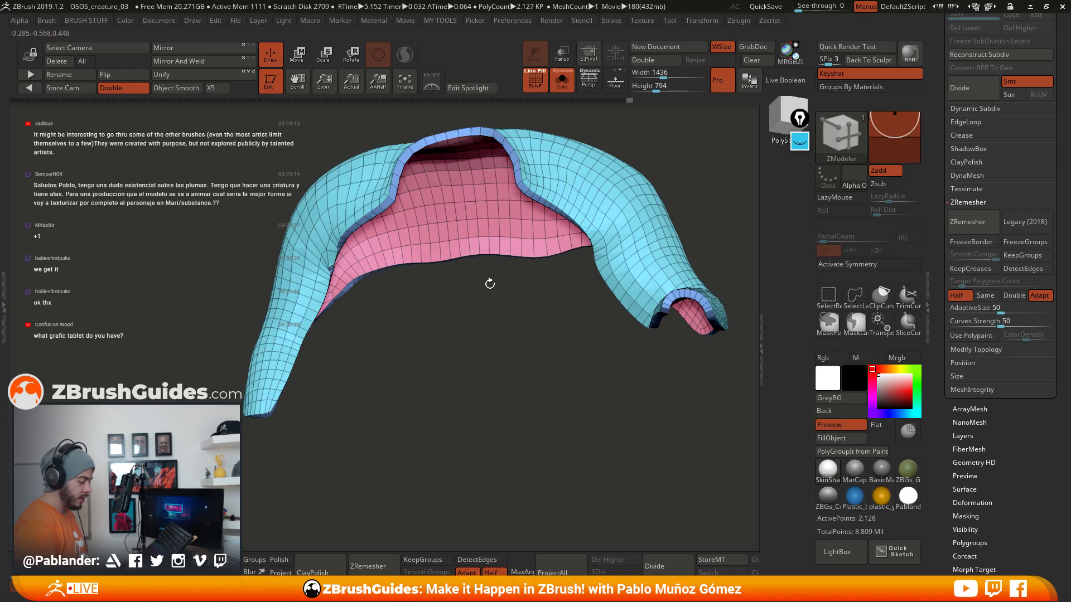
pyautogui.moveTo(490, 282); pyautogui.dragTo(603, 374)
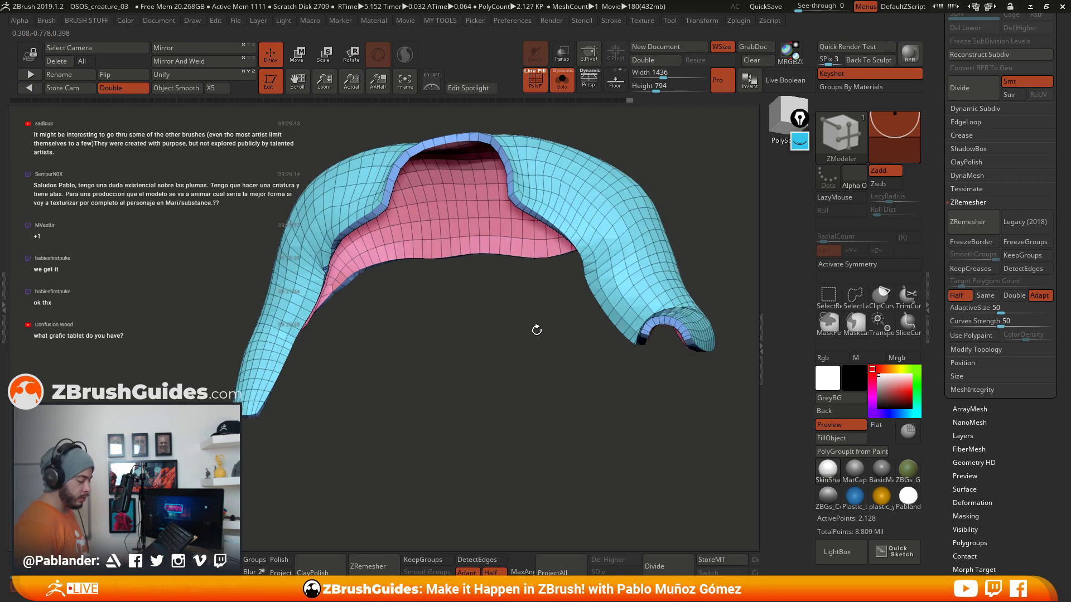
pyautogui.moveTo(537, 330); pyautogui.dragTo(541, 329)
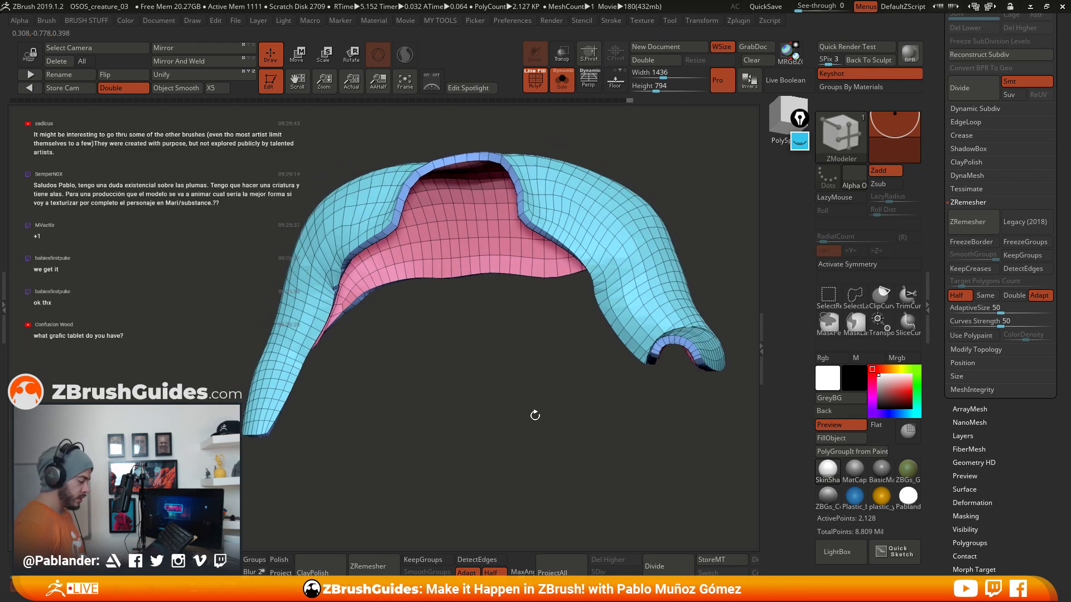
pyautogui.hotkey('ctrl', 'shift')
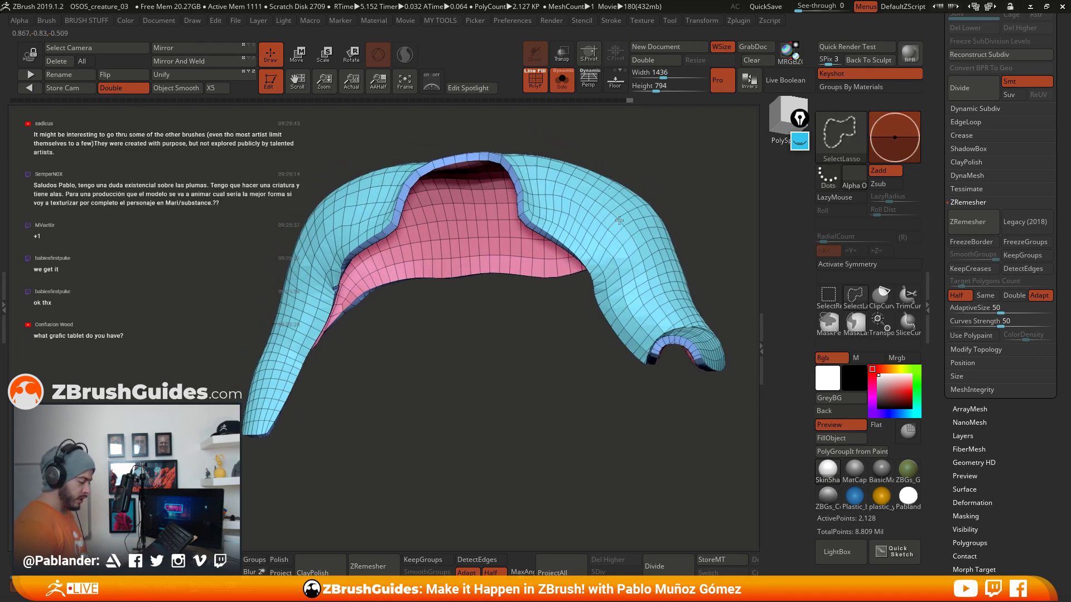
pyautogui.keyDown('ctrl'); pyautogui.keyDown('shift'); pyautogui.click(664, 302); pyautogui.keyUp('shift'); pyautogui.keyUp('ctrl')
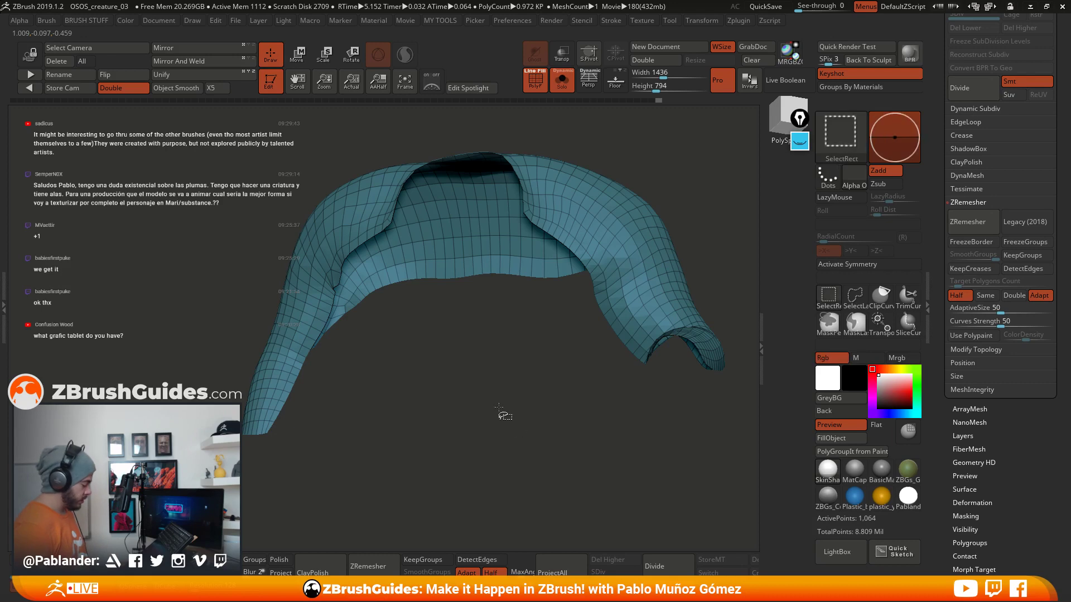
pyautogui.hotkey('ctrl', 'shift', 'z')
pyautogui.keyDown('alt'); pyautogui.moveTo(547, 425); pyautogui.dragTo(556, 312); pyautogui.keyUp('alt')
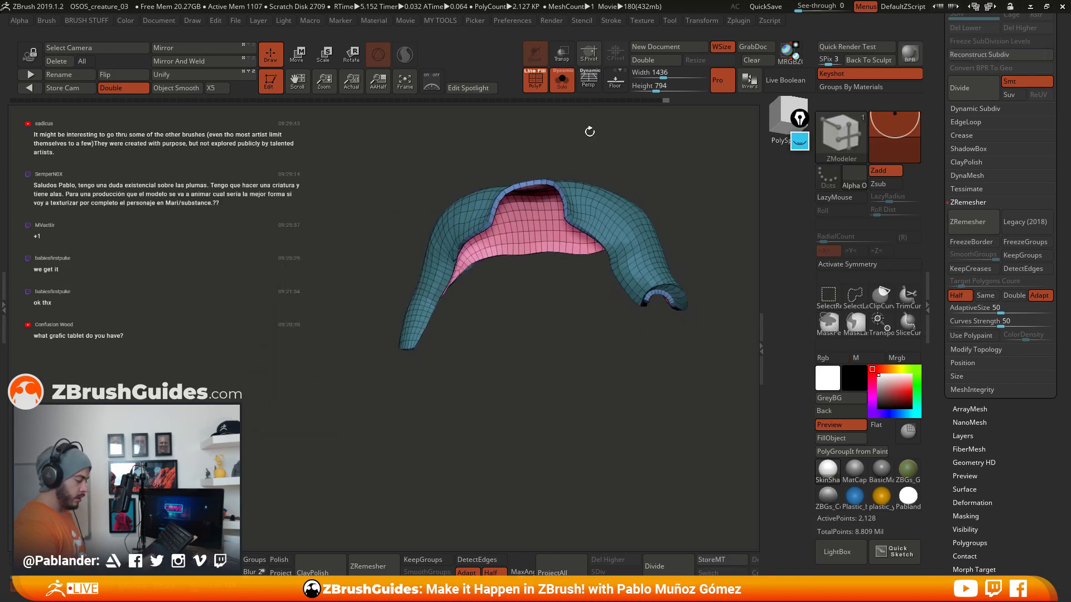
# Step: Center the Move gizmo on the unmasked inner shell and pull it straight down along Y to floor-length
pyautogui.moveTo(583, 131); pyautogui.dragTo(379, 150)
pyautogui.press('w')
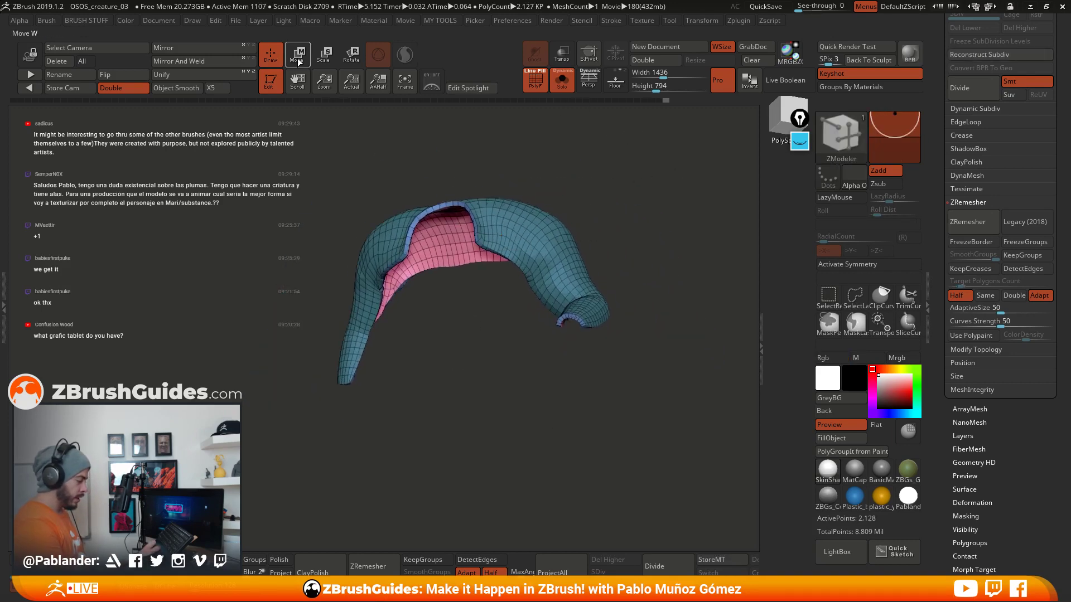
pyautogui.moveTo(558, 290); pyautogui.dragTo(500, 251)
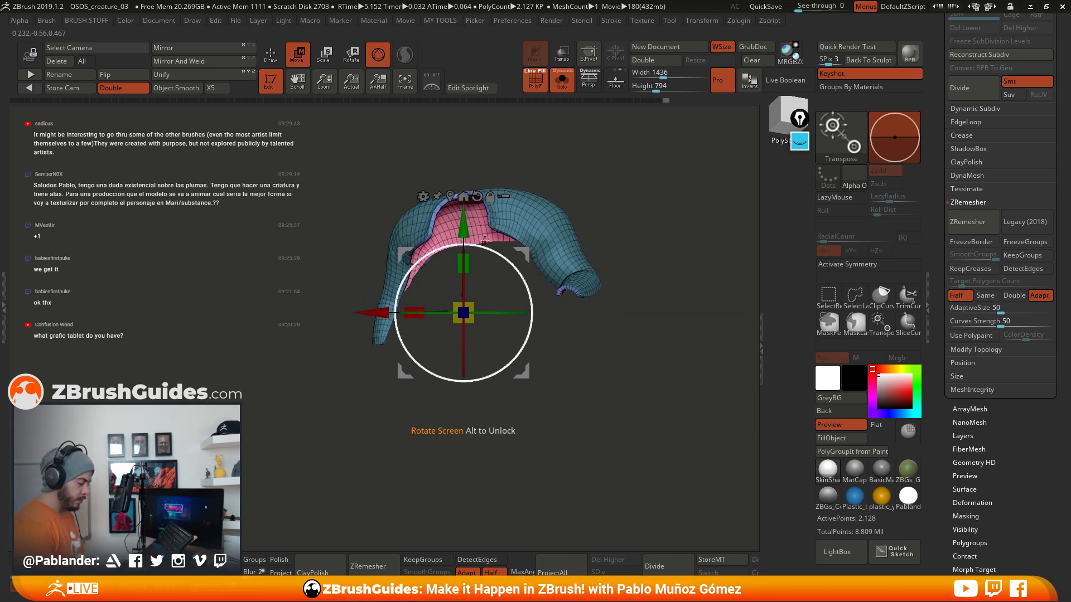
pyautogui.click(450, 196)
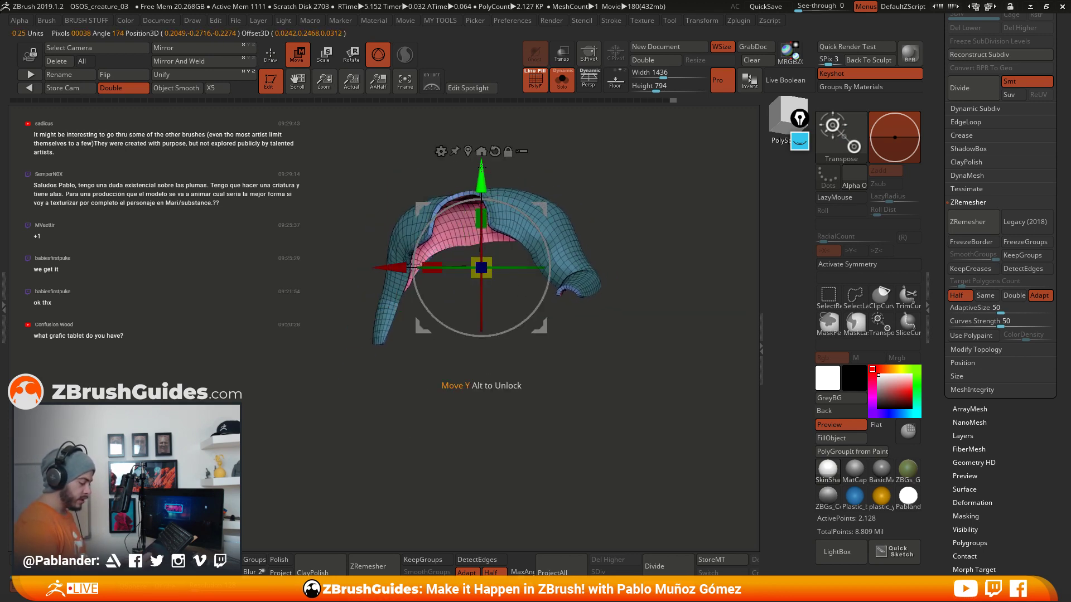
pyautogui.moveTo(481, 166); pyautogui.dragTo(489, 329)
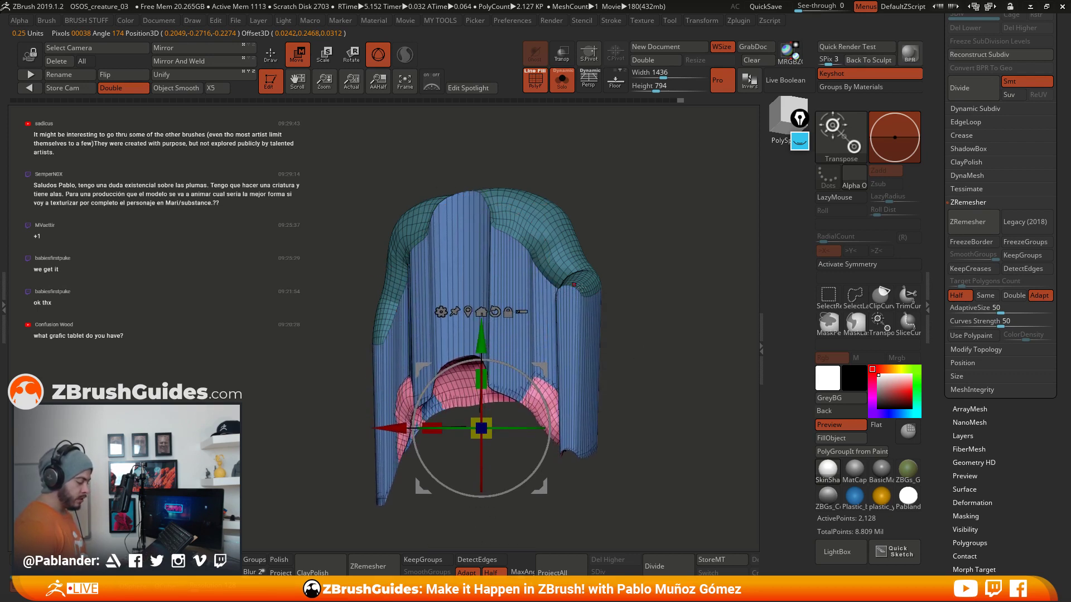
pyautogui.keyDown('alt'); pyautogui.moveTo(633, 339); pyautogui.dragTo(625, 302); pyautogui.keyUp('alt')
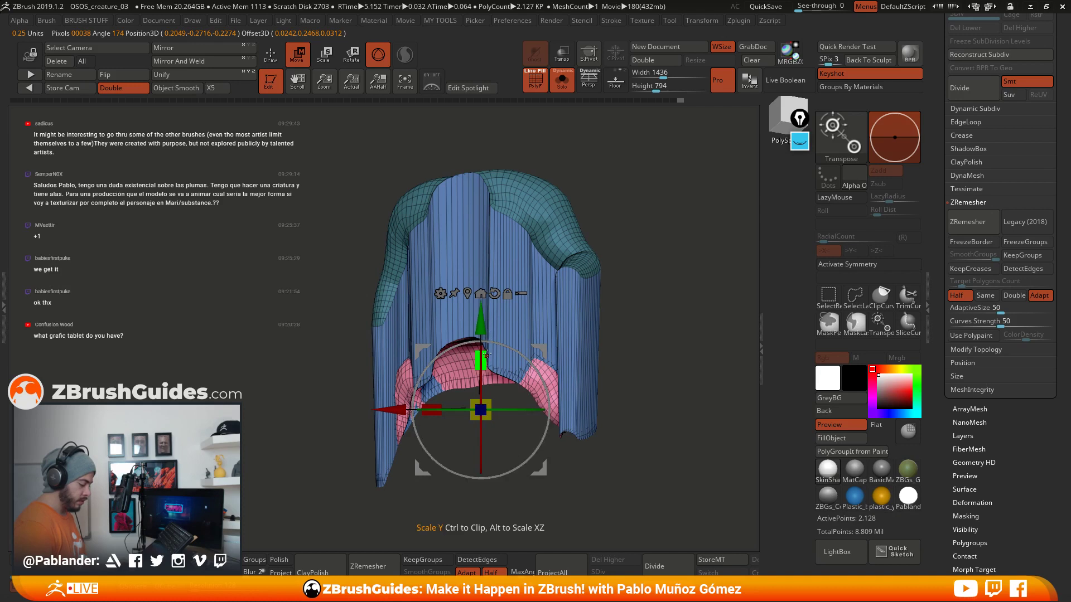
# Step: Flatten the pulled-down part along Y into a level base and check it from below
pyautogui.moveTo(482, 355); pyautogui.dragTo(490, 379)
pyautogui.keyDown('alt'); pyautogui.moveTo(635, 318); pyautogui.dragTo(636, 337); pyautogui.keyUp('alt')
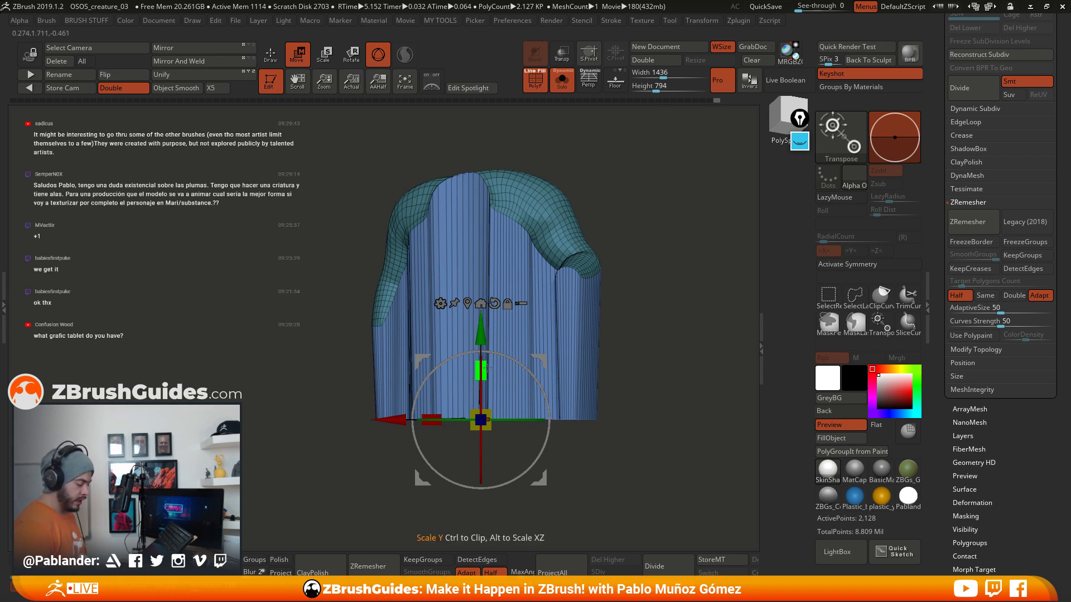
pyautogui.moveTo(484, 372); pyautogui.dragTo(489, 367)
pyautogui.moveTo(559, 366); pyautogui.dragTo(638, 245)
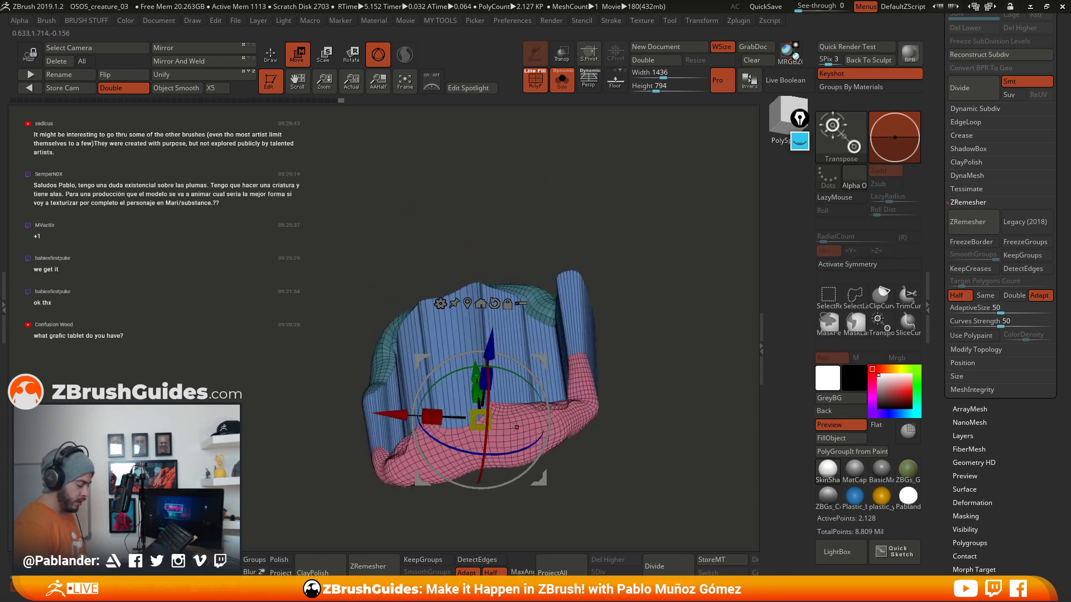
pyautogui.moveTo(611, 385); pyautogui.dragTo(631, 376)
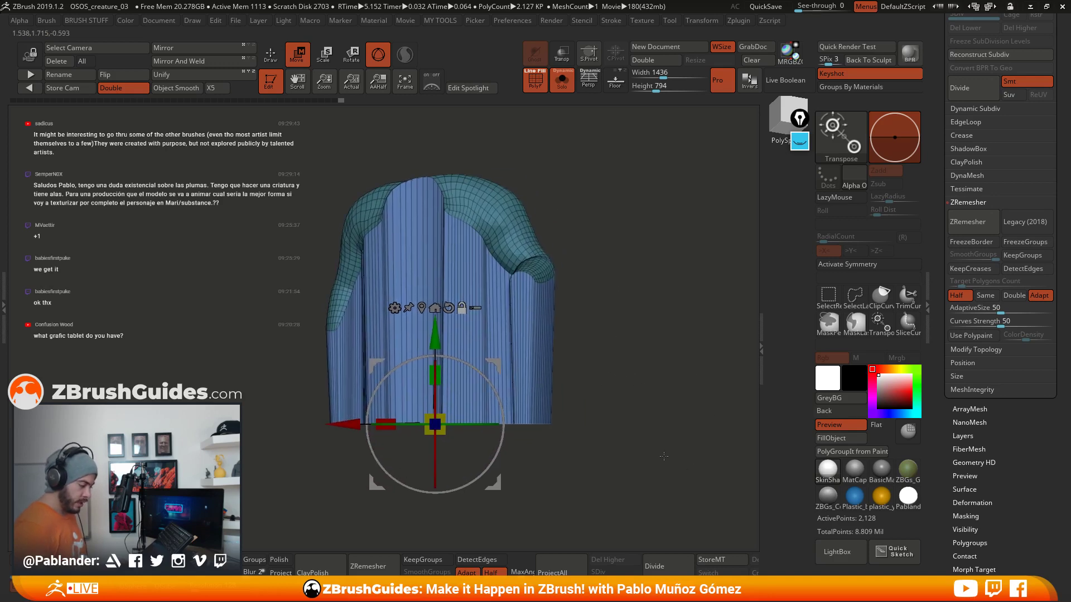
# Step: Show the full character, adjust the flattened base's height along Y against the feet, and return to Draw mode
pyautogui.click(561, 80)
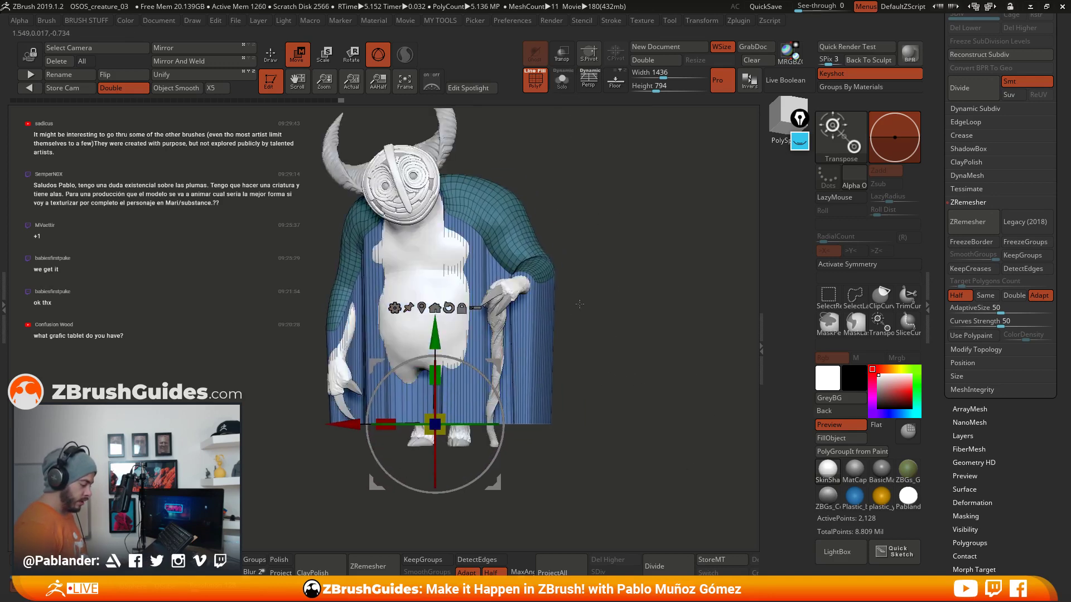
pyautogui.keyDown('alt'); pyautogui.moveTo(579, 304); pyautogui.dragTo(627, 300); pyautogui.keyUp('alt')
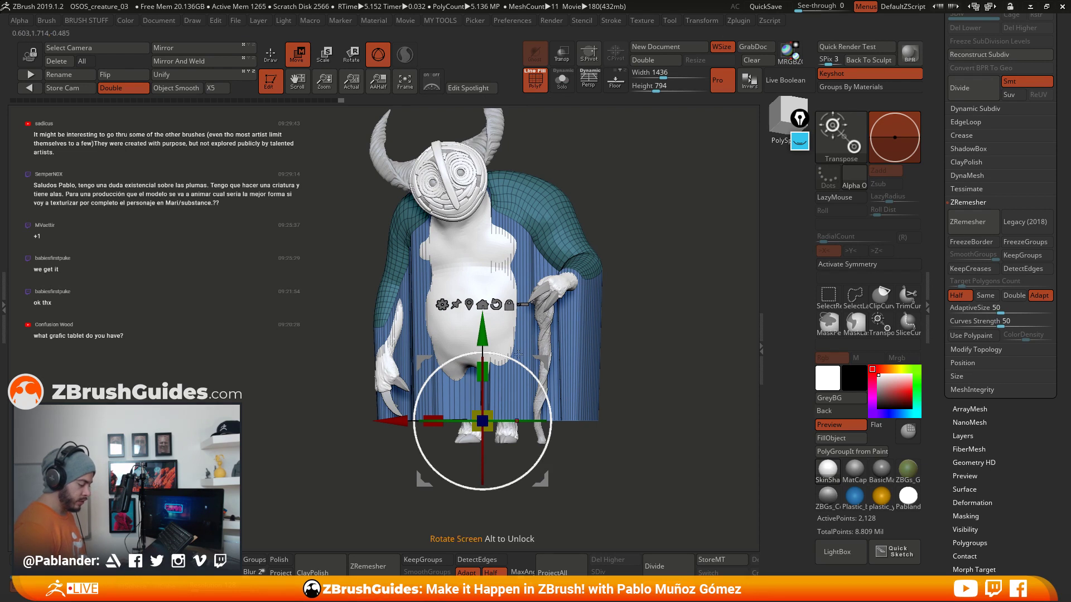
pyautogui.moveTo(483, 341)
pyautogui.mouseDown()
pyautogui.moveTo(483, 321)
pyautogui.moveTo(487, 337)
pyautogui.mouseUp()
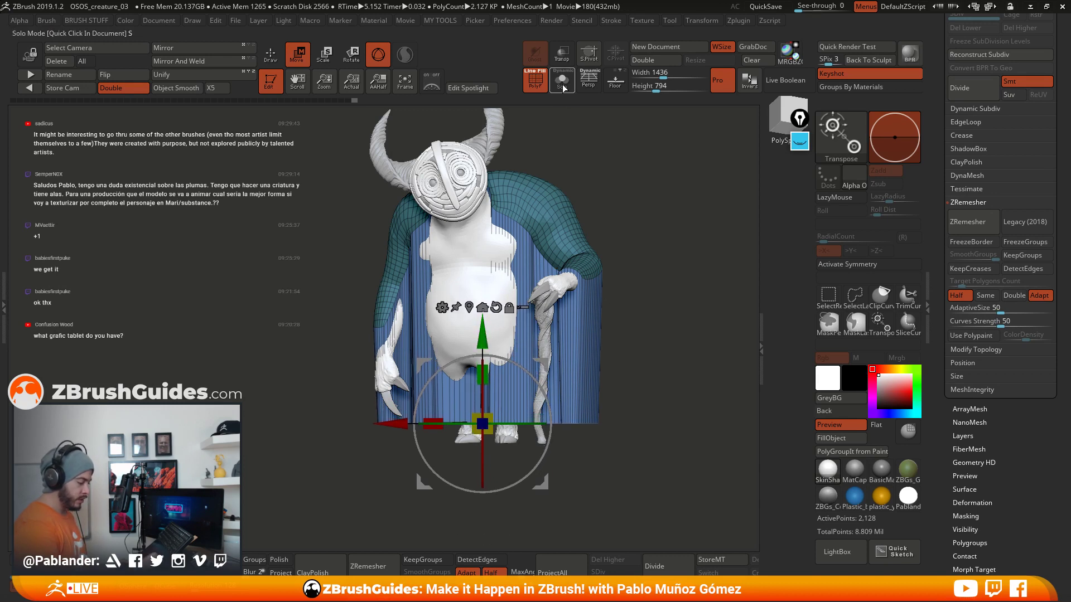
pyautogui.click(271, 54)
pyautogui.moveTo(637, 280); pyautogui.dragTo(593, 313)
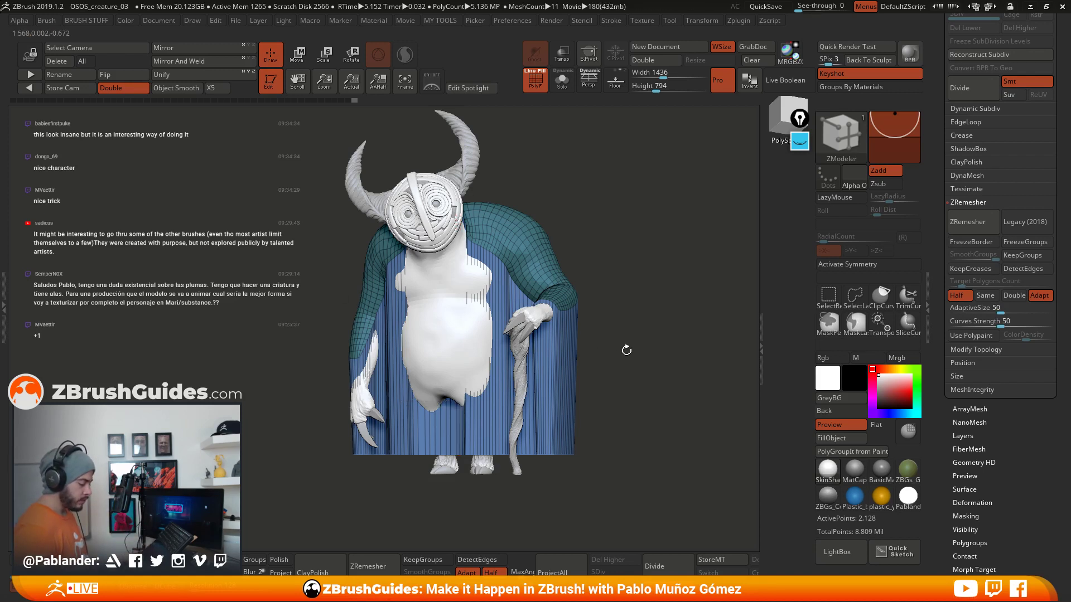
# Step: Isolate the stretched garment and examine its vertical folds and flat base from several angles
pyautogui.click(561, 88)
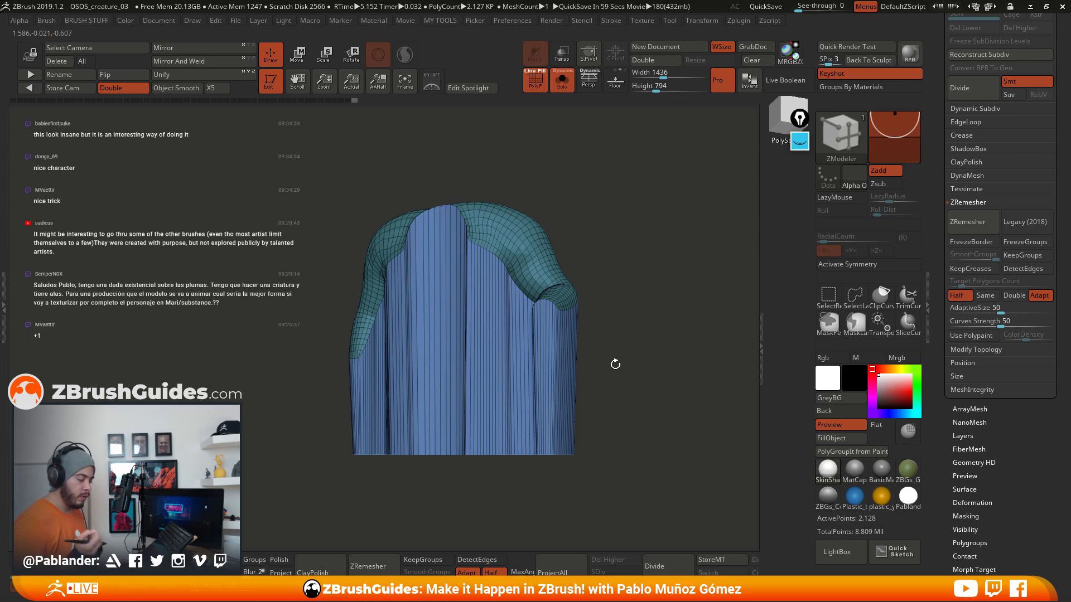
pyautogui.moveTo(621, 319); pyautogui.dragTo(628, 335)
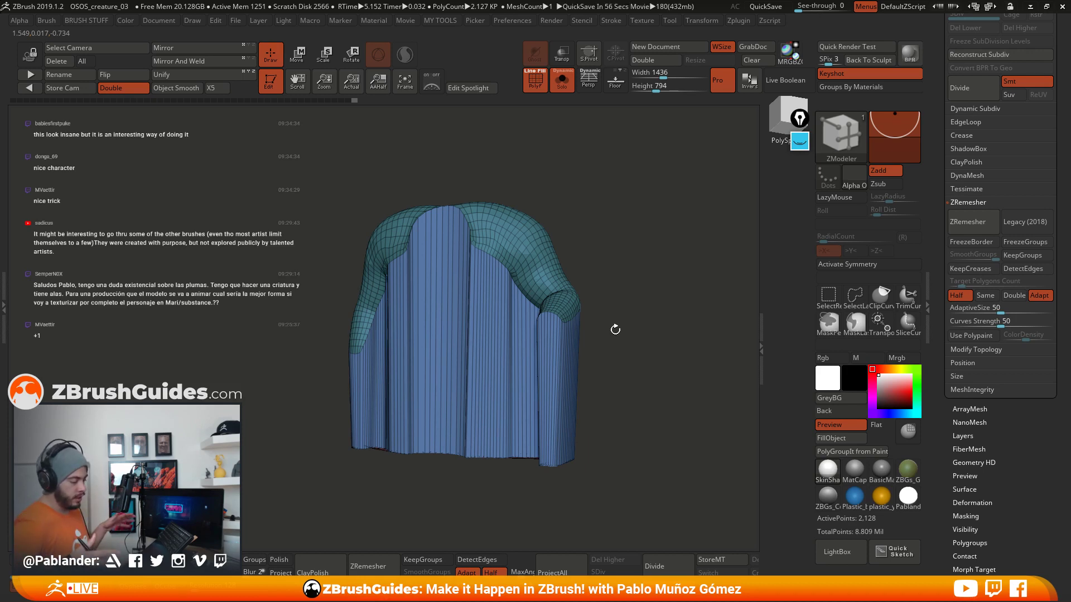
pyautogui.moveTo(623, 294); pyautogui.dragTo(620, 350)
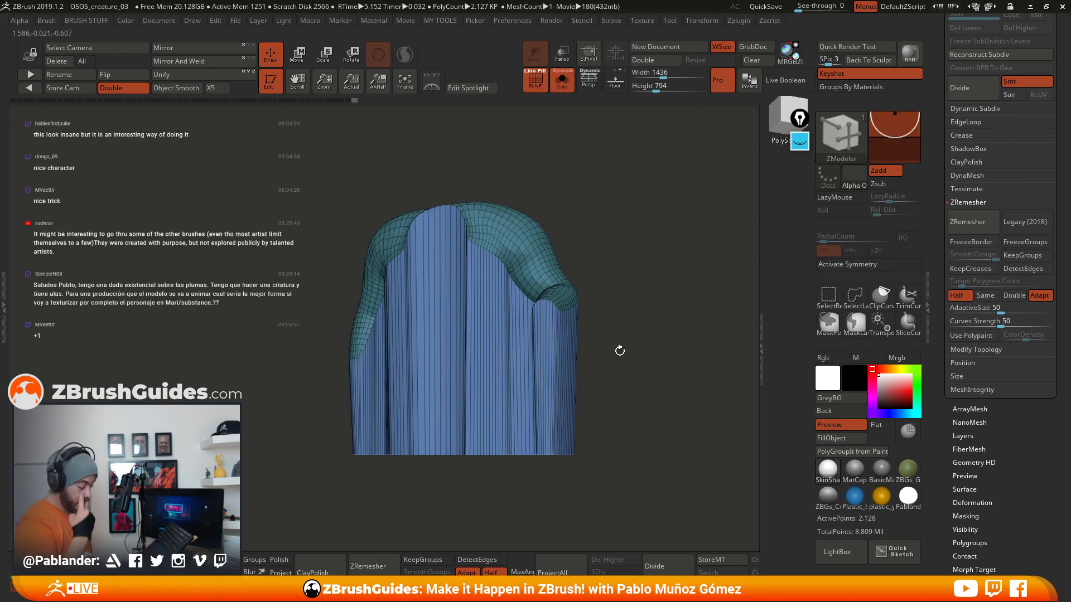
pyautogui.moveTo(651, 306); pyautogui.dragTo(639, 319)
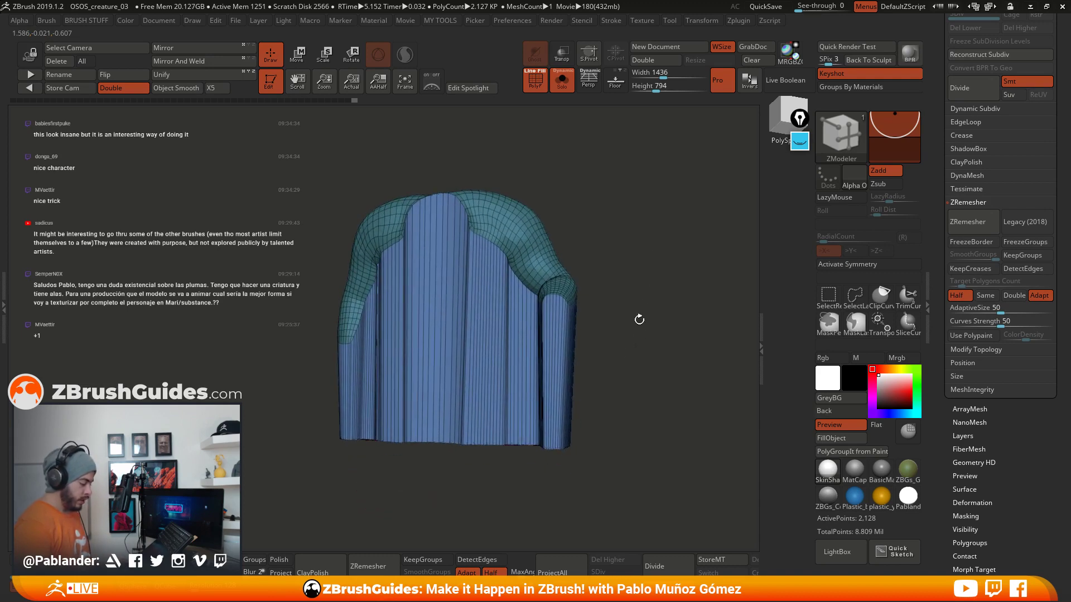
pyautogui.moveTo(622, 379); pyautogui.dragTo(622, 411)
pyautogui.moveTo(619, 320)
pyautogui.mouseDown()
pyautogui.moveTo(622, 339)
pyautogui.moveTo(622, 320)
pyautogui.moveTo(631, 329)
pyautogui.mouseUp()
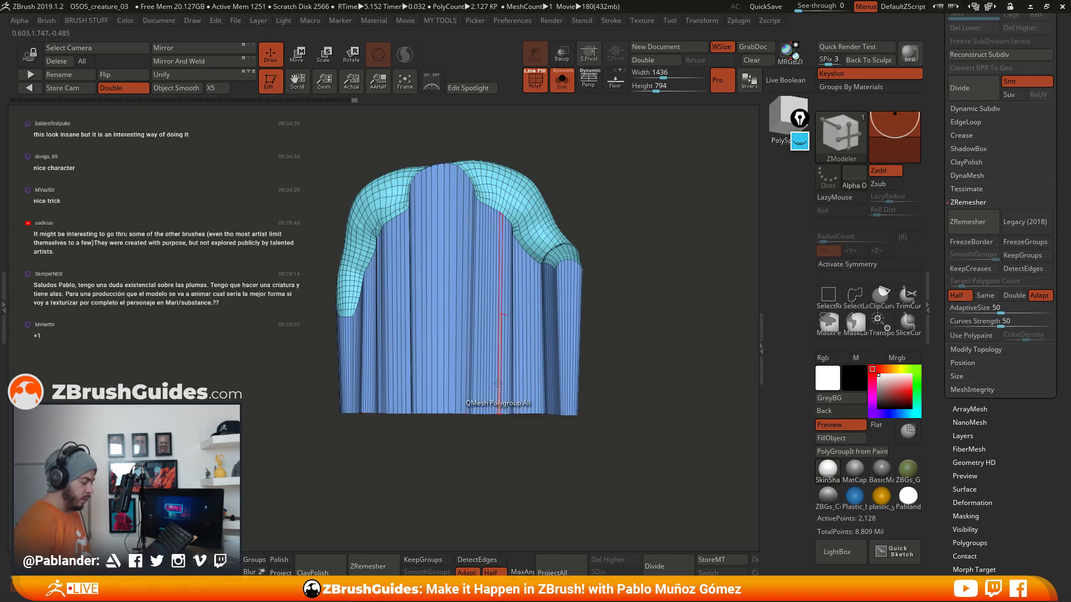
pyautogui.moveTo(635, 288); pyautogui.dragTo(653, 296)
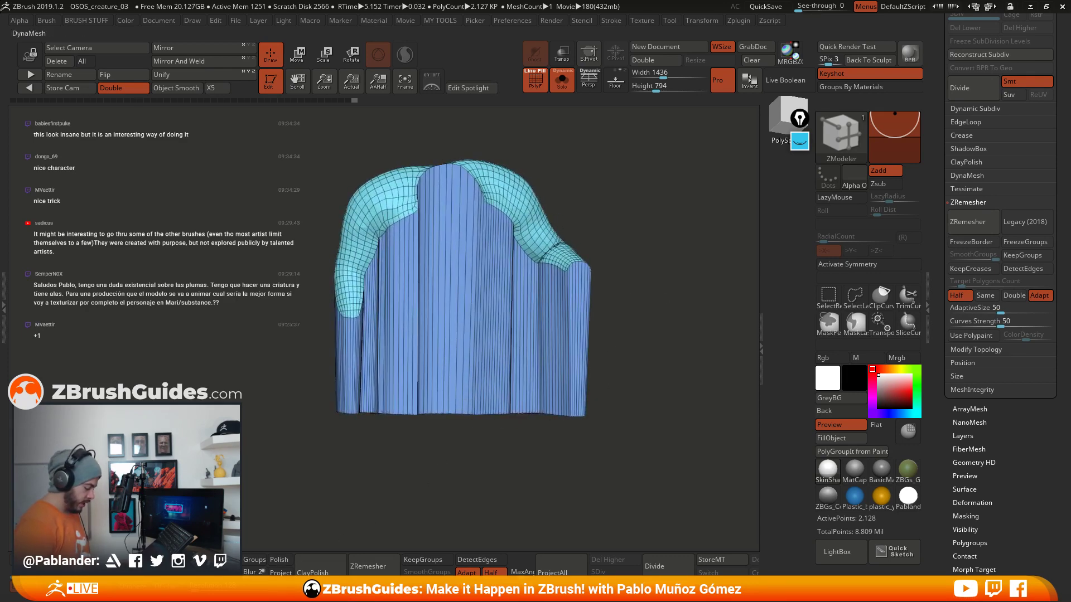
# Step: Run DynaMesh on the stretched garment and check the new mesh from different angles
pyautogui.click(223, 565)
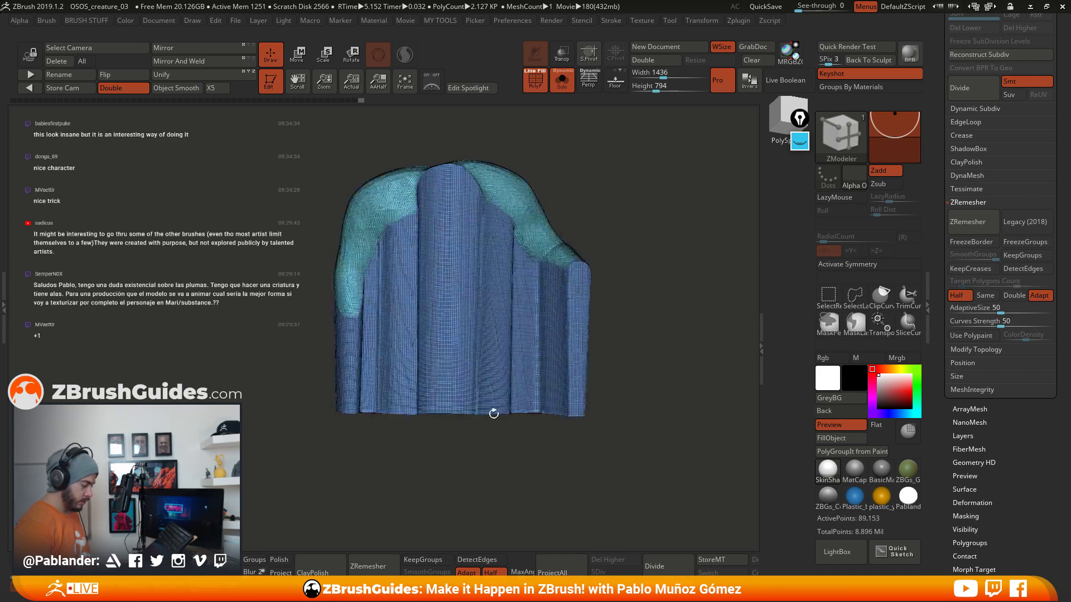
pyautogui.keyDown('alt'); pyautogui.moveTo(551, 190); pyautogui.dragTo(580, 220); pyautogui.keyUp('alt')
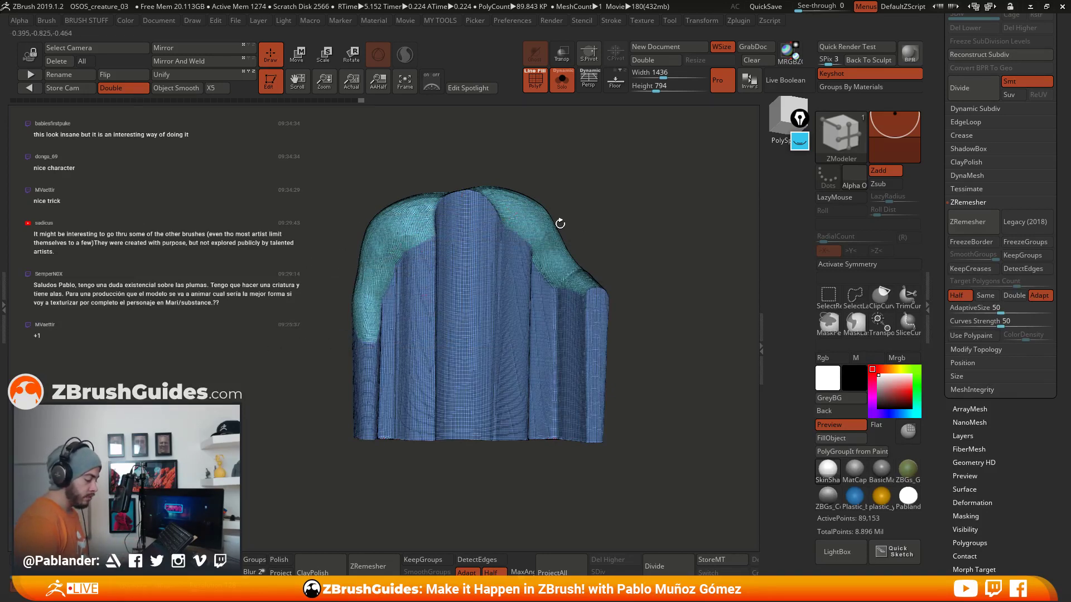
pyautogui.moveTo(610, 249); pyautogui.dragTo(619, 246)
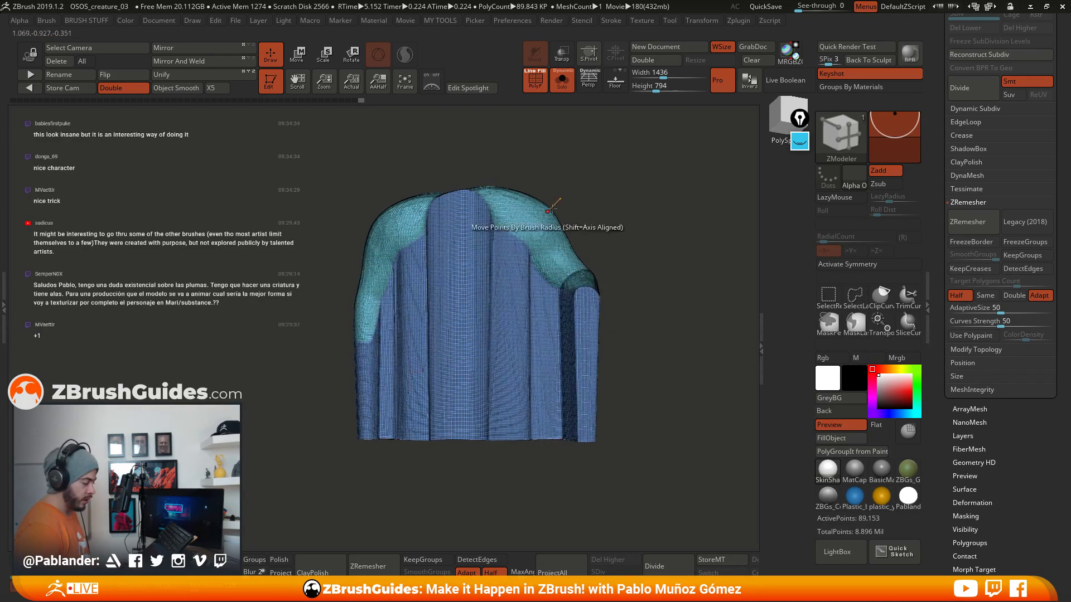
pyautogui.moveTo(560, 193); pyautogui.dragTo(567, 157)
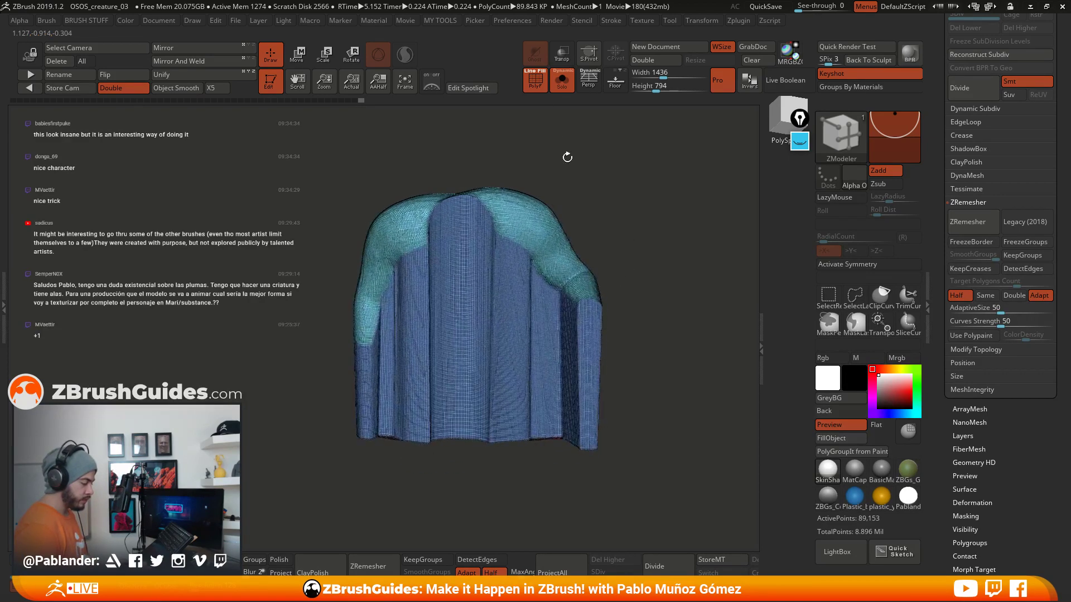
# Step: Hide the wireframe and polygroup colors and switch the display to a grey material
pyautogui.click(562, 80)
pyautogui.click(560, 81)
pyautogui.click(536, 81)
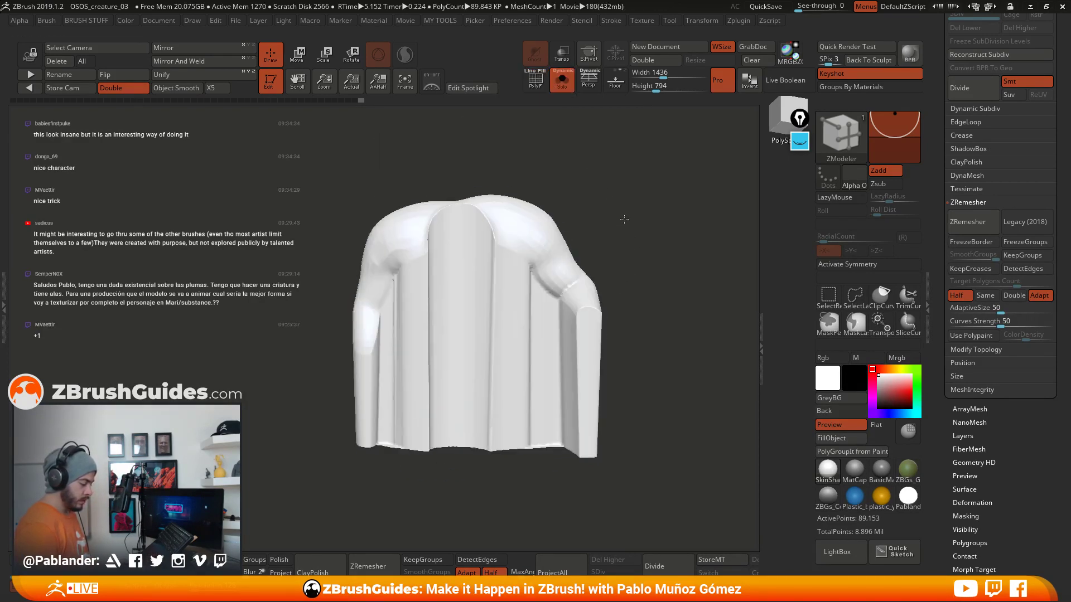
pyautogui.moveTo(625, 219); pyautogui.dragTo(569, 218)
pyautogui.click(869, 471)
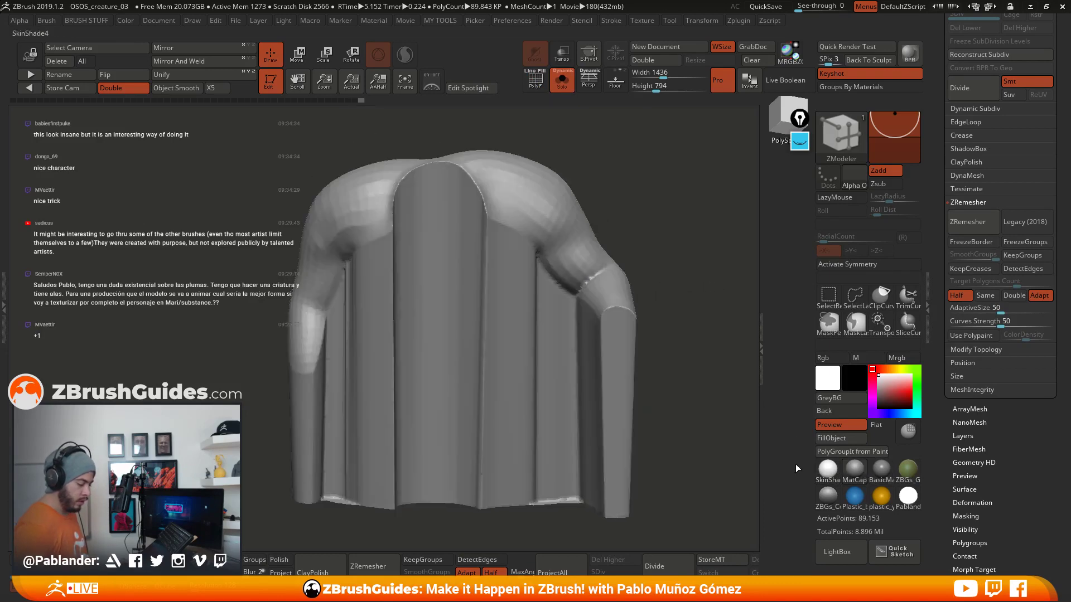
# Step: Compare the garment with the full character, isolate it again, and examine it from the side
pyautogui.moveTo(639, 257)
pyautogui.keyDown('alt'); pyautogui.mouseDown()
pyautogui.moveTo(650, 237)
pyautogui.moveTo(683, 327)
pyautogui.moveTo(650, 298)
pyautogui.moveTo(658, 335)
pyautogui.mouseUp(); pyautogui.keyUp('alt')
pyautogui.press('space')
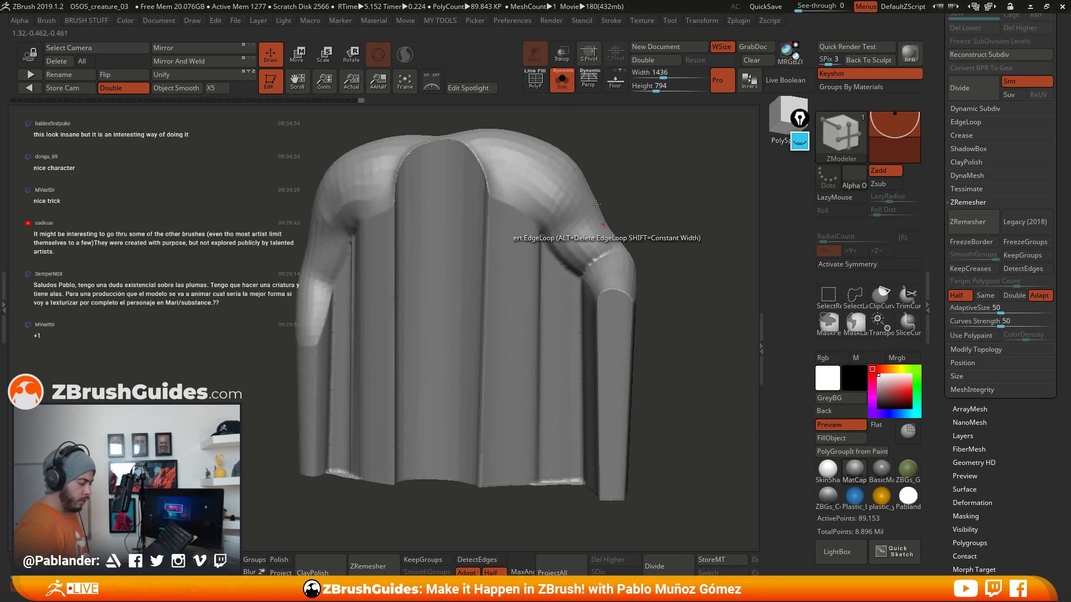
pyautogui.click(561, 84)
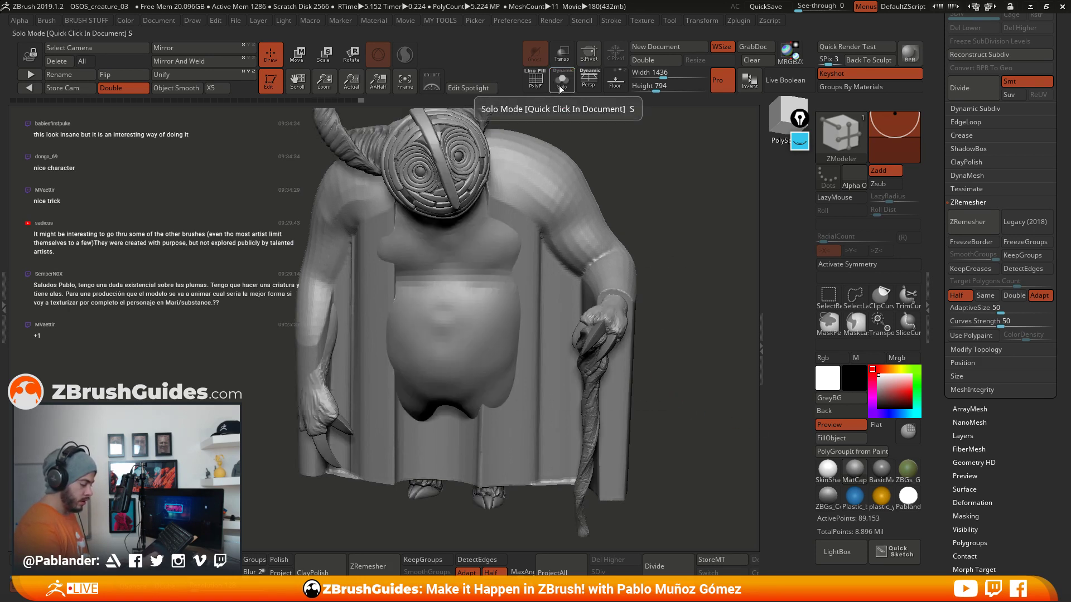
pyautogui.click(561, 87)
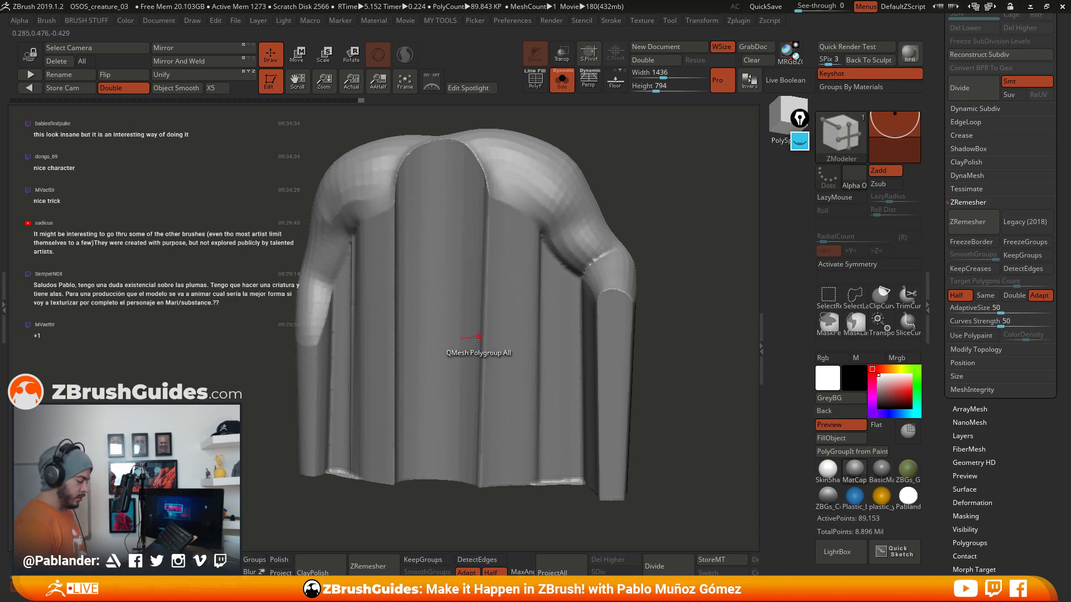
pyautogui.moveTo(479, 369); pyautogui.dragTo(494, 312)
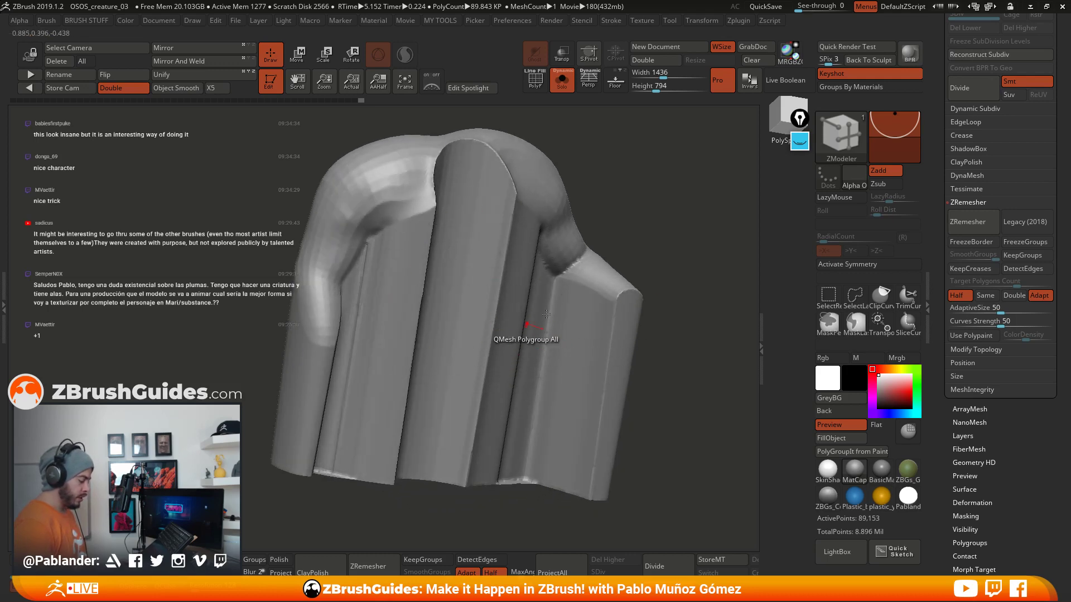
# Step: Bridge the garment's central vertical channel with the CurveBridge brush, drawing one curve down each of its two long edges
pyautogui.moveTo(641, 246); pyautogui.dragTo(674, 304)
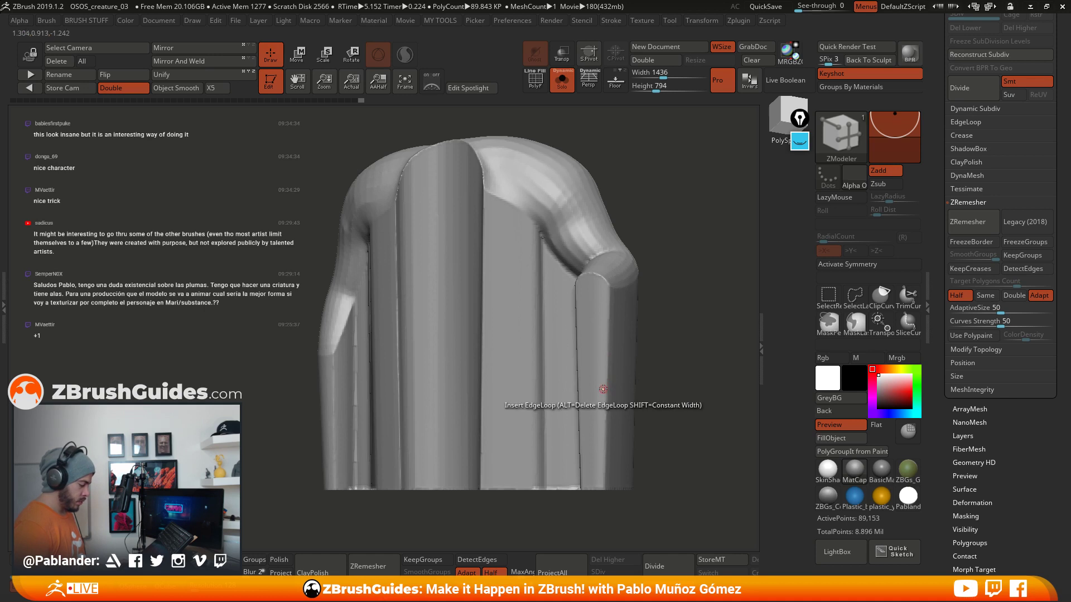
pyautogui.moveTo(519, 376); pyautogui.dragTo(522, 314, button='right')
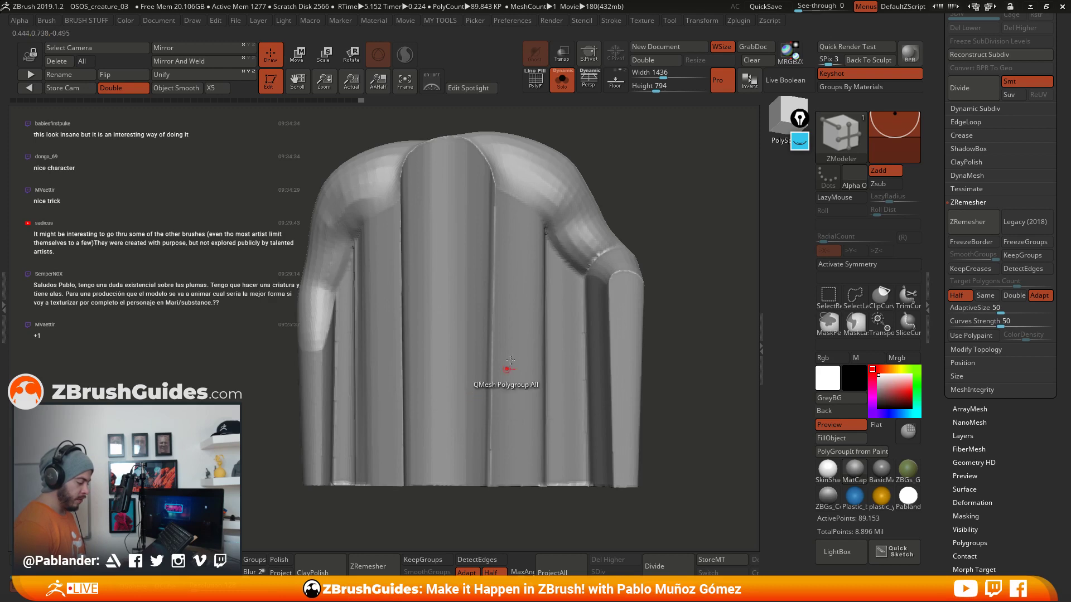
pyautogui.click(840, 139)
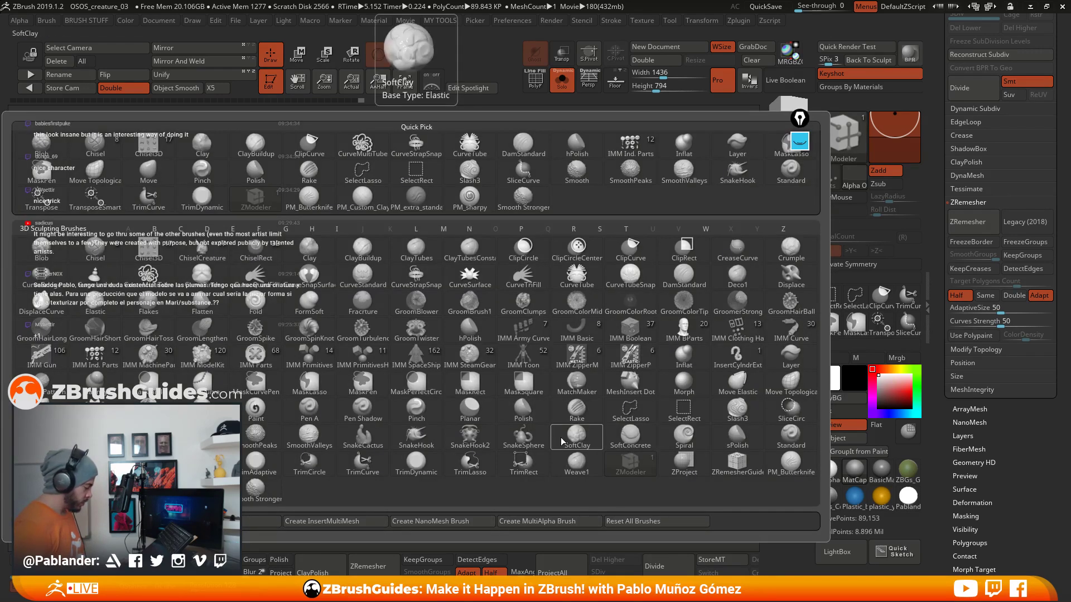
pyautogui.click(43, 279)
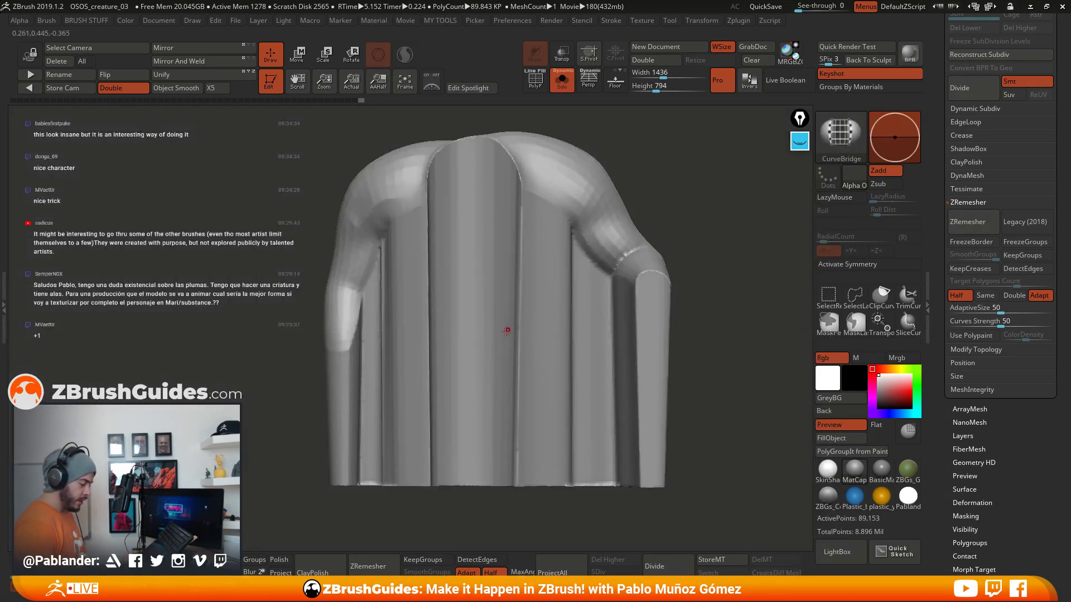
pyautogui.moveTo(501, 297); pyautogui.dragTo(469, 309, button='right')
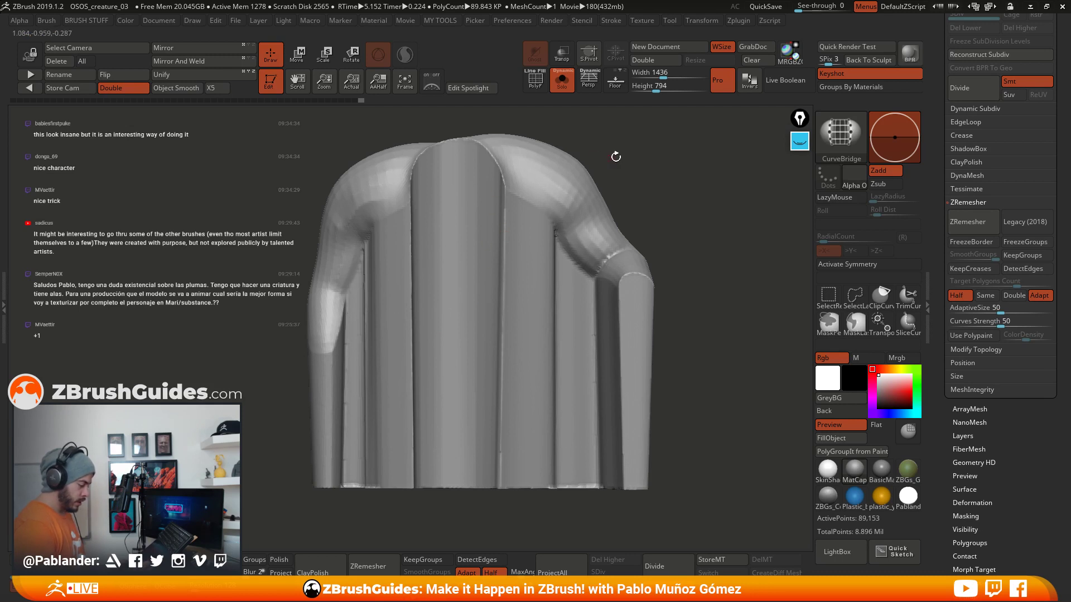
pyautogui.moveTo(616, 156); pyautogui.dragTo(603, 156, button='right')
pyautogui.moveTo(409, 190); pyautogui.dragTo(411, 484)
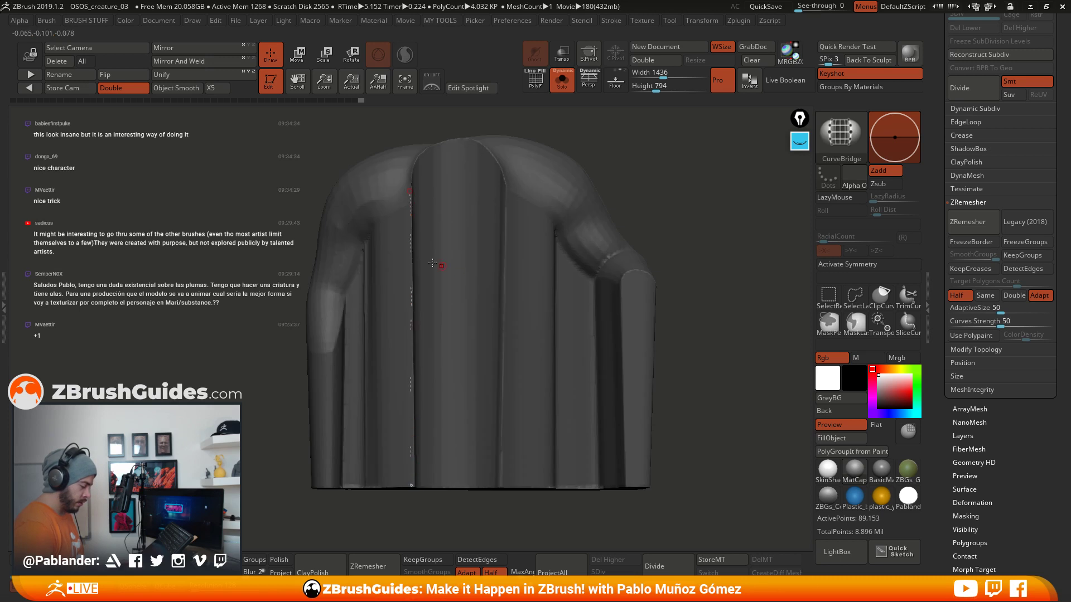
pyautogui.moveTo(507, 190); pyautogui.dragTo(503, 483)
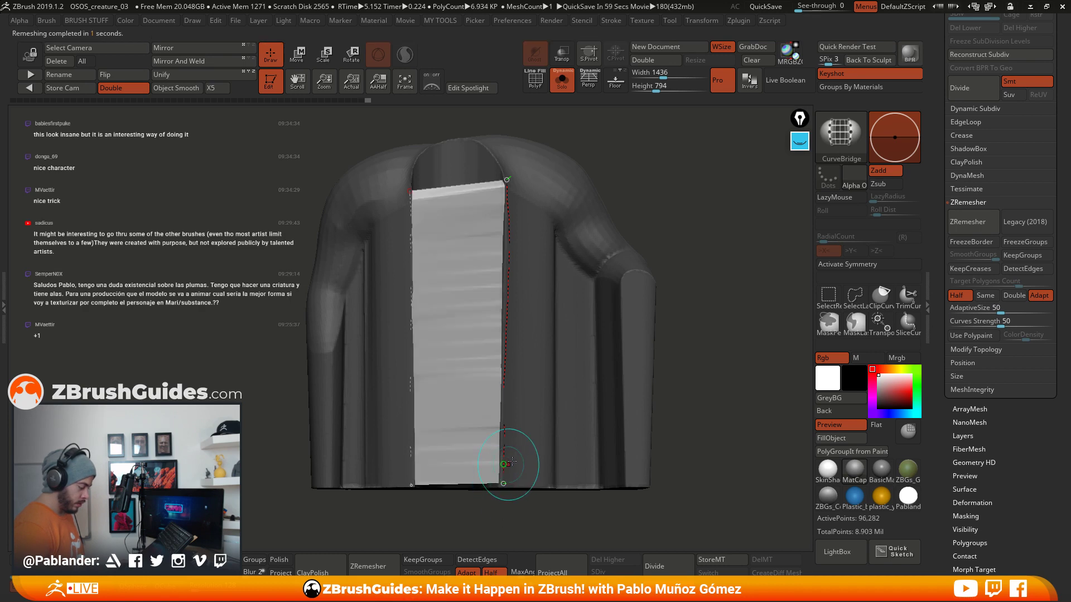
# Step: Check the bridged strip from below and from the side, and quick-save the project
pyautogui.moveTo(699, 278); pyautogui.dragTo(558, 284)
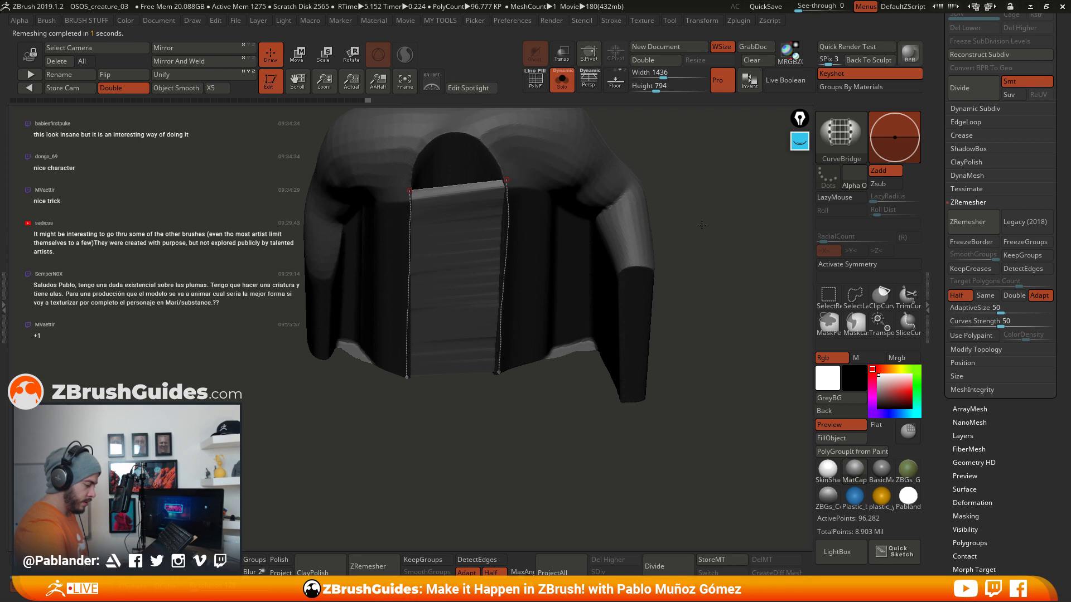
pyautogui.hotkey('ctrl', 's')
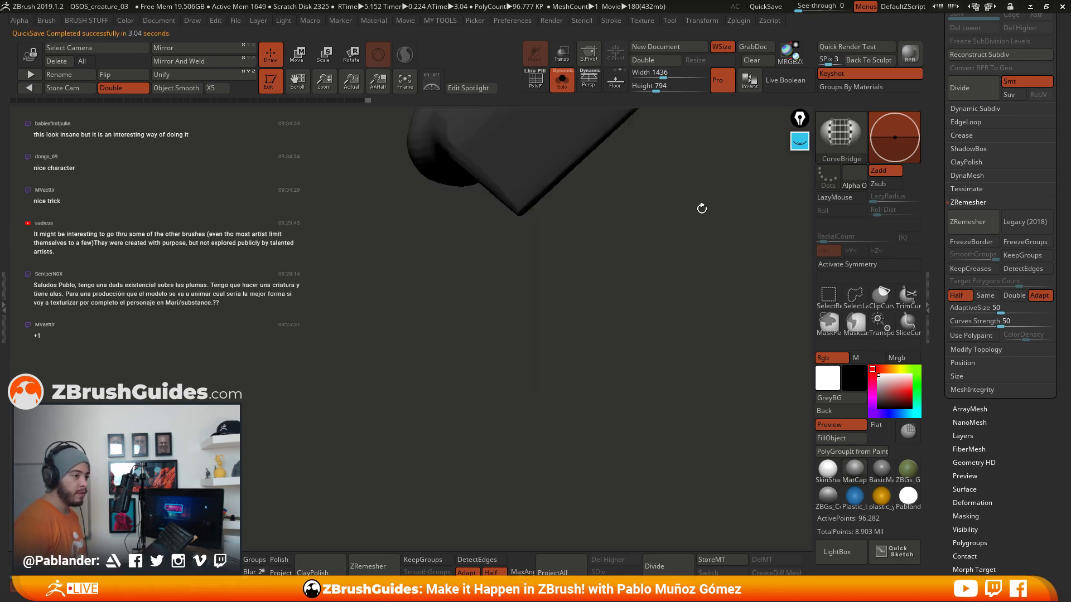
pyautogui.moveTo(555, 237); pyautogui.dragTo(546, 284)
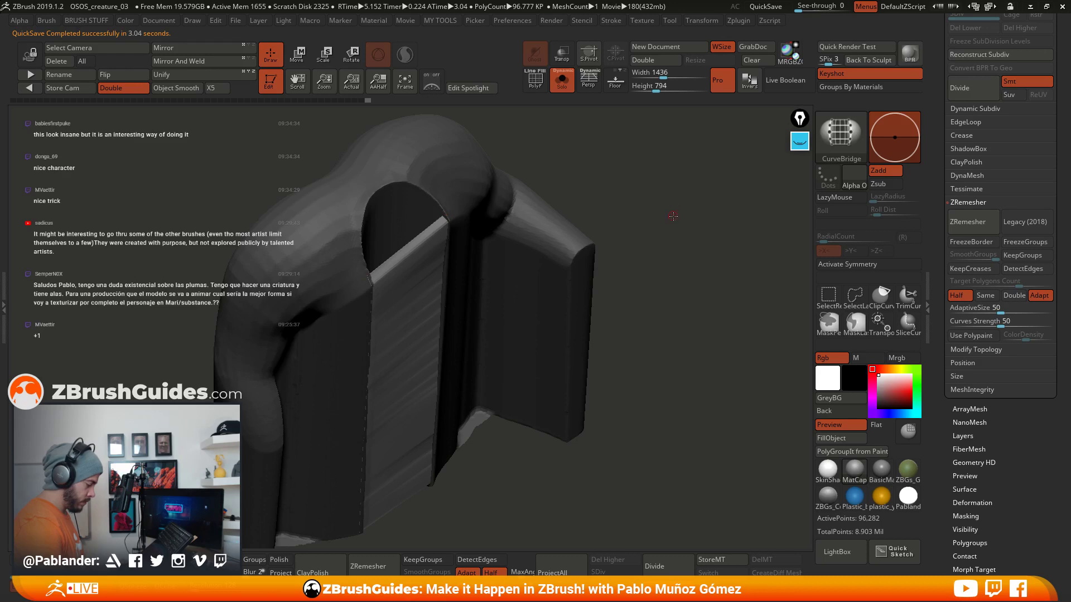
pyautogui.moveTo(671, 199)
pyautogui.mouseDown()
pyautogui.moveTo(725, 200)
pyautogui.moveTo(665, 182)
pyautogui.mouseUp()
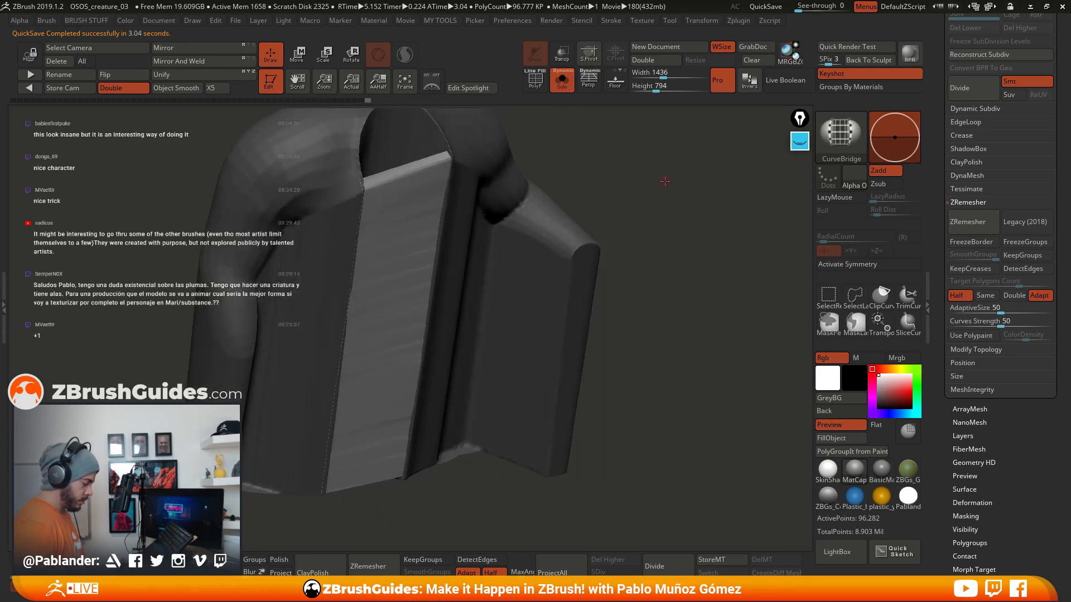
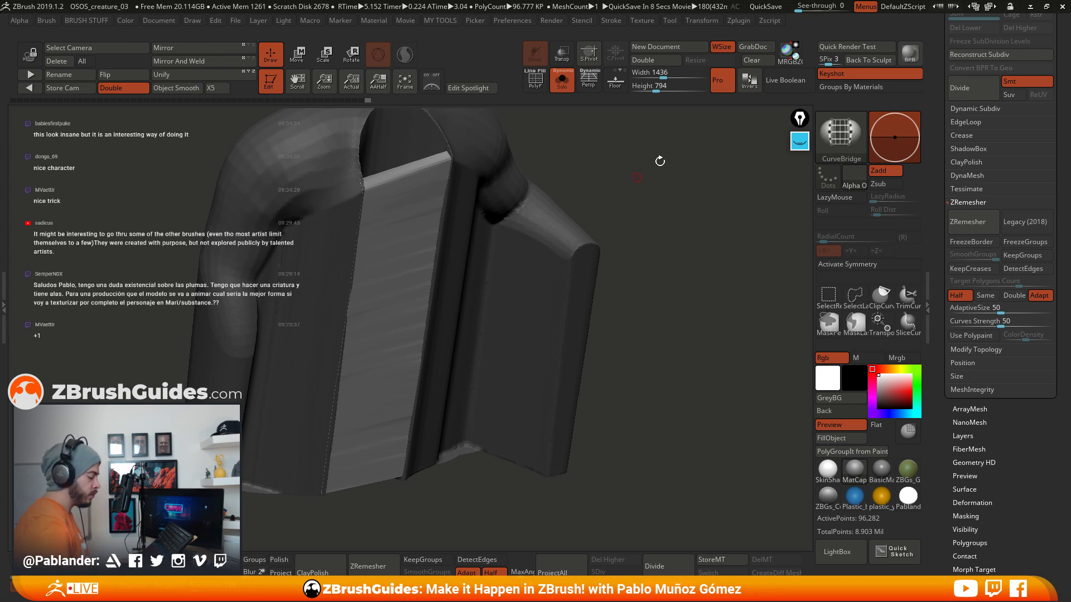
pyautogui.click(762, 7)
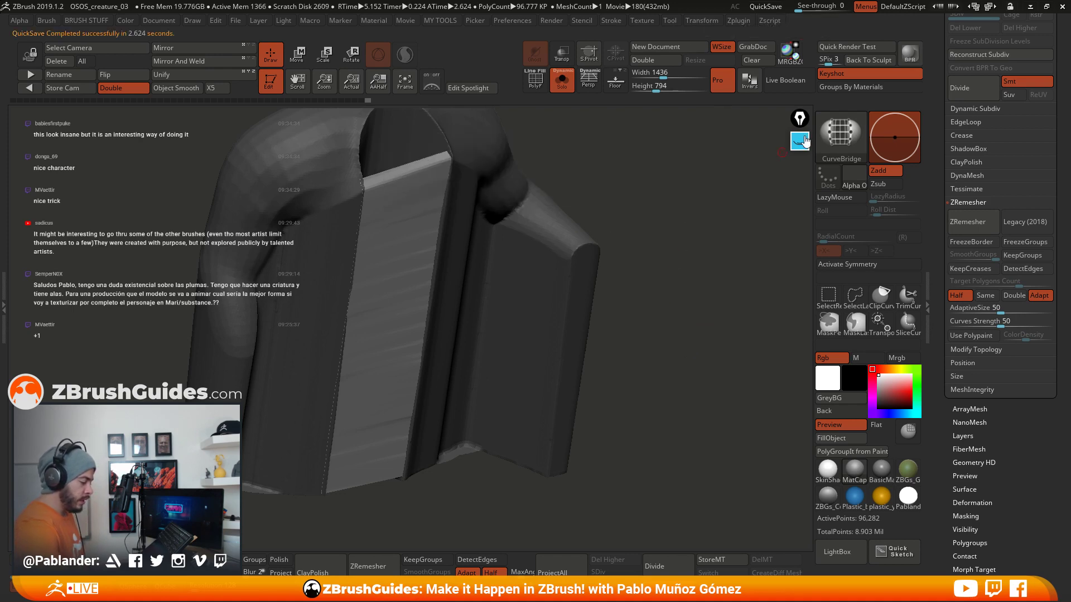
# Step: Switch from the curve brush to the Move brush and view the strip more from the side
pyautogui.click(829, 132)
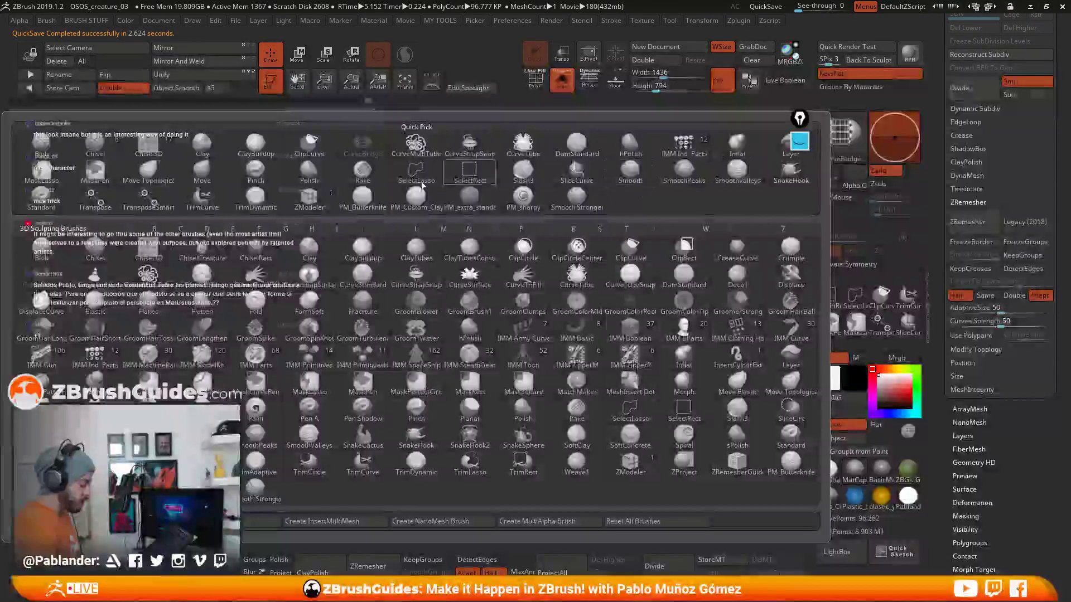
pyautogui.click(202, 170)
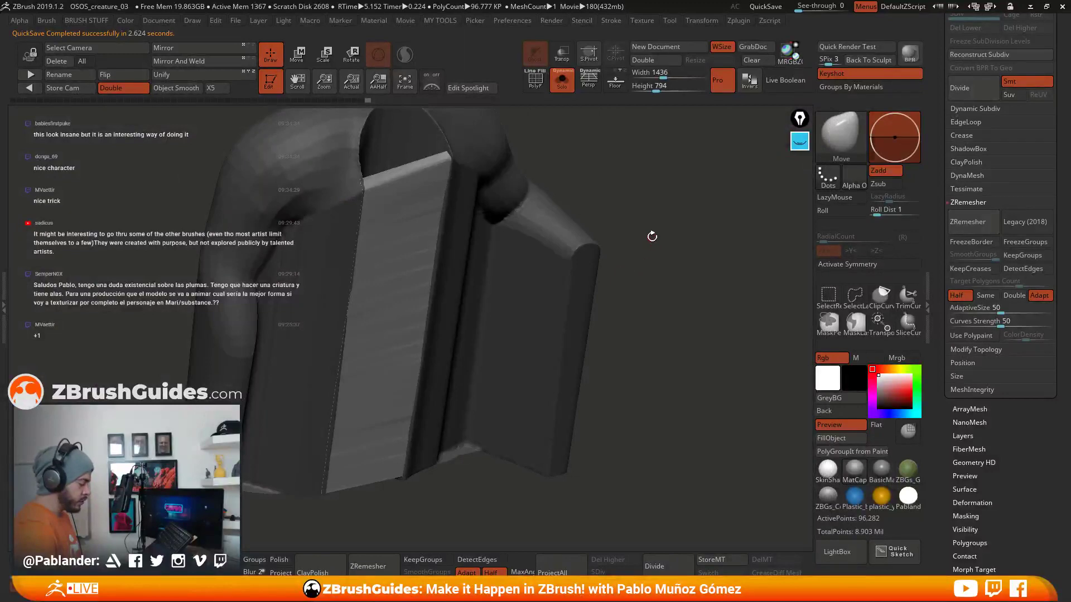
pyautogui.moveTo(648, 232); pyautogui.dragTo(549, 222)
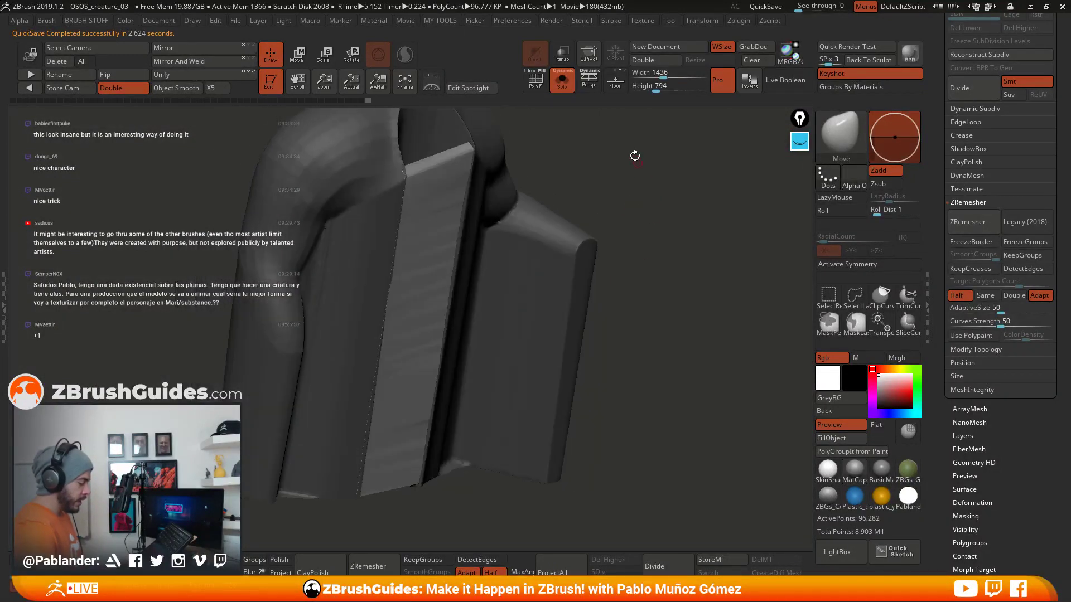
# Step: Look through the brush stroke's curve, curve function, curve modifier and lazy mouse settings
pyautogui.click(612, 21)
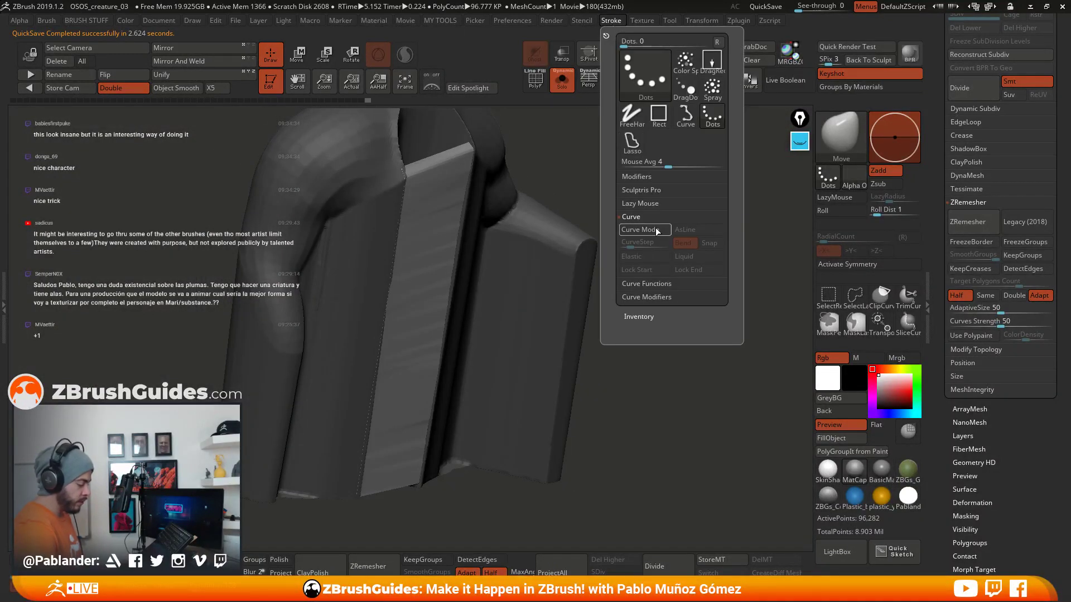
pyautogui.click(647, 296)
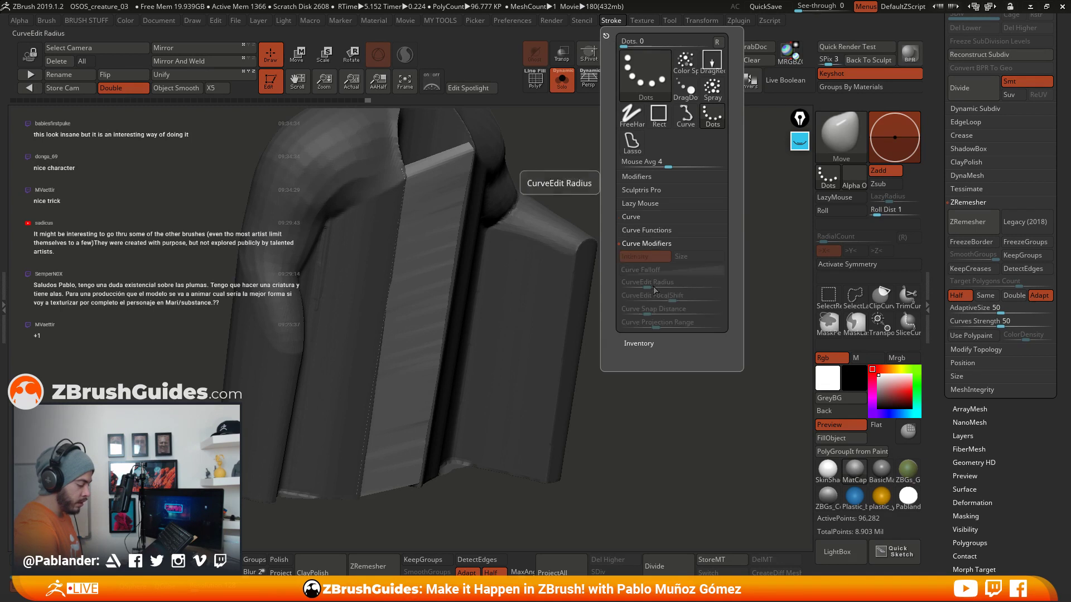
pyautogui.click(648, 240)
pyautogui.click(649, 231)
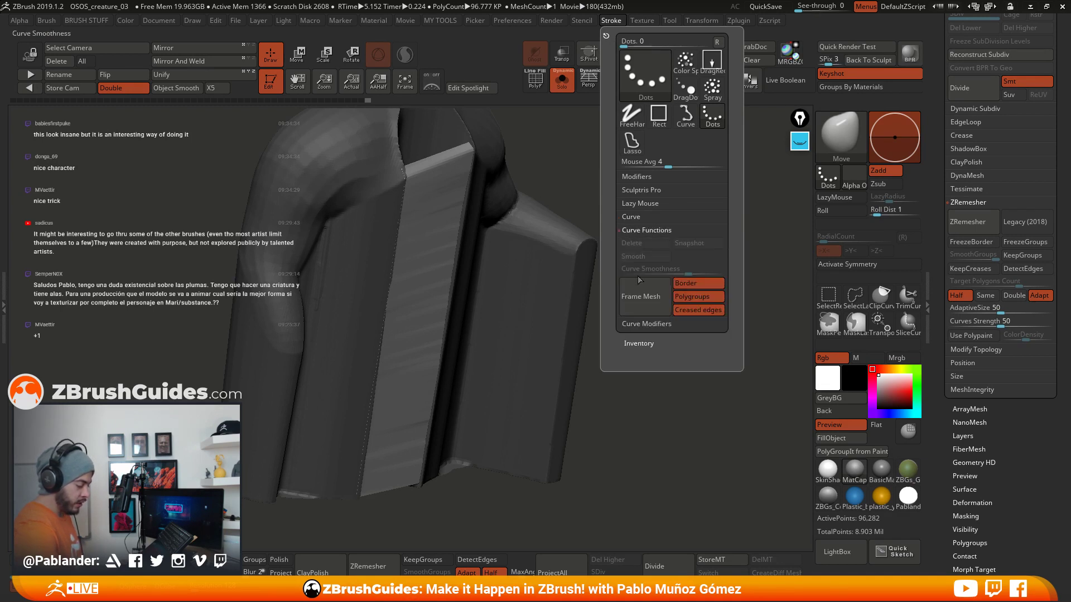
pyautogui.click(636, 343)
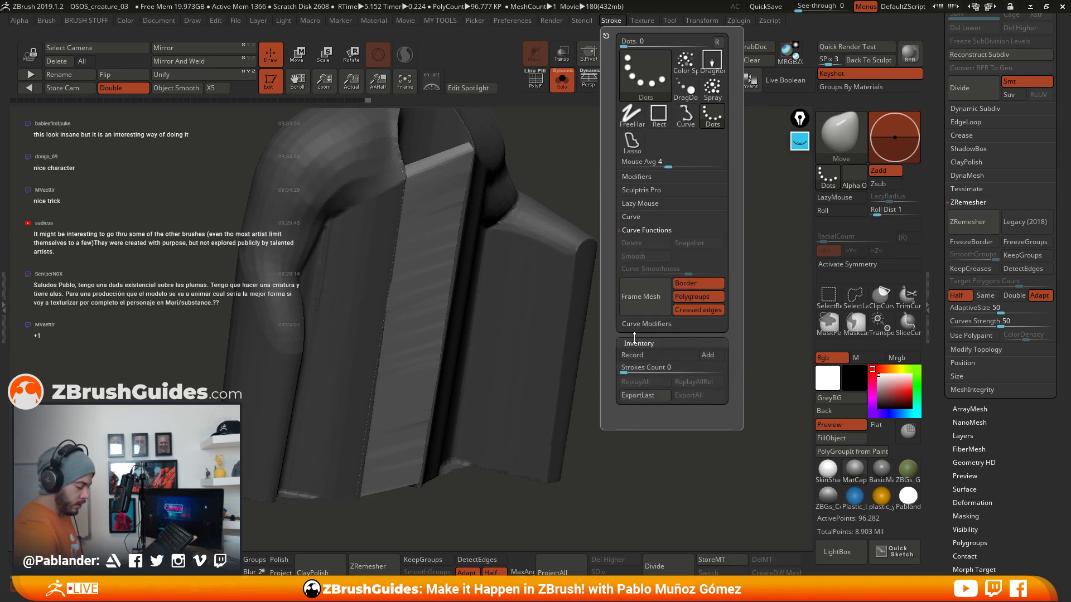
pyautogui.click(641, 204)
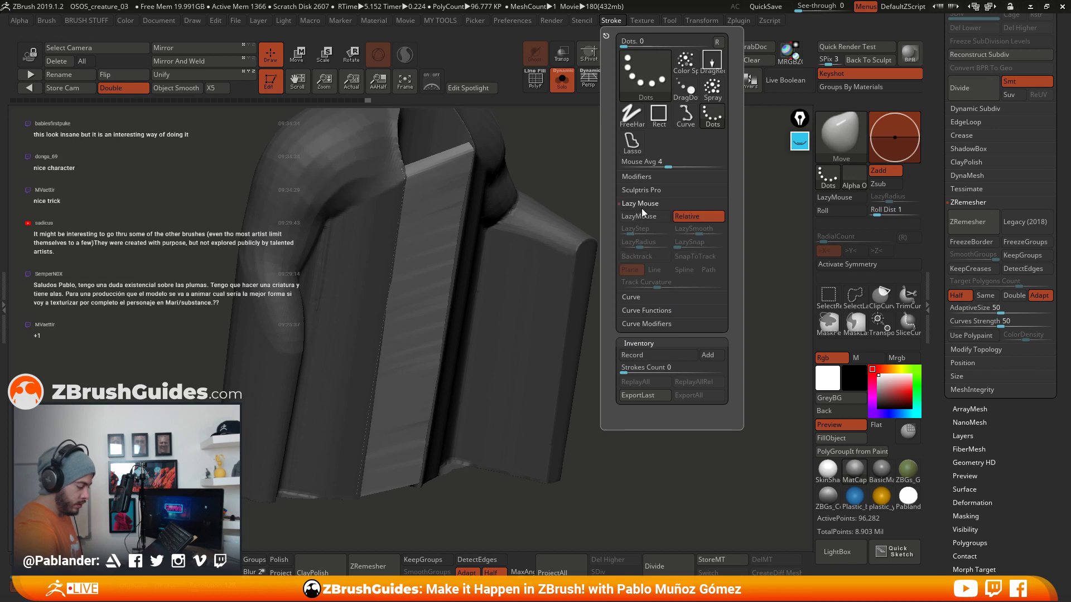
pyautogui.click(641, 297)
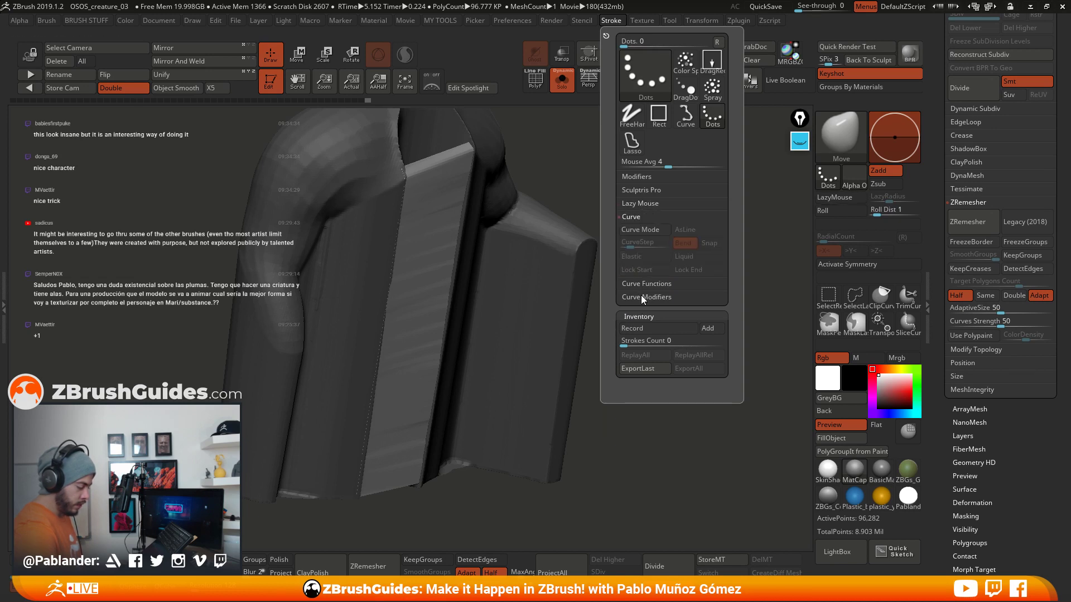
pyautogui.click(642, 297)
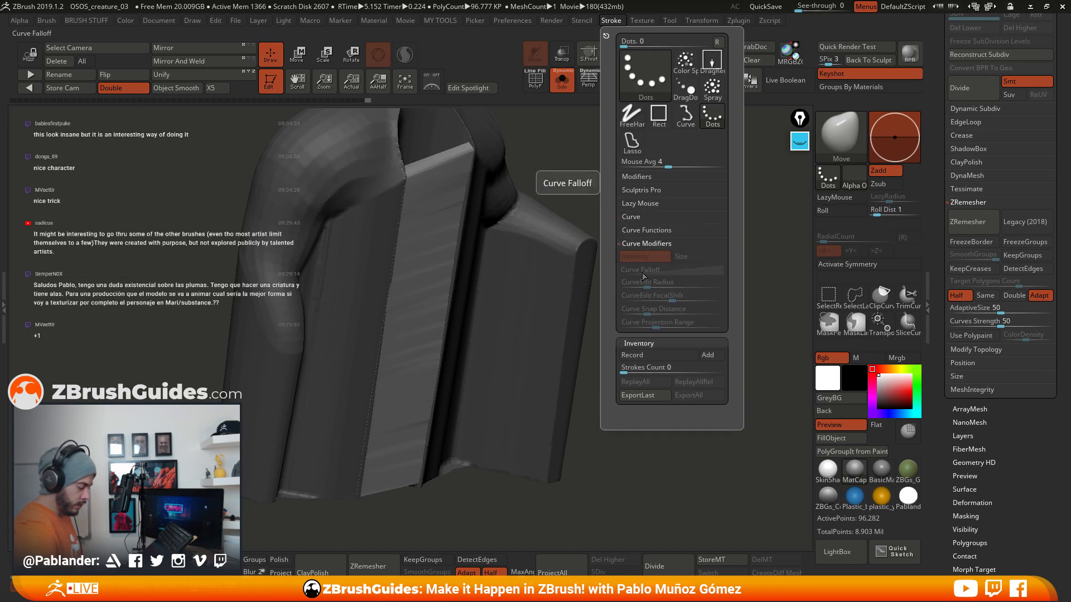
pyautogui.click(642, 232)
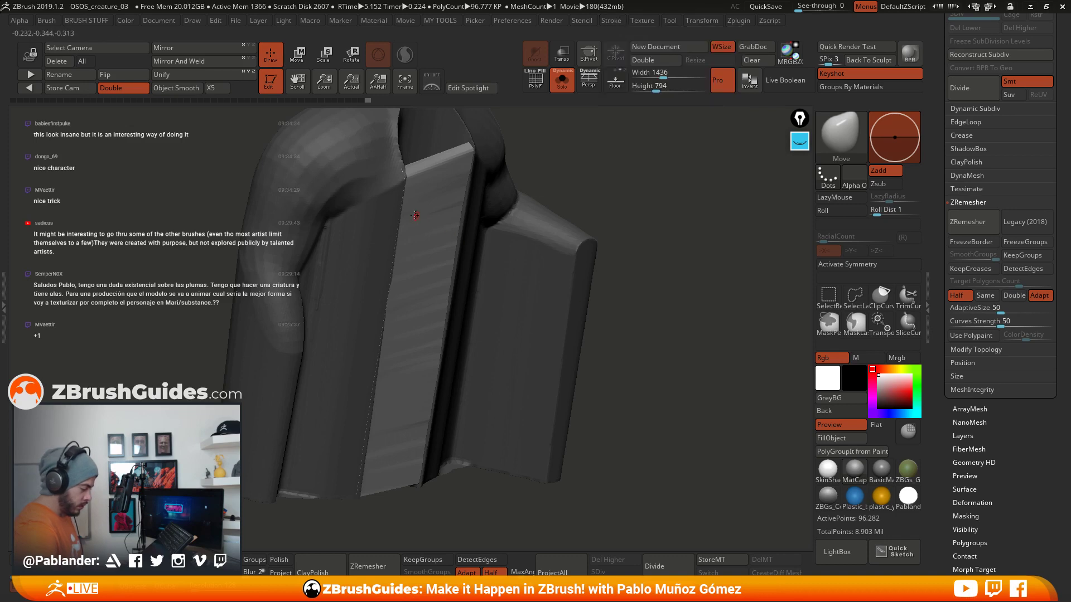
# Step: Examine the bridged strip from several angles and show the polyframe to inspect its mesh and polygroup against the garment
pyautogui.moveTo(633, 249); pyautogui.dragTo(634, 254)
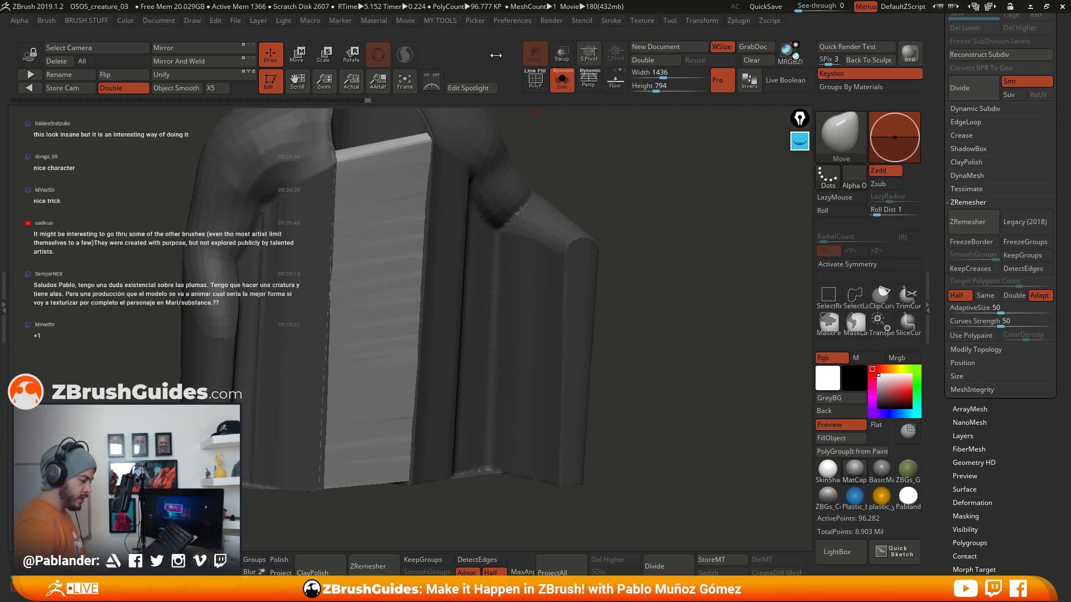
pyautogui.moveTo(688, 321)
pyautogui.mouseDown()
pyautogui.moveTo(714, 343)
pyautogui.moveTo(649, 279)
pyautogui.moveTo(683, 303)
pyautogui.mouseUp()
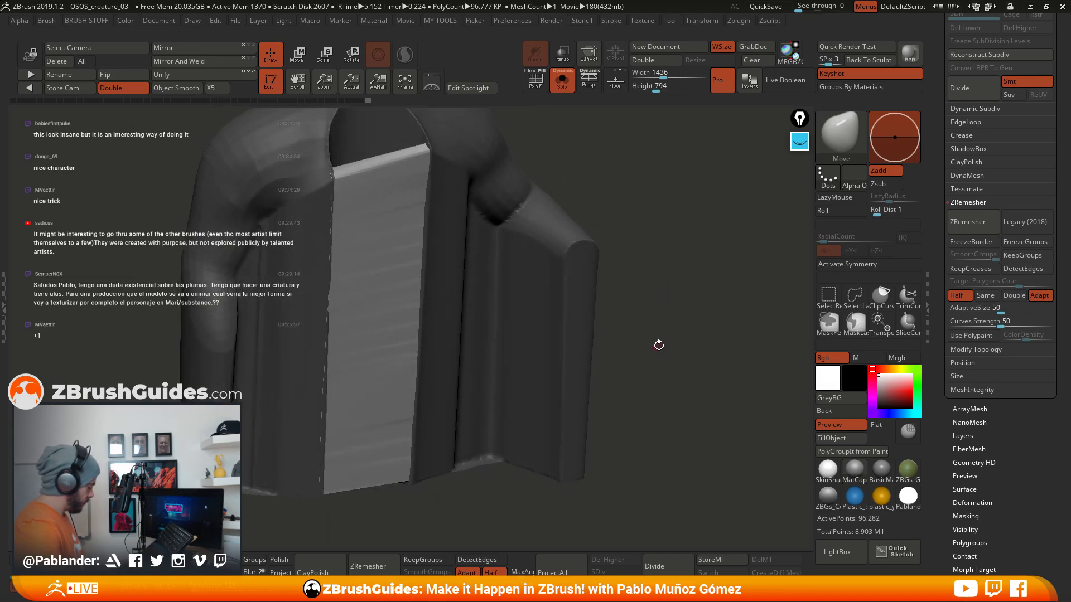
pyautogui.moveTo(661, 247); pyautogui.dragTo(680, 272)
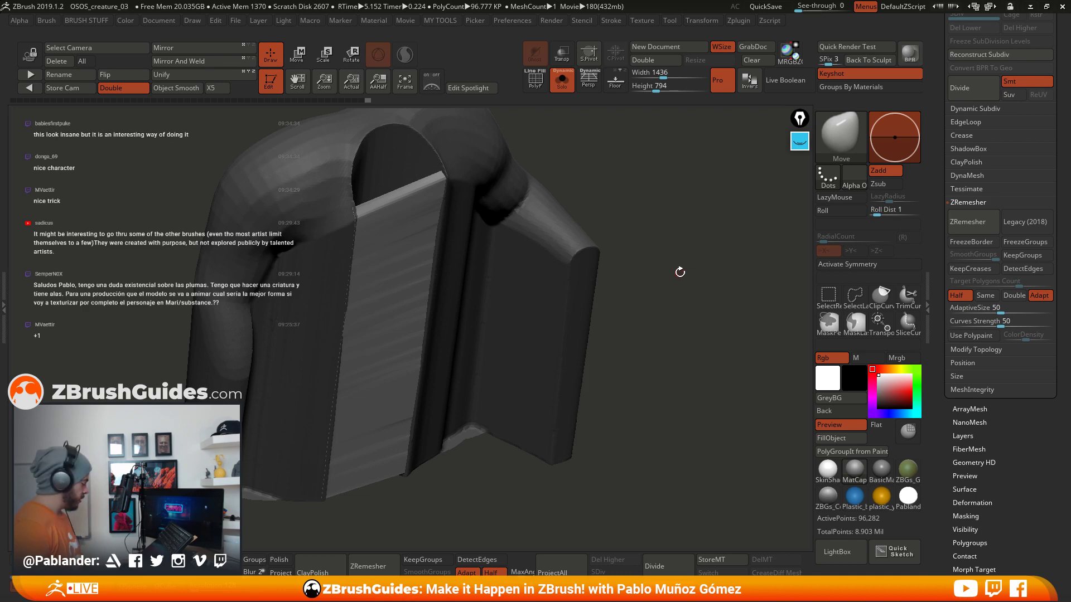
pyautogui.moveTo(679, 271)
pyautogui.mouseDown()
pyautogui.moveTo(687, 227)
pyautogui.moveTo(689, 248)
pyautogui.mouseUp()
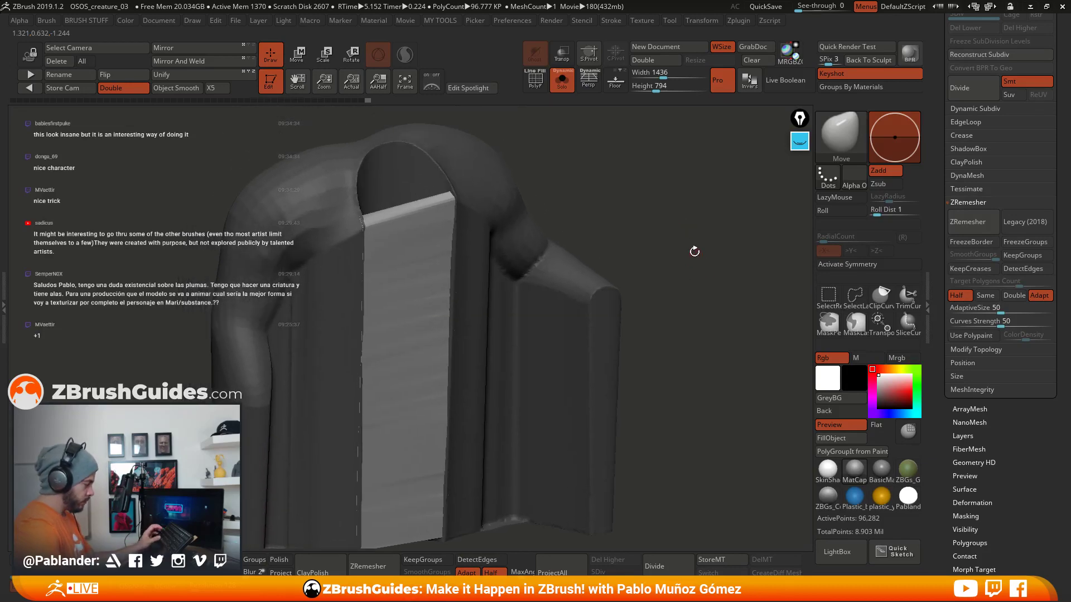
pyautogui.hotkey('ctrl', 'shift')
pyautogui.hotkey('shift', 'f')
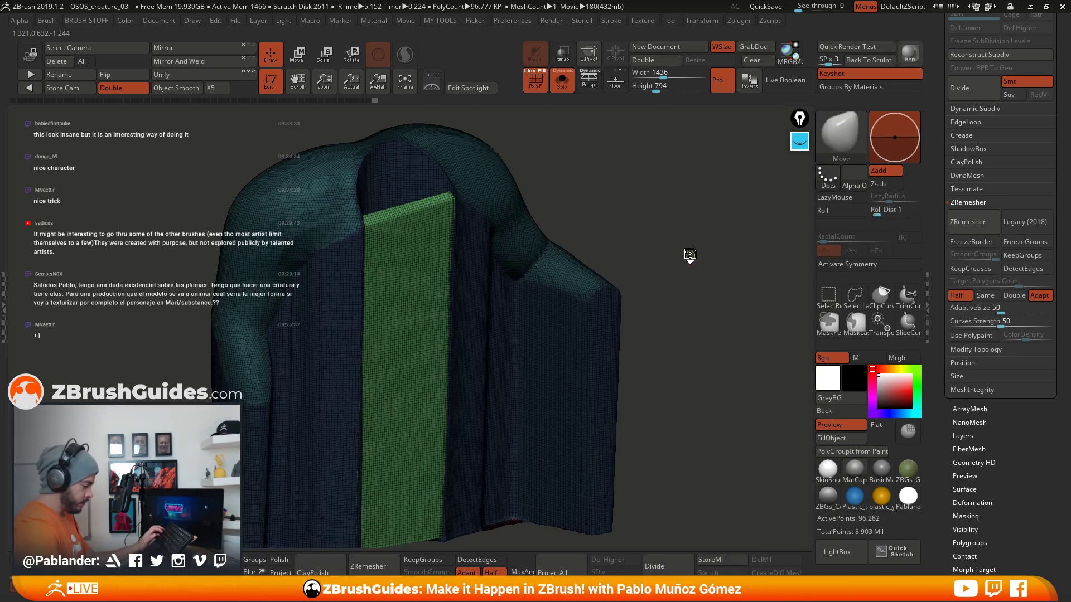
pyautogui.moveTo(694, 260); pyautogui.dragTo(683, 332)
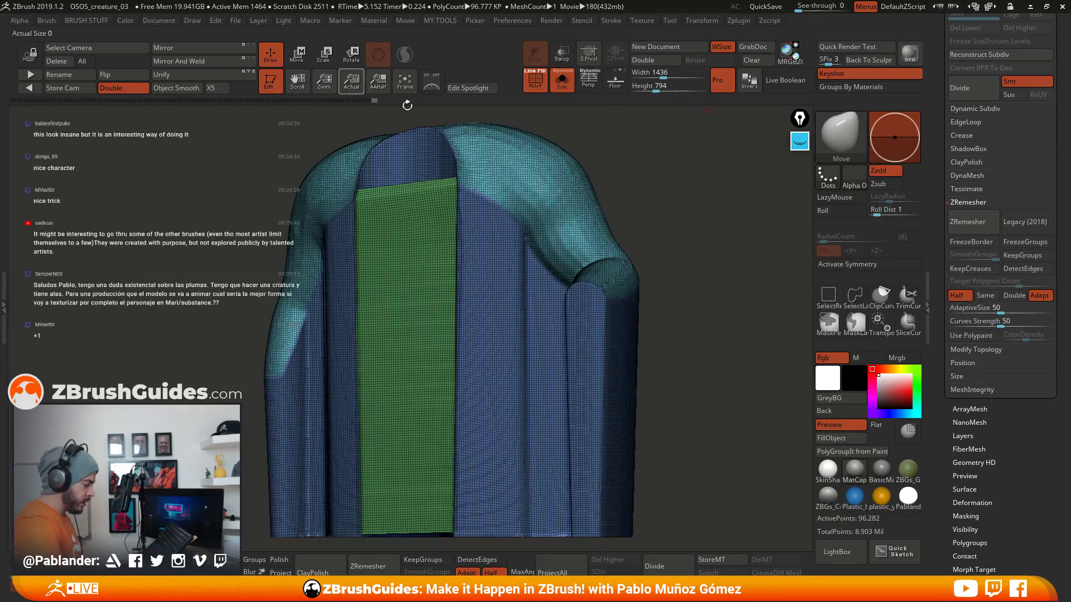
pyautogui.moveTo(670, 189); pyautogui.dragTo(651, 193)
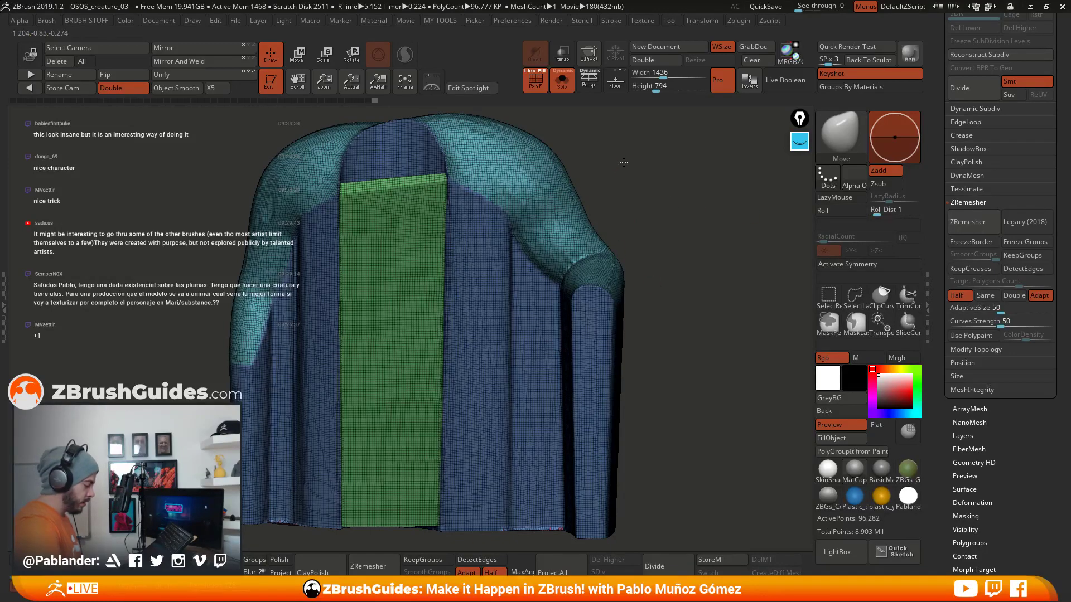
pyautogui.moveTo(628, 167); pyautogui.dragTo(664, 202)
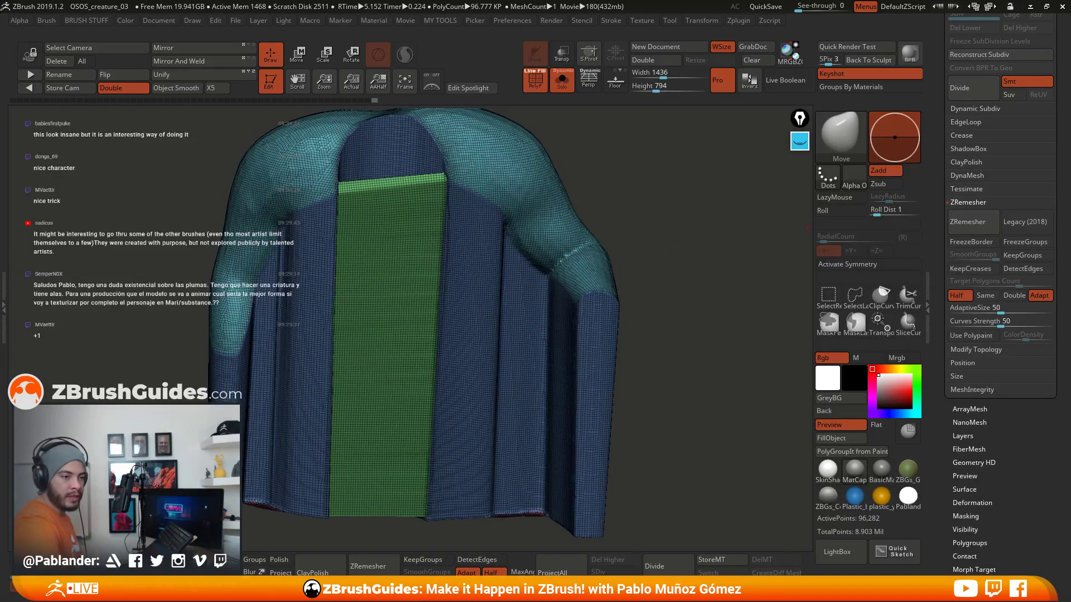